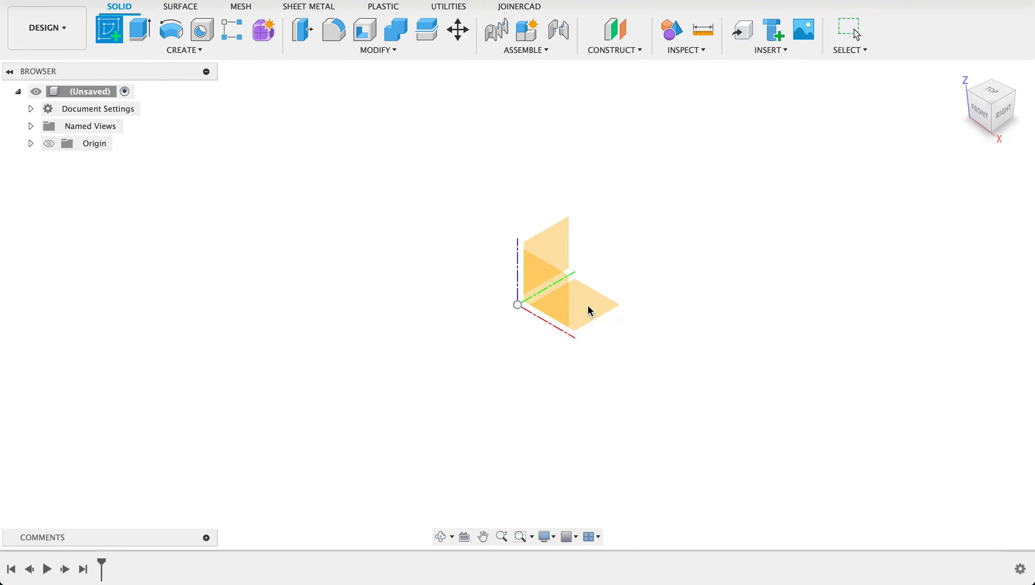
Step: Start a sketch on the horizontal XY origin plane and draw a 7.6 mm diameter circle centred on the origin
click(588, 307)
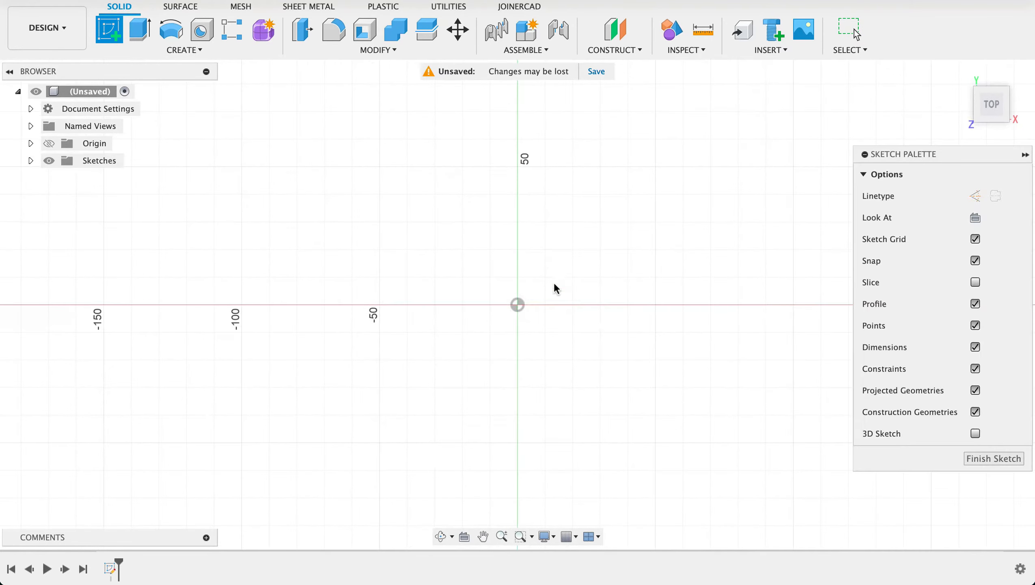
click(171, 29)
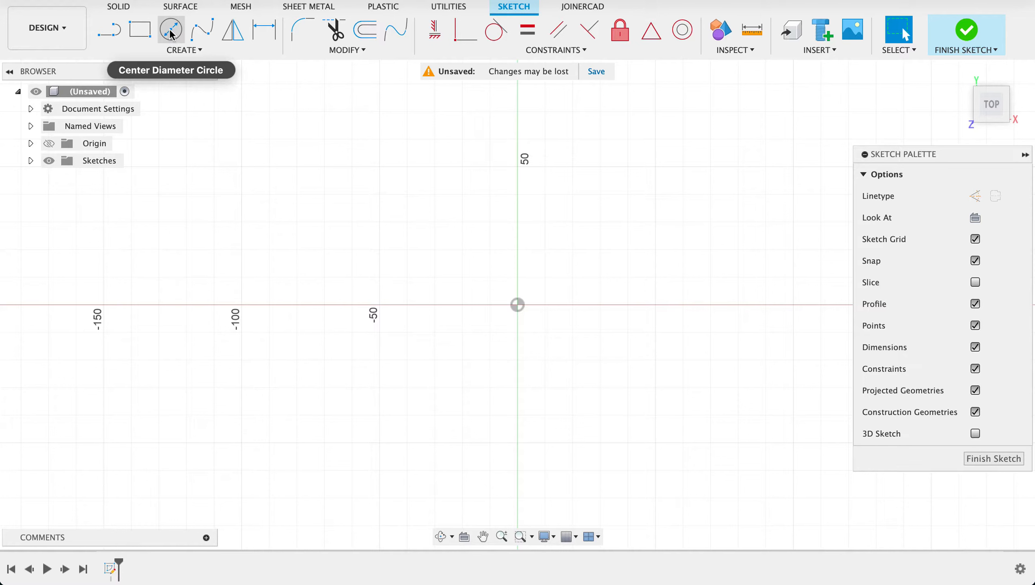
click(517, 304)
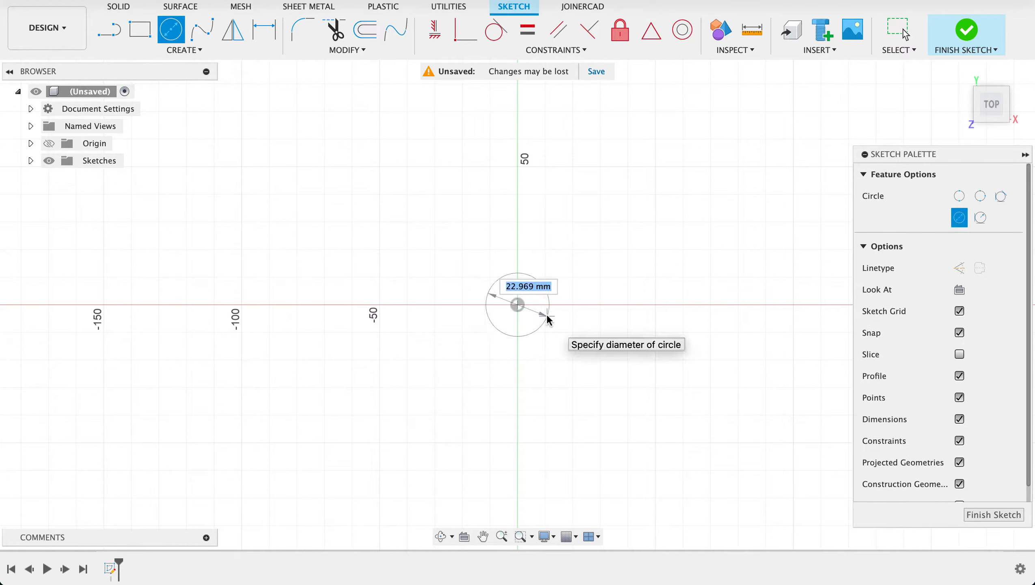
key(Return)
key(Escape)
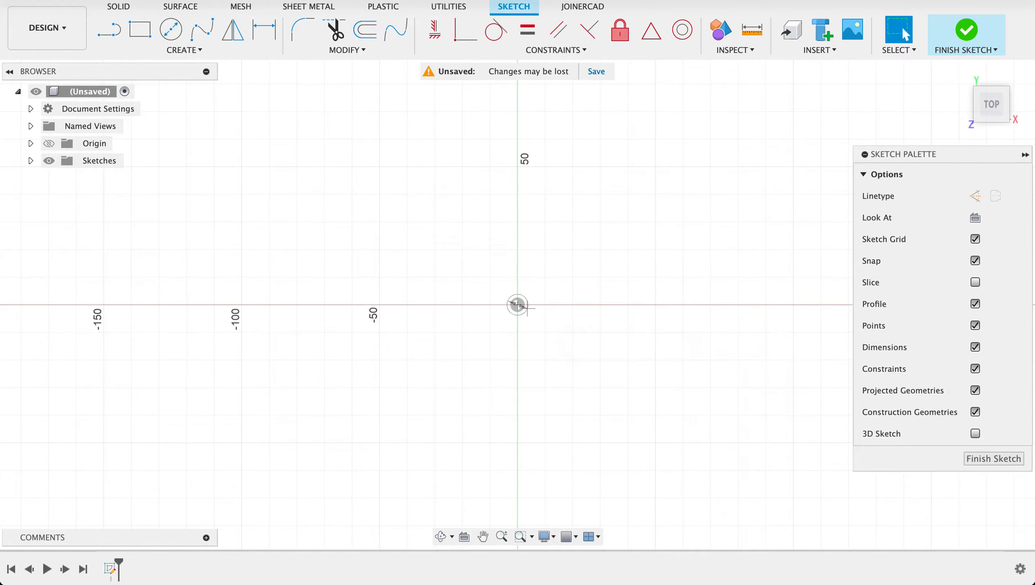
Step: Add a concentric 2.5 mm diameter circle at the origin inside the larger circle and finish the sketch
scroll(535, 320, up, 10)
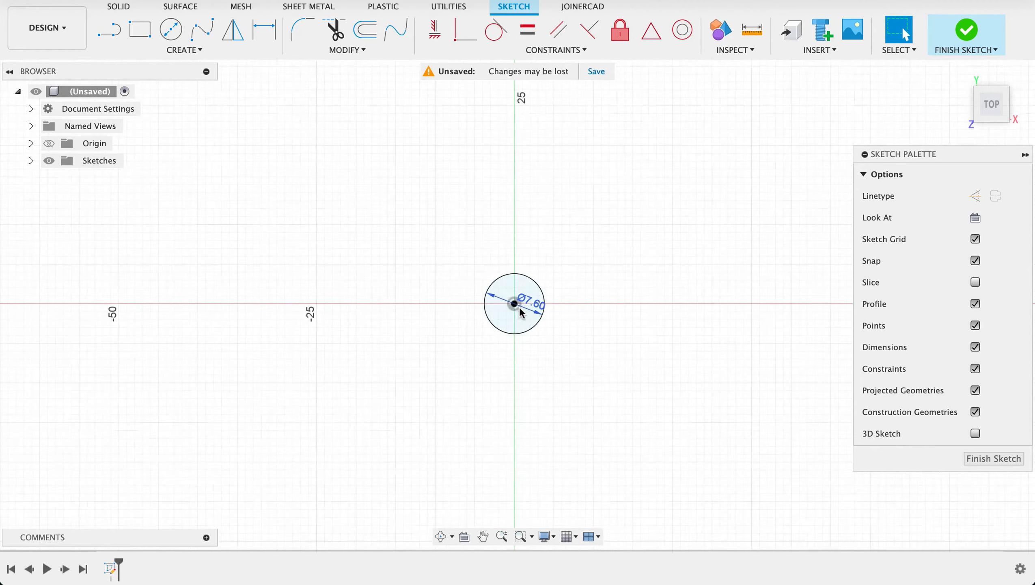
key(c)
click(506, 298)
text(2,5)
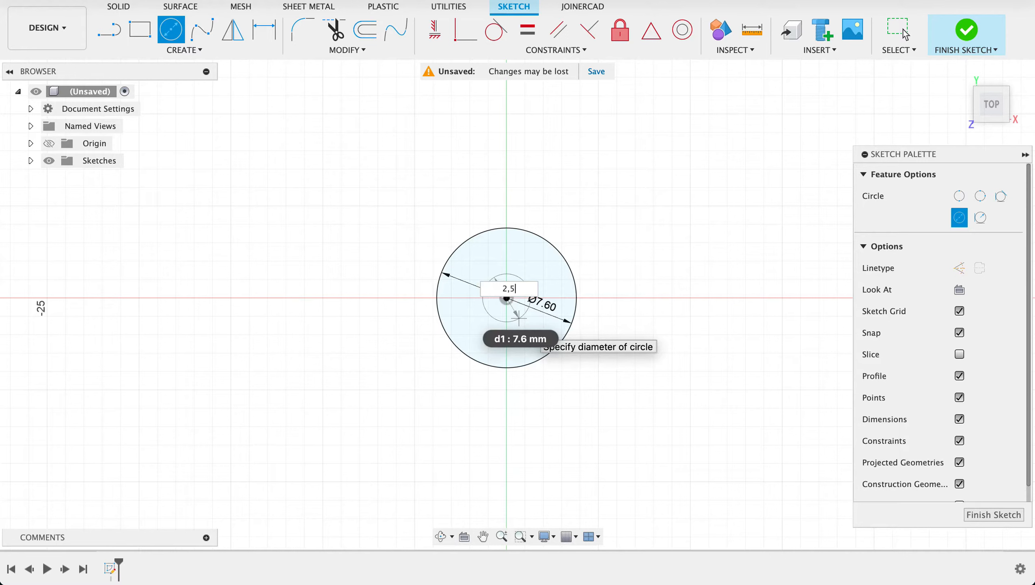
key(Return)
key(Escape)
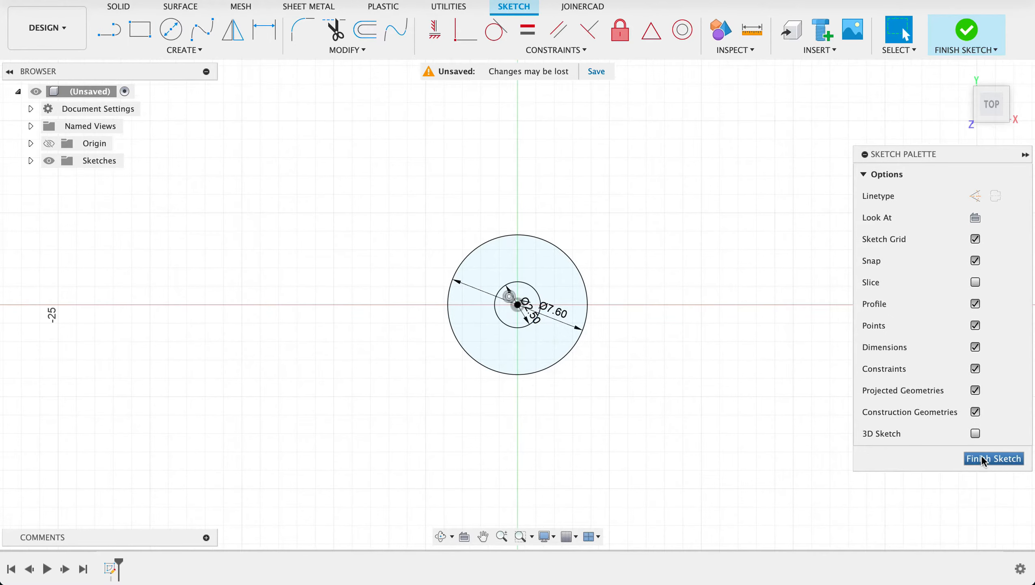
click(980, 458)
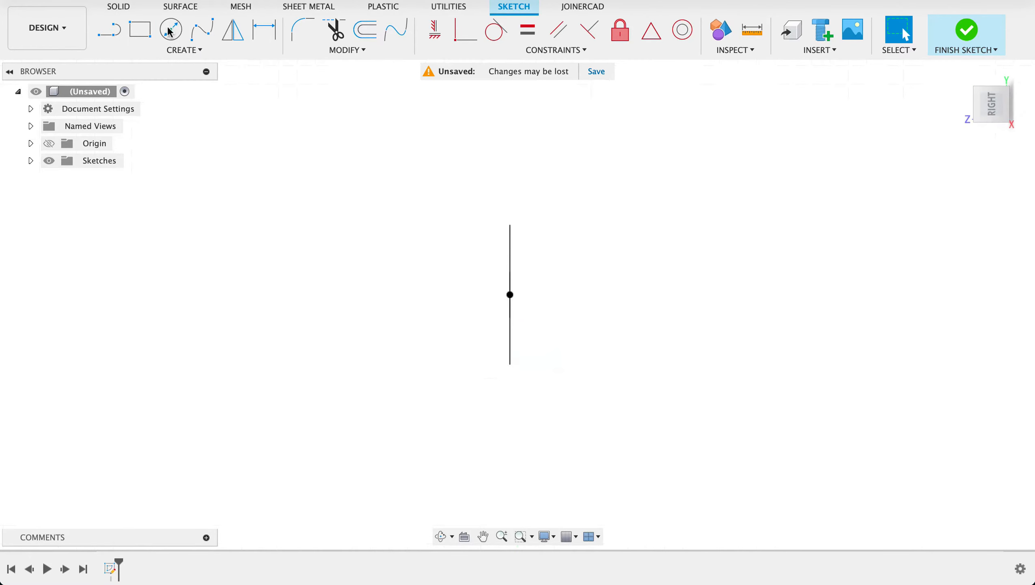
Step: Extrude the ring between the two circles symmetrically to a whole length of 19 mm as a new body
click(140, 32)
shift+middle_drag(567, 250, 578, 290)
click(554, 282)
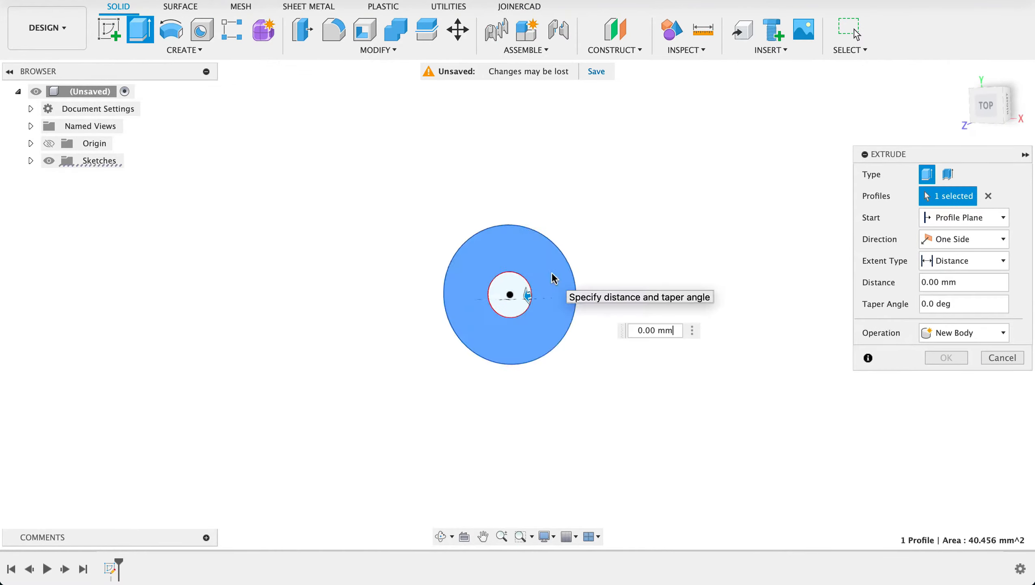
click(969, 239)
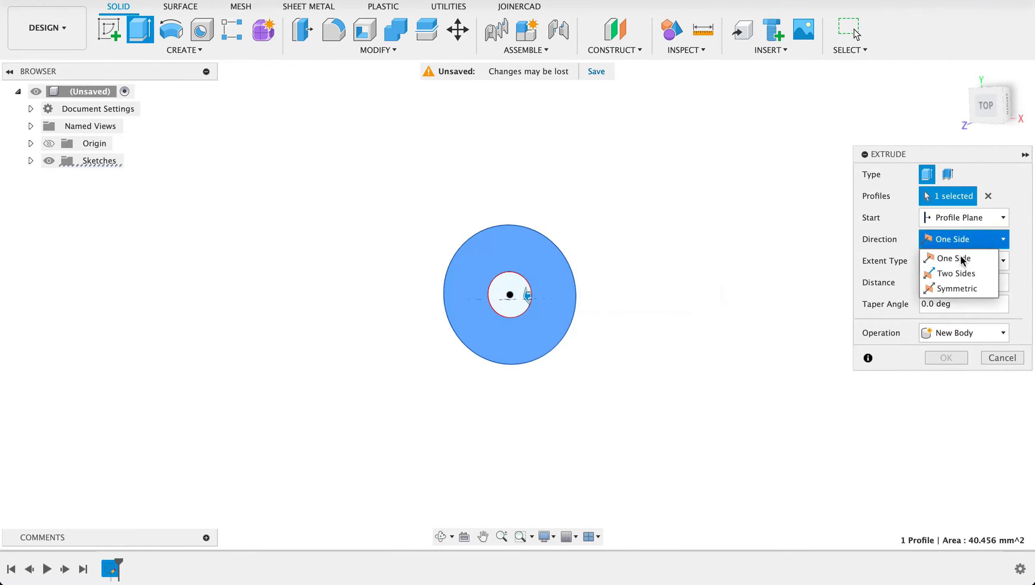
click(955, 289)
click(953, 283)
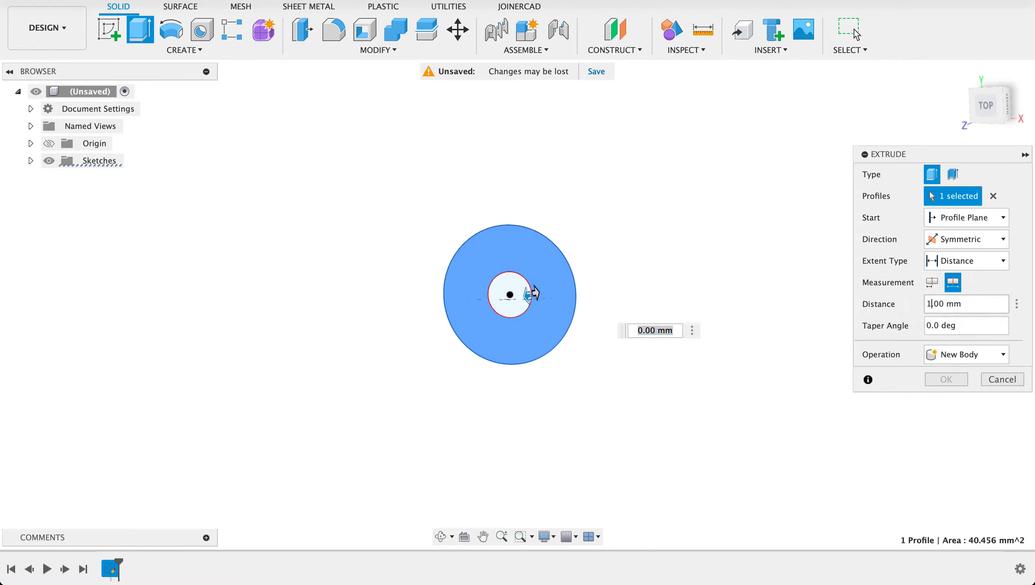
text(9)
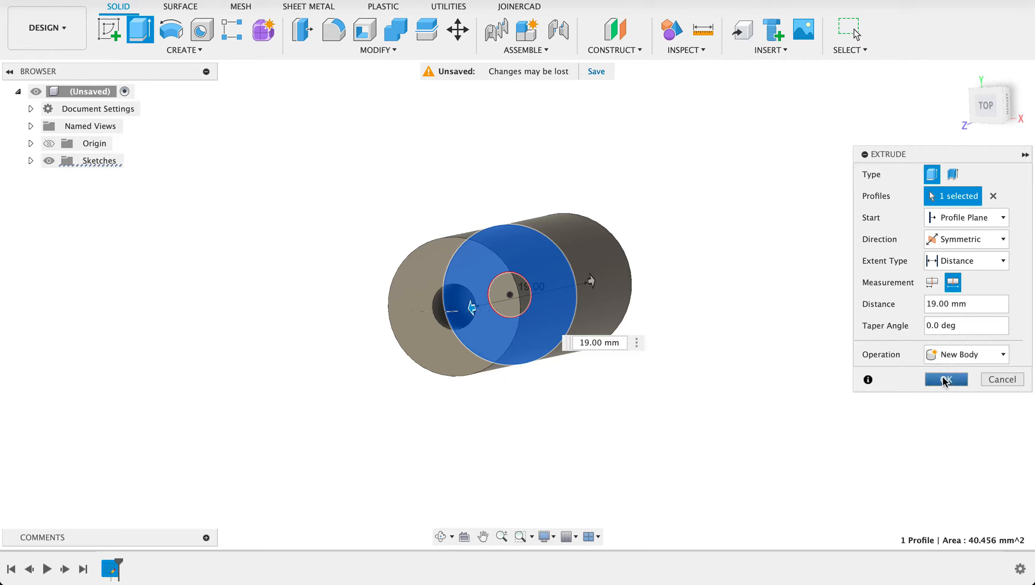
click(946, 379)
Step: Start a sketch on the YZ origin plane along the tube's axis and draw a 7.6 mm diameter circle centred on the origin
shift+middle_drag(837, 292, 818, 313)
scroll(800, 317, down, 3)
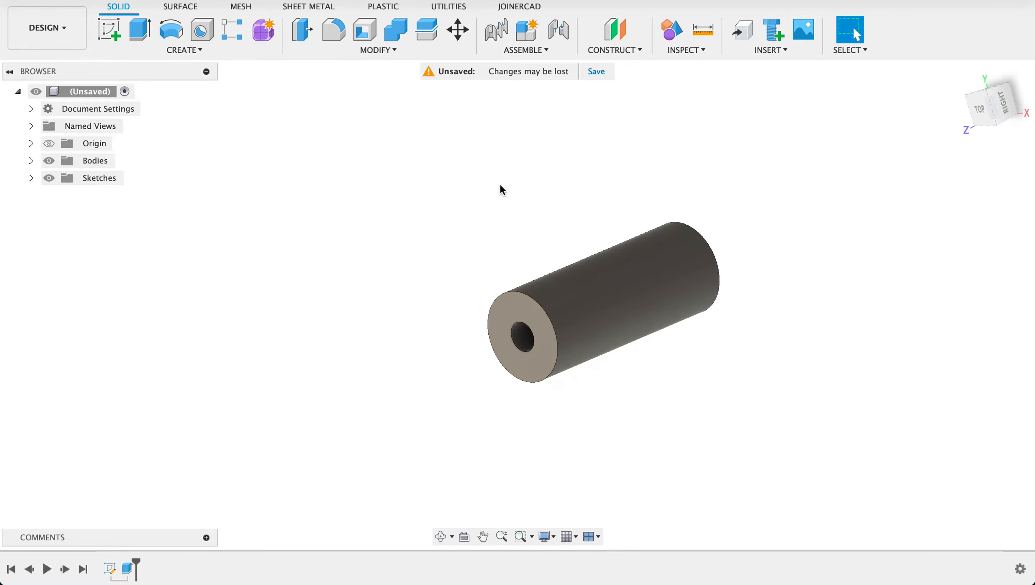
click(115, 24)
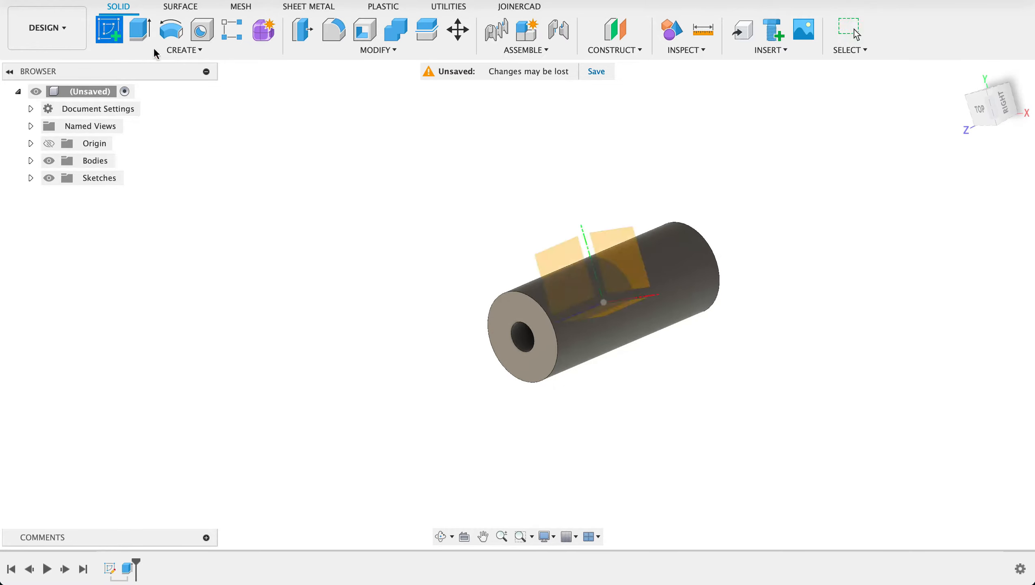
click(561, 254)
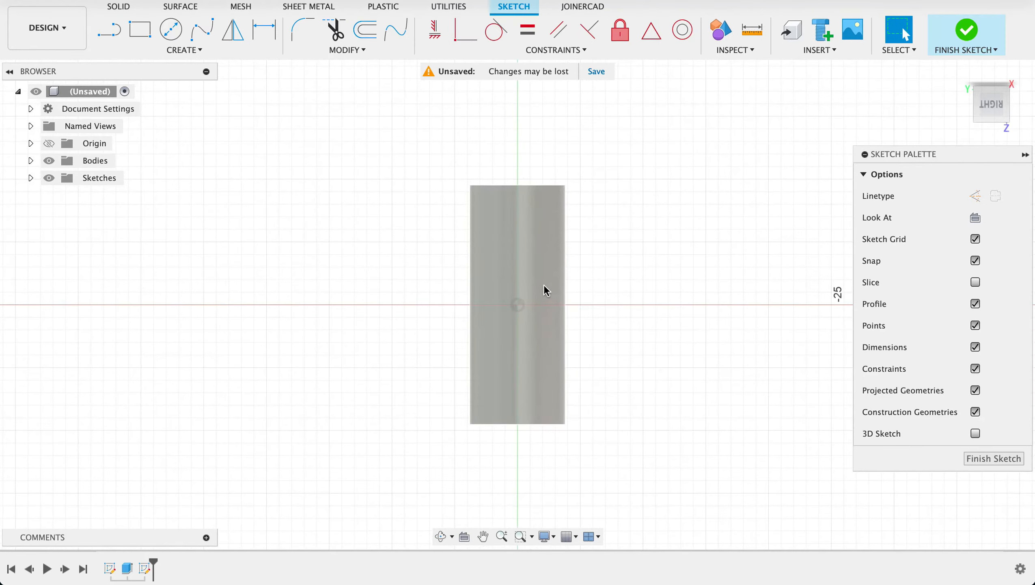
key(c)
click(517, 305)
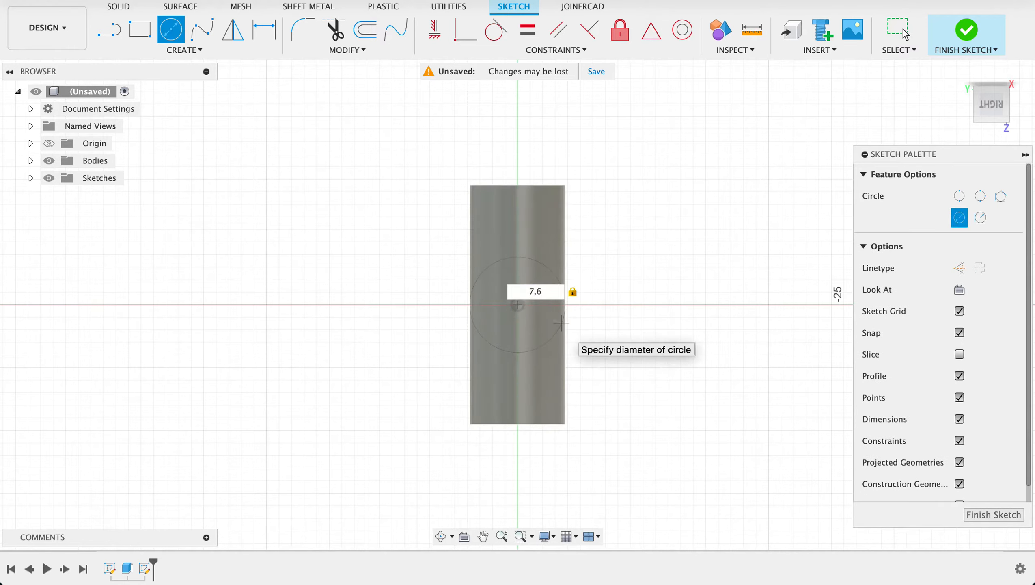
key(Return)
click(905, 35)
Step: Add a concentric 2.5 mm circle inside the 7.6 mm circle on the YZ plane and finish the sketch
key(c)
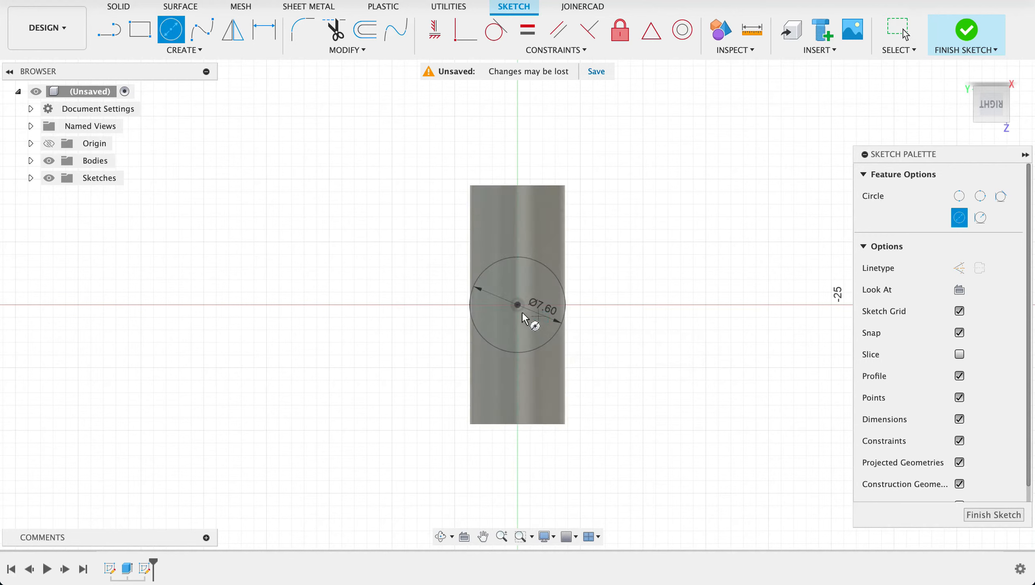
click(517, 305)
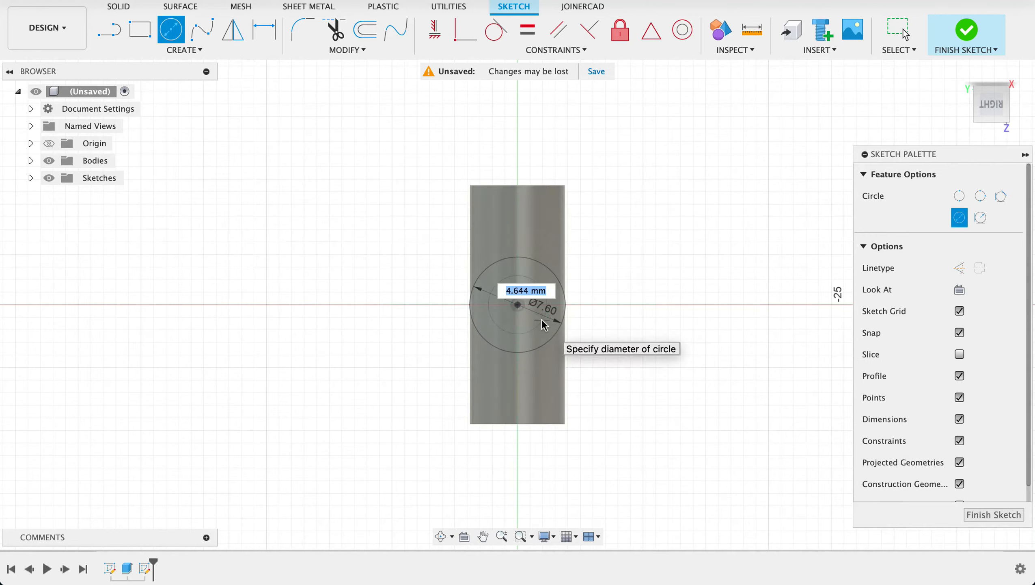
key(Return)
click(905, 35)
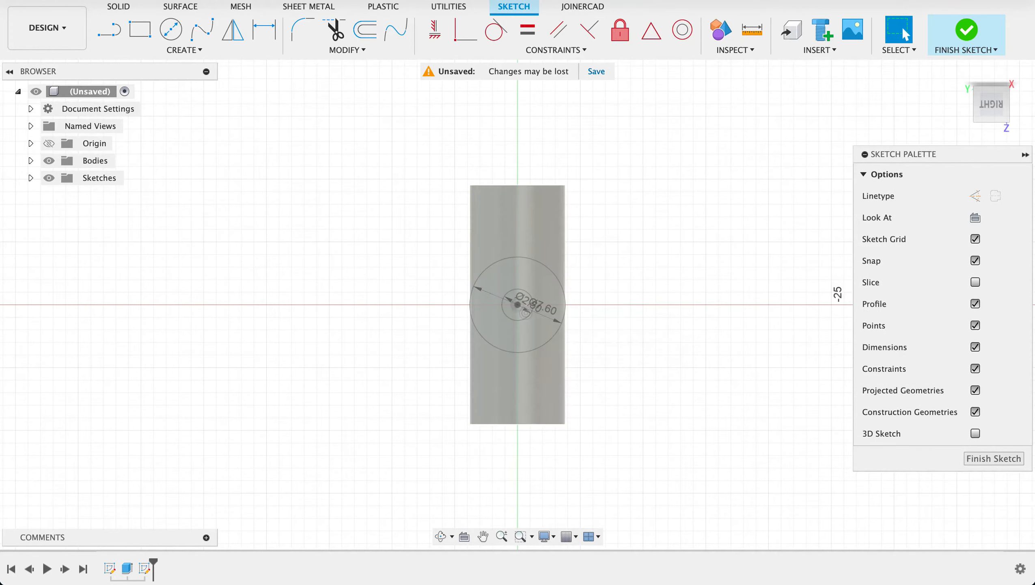
click(994, 458)
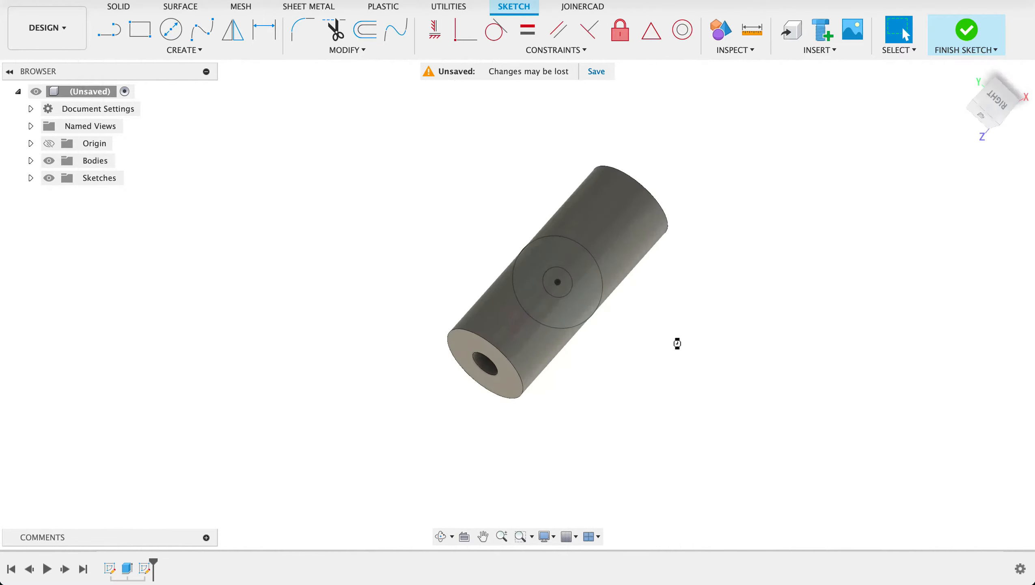
Step: Extrude the YZ-plane ring symmetrically to a whole length of 19 mm, joining it to the existing tube
click(141, 26)
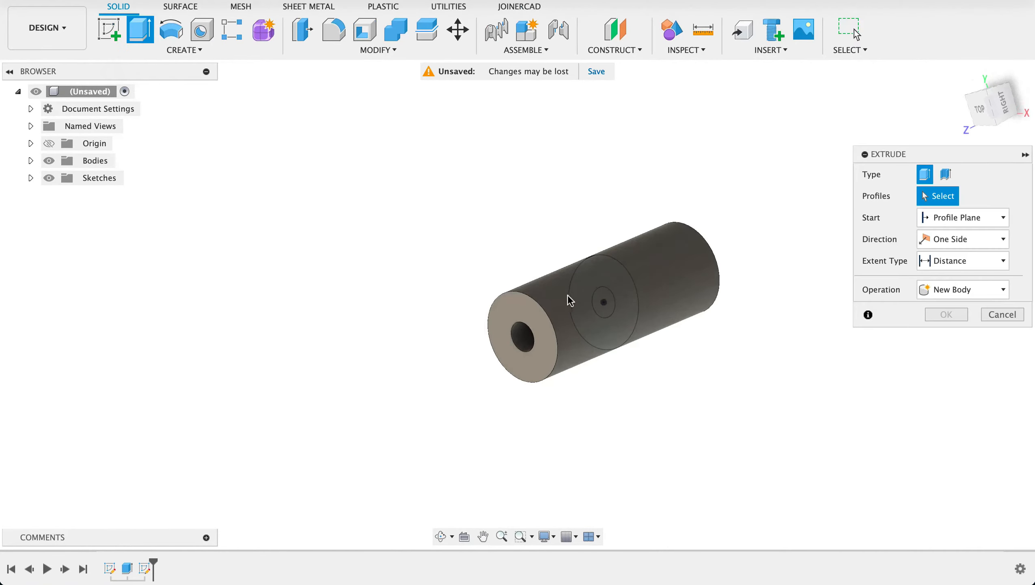
click(594, 307)
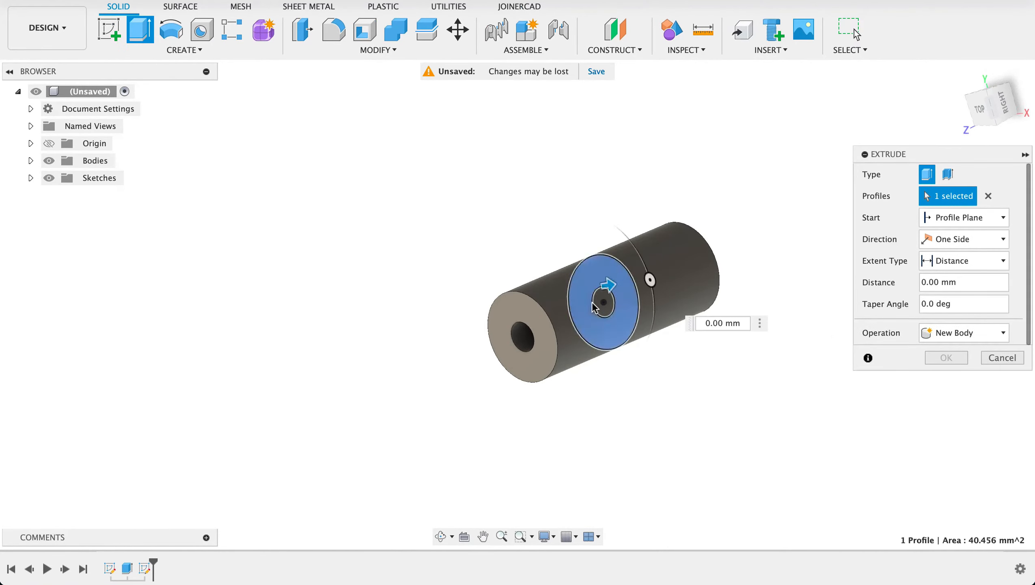
click(935, 239)
click(936, 289)
click(953, 282)
drag(931, 305, 923, 313)
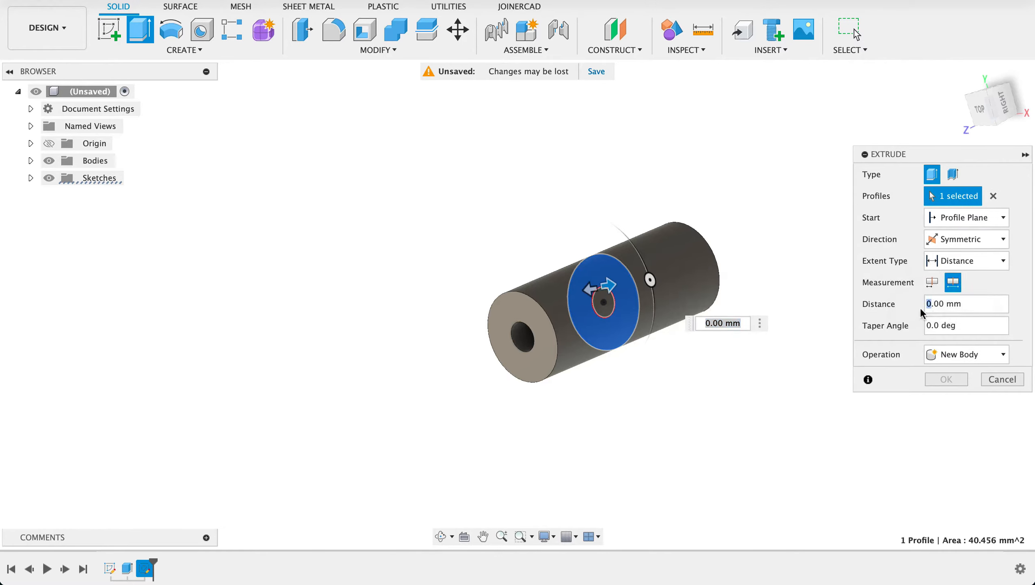
text(19)
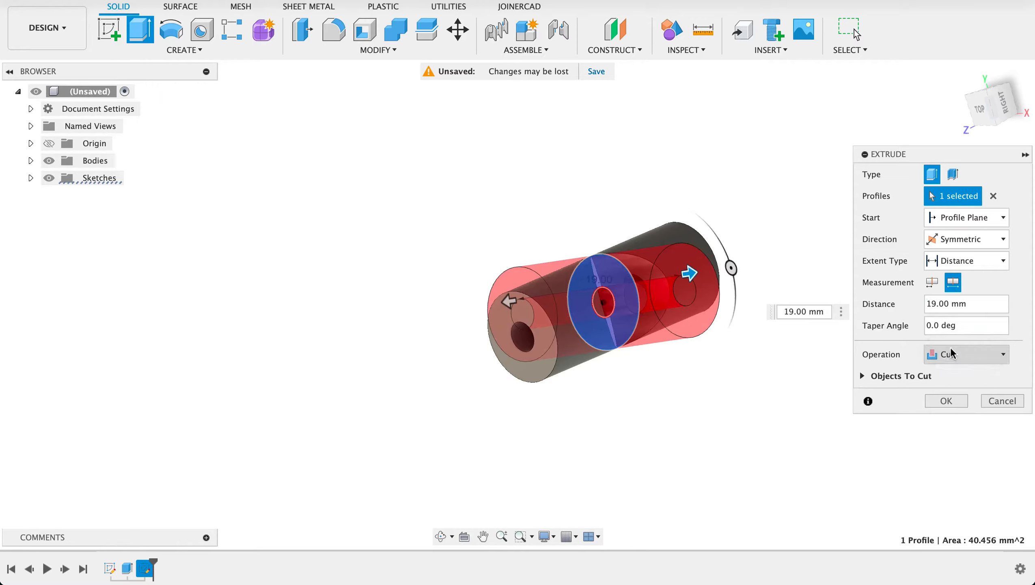
click(950, 353)
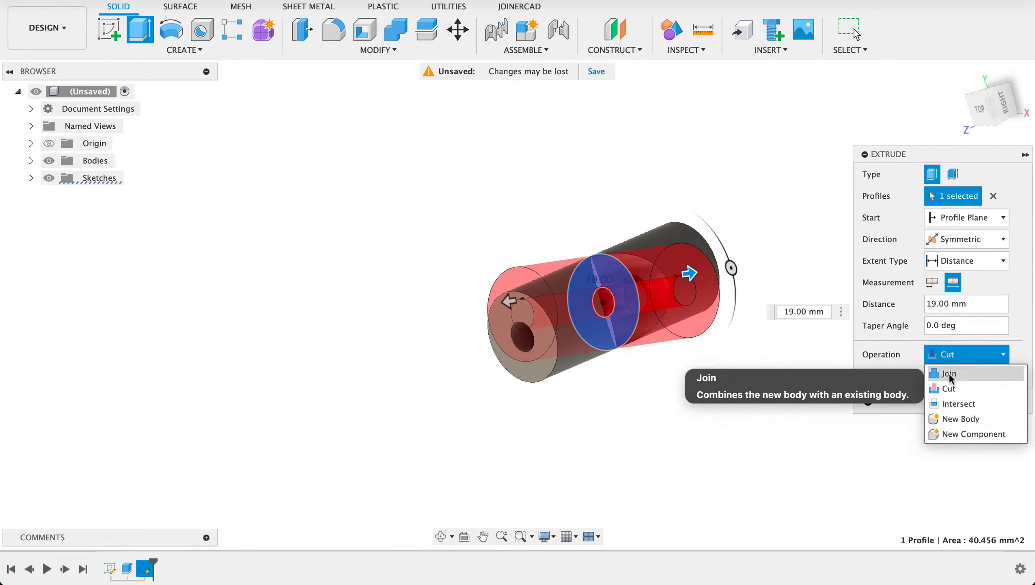
click(949, 373)
click(939, 377)
Step: Start a sketch on the XZ origin plane through the cross-shaped body and draw a 7.6 mm circle centred on the origin
shift+middle_drag(825, 347, 852, 418)
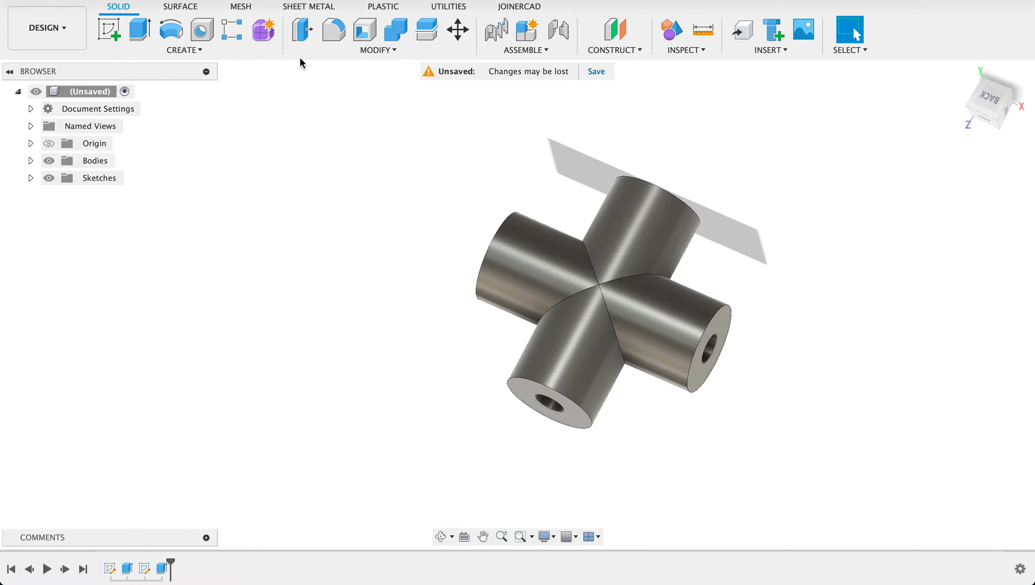
click(109, 30)
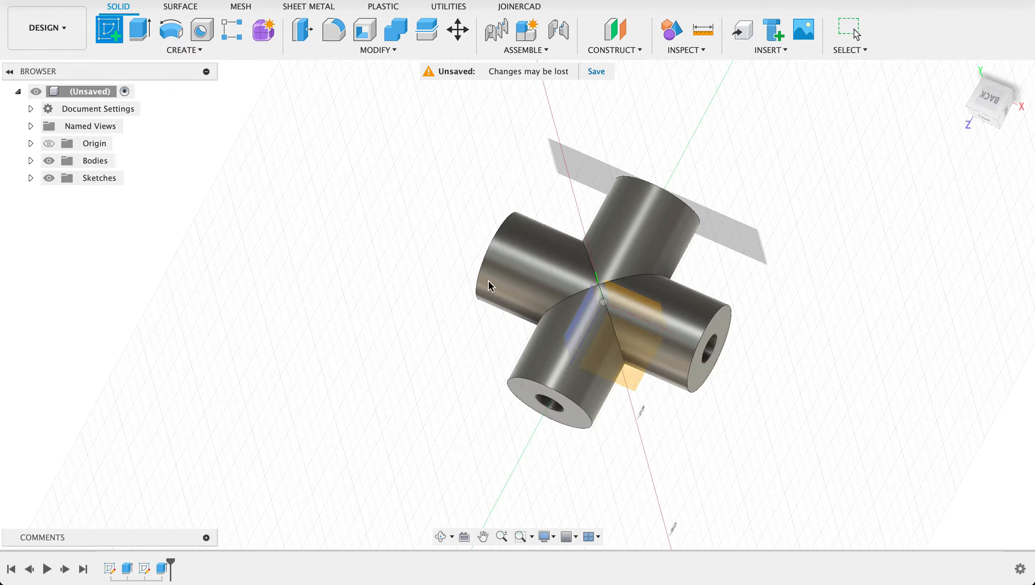
click(622, 374)
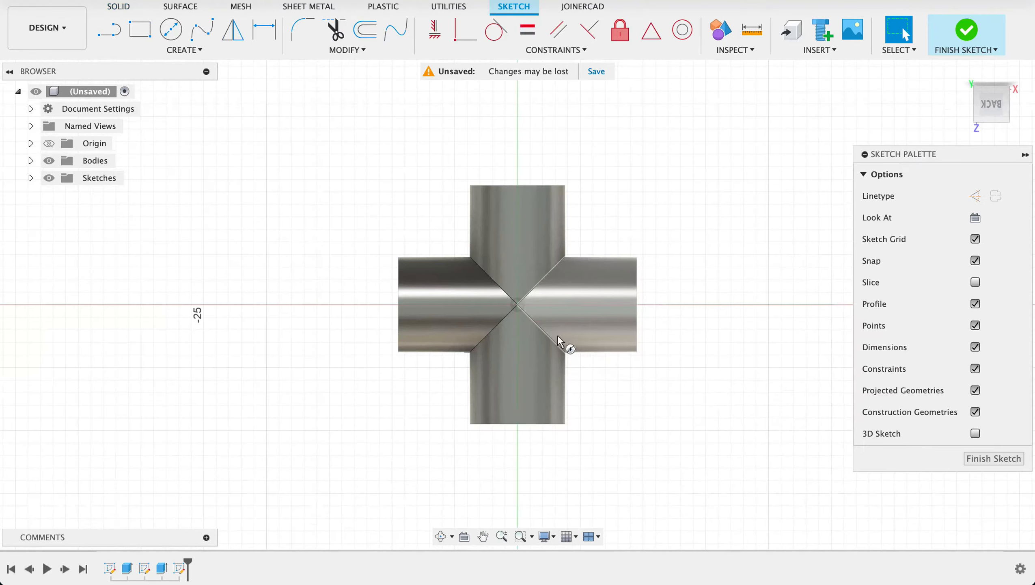
key(c)
click(518, 305)
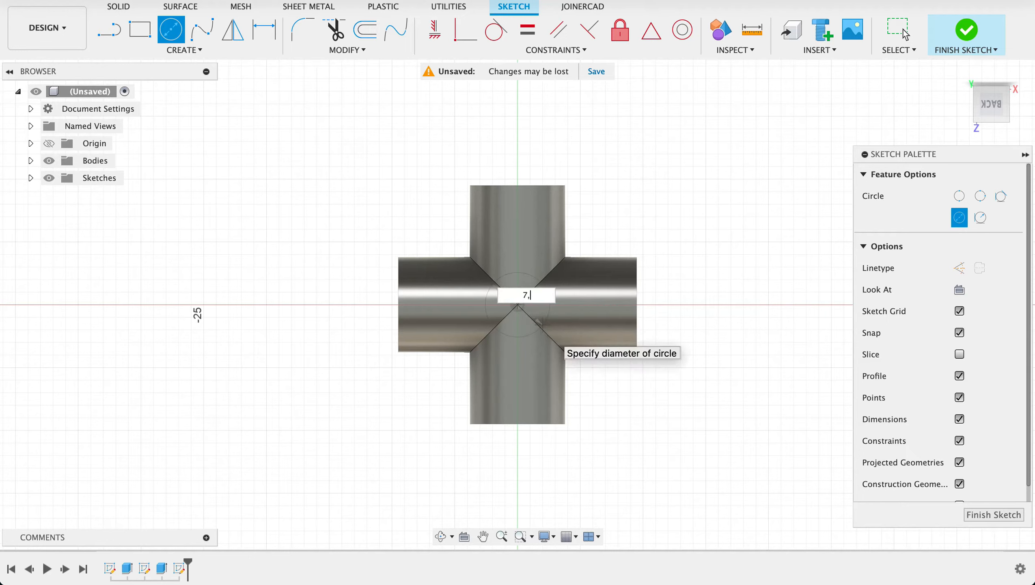
text(7,6)
key(Return)
click(904, 33)
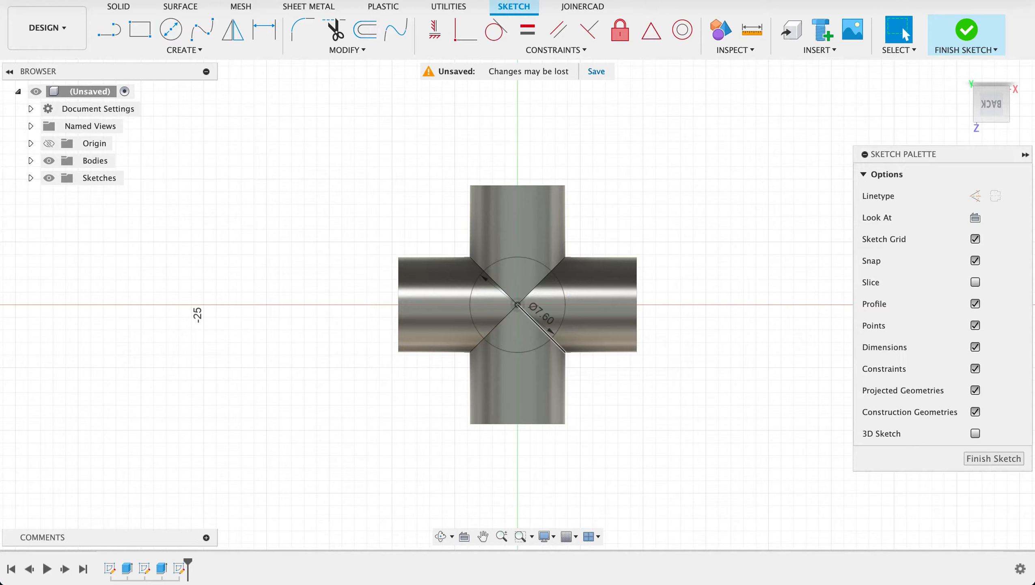
Step: Add a concentric 2.5 mm circle inside the 7.6 mm circle on the XZ plane and finish the sketch
key(c)
click(518, 305)
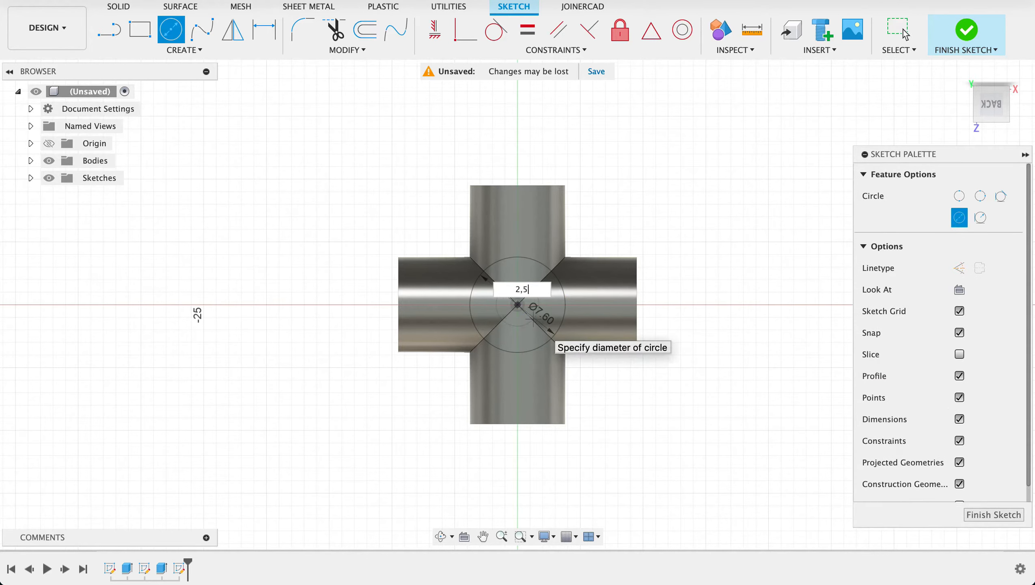
key(Return)
click(905, 35)
click(995, 458)
Step: Extrude the XZ-plane ring symmetrically to a whole length of 19 mm, joining it to the cross-shaped body
click(140, 30)
click(574, 315)
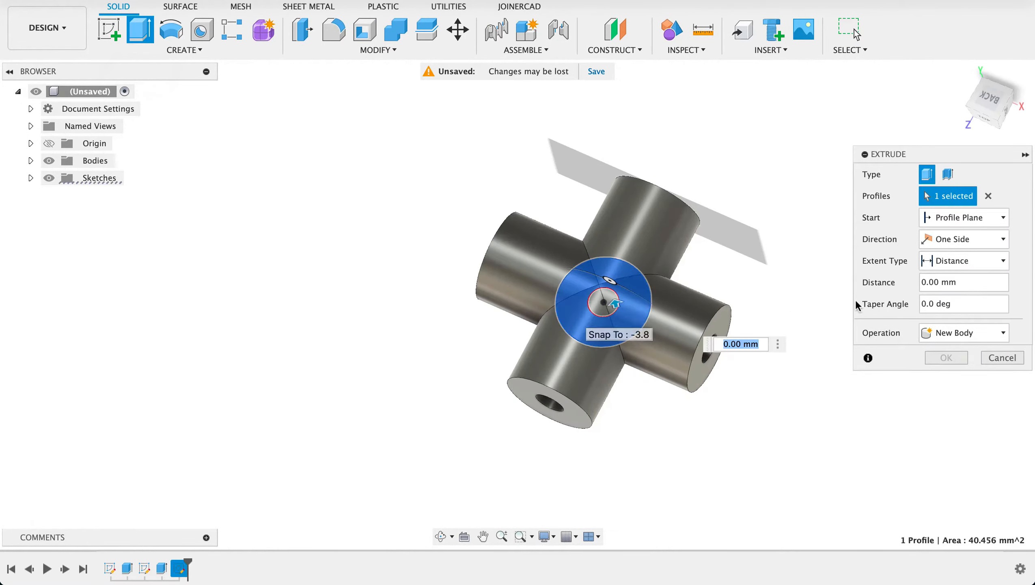
click(953, 239)
click(941, 288)
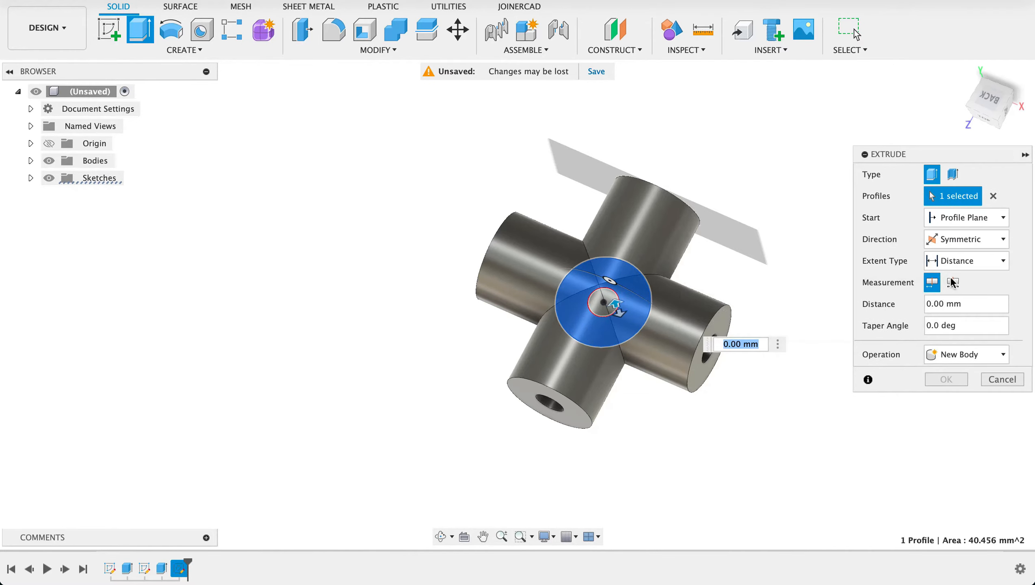
click(926, 303)
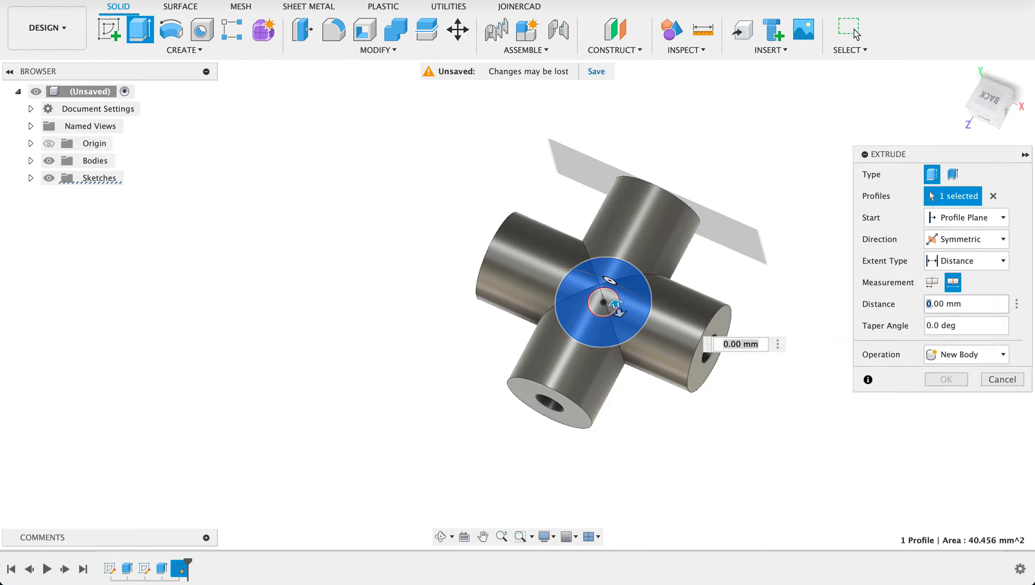
text(19)
key(Return)
click(967, 354)
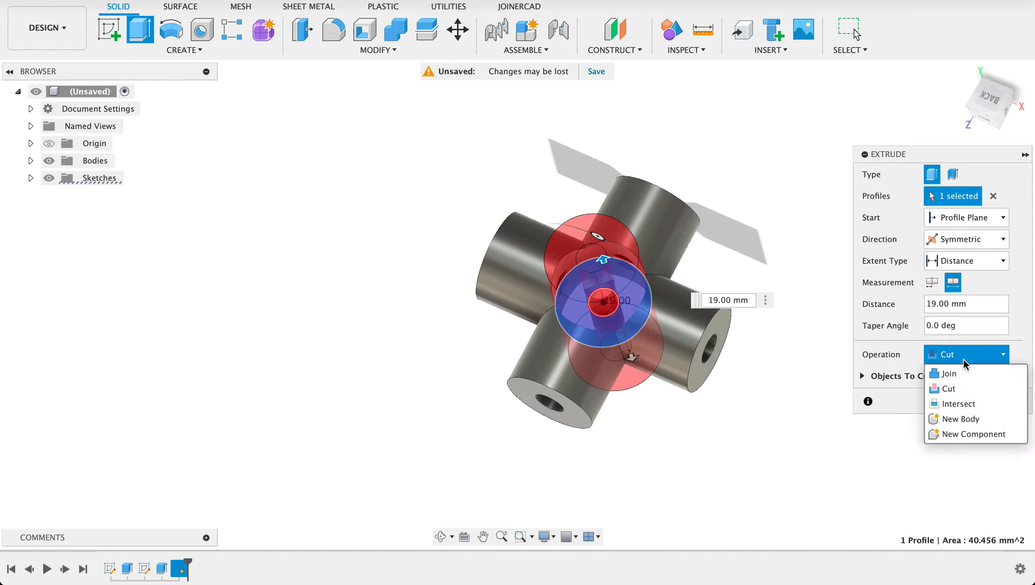
click(957, 373)
click(943, 378)
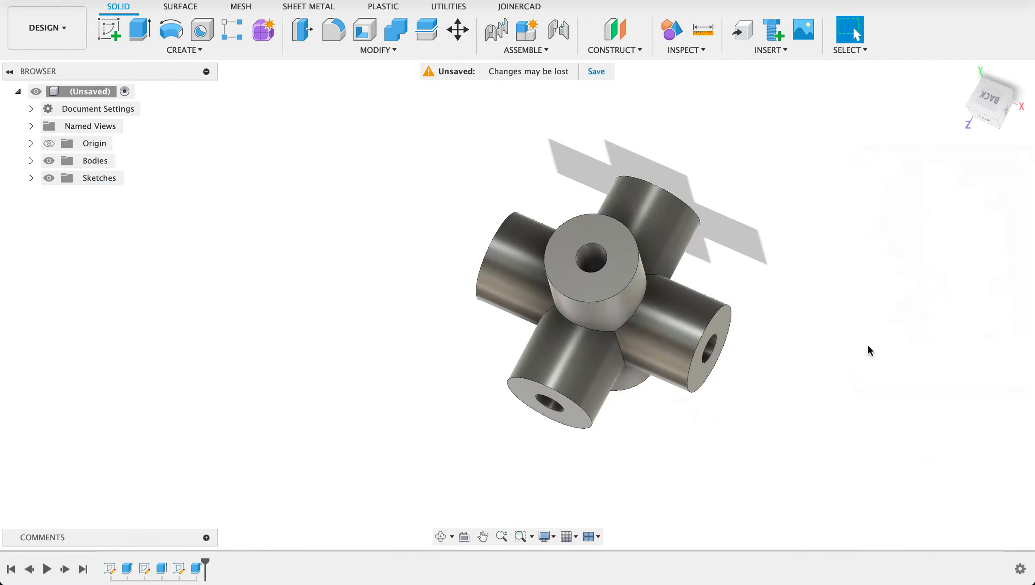
Step: Start a sketch on the end face of the connector's positive-X arm, project the ring-shaped face into it and finish the sketch
drag(878, 343, 603, 102)
shift+middle_drag(604, 102, 658, 337)
shift+middle_drag(684, 282, 719, 312)
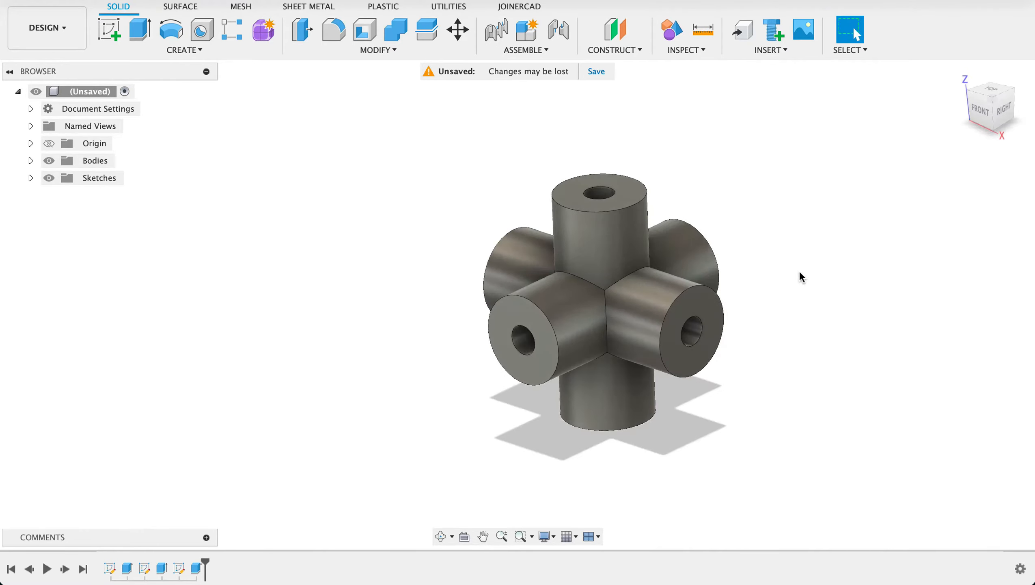
mouse_move(800, 274)
shift+middle_down()
mouse_move(797, 303)
mouse_move(807, 281)
mouse_move(853, 280)
mouse_move(814, 289)
shift+middle_up()
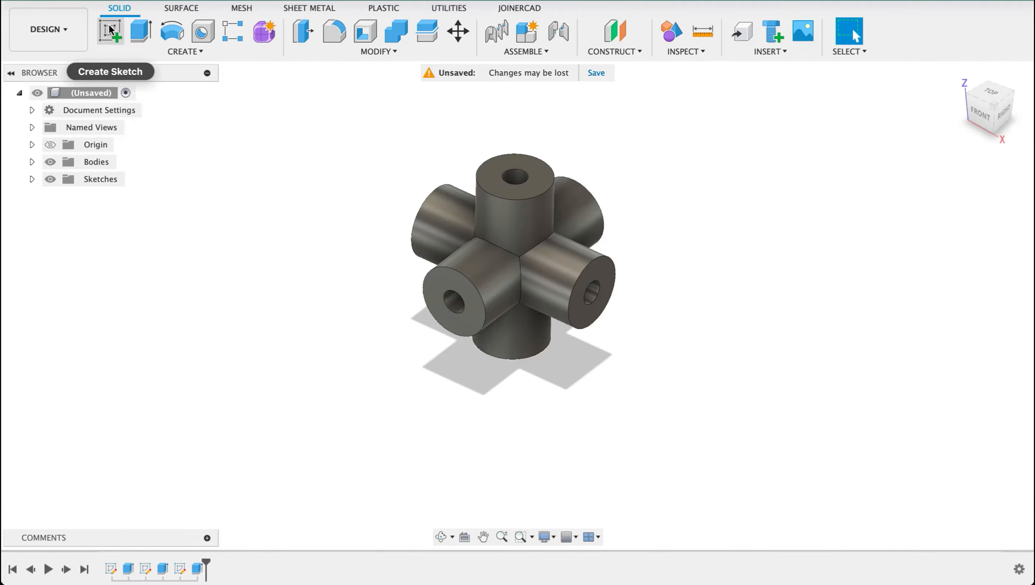
click(110, 31)
click(583, 293)
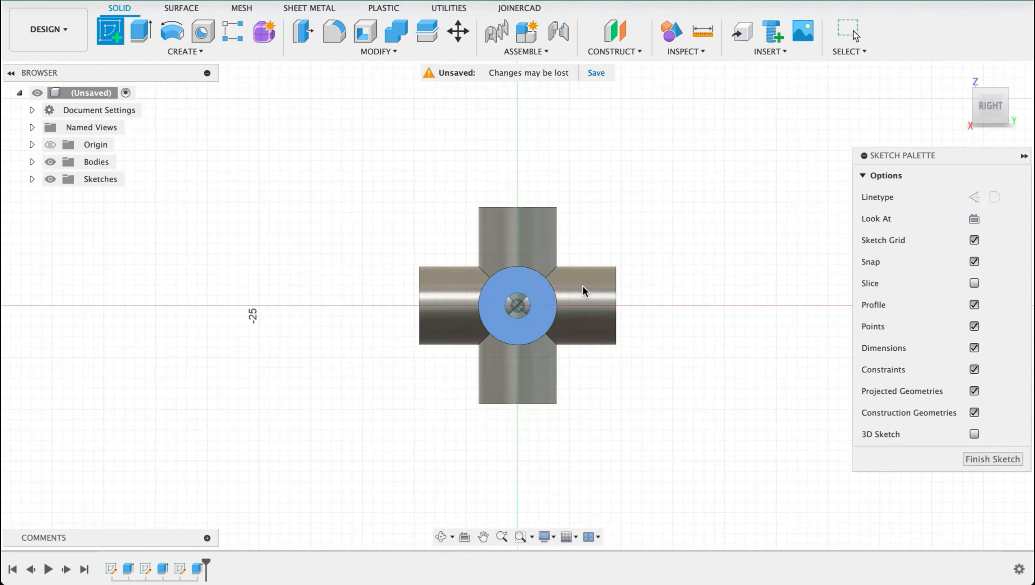
key(p)
click(547, 296)
click(762, 245)
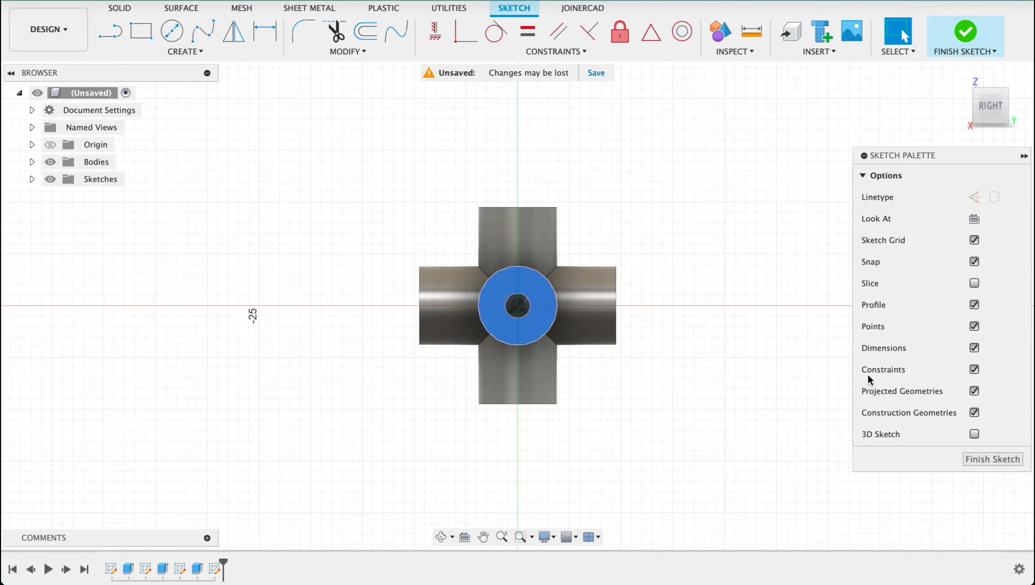
click(993, 459)
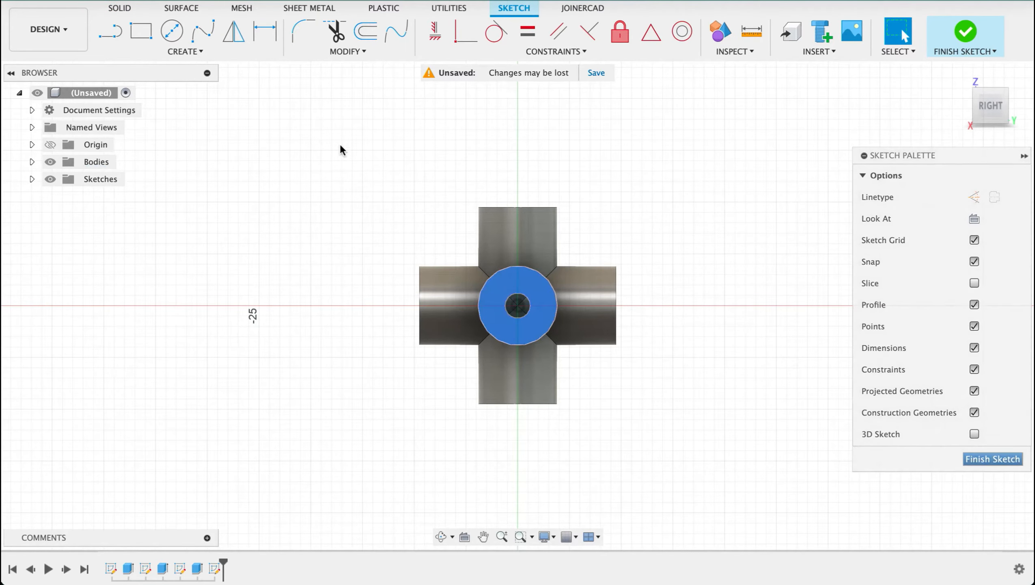
Step: Extrude the projected ring 19 mm outward from the arm's end face as a new body
click(141, 32)
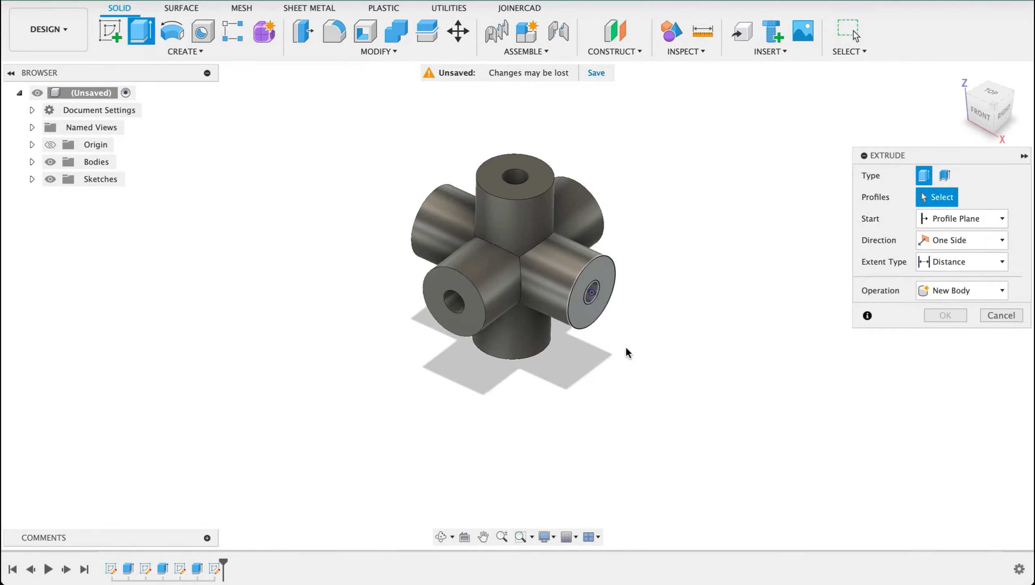
click(594, 288)
text(19)
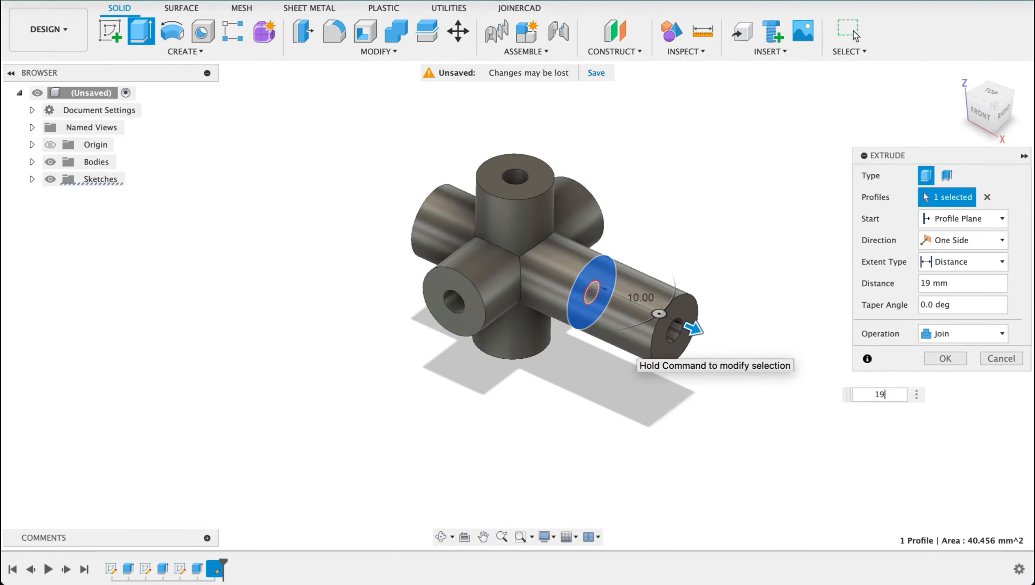
click(958, 333)
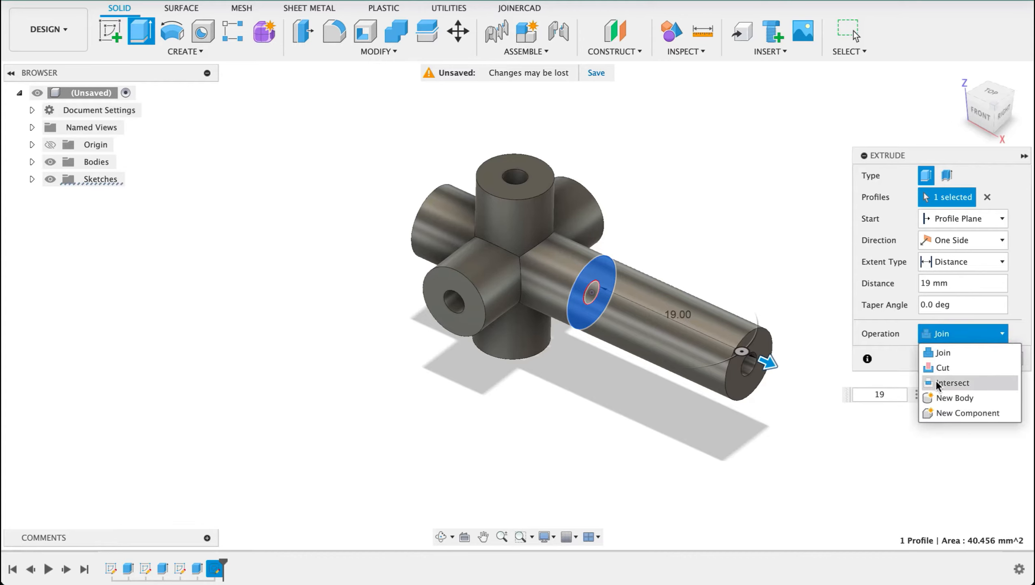
click(955, 397)
click(944, 359)
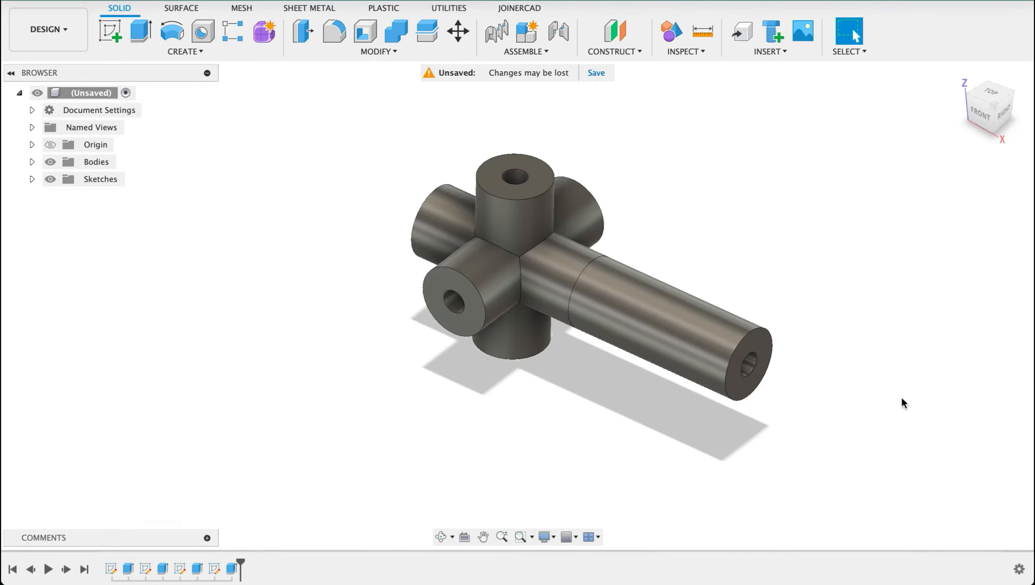
Step: Sketch a 19 by 19 mm center rectangle on the new tube's outer end face, centred on its bore
click(110, 31)
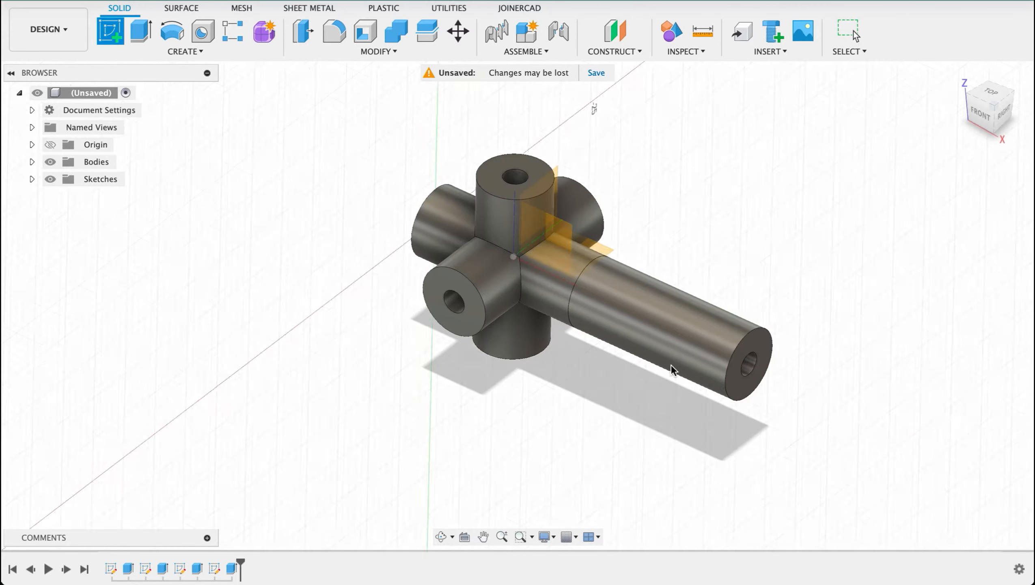
click(734, 368)
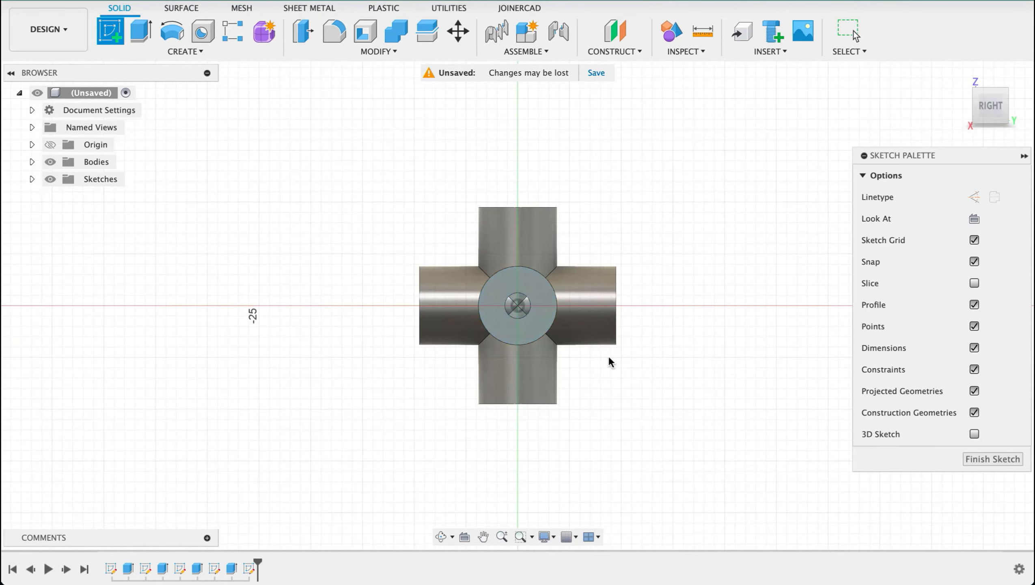
click(185, 50)
mouse_move(209, 84)
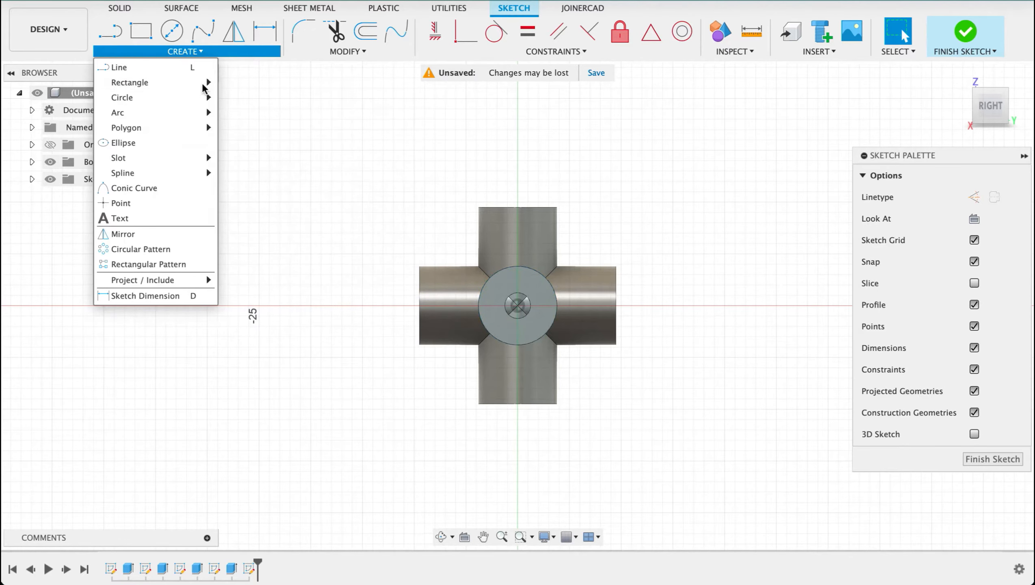
click(236, 113)
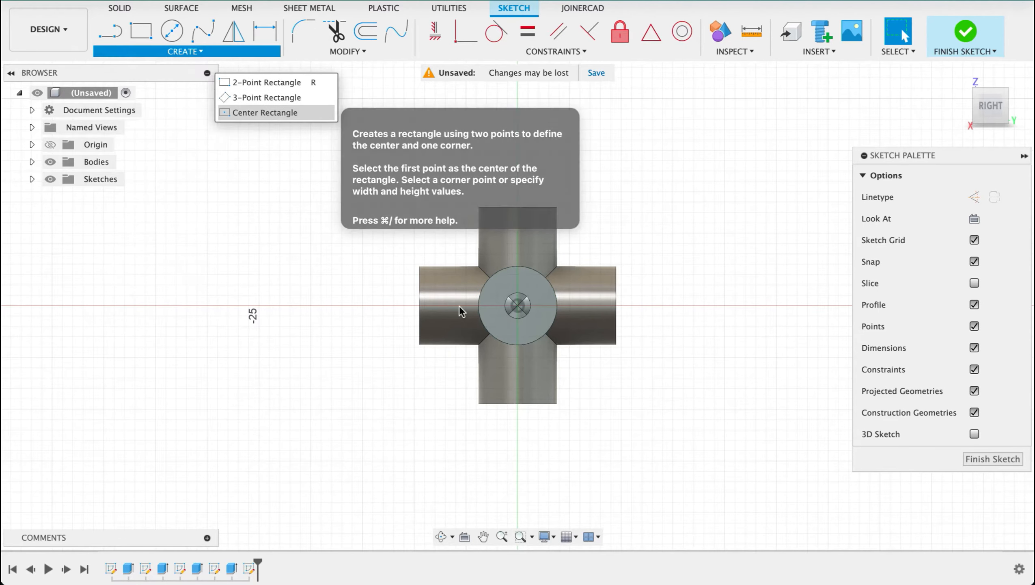
click(518, 305)
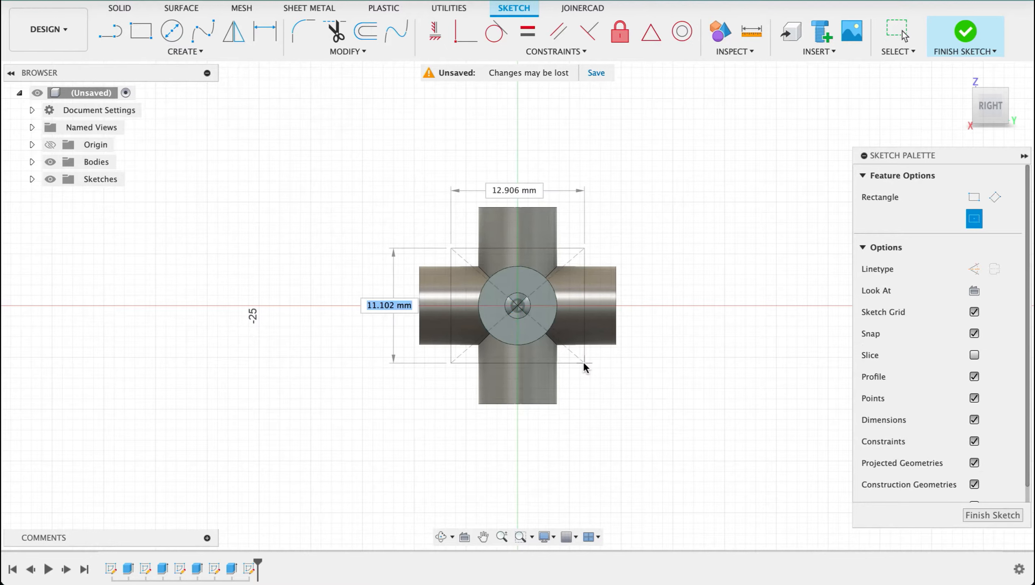
text(19)
key(Tab)
key(Tab)
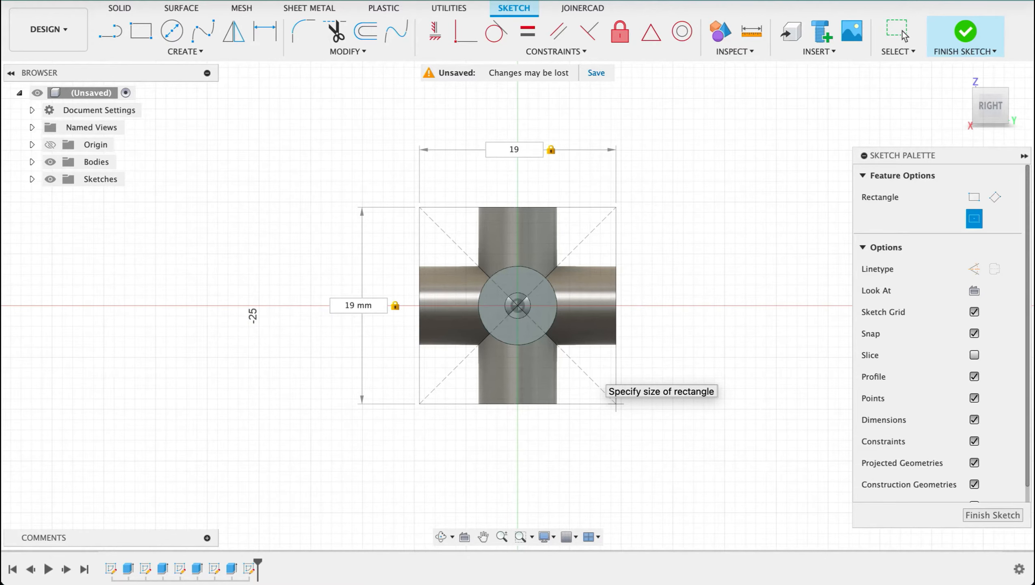
key(Return)
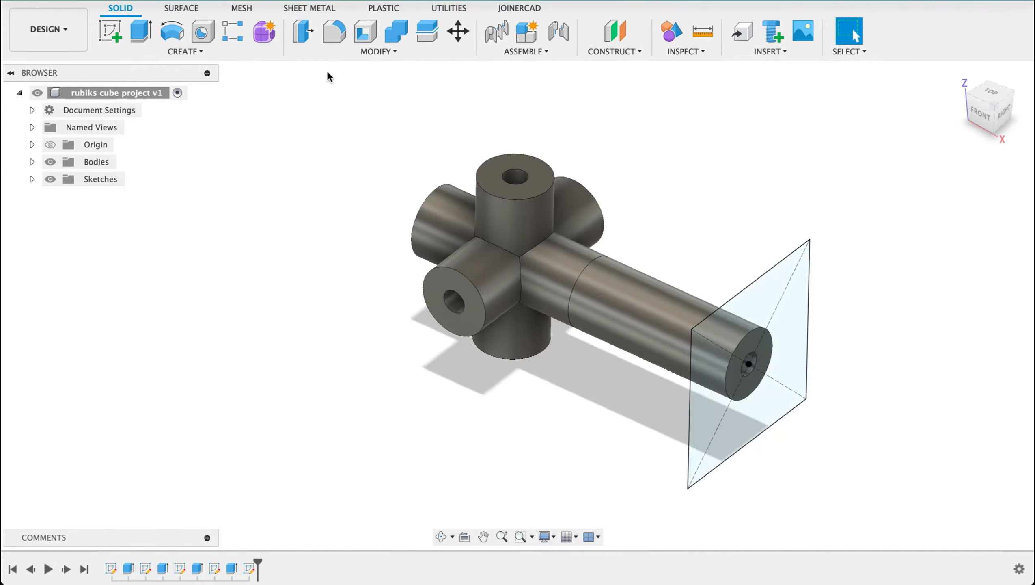
Step: Set up an extrusion of the whole 19 mm square, including the ring and bore profiles, back over the tube as a new body
click(147, 23)
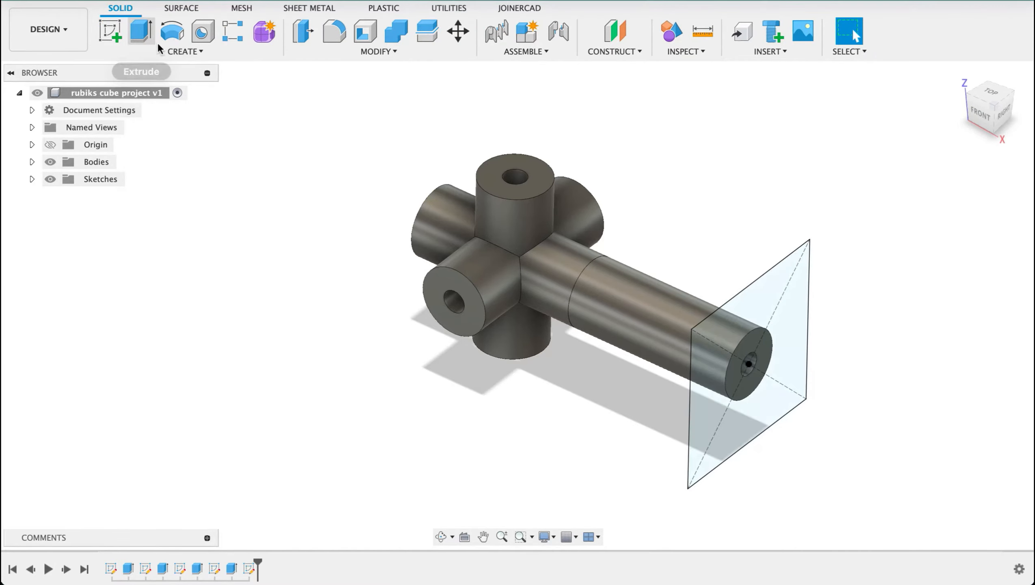
click(722, 421)
click(752, 365)
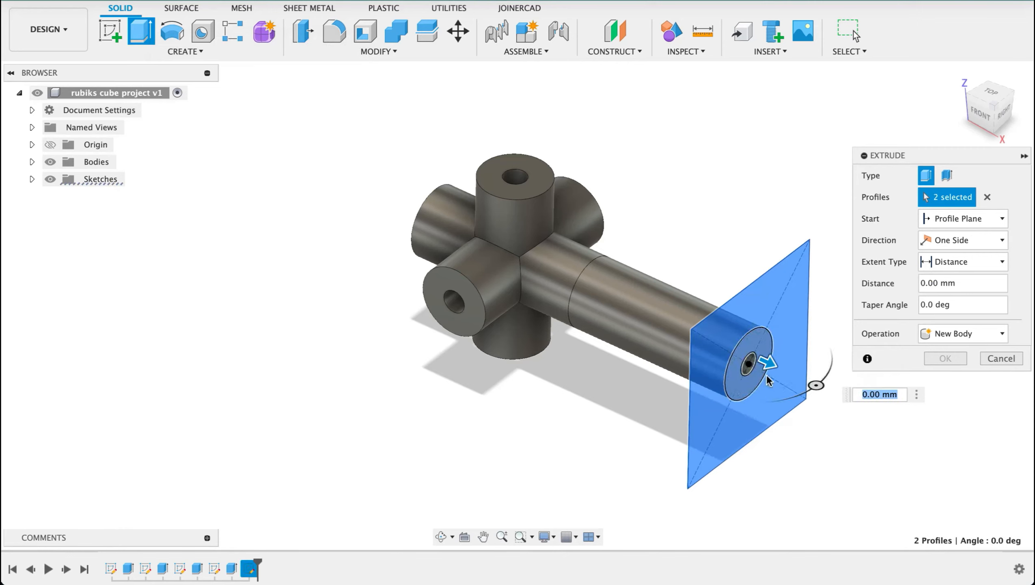
click(752, 366)
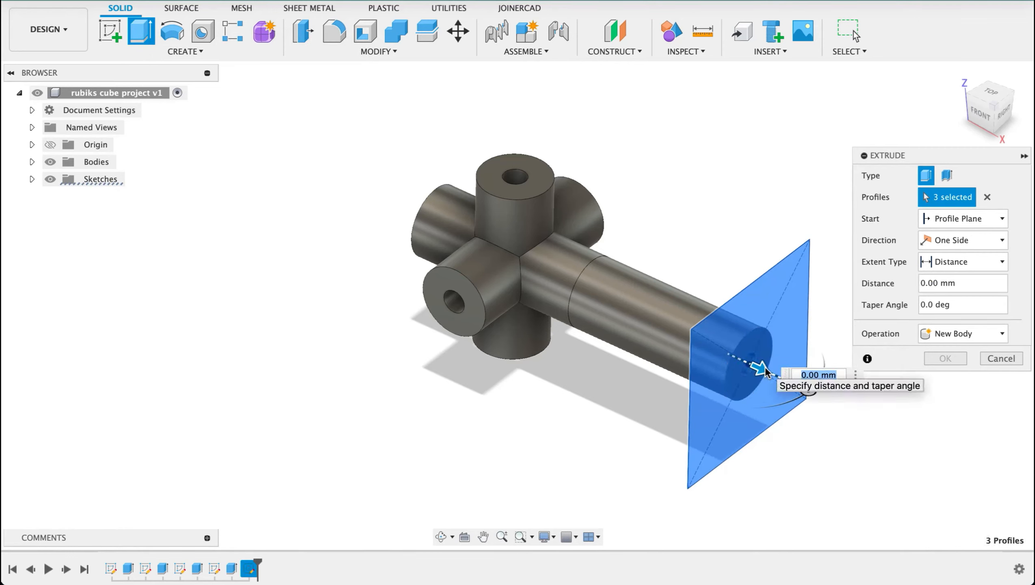
drag(757, 369, 691, 338)
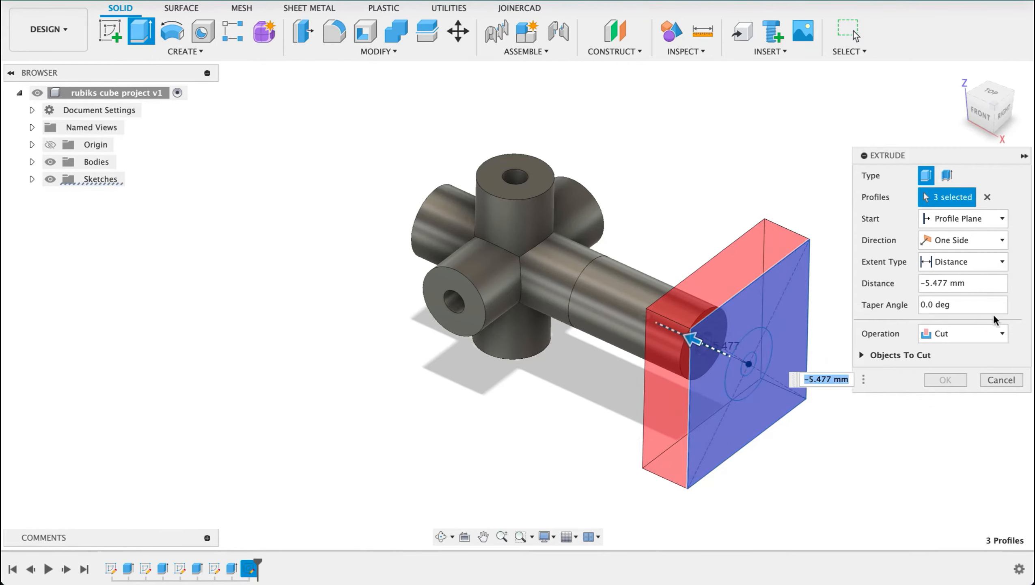
click(959, 334)
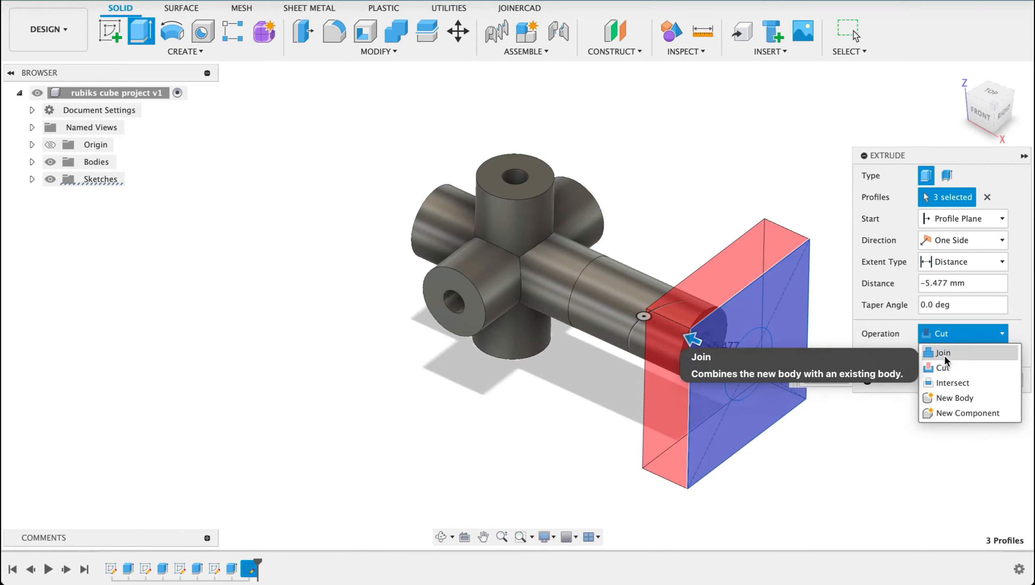
click(951, 398)
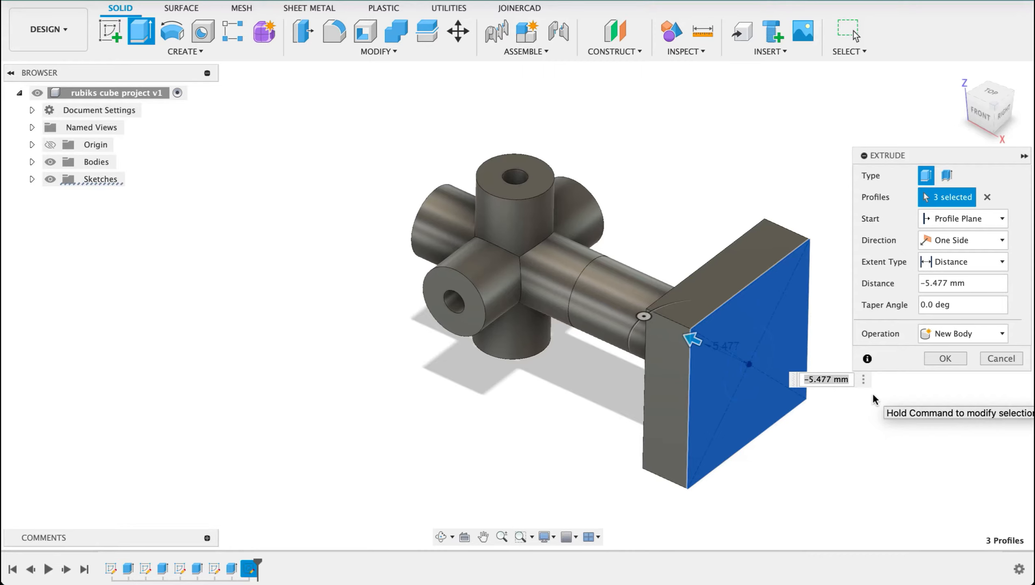
Step: Set the square block's extrusion distance to -11.4 mm and complete the extrusion
click(812, 378)
key(BackSpace)
key(BackSpace)
key(BackSpace)
text(4)
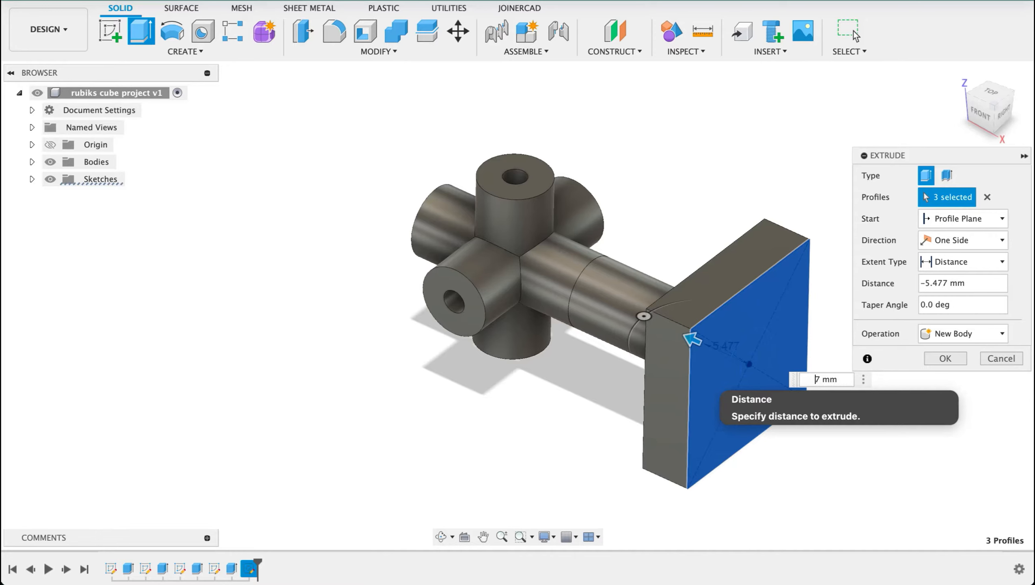
key(Return)
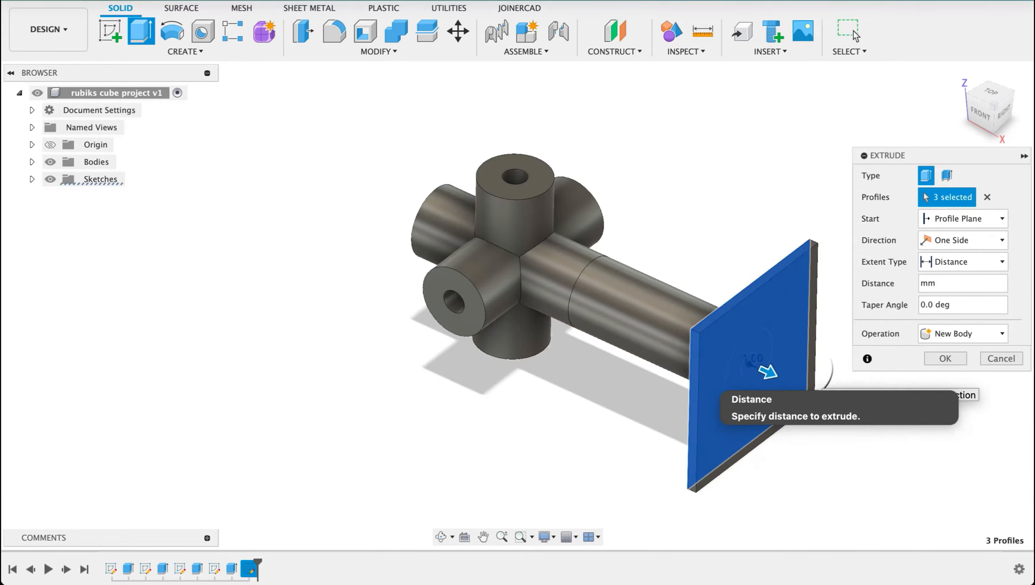
drag(767, 371, 643, 316)
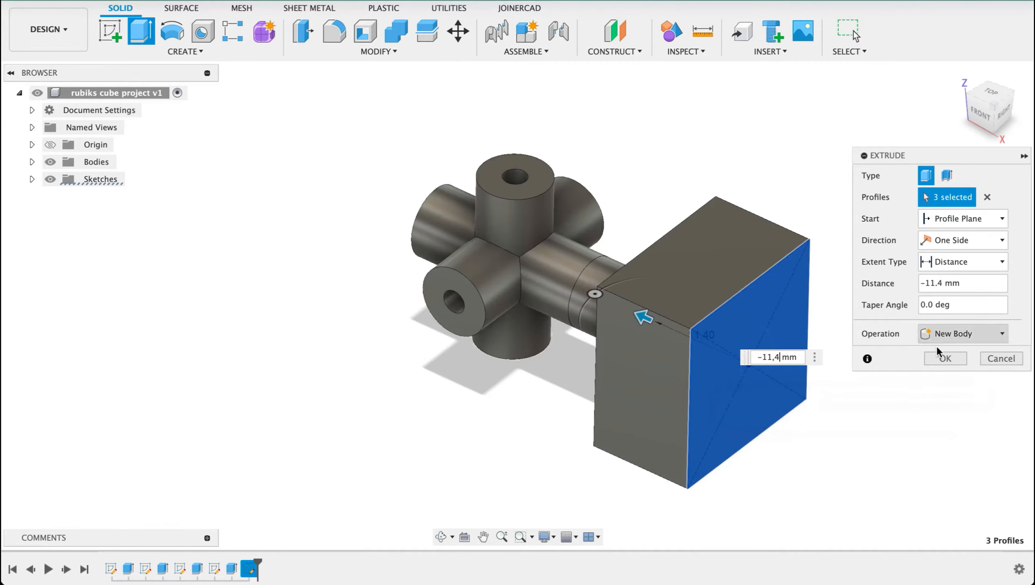
click(944, 358)
Step: Rename the six-armed connector body as Core
shift+middle_drag(860, 442, 915, 423)
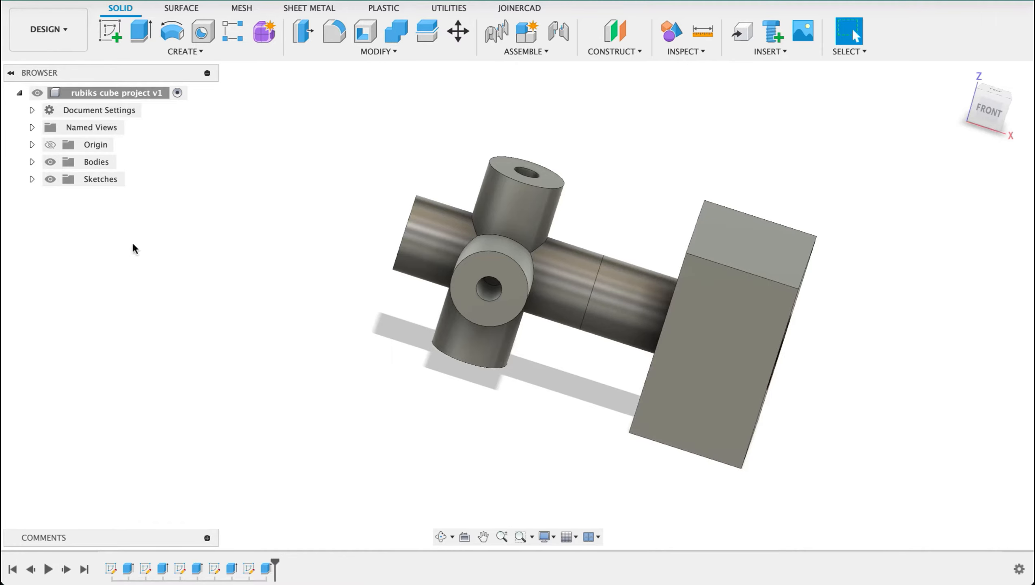
click(32, 162)
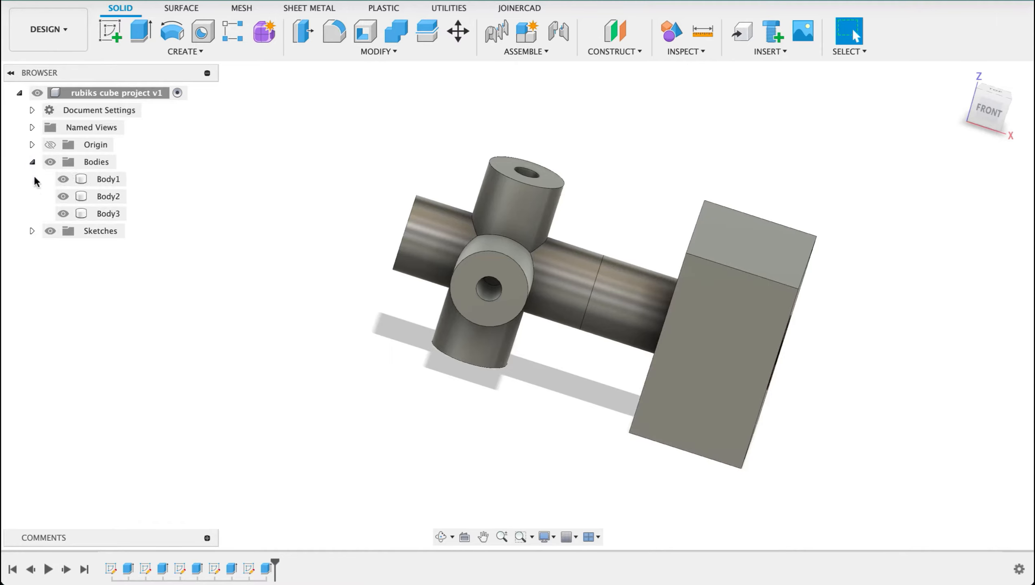
click(106, 179)
click(106, 178)
text(Core)
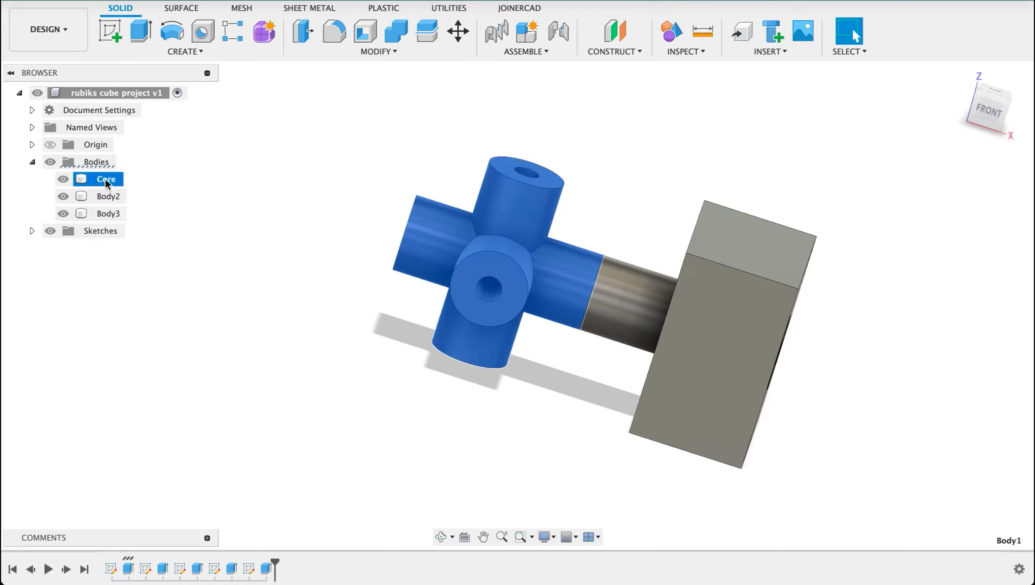
Step: Hide Body2, the tube between the core and the square block
ctrl+click(99, 197)
click(63, 196)
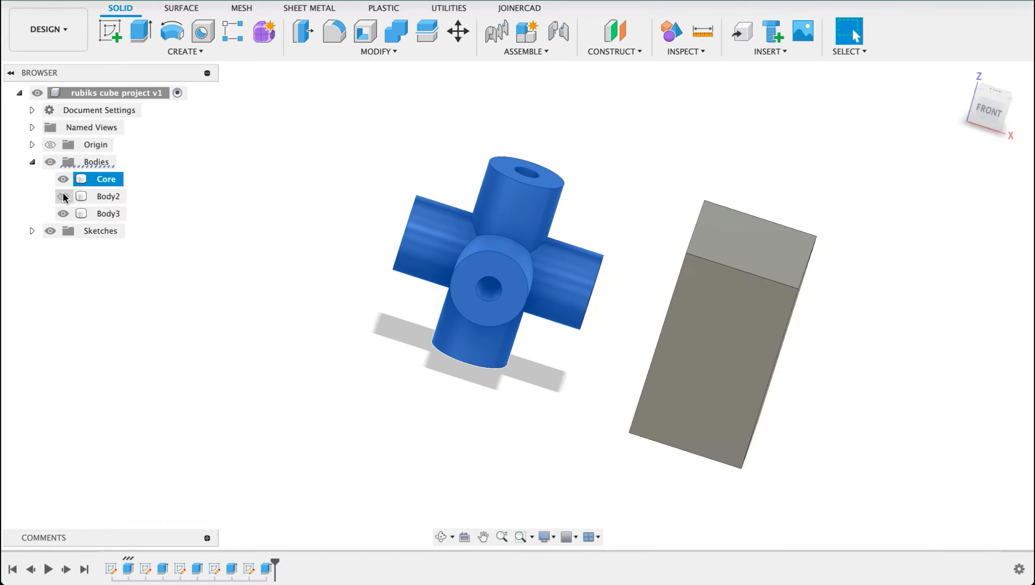
shift+middle_drag(898, 322, 844, 232)
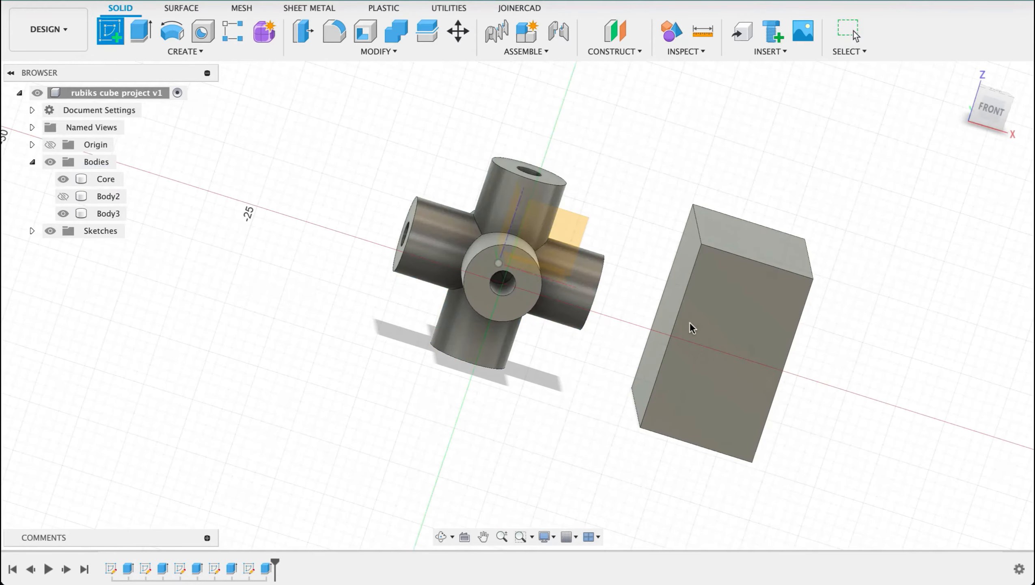
Step: Start a sketch on the block's front face and project the block's outer vertical edge, farthest from the core, into it
click(701, 324)
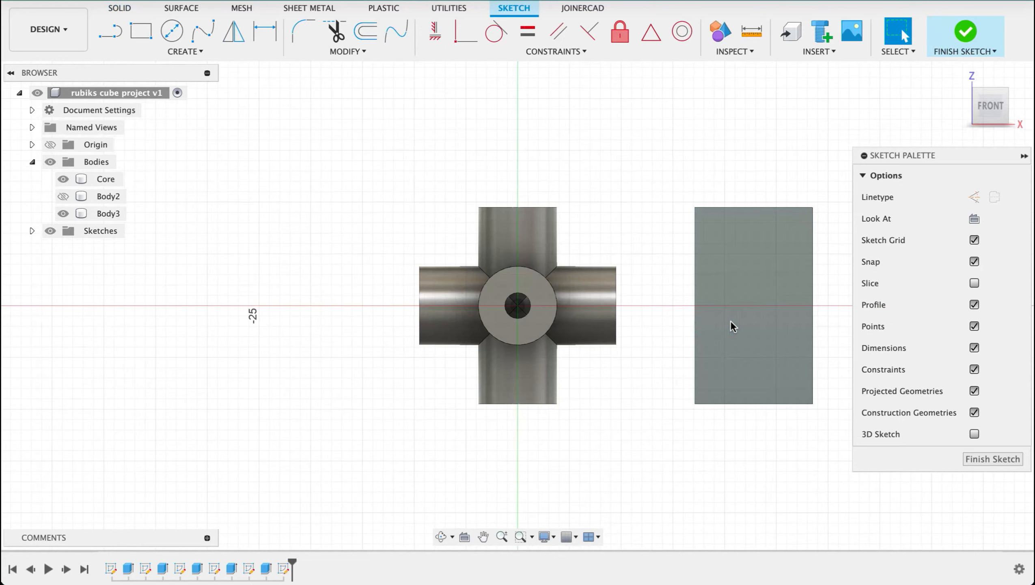
key(p)
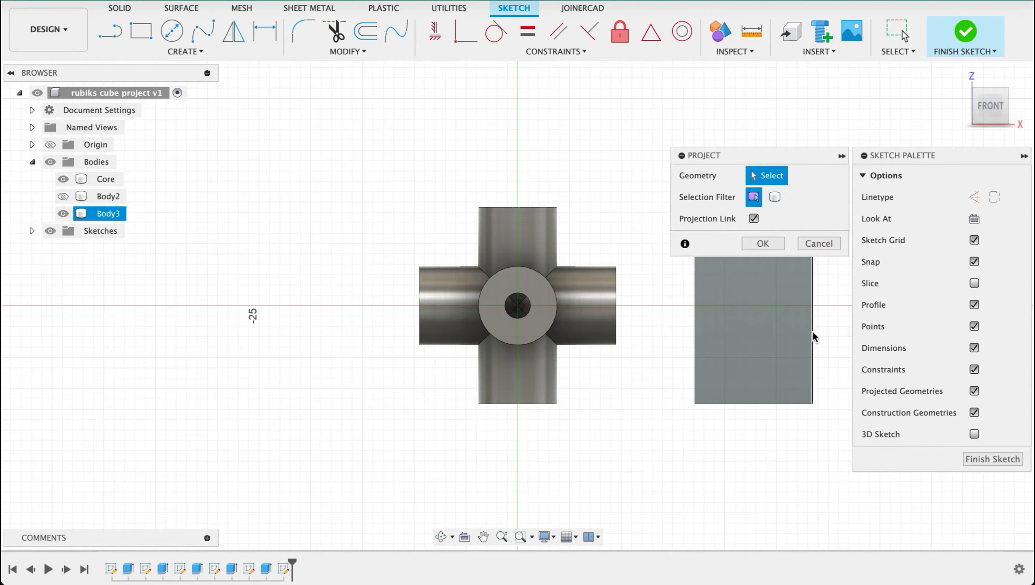
click(813, 331)
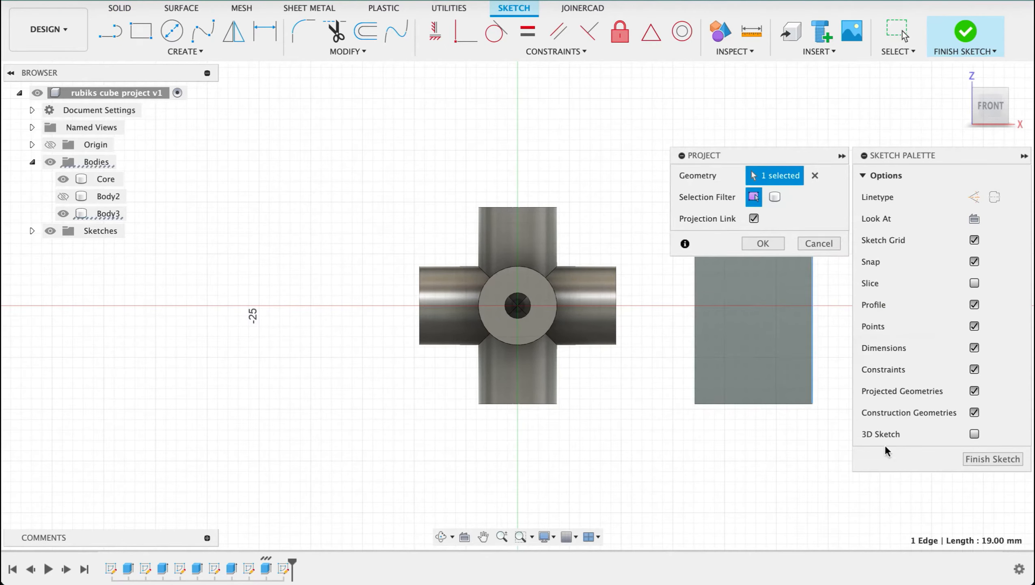
key(Return)
Step: Check the distance from the core's center to the projected outer edge without placing a dimension
key(d)
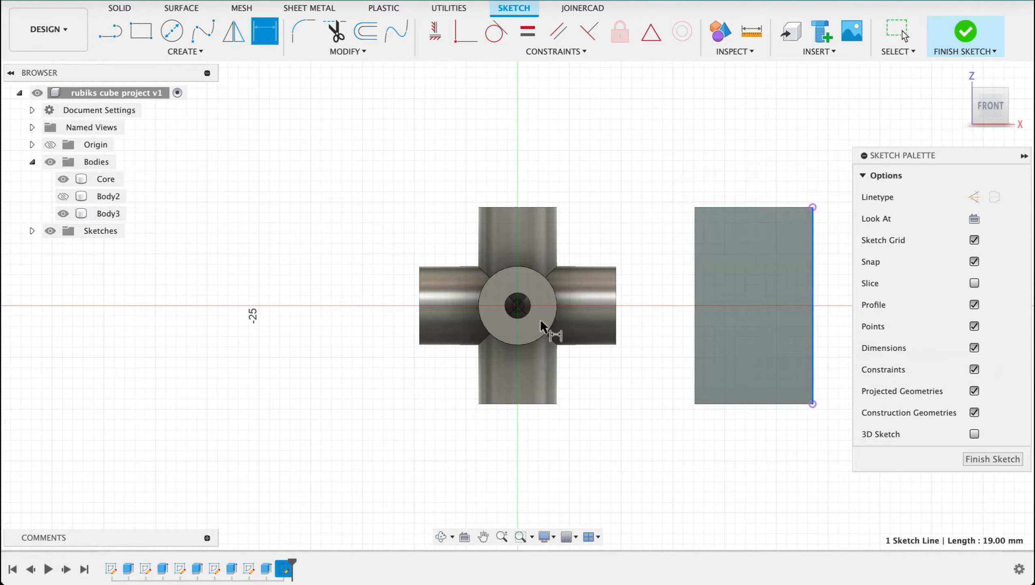
click(517, 305)
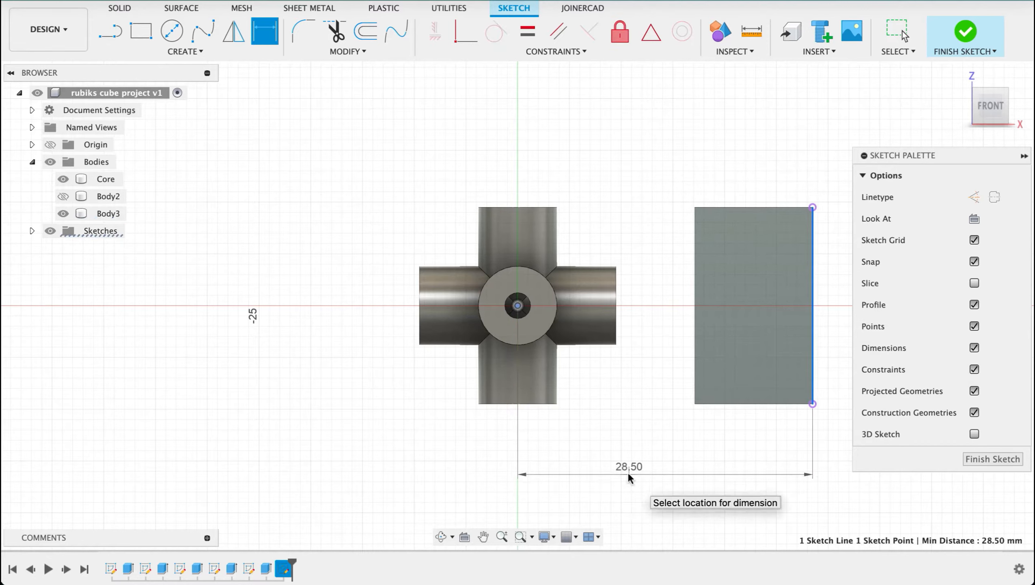
key(Escape)
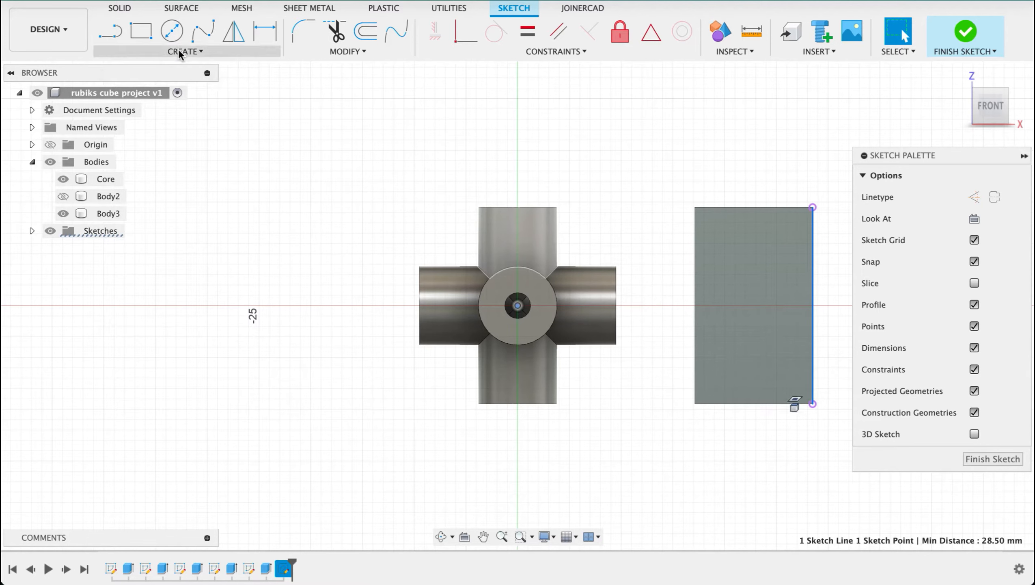
Step: Draw a center point arc of 19 mm radius around the core's center, spanning past both ends of the block's inner side
click(179, 53)
mouse_move(168, 113)
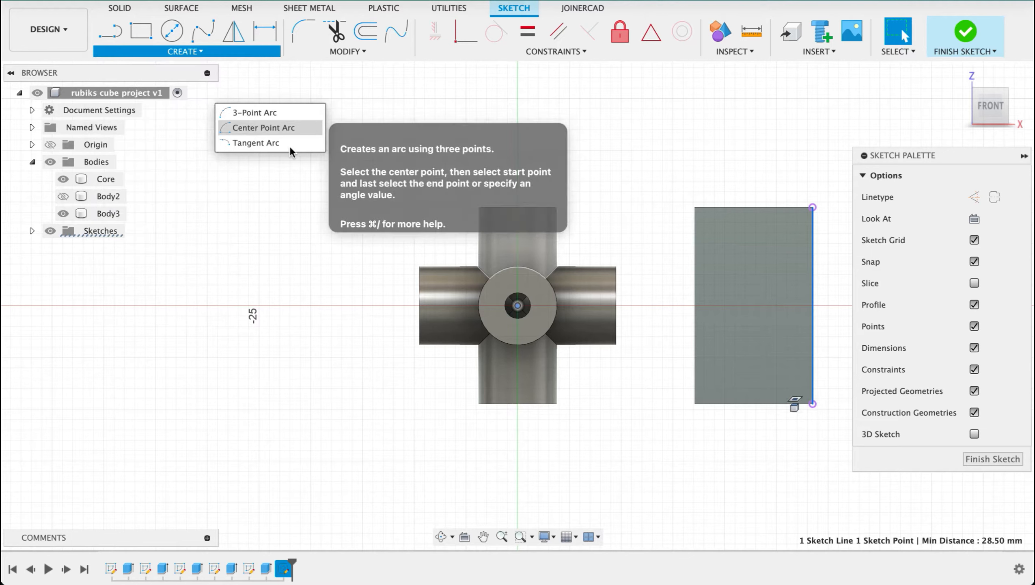
click(289, 128)
click(524, 306)
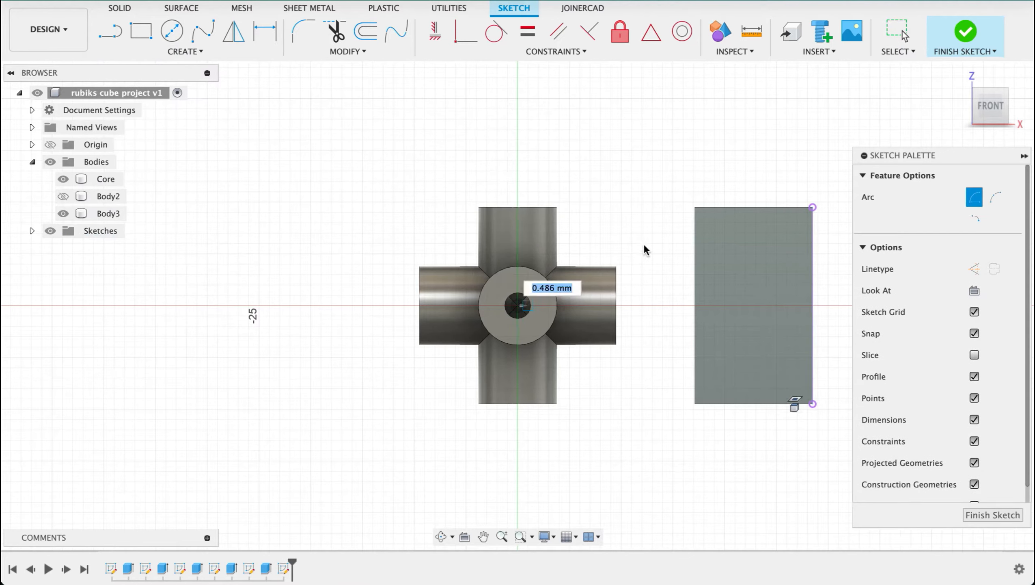
key(Tab)
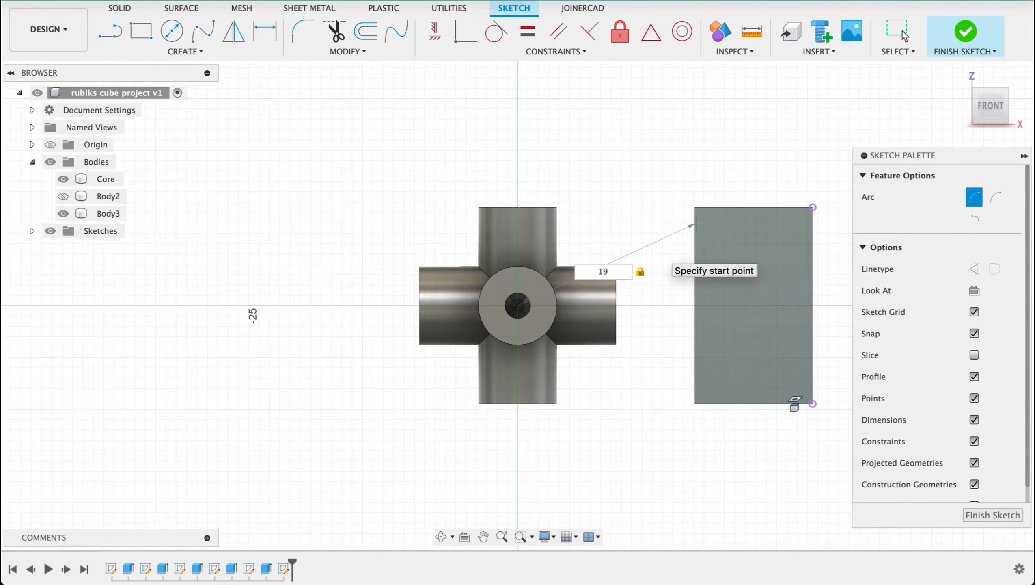
click(678, 203)
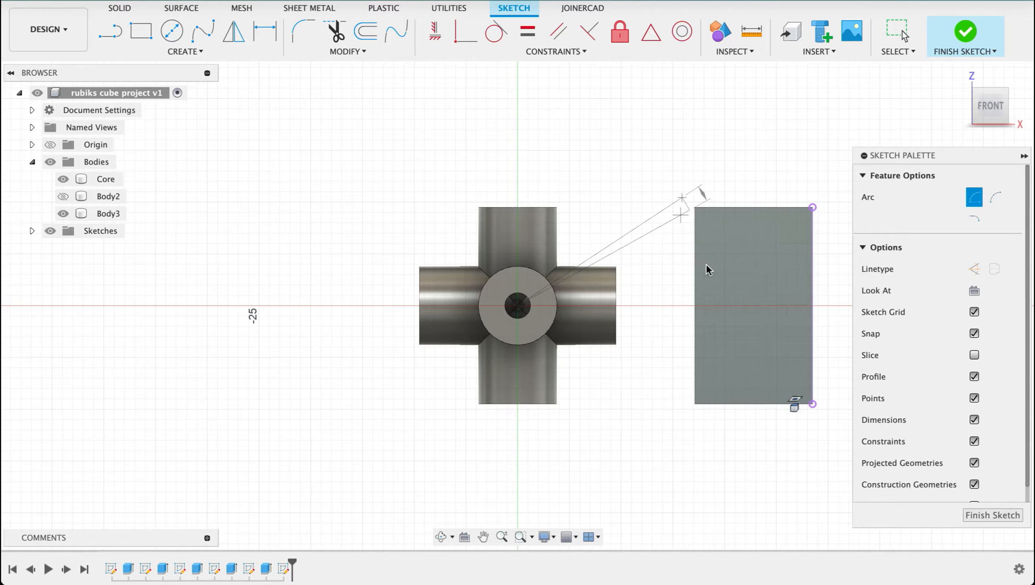
click(676, 412)
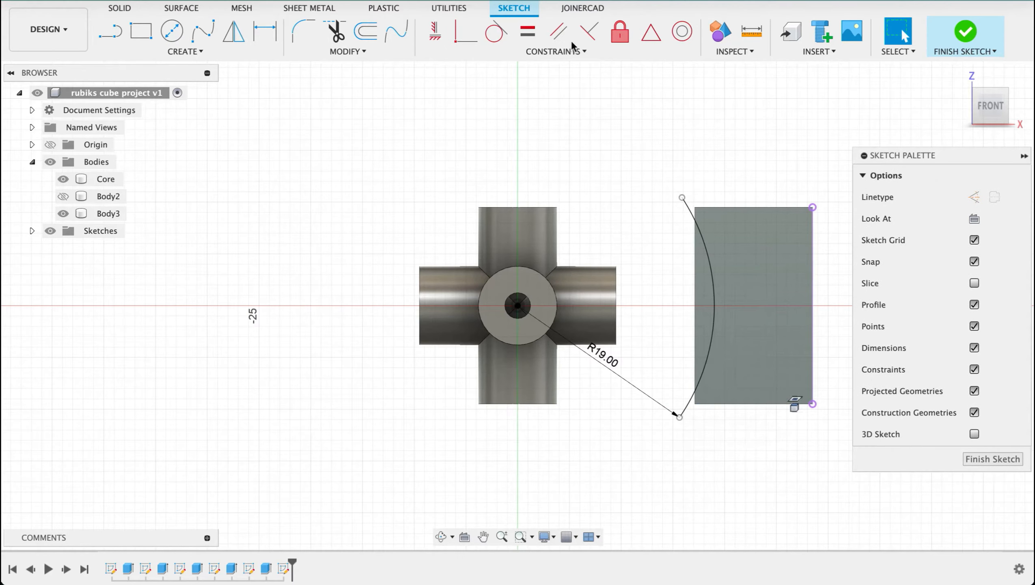
Step: Align the arc's two endpoints vertically, close the arc with a straight line between them, and finish the sketch
click(435, 30)
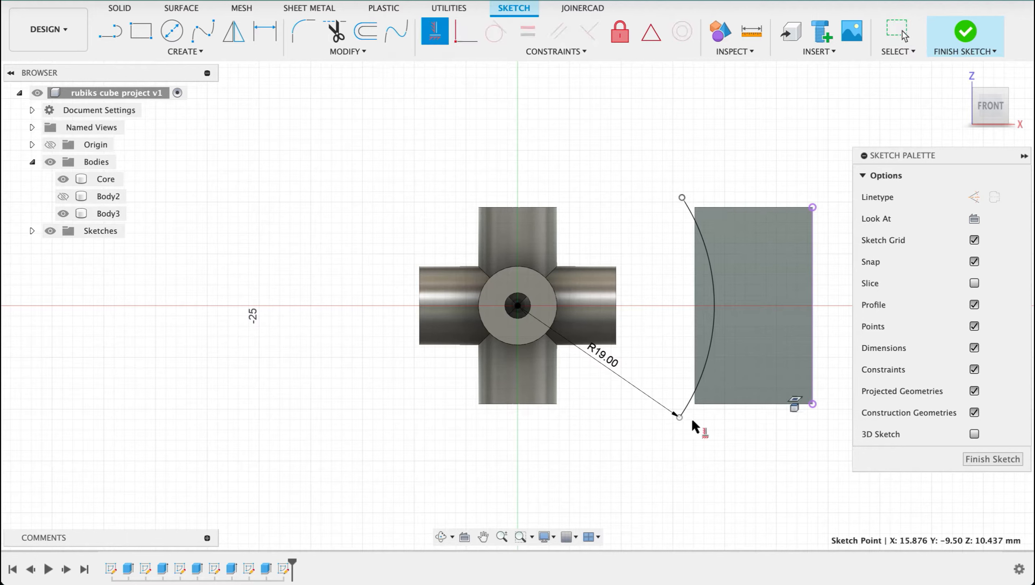
click(680, 418)
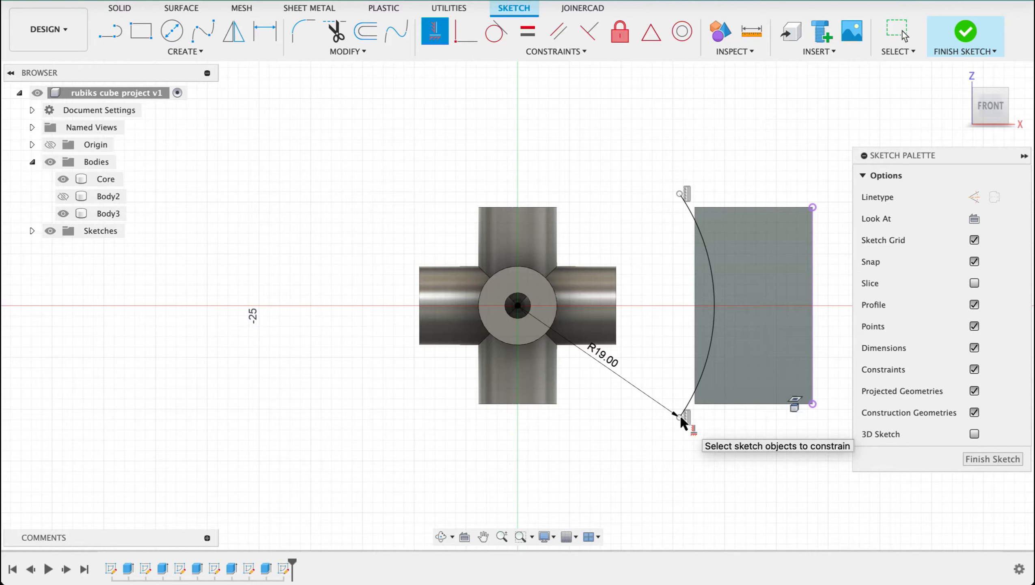
key(l)
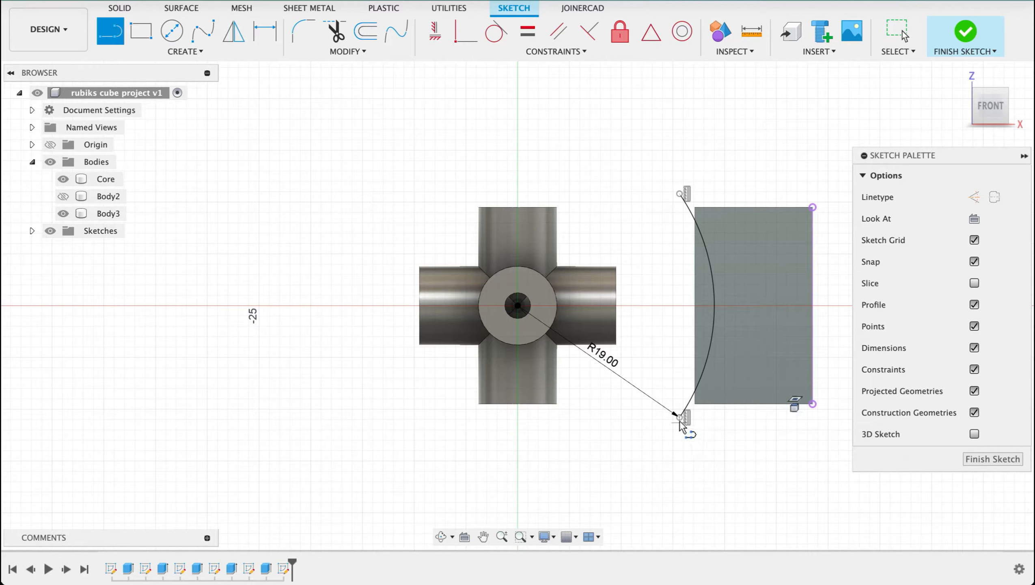
click(679, 418)
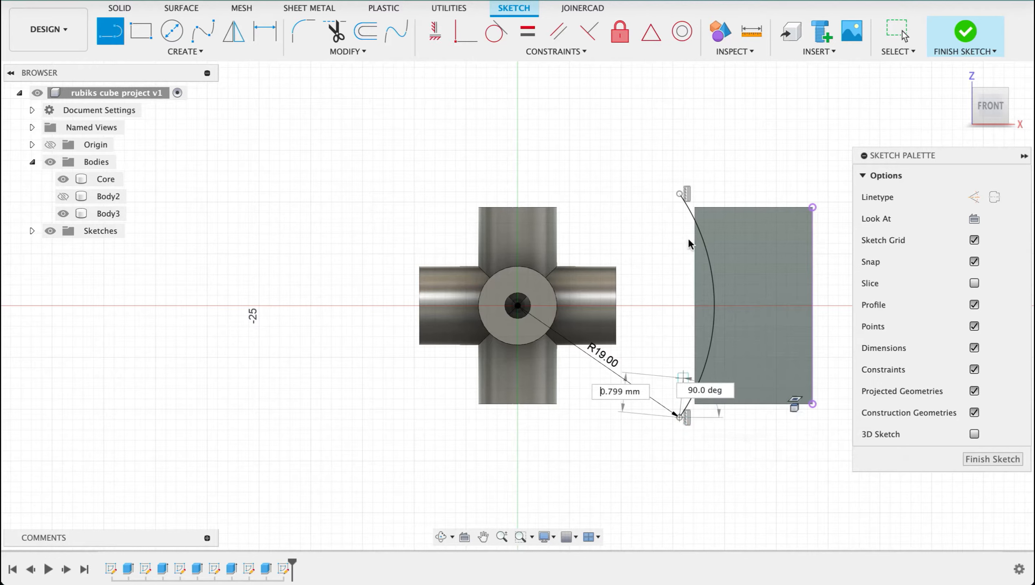
click(681, 194)
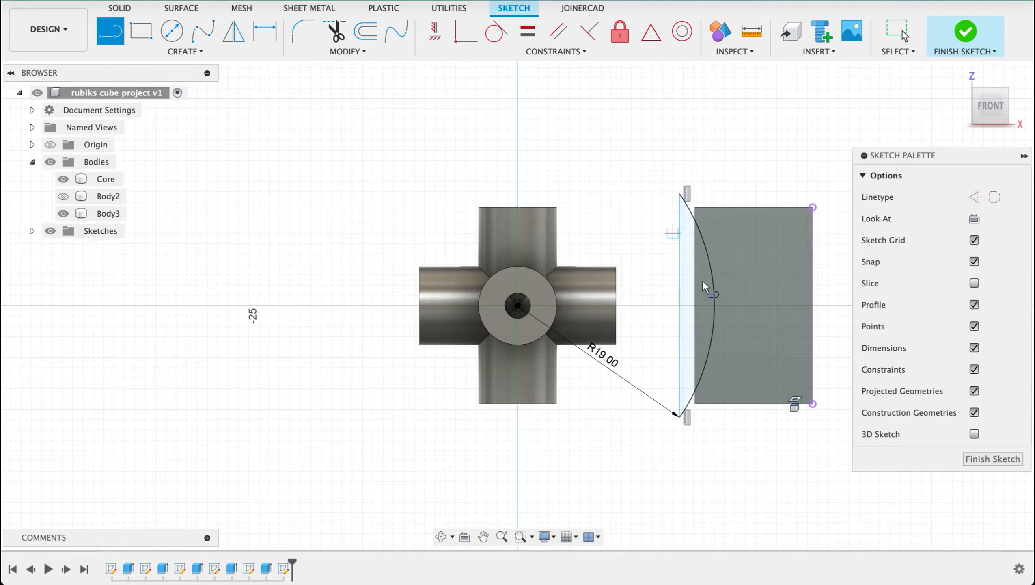
click(993, 459)
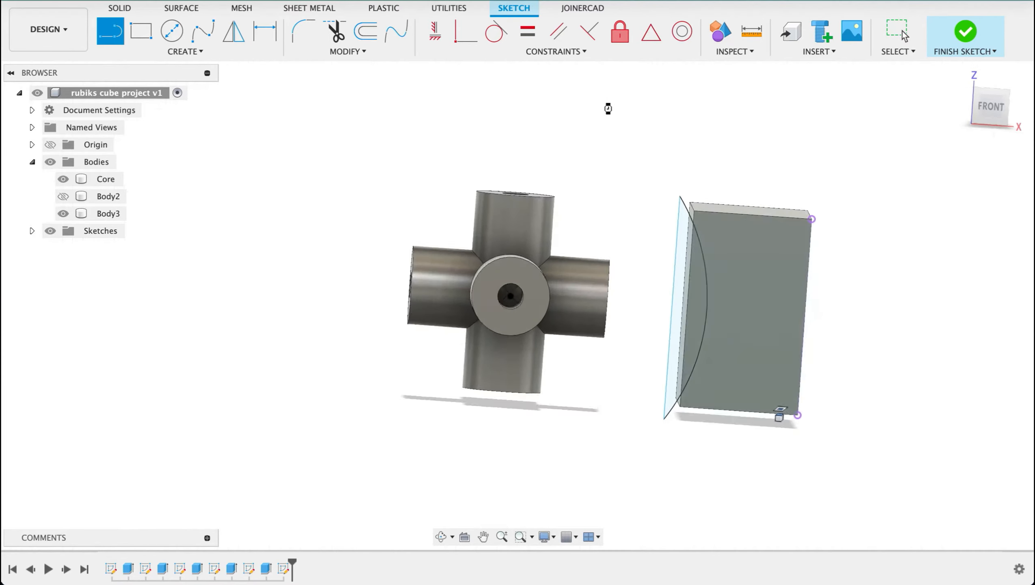
Step: Extrude both profiles of the arc segment -26.956 mm as a cut through the whole block
click(141, 31)
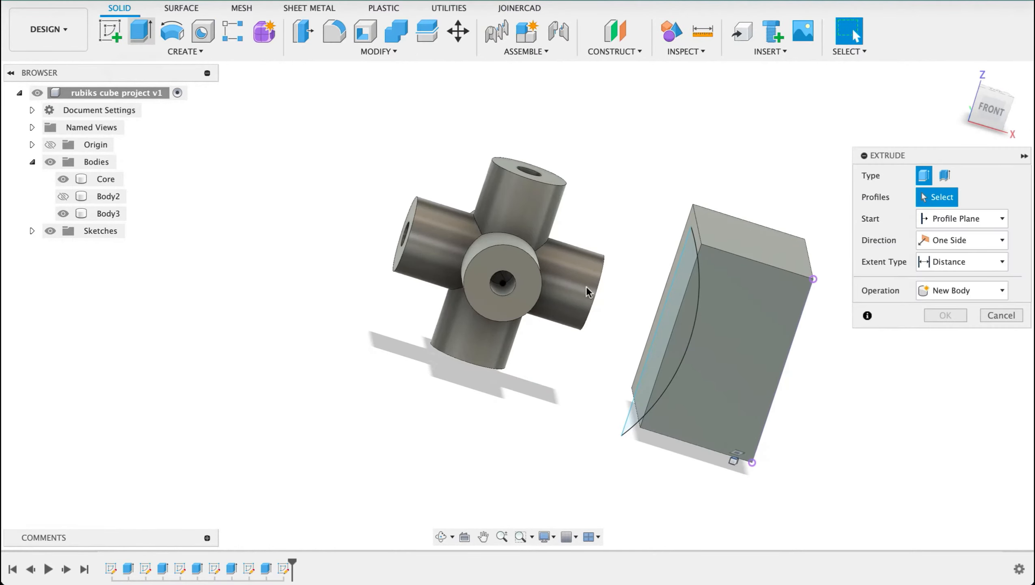
click(678, 330)
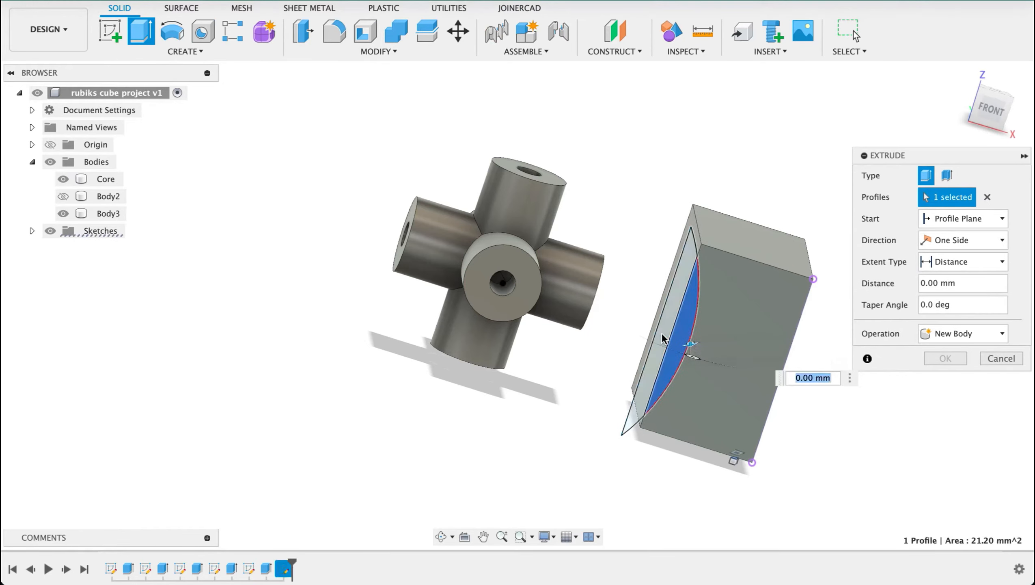
click(663, 333)
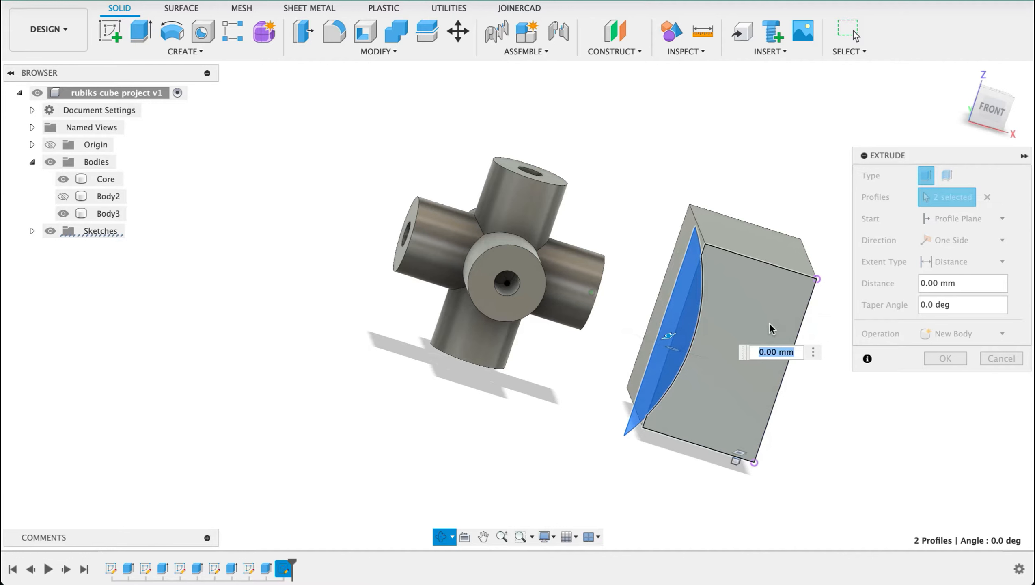
shift+middle_drag(769, 323, 707, 336)
drag(707, 335, 543, 277)
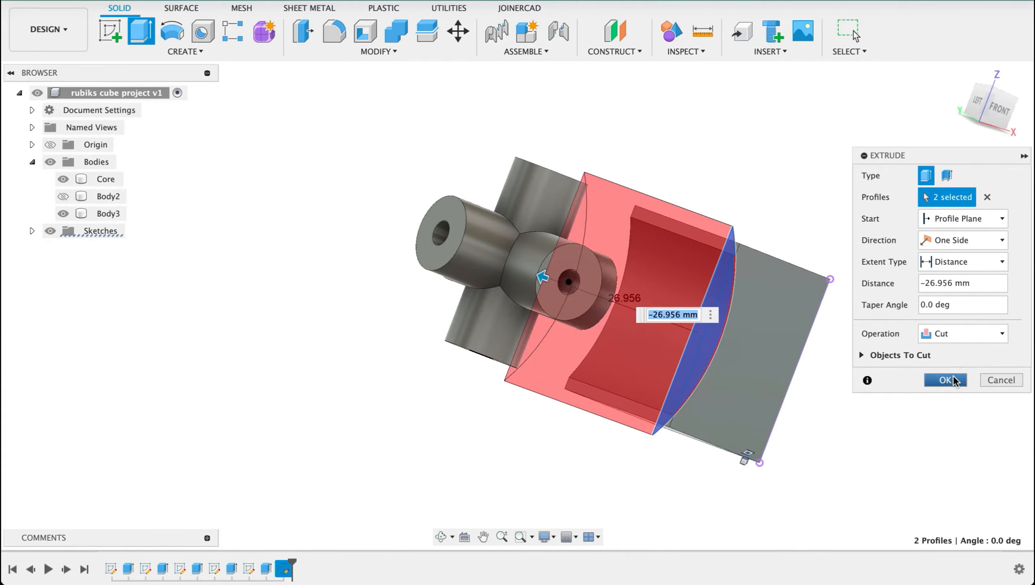
click(945, 380)
Step: Start a sketch on the block's top face and draw a 19 mm radius center point arc around the core's center across the block's inner side
shift+middle_drag(903, 202, 815, 305)
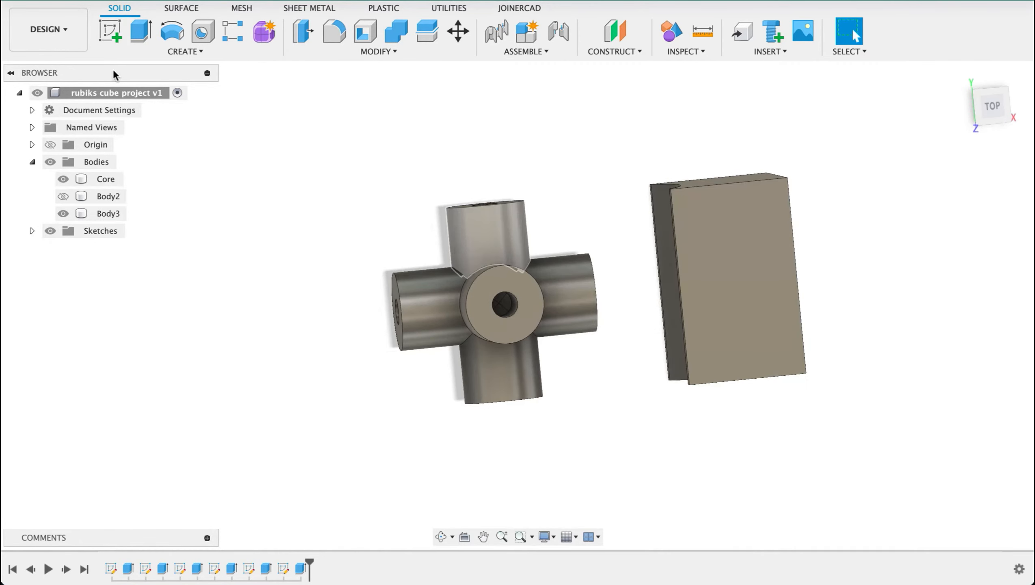
click(109, 32)
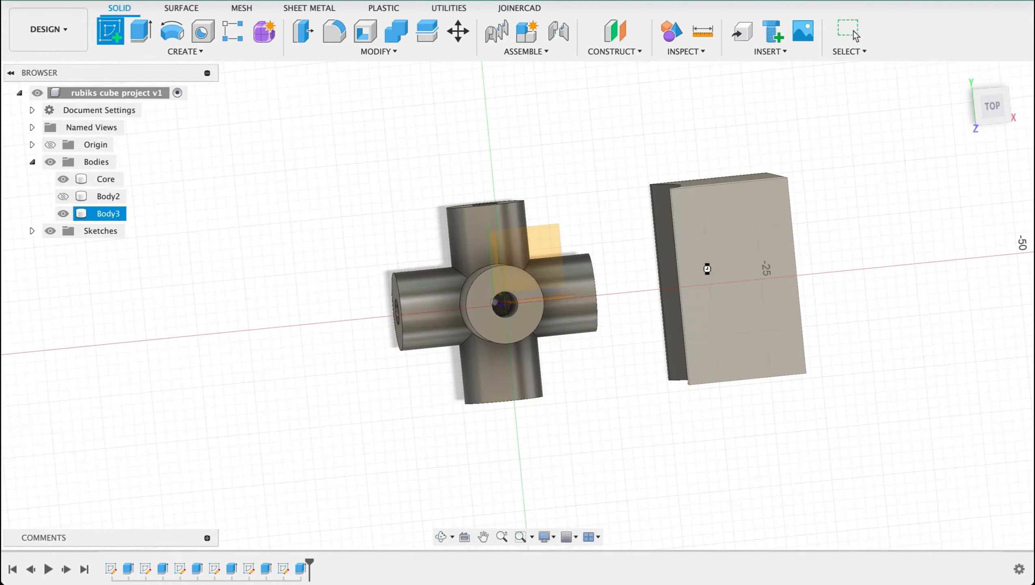
click(707, 267)
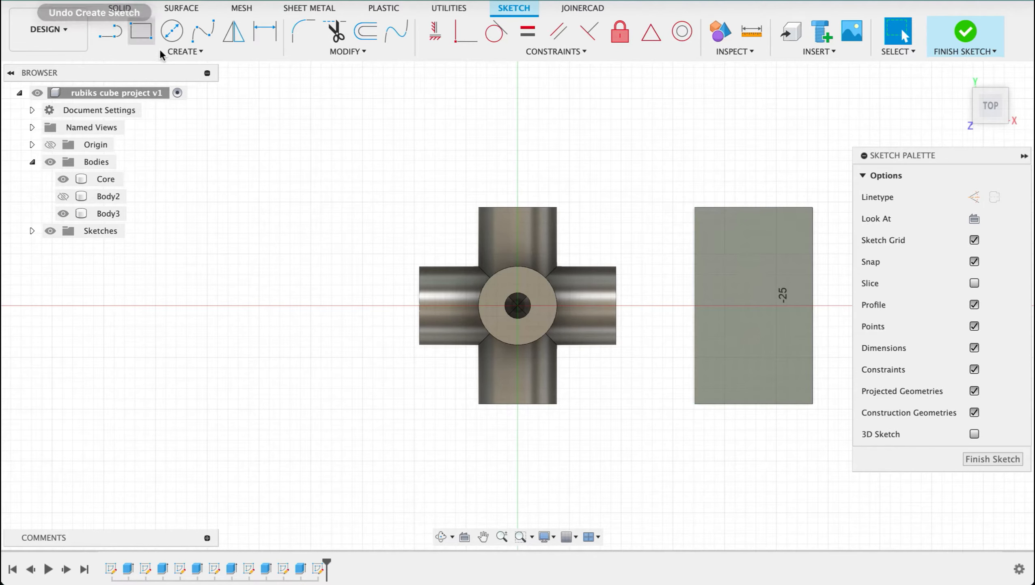
click(185, 52)
mouse_move(183, 113)
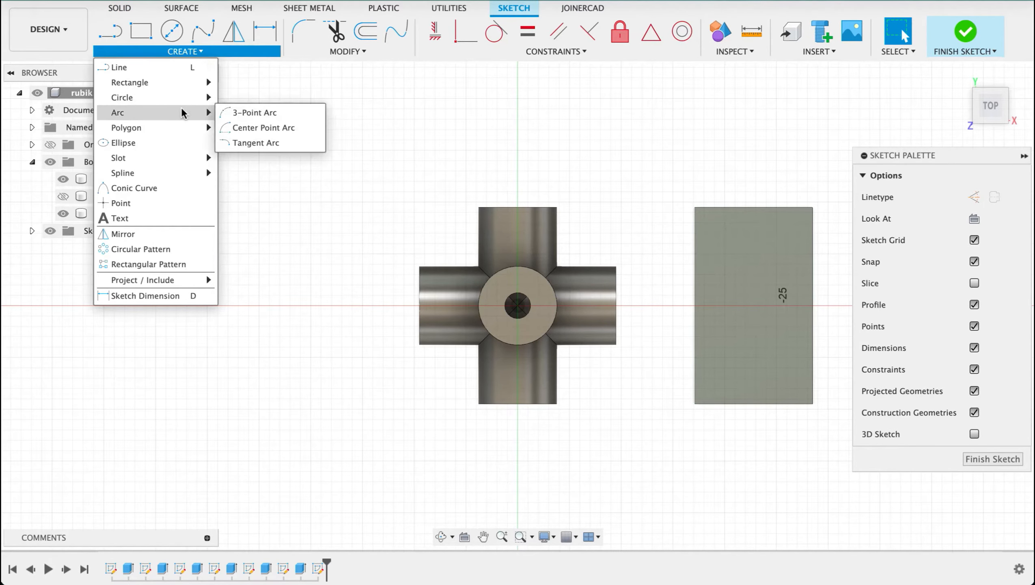
click(246, 128)
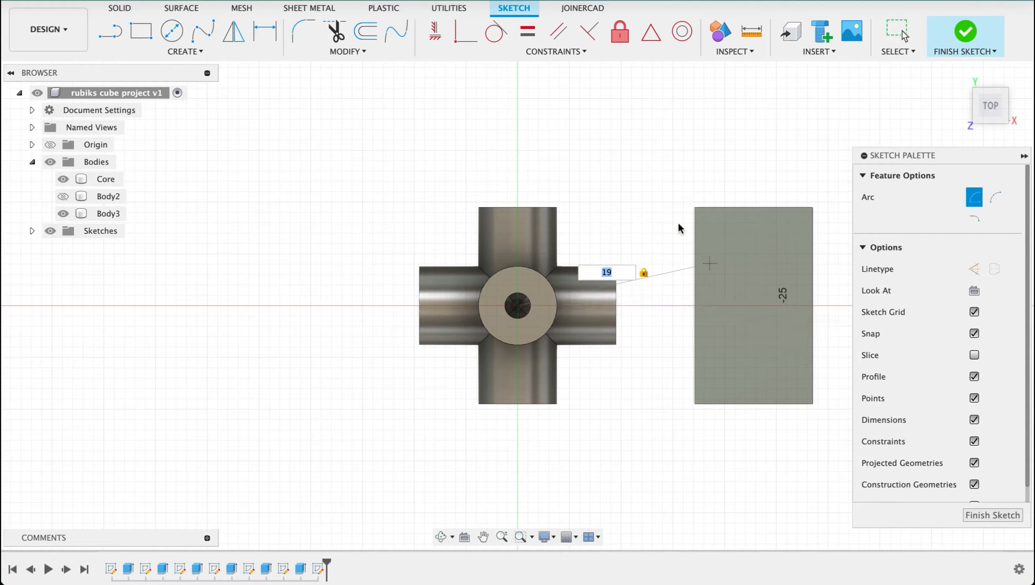
click(658, 196)
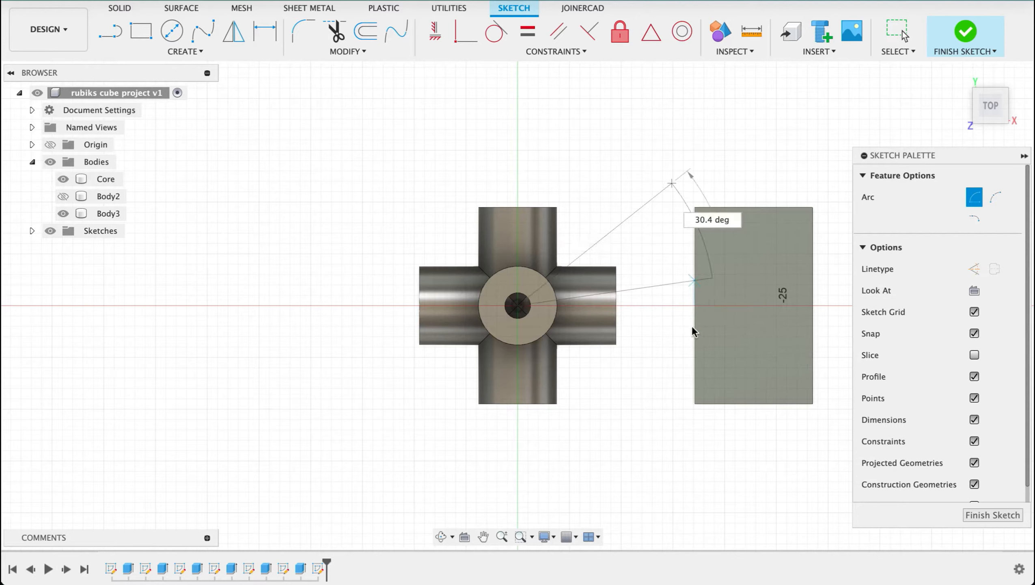
click(665, 429)
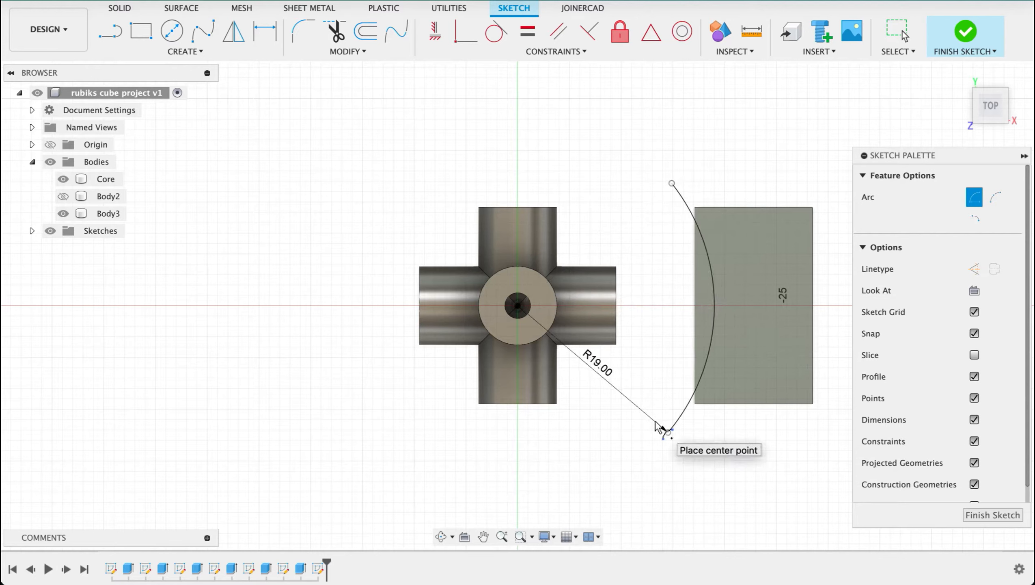
key(Escape)
Step: Close the top-face arc with a line between its endpoints, constrain the endpoints vertically, and finish the sketch
key(l)
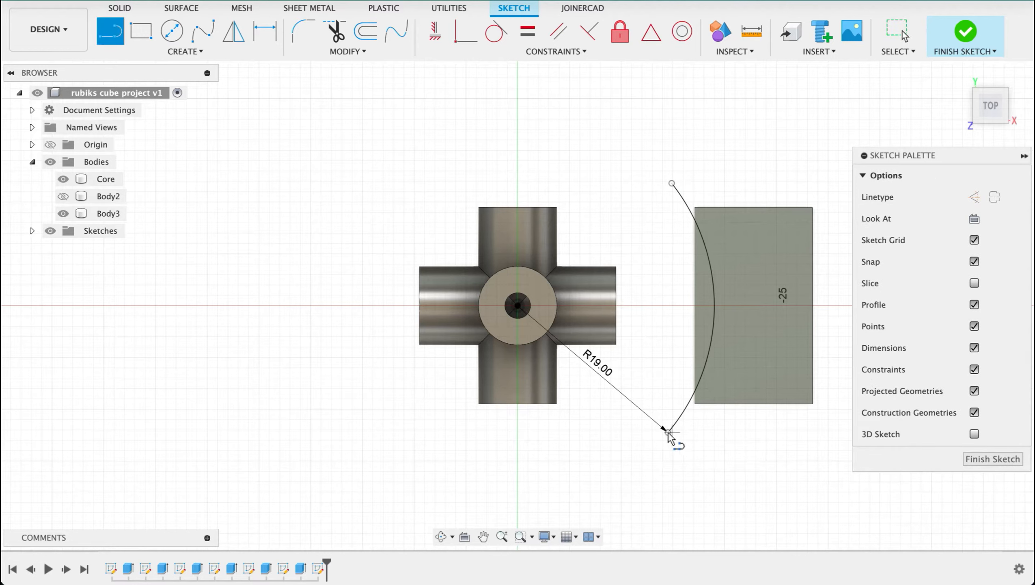
click(668, 432)
click(672, 183)
click(434, 31)
click(671, 183)
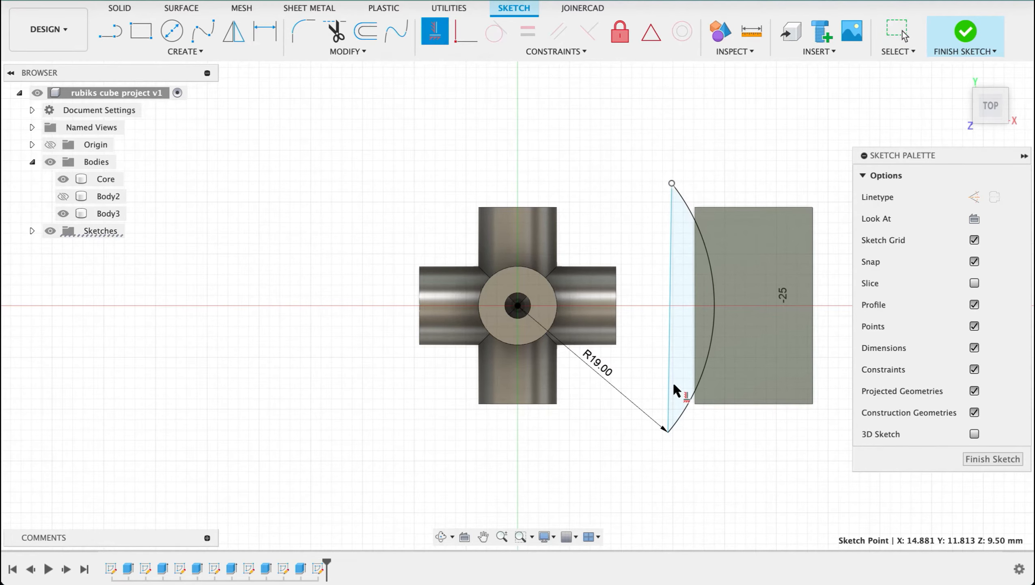
click(669, 432)
click(992, 459)
Step: Extrude both profiles of the top-face arc segment -20 mm to cut the second curve through the block
click(142, 31)
click(666, 315)
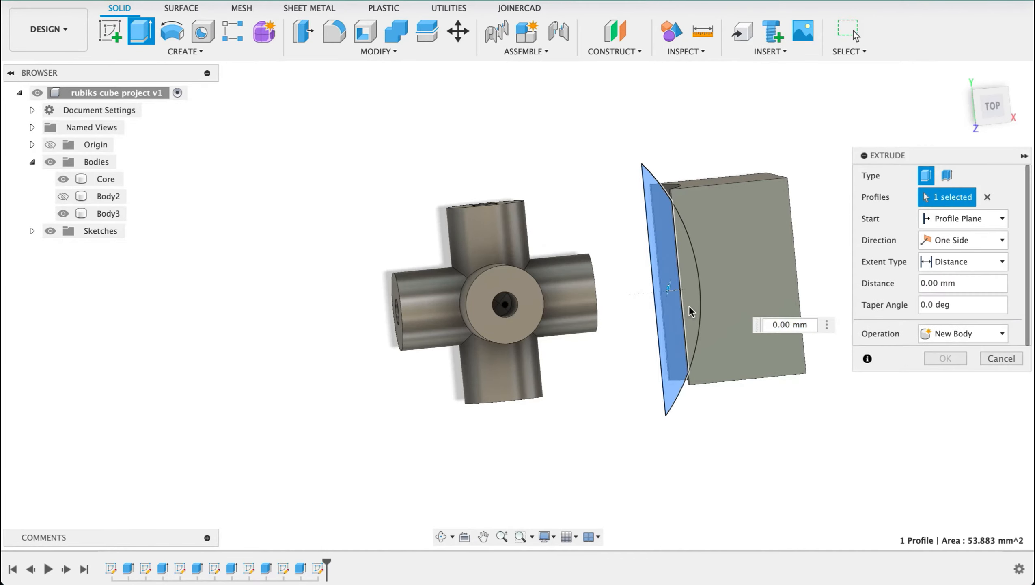
click(691, 303)
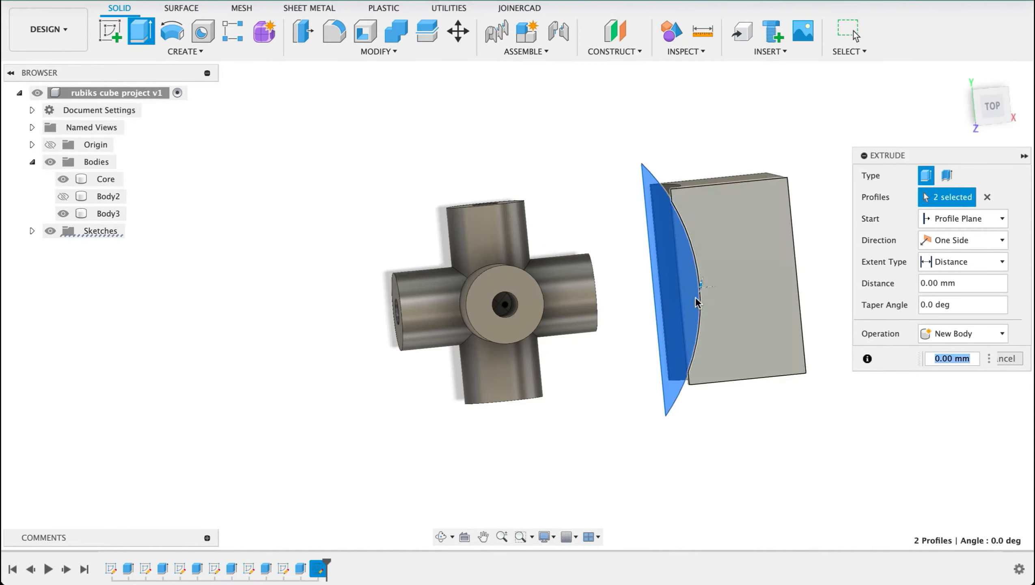
text(-20)
key(Return)
Step: Show Body2, the tube between the core and the block, again
shift+middle_drag(750, 437, 863, 411)
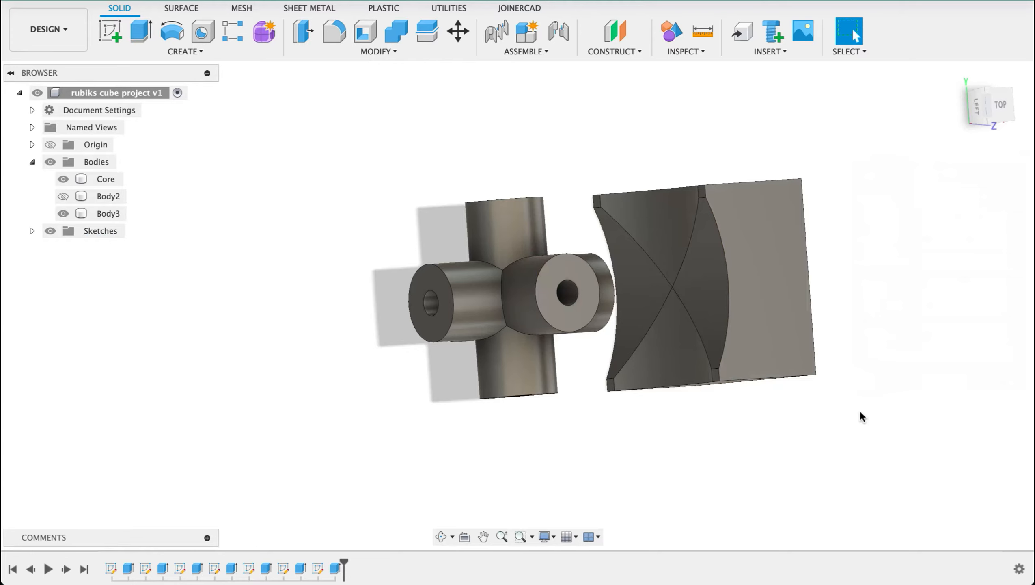
shift+middle_drag(937, 322, 906, 340)
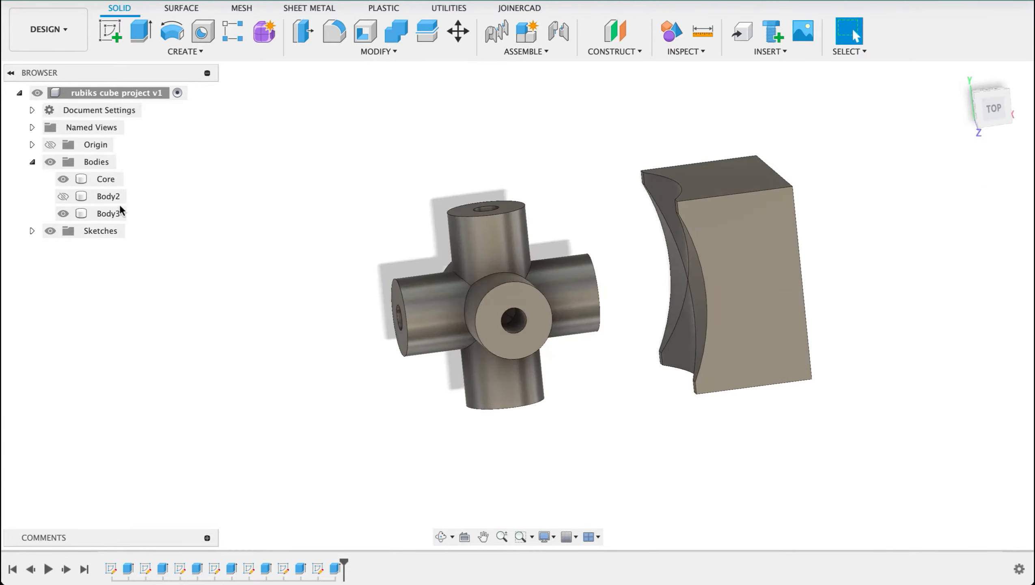
click(63, 197)
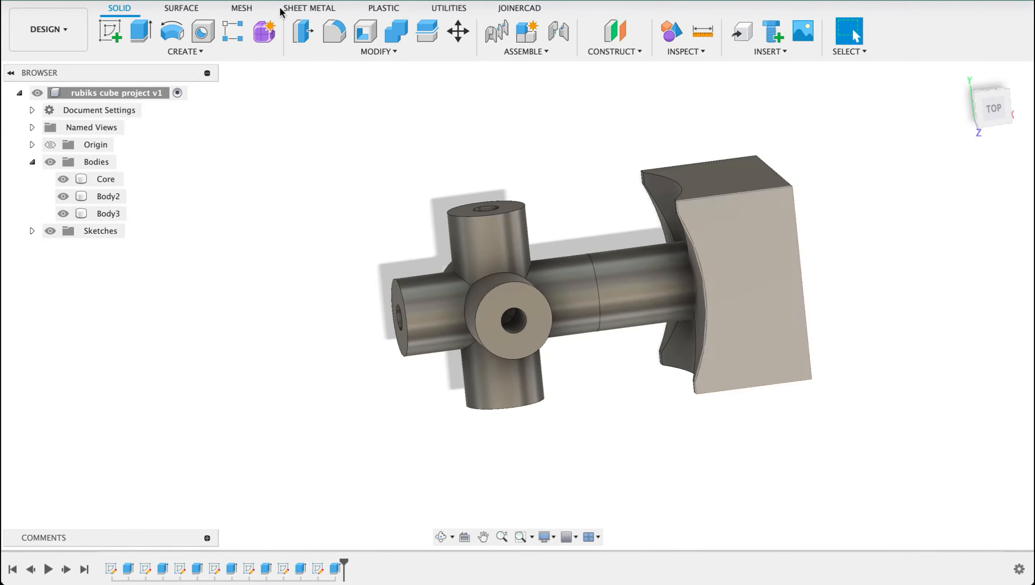
Step: Combine the curved center block Body3 with the tube Body2 into one body, using Join
click(396, 32)
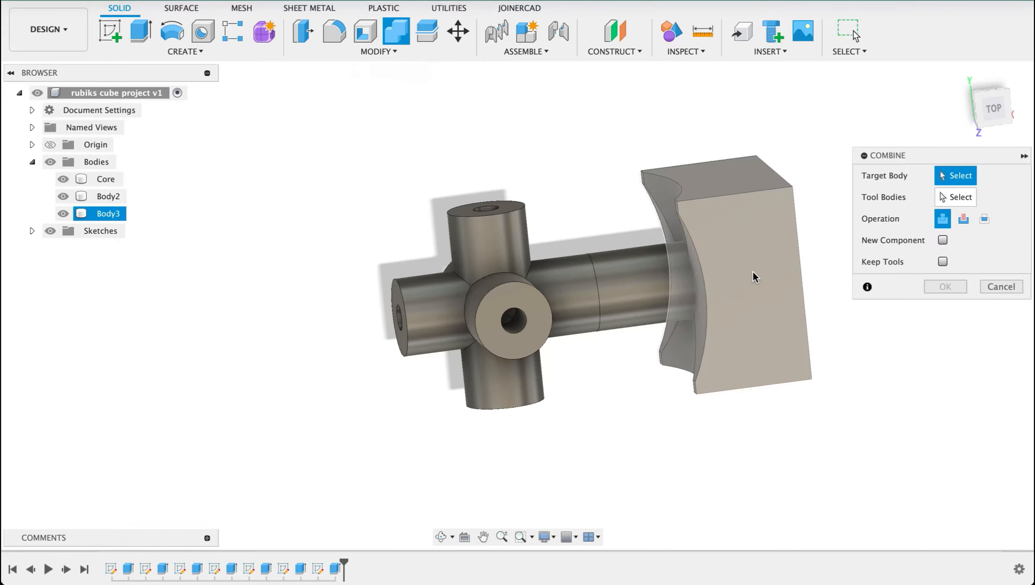
click(704, 282)
click(643, 287)
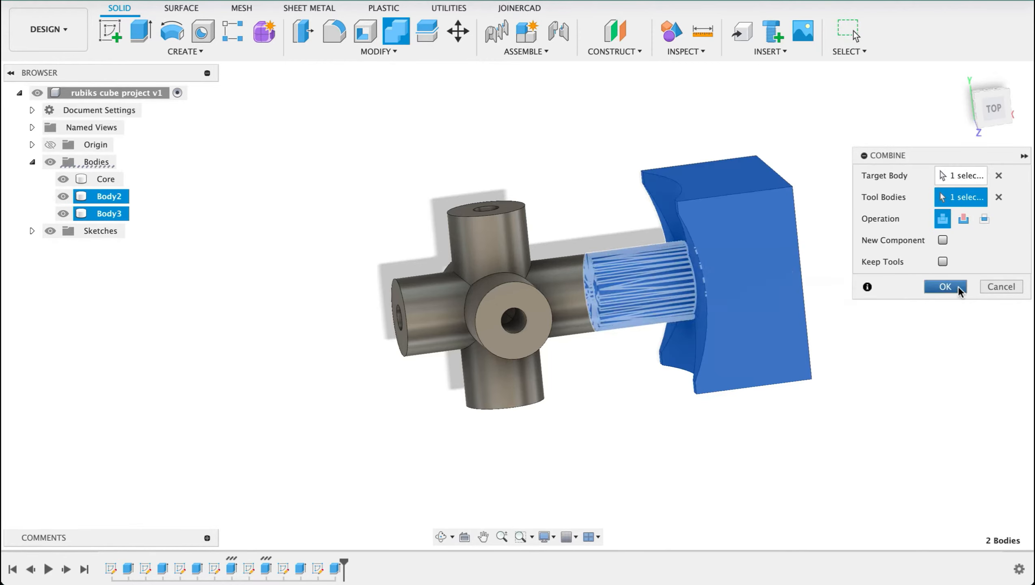
click(958, 286)
drag(870, 338, 900, 331)
shift+middle_drag(899, 330, 887, 336)
Step: Rename the joined center piece body as "Centre centre"
double_click(108, 197)
text(Centre centre)
key(Return)
shift+middle_drag(927, 288, 695, 289)
click(945, 280)
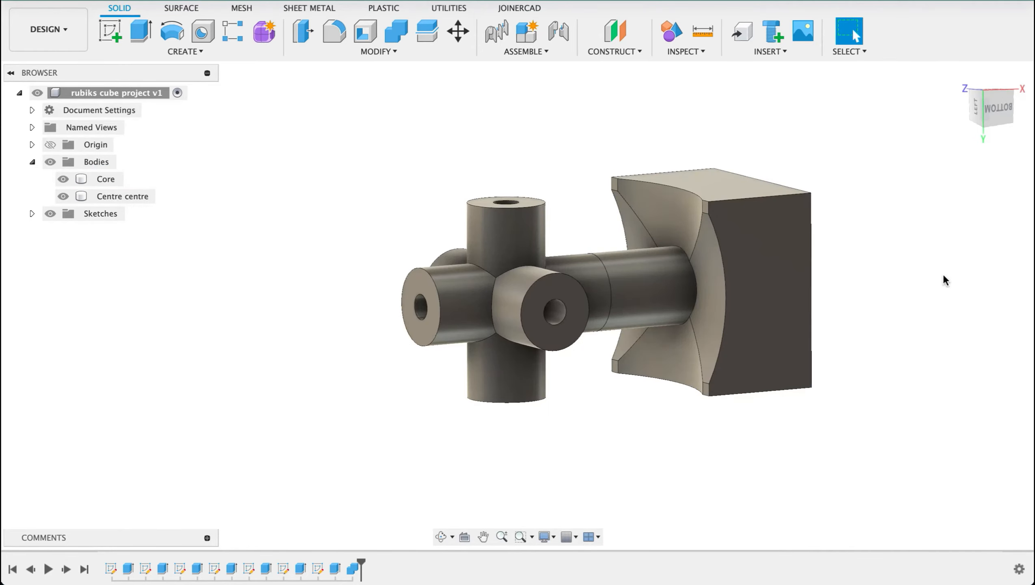
Step: Circular-pattern the Centre centre body around the core's front arm hole axis with full distribution and a quantity of 4
click(174, 51)
mouse_move(173, 360)
click(229, 372)
shift+middle_drag(462, 109, 663, 217)
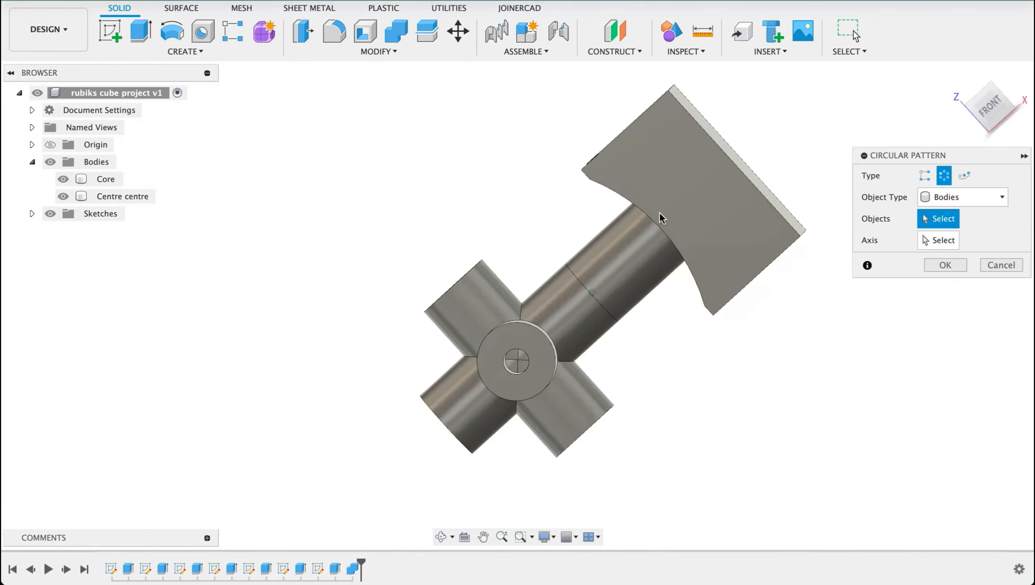
click(725, 215)
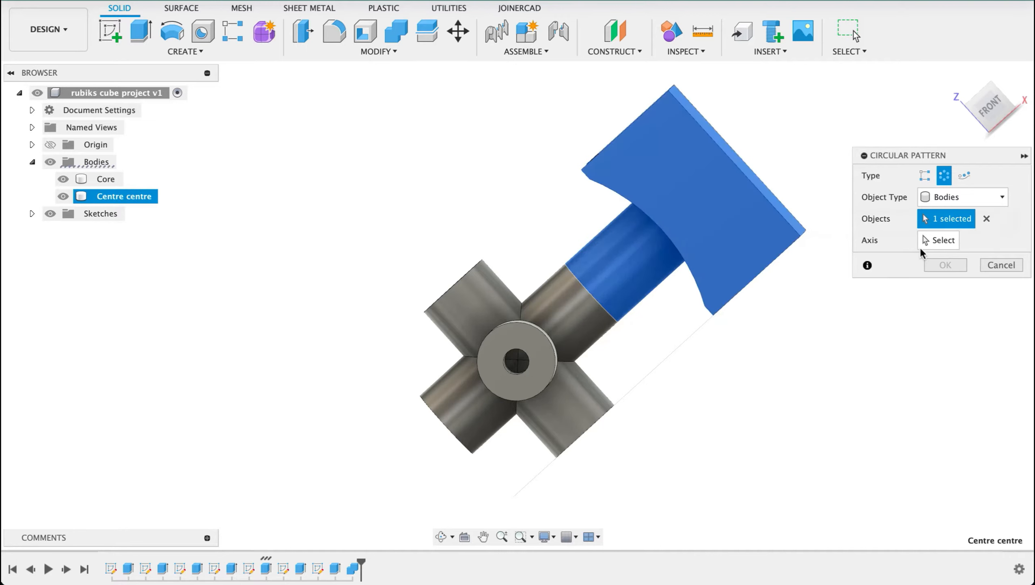
click(927, 240)
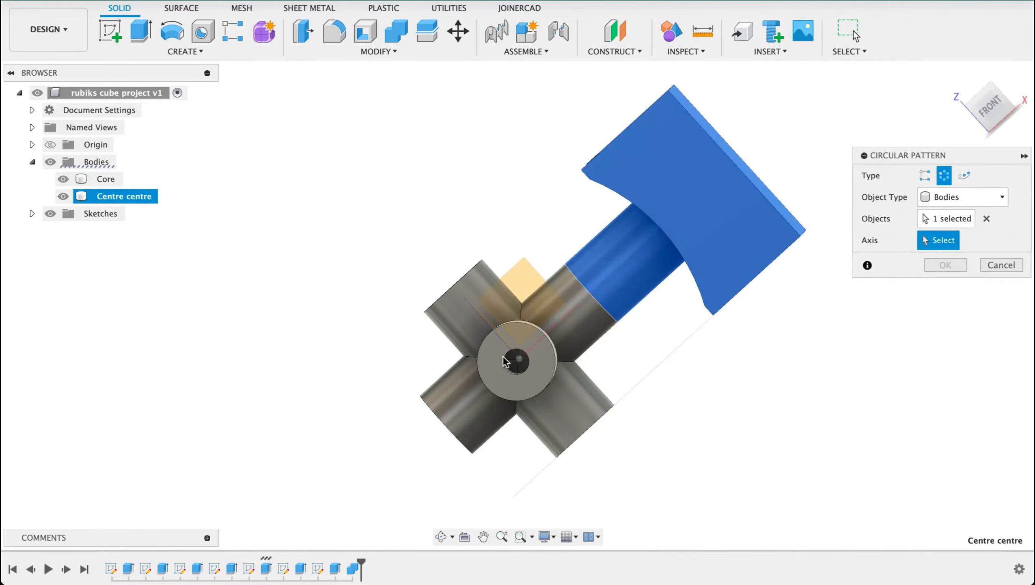
click(526, 369)
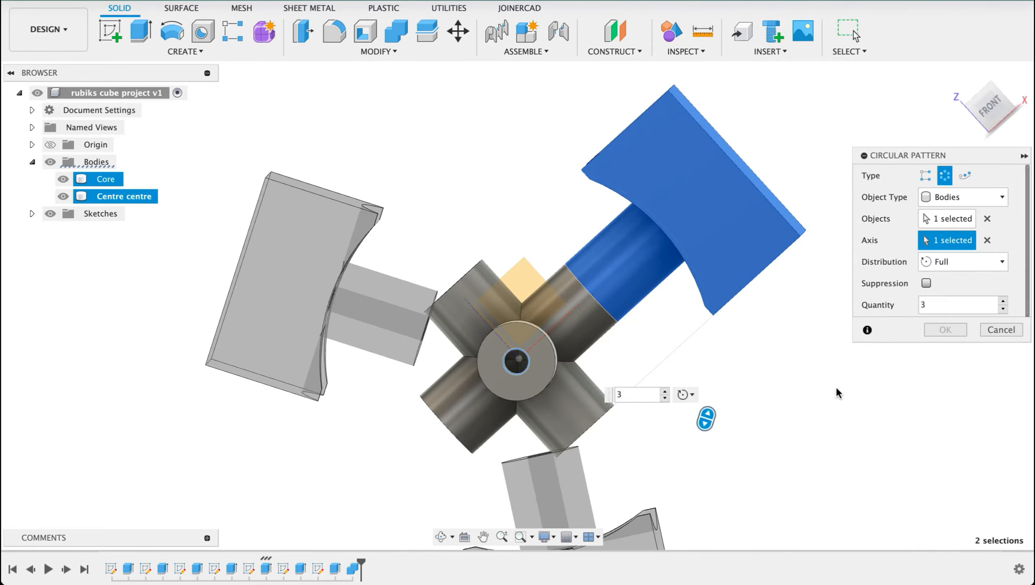
click(998, 302)
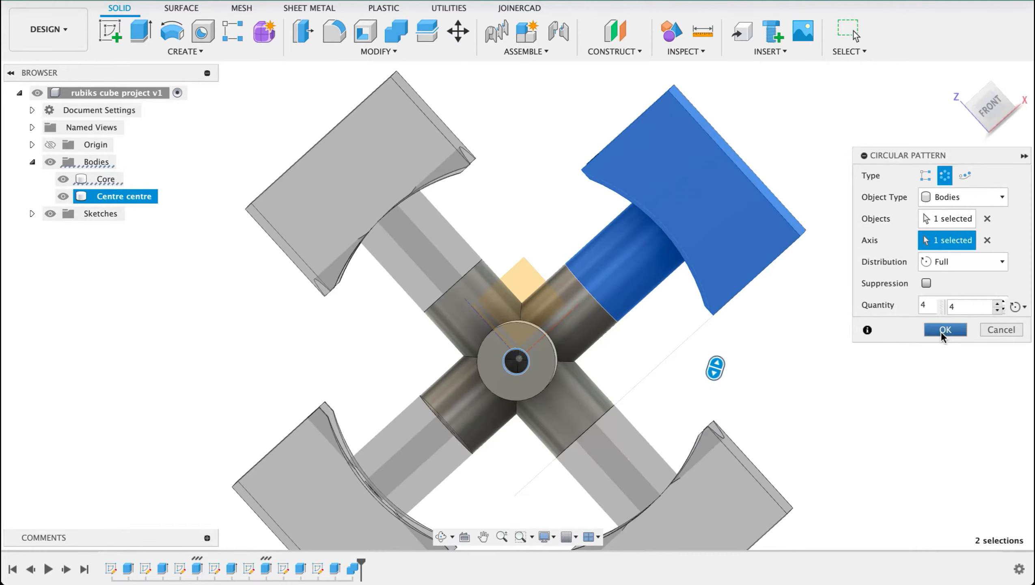
key(Return)
Step: Circular-pattern the Centre centre (1) body around the adjacent core arm's axis to place center pieces on the two empty arms
shift+middle_drag(730, 390, 675, 204)
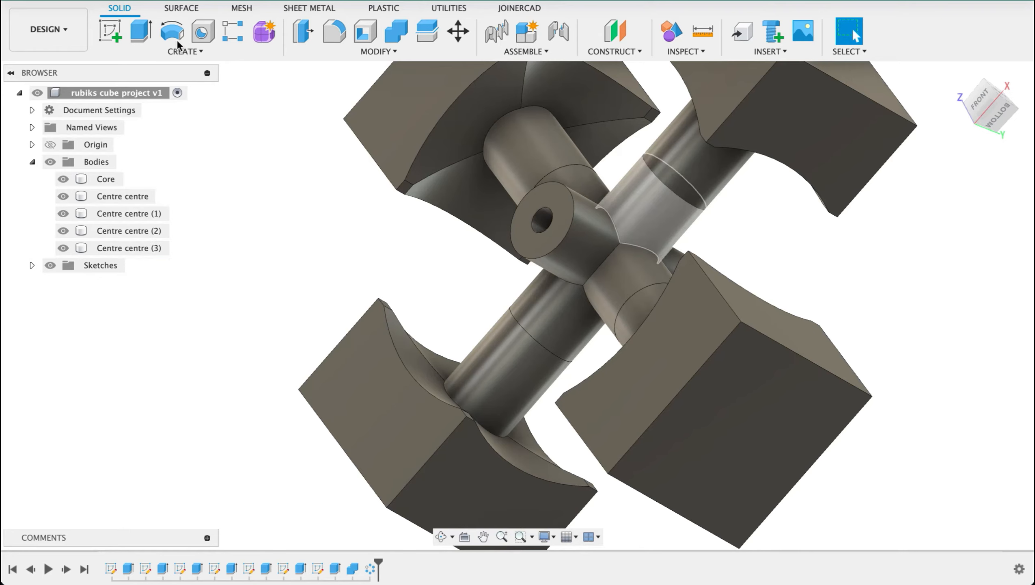
click(176, 51)
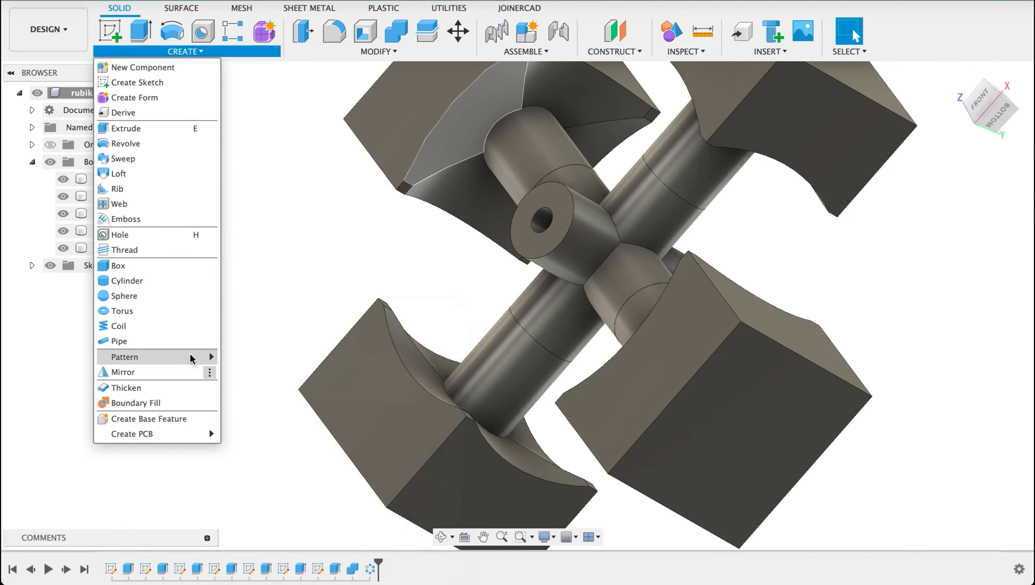
mouse_move(192, 357)
click(295, 371)
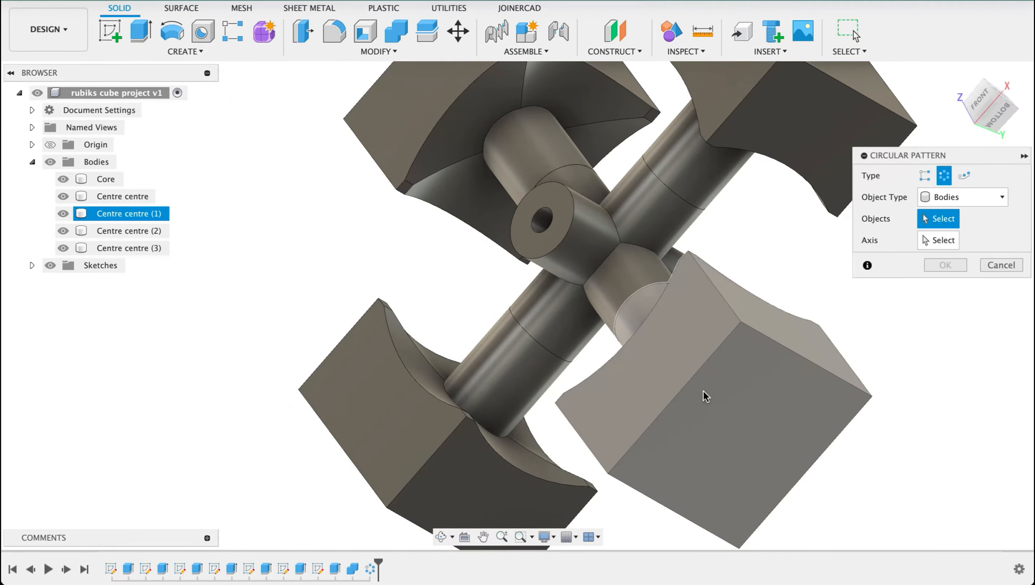
click(784, 331)
click(927, 240)
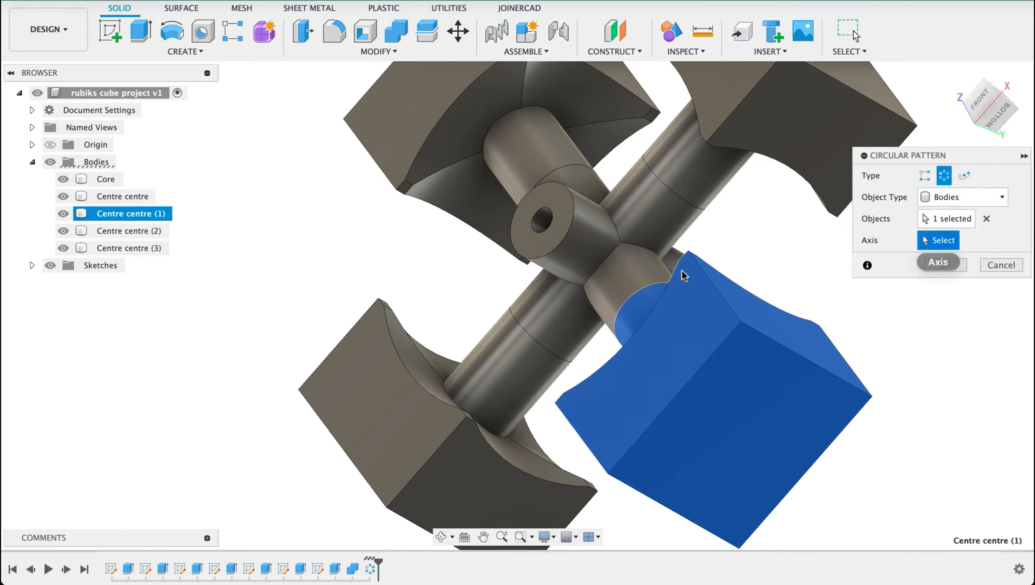
click(642, 224)
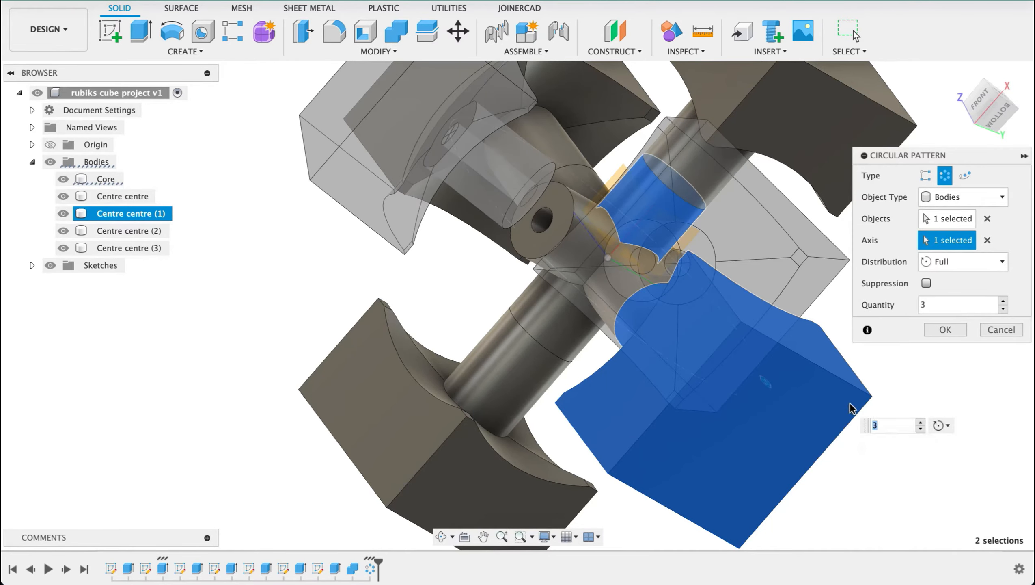
shift+middle_drag(828, 405, 932, 331)
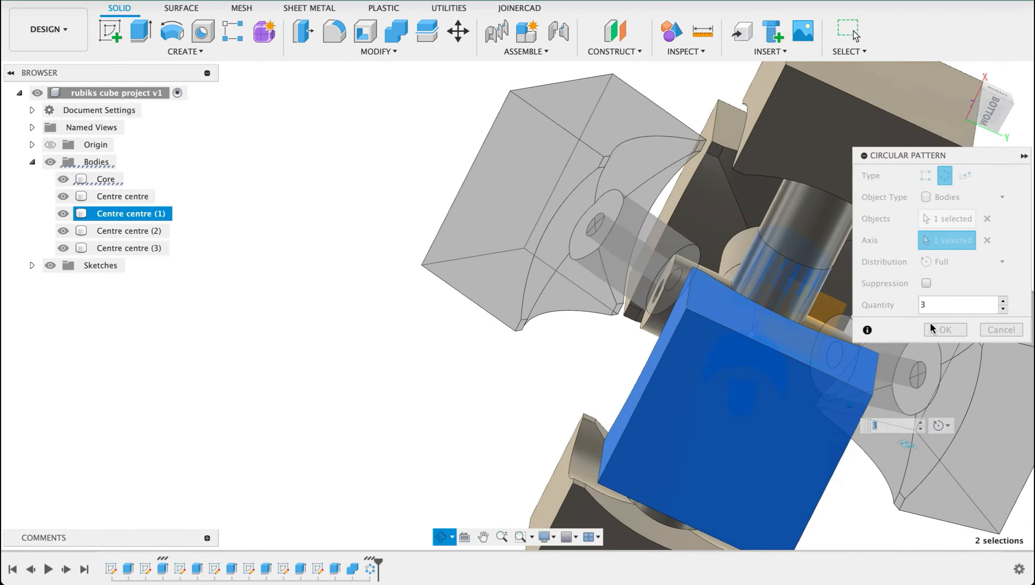
click(950, 259)
middle_drag(620, 244, 423, 171)
shift+middle_drag(477, 264, 493, 223)
key(Return)
shift+middle_drag(555, 363, 654, 293)
key(Escape)
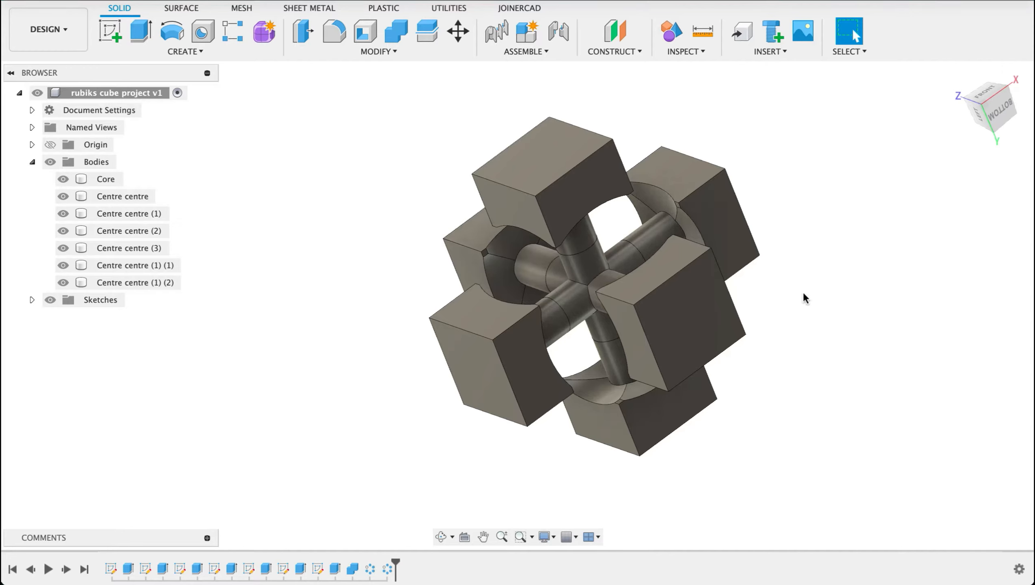
Step: Start a sketch on the side center piece's back-facing side face and project the upper center piece's outer corner point into it
key(super+Tab)
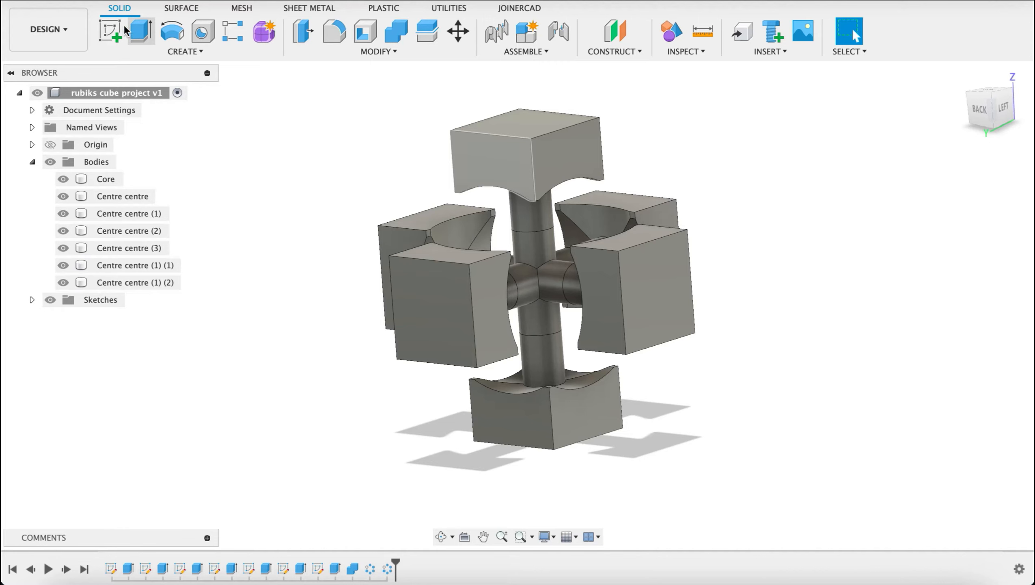
click(110, 31)
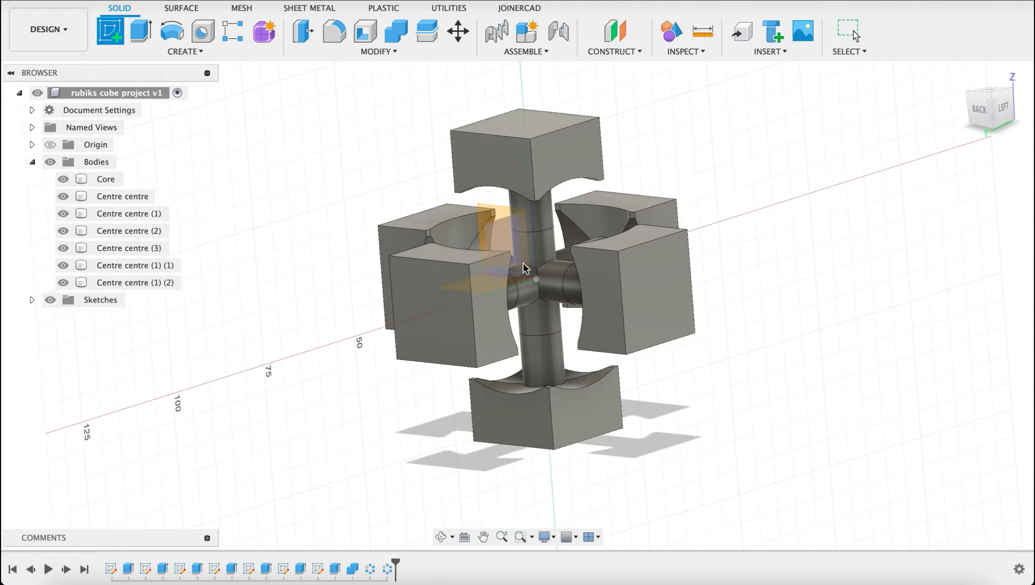
click(595, 279)
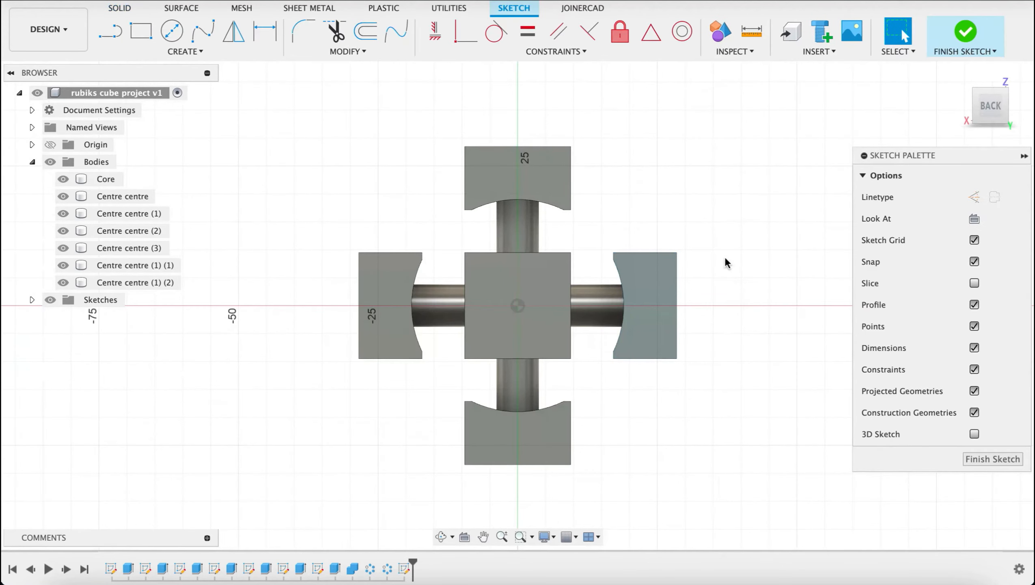
key(p)
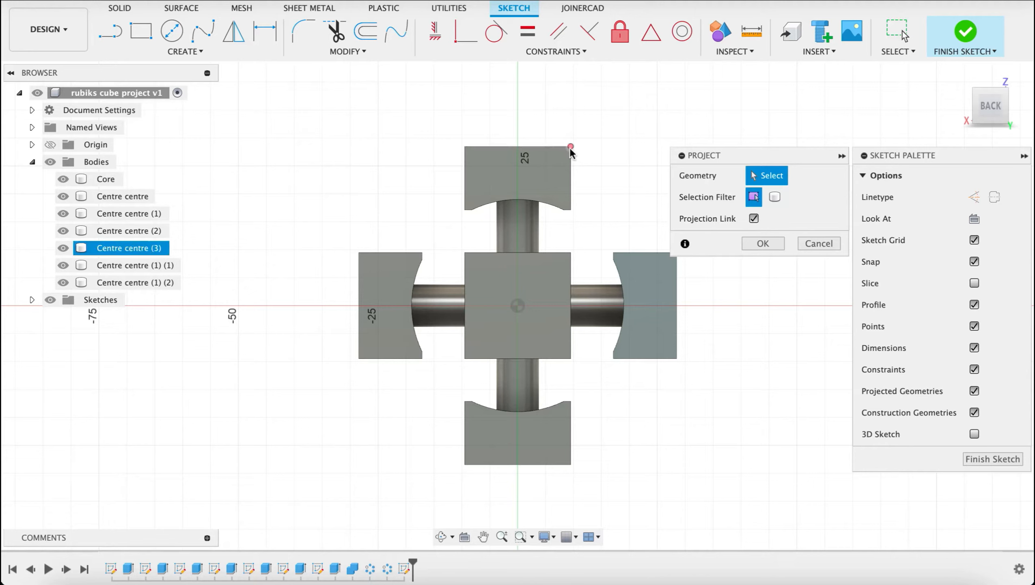
click(570, 147)
click(763, 243)
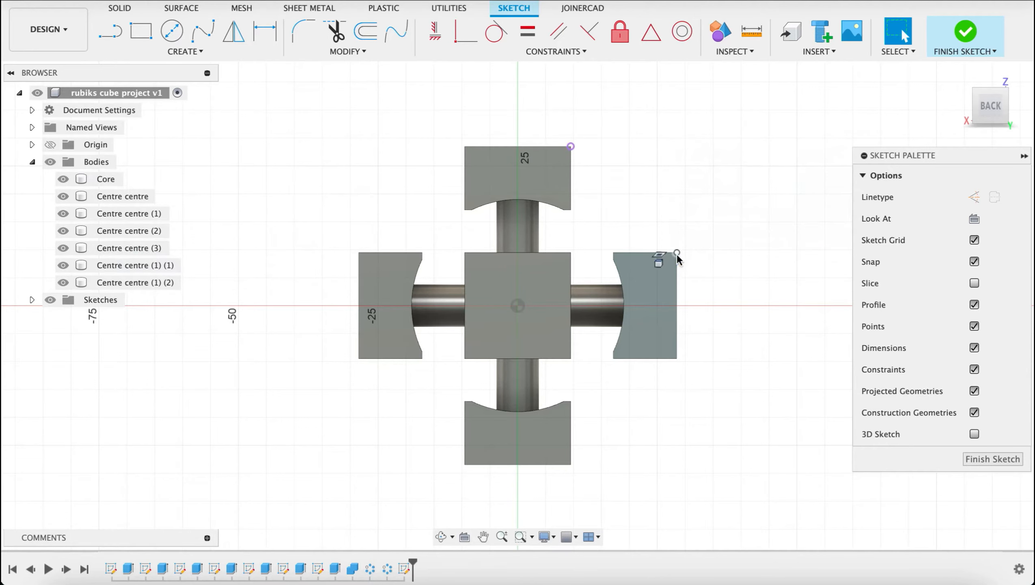
Step: Draw a 19 x 19 mm rectangle in the corner gap between the upper and side center pieces, and finish the sketch
click(141, 31)
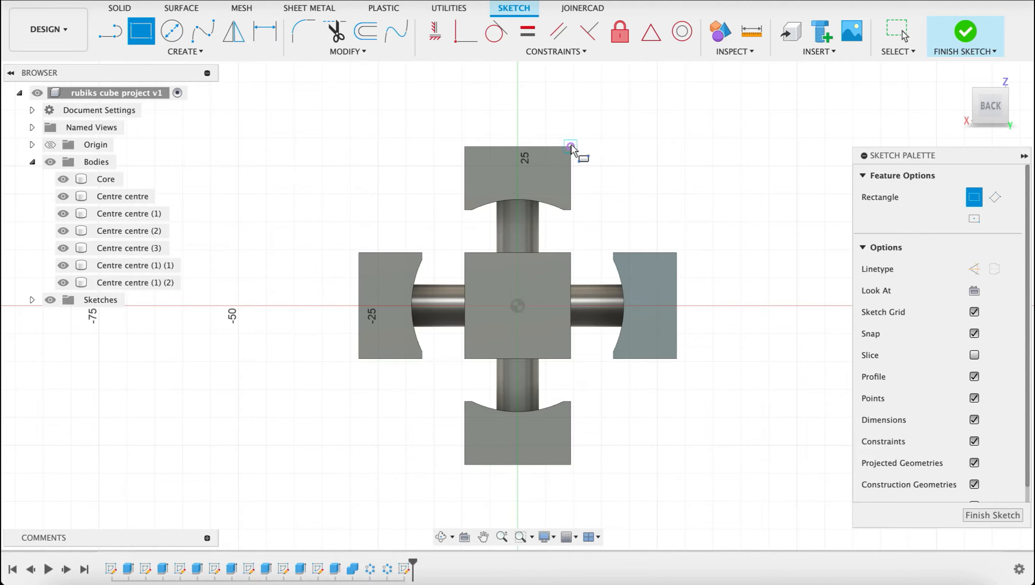
click(677, 146)
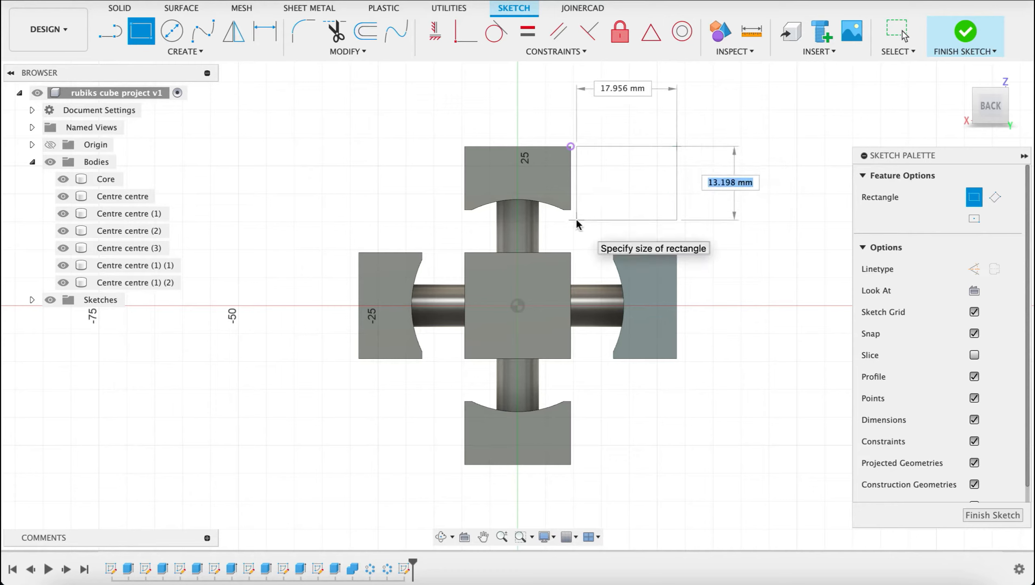
text(19)
key(Tab)
text(1)
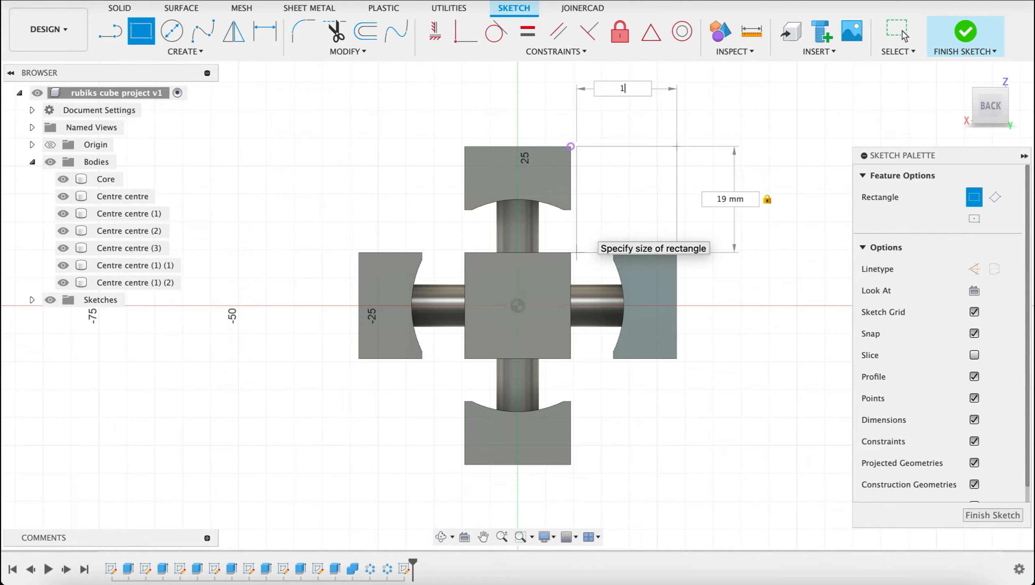
text(9)
key(Tab)
key(Return)
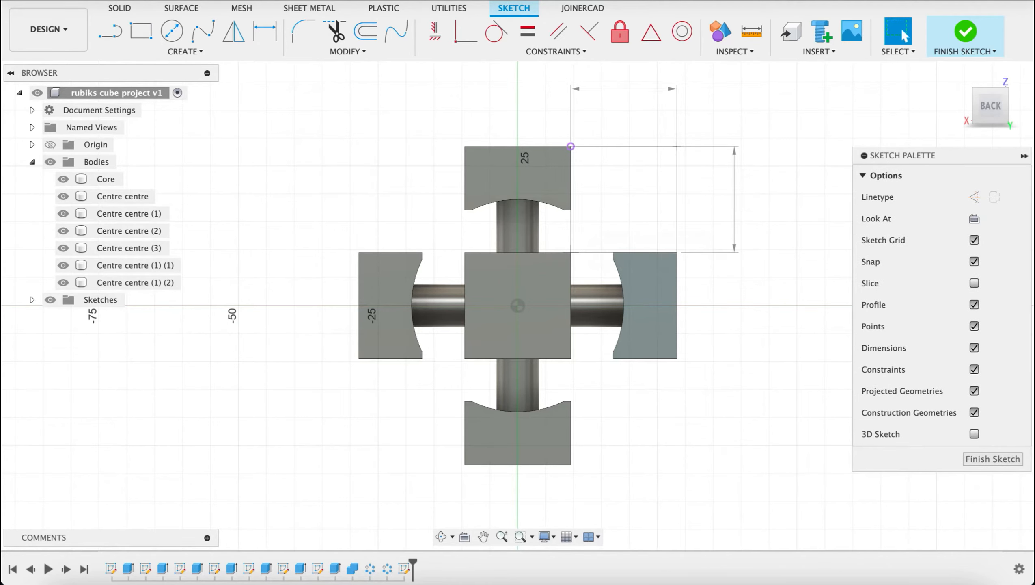
click(993, 458)
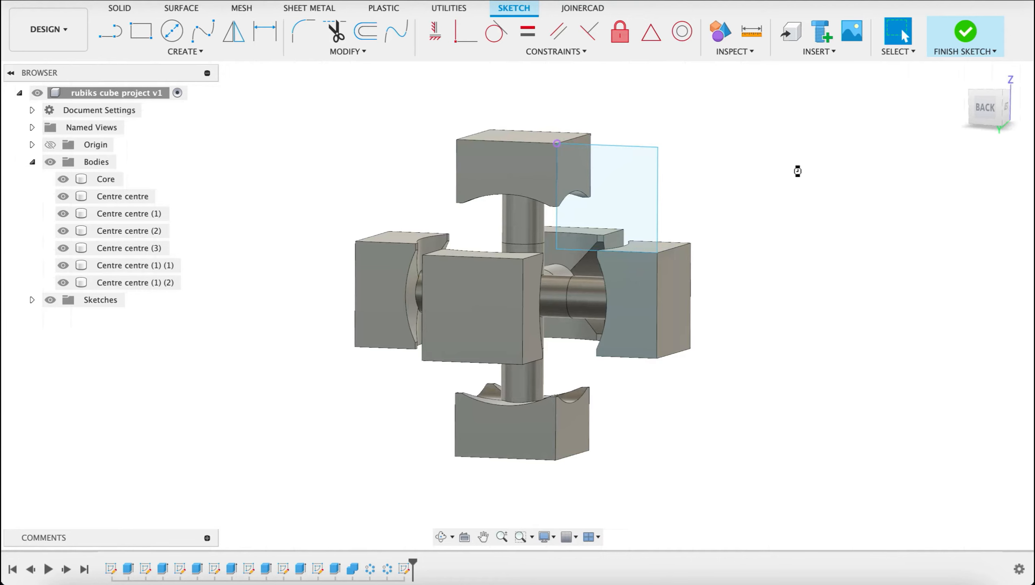
Step: Extrude the 19 mm square profile -19 mm as a new body
click(136, 33)
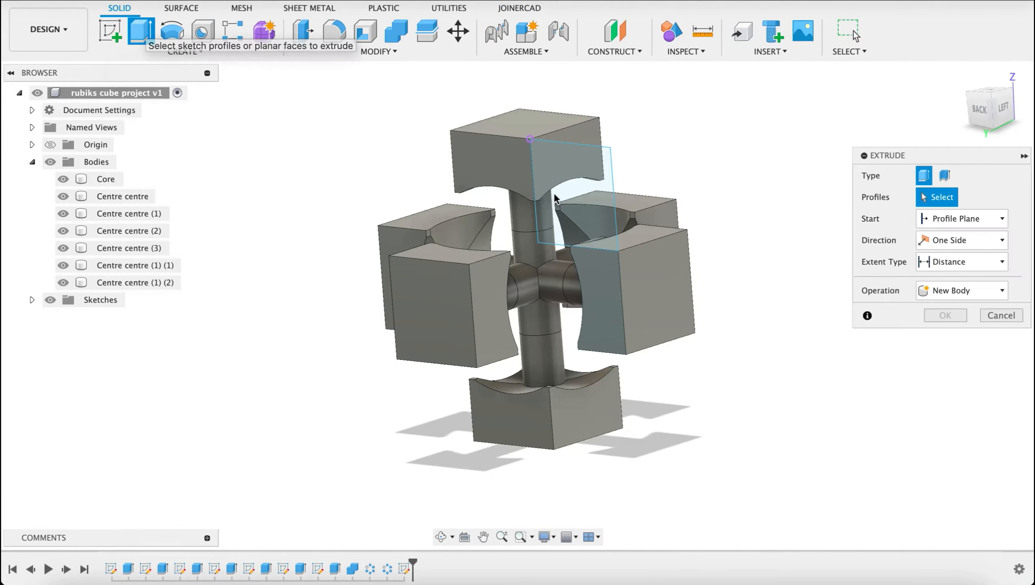
click(566, 199)
drag(567, 201, 640, 177)
text(-)
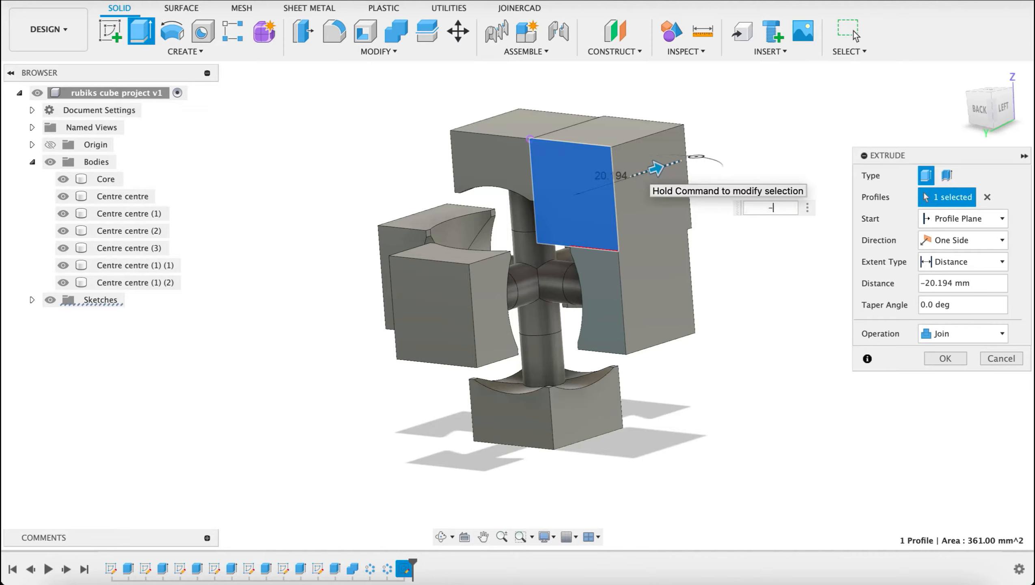
text(19)
key(Return)
click(935, 334)
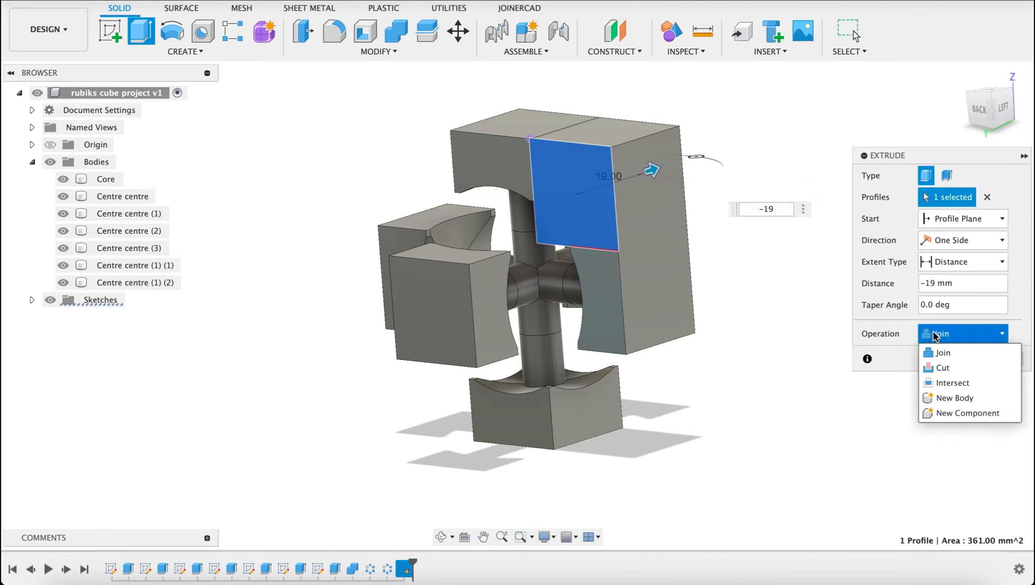
click(950, 398)
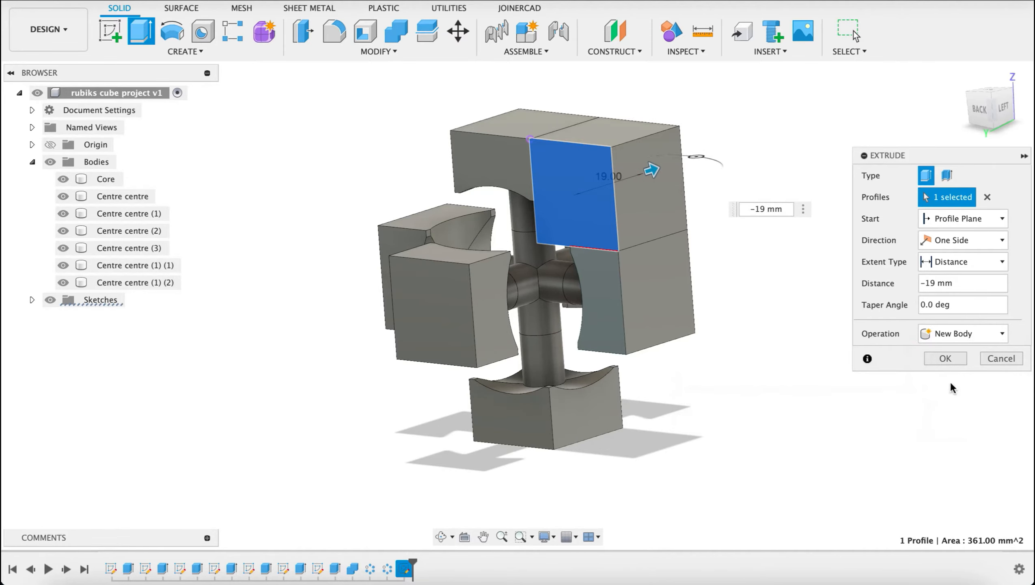
click(946, 358)
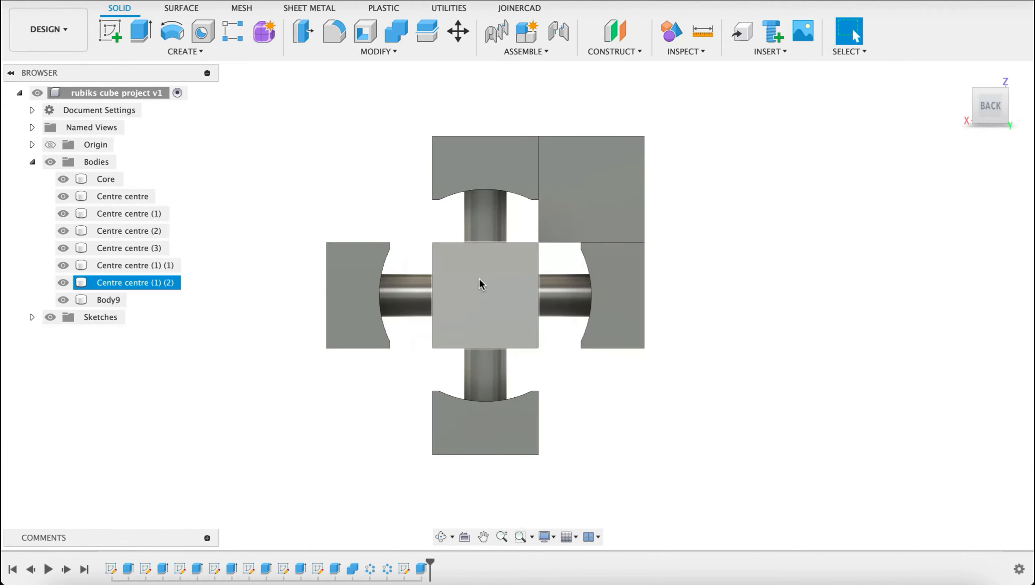
Step: Hide the Centre centre (1) (2) and Centre centre (1) (1) bodies to expose the core's front arm
click(63, 283)
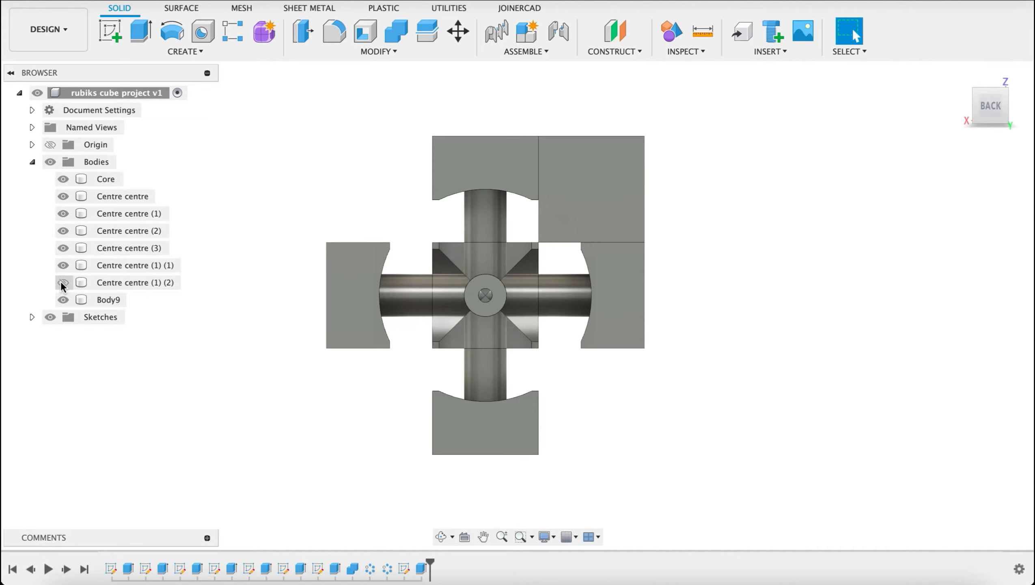
click(65, 265)
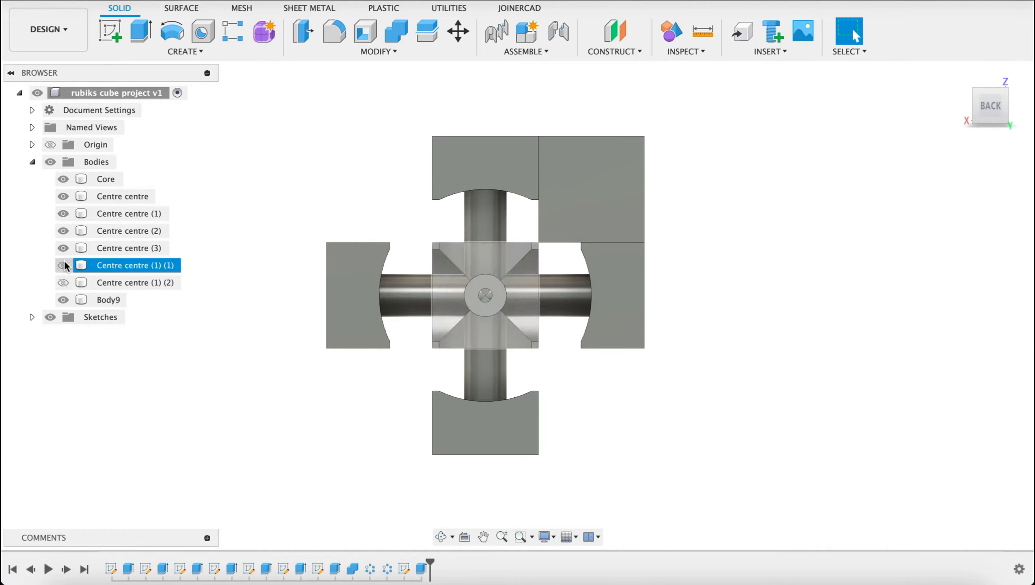
click(64, 265)
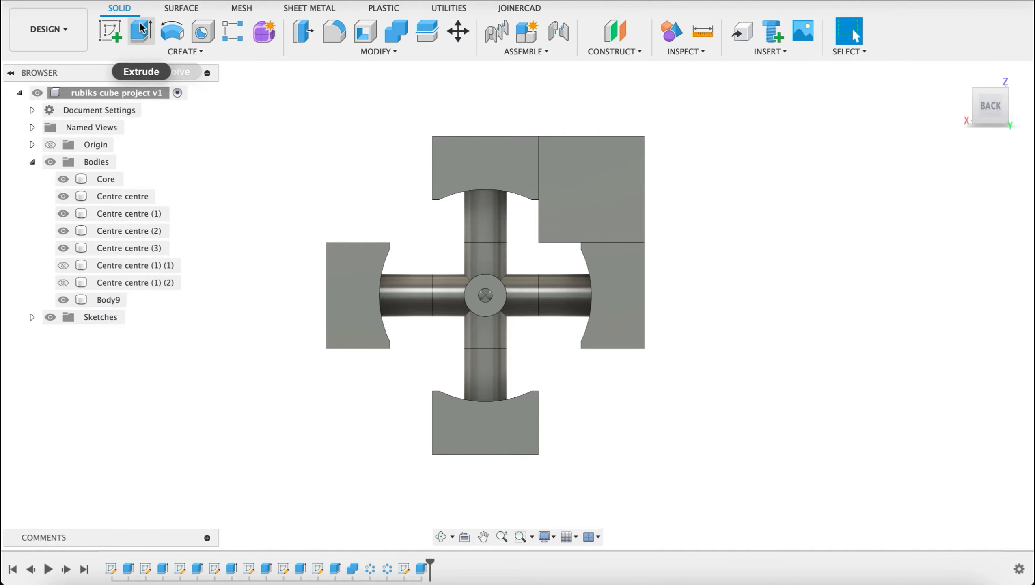
Step: Reopen the edge piece's square sketch and draw a 19 mm radius arc centered on the core, spanning between the upper and side center pieces' inner curves
double_click(405, 571)
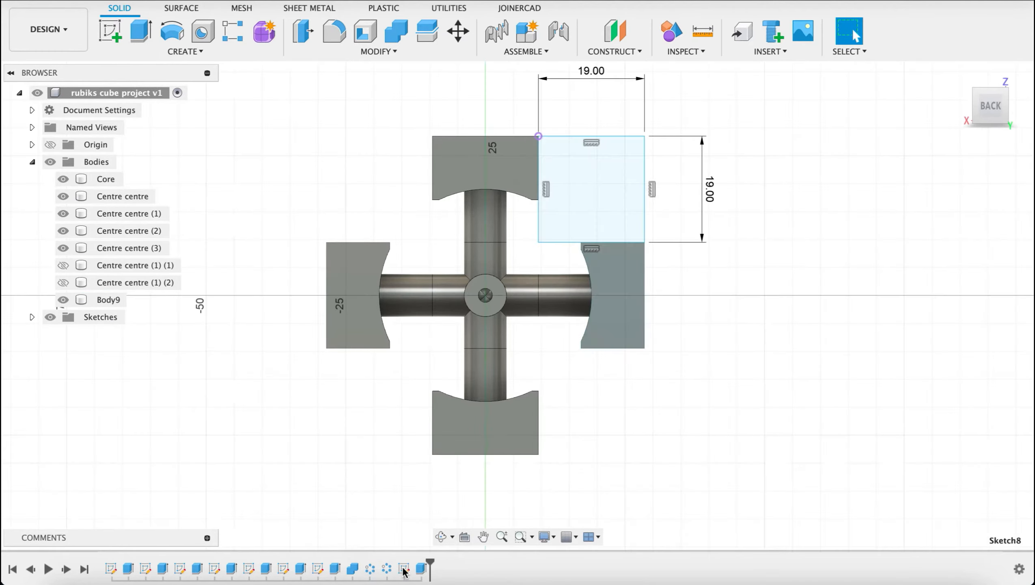
scroll(486, 315, up, 3)
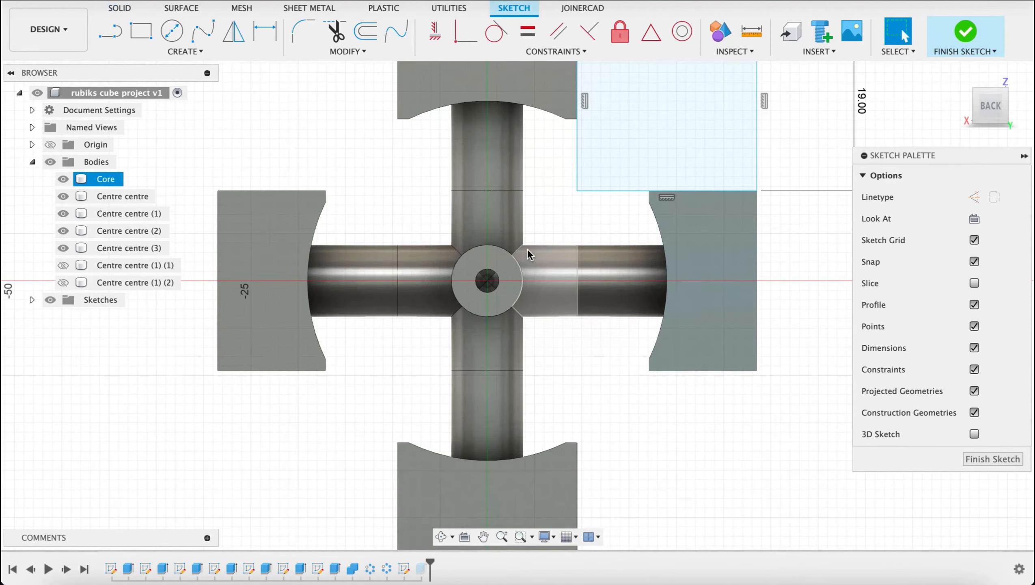
mouse_move(567, 246)
middle_down()
mouse_move(534, 330)
mouse_move(518, 335)
middle_up()
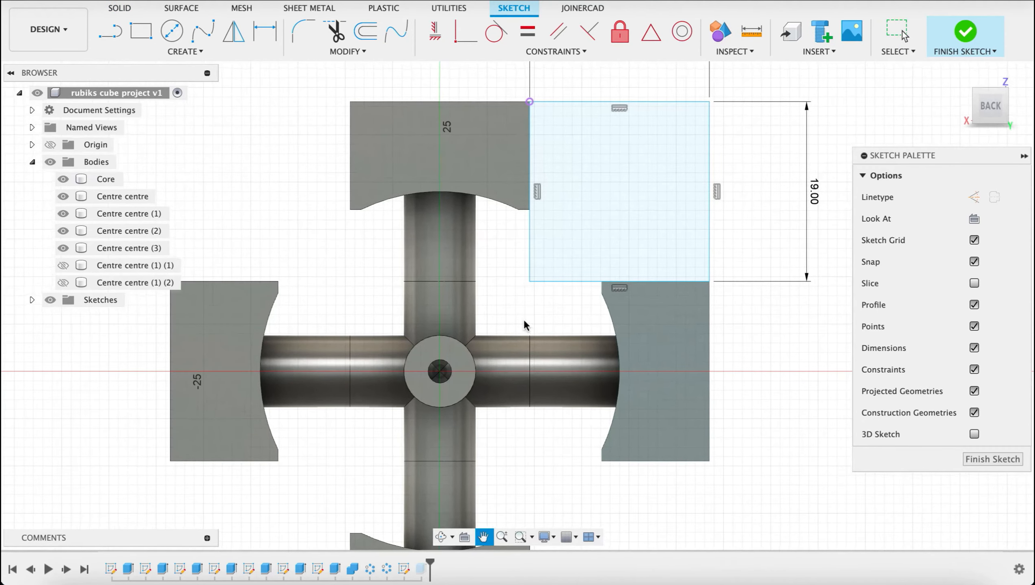
click(185, 52)
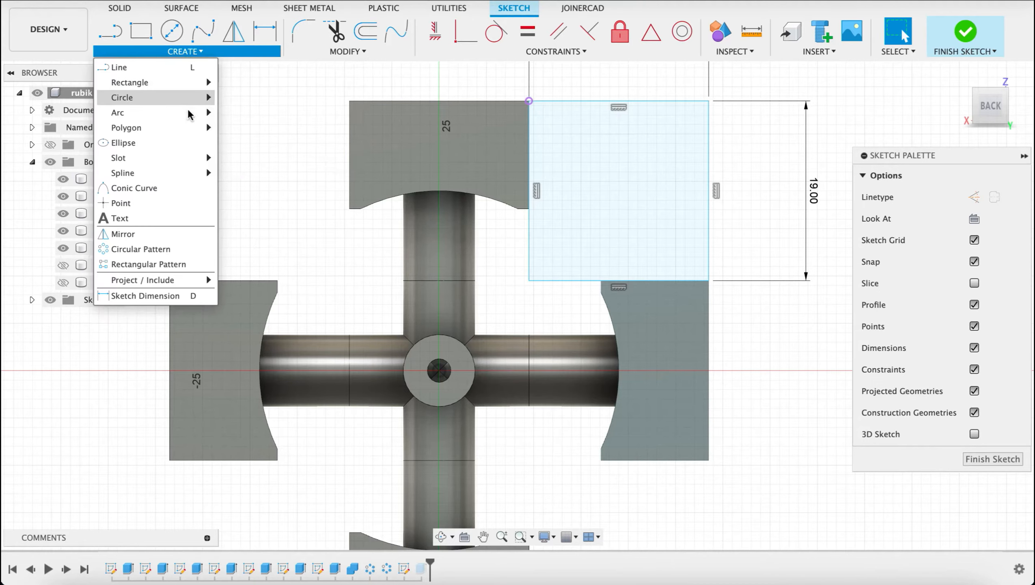
mouse_move(186, 114)
click(246, 127)
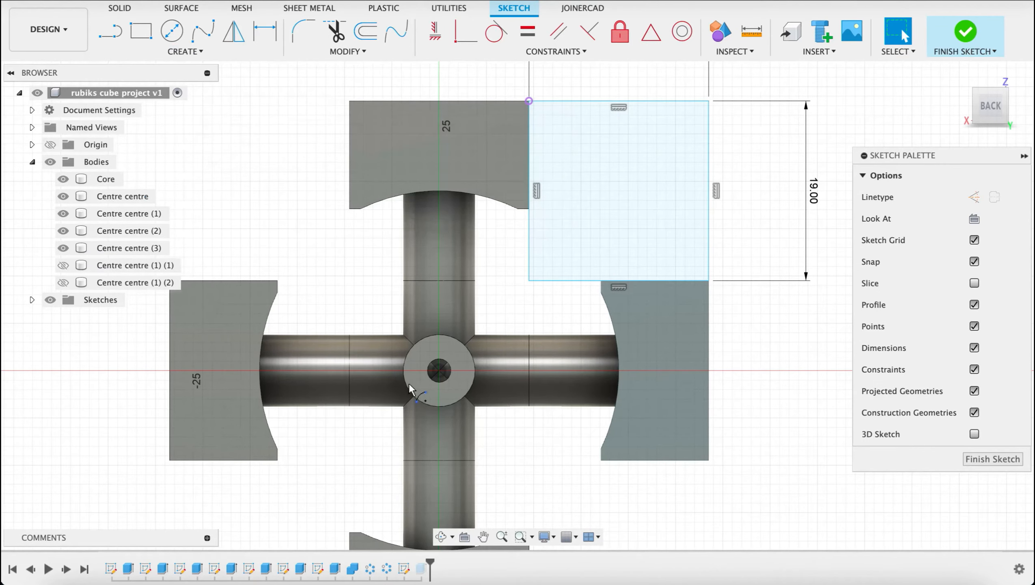
click(439, 371)
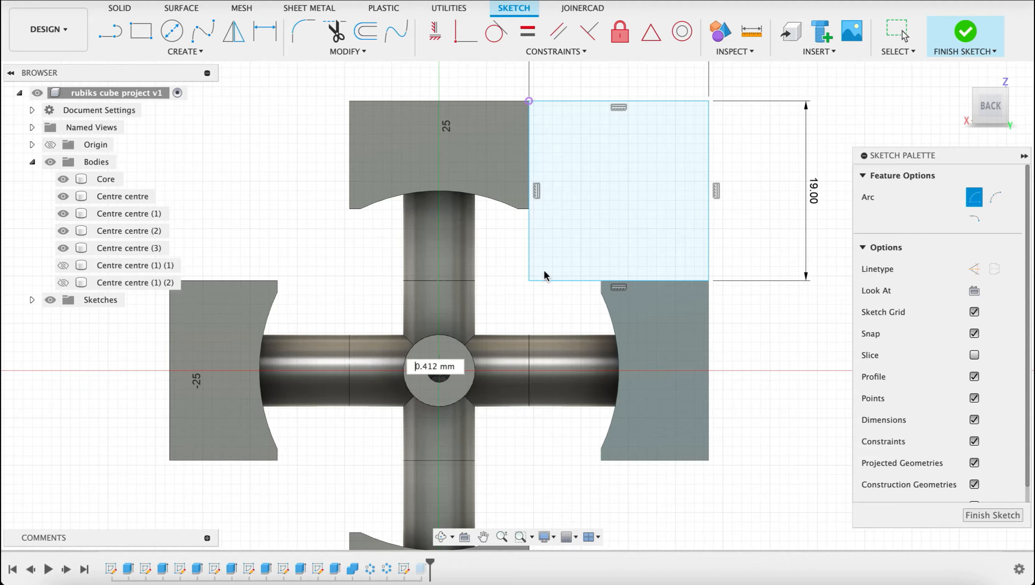
text(19)
key(Tab)
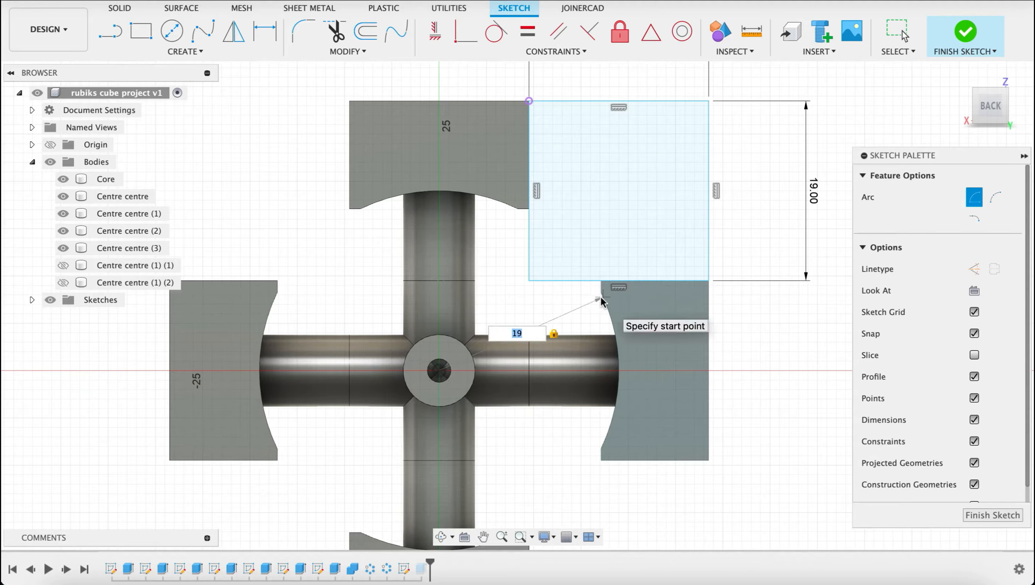
click(602, 296)
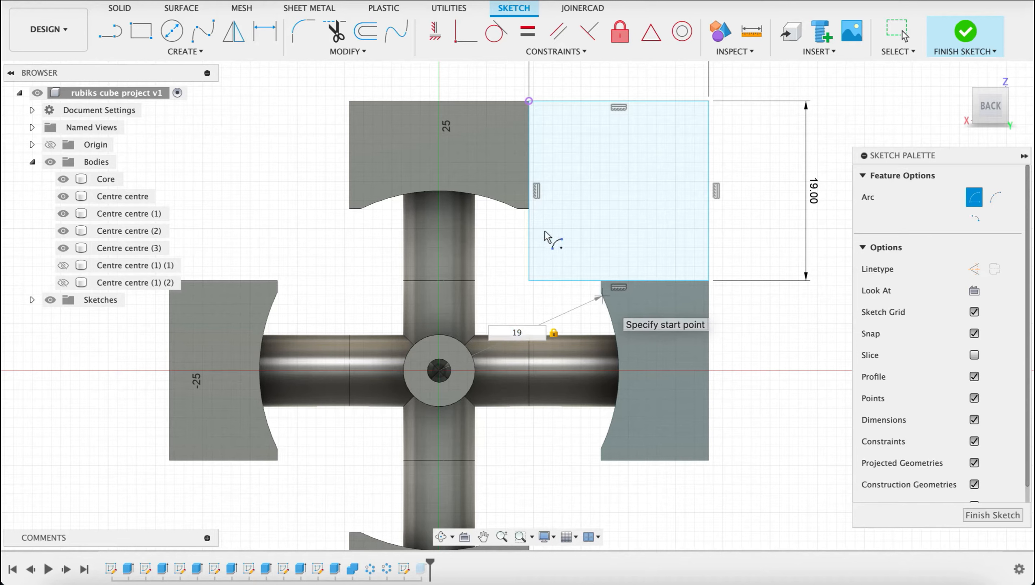
click(512, 205)
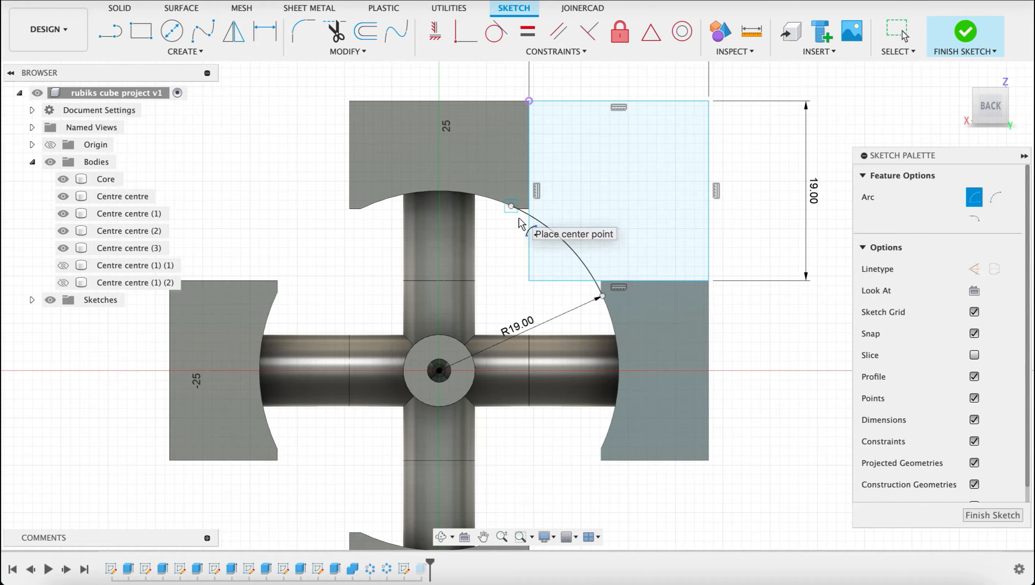
Step: Close the 19 mm arc with a vertical and a horizontal line around the square's inner corner, and finish the sketch
key(l)
click(511, 206)
click(511, 295)
click(602, 295)
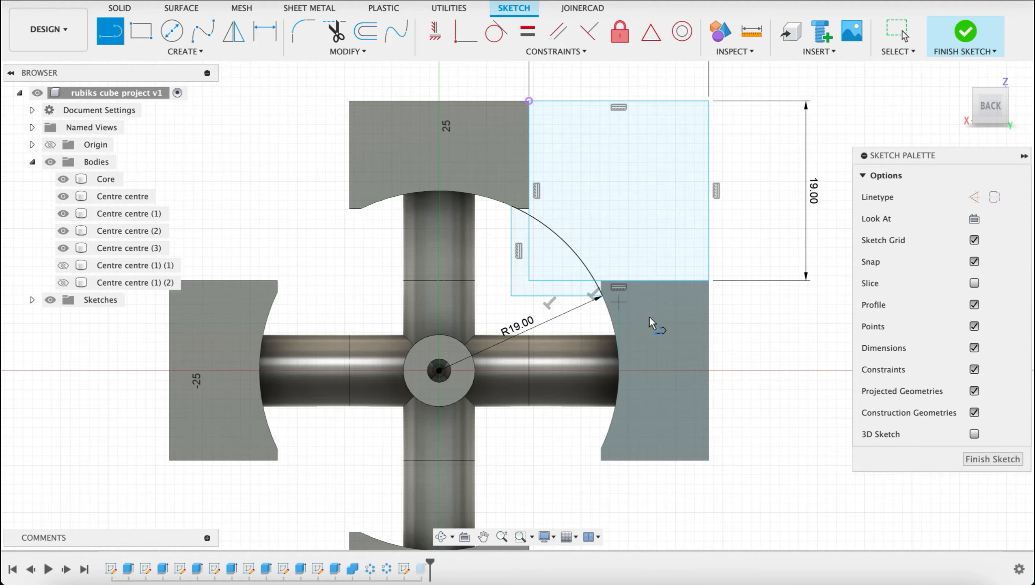
click(993, 459)
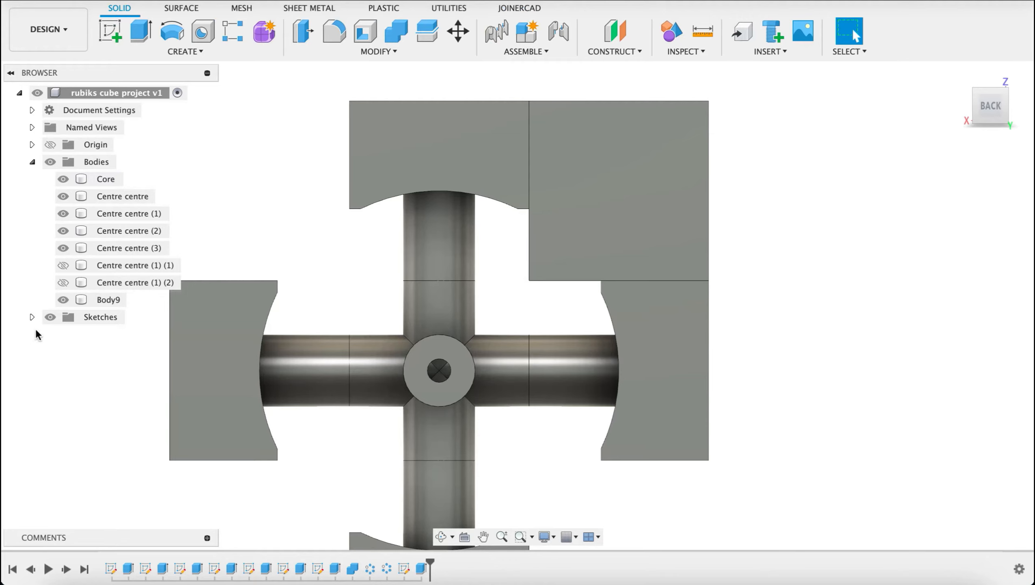
Step: Show Sketch8 and extrude its two arc-bounded corner profiles -24.17 mm as a cut through the edge piece
click(32, 317)
click(63, 454)
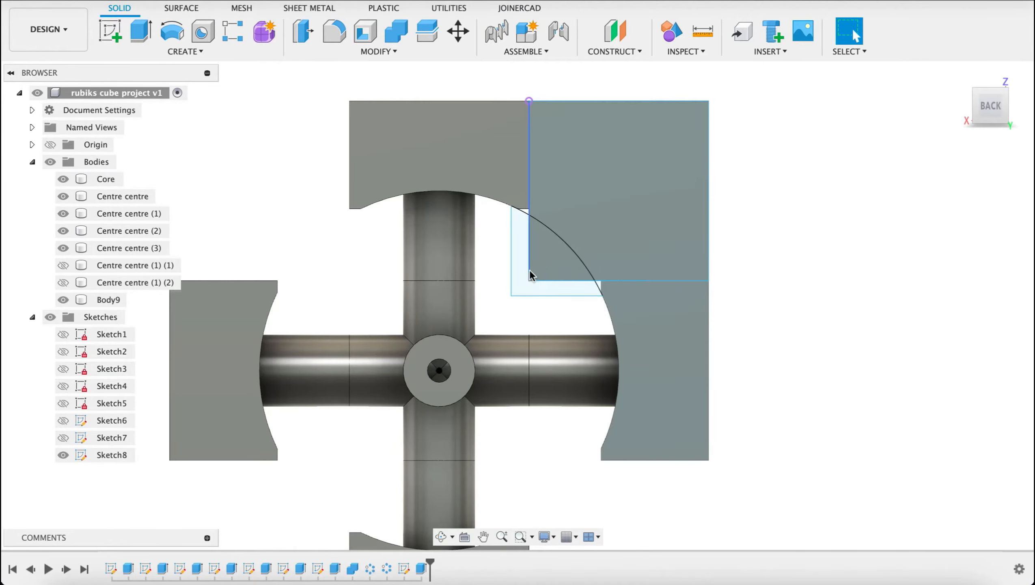
click(141, 33)
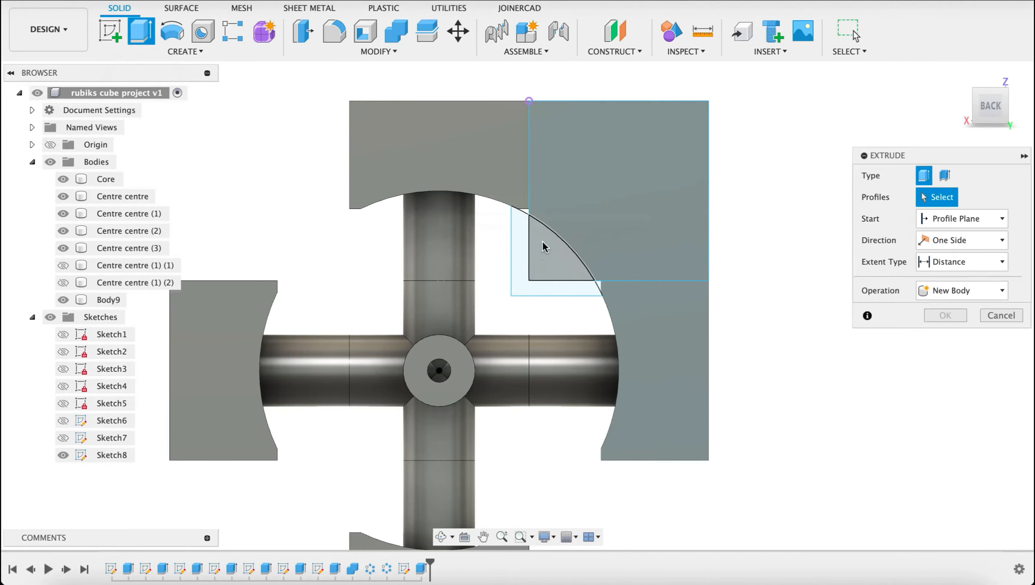
click(528, 283)
click(527, 287)
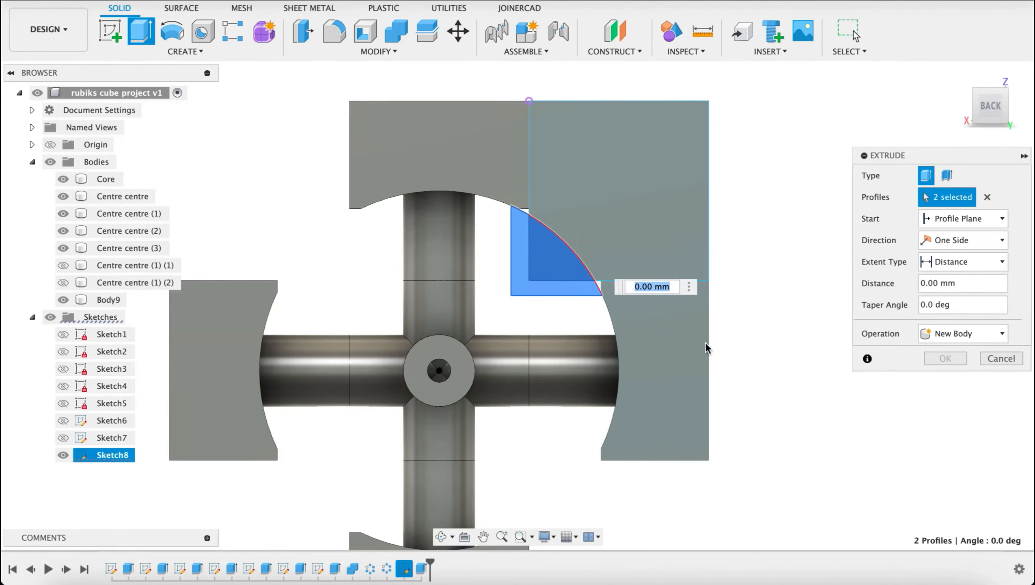
shift+middle_drag(794, 346, 651, 264)
drag(564, 245, 366, 271)
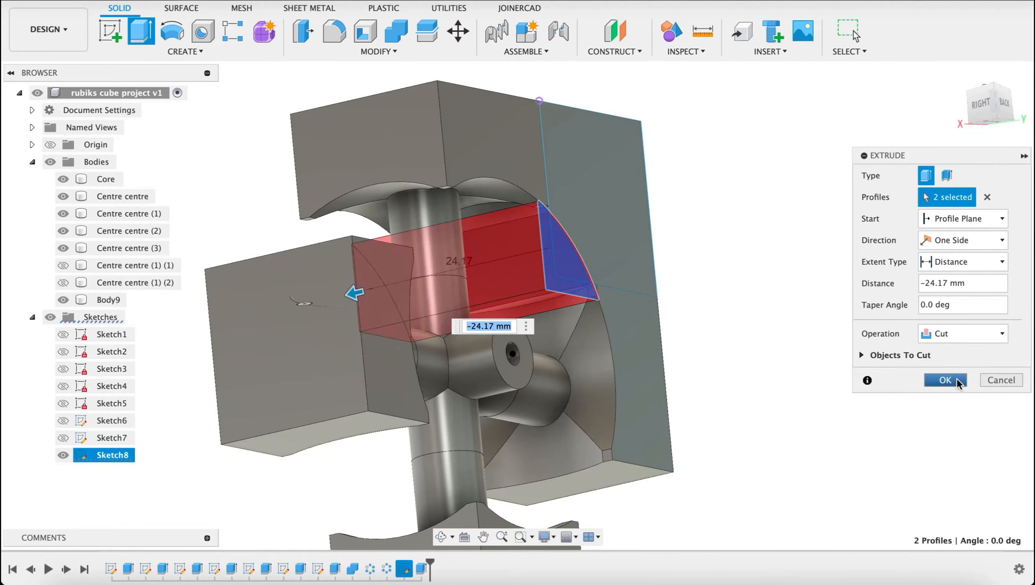
mouse_move(757, 356)
shift+middle_down()
mouse_move(804, 358)
mouse_move(659, 404)
mouse_move(666, 365)
mouse_move(778, 360)
shift+middle_up()
click(945, 379)
shift+middle_drag(874, 298, 849, 281)
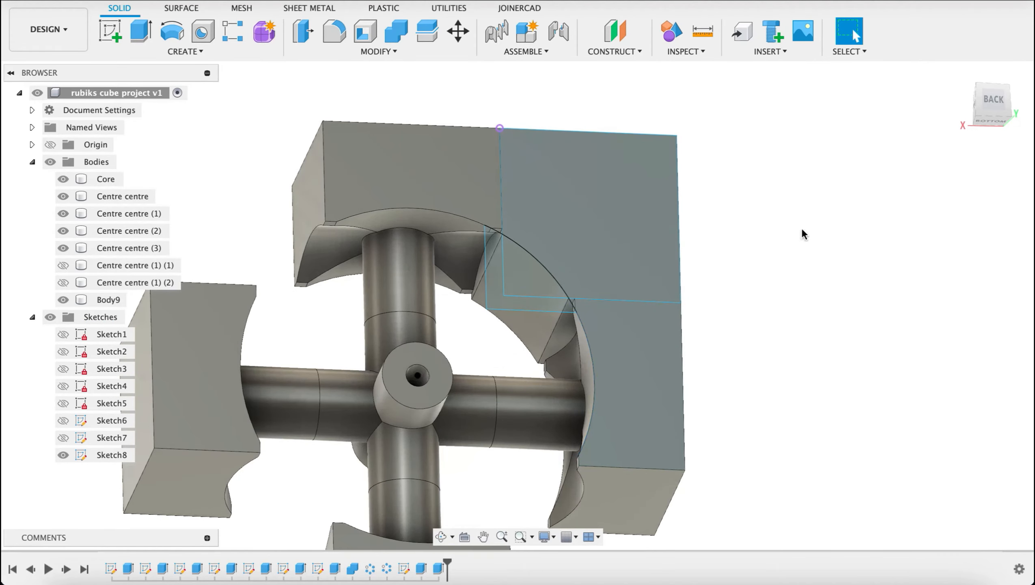
Step: Hide Sketch8 and view the cut edge piece from the back
click(993, 100)
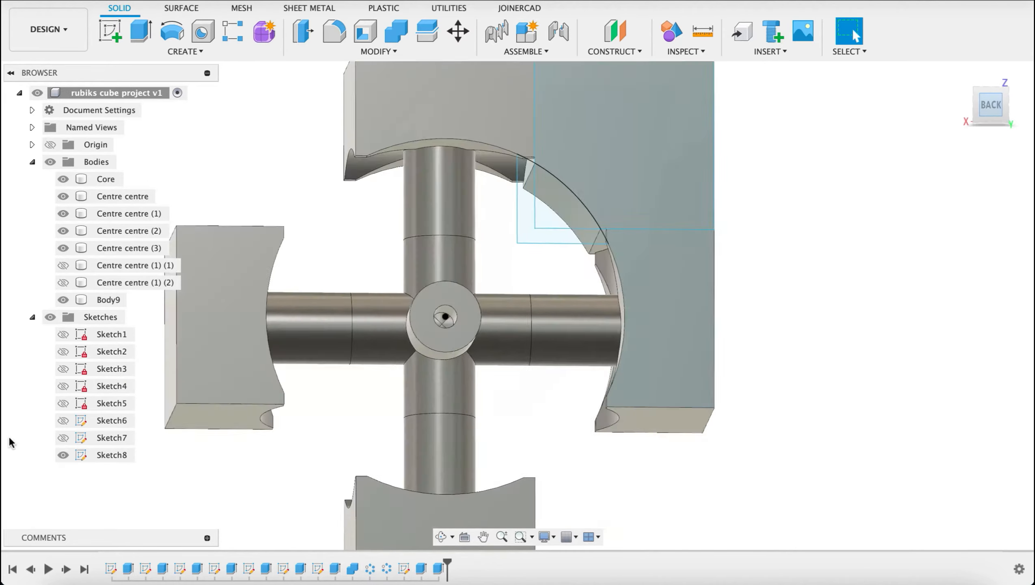
click(63, 454)
shift+middle_drag(799, 307, 777, 311)
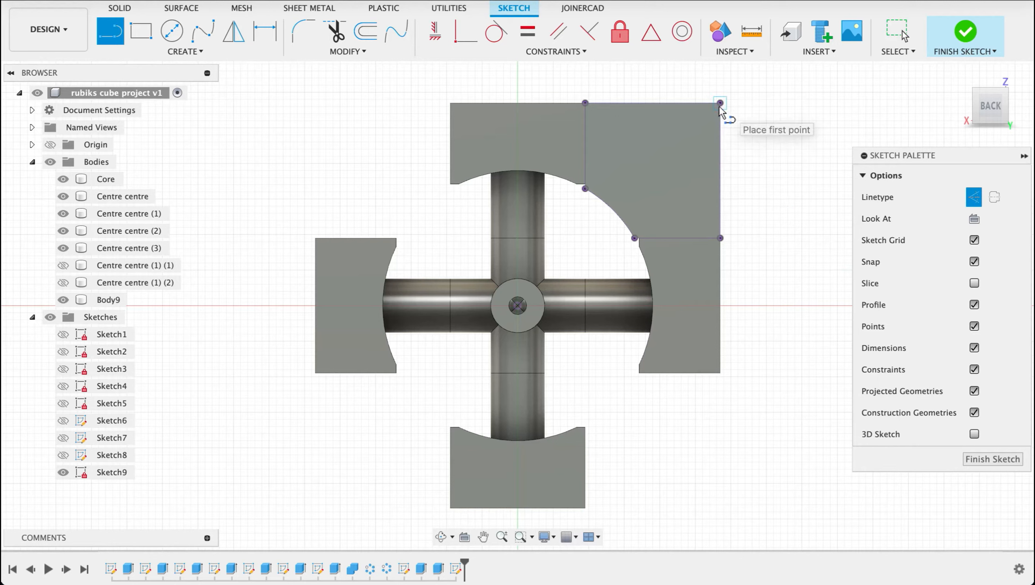
Step: Draw a 24.4 mm vertical construction line downward from the edge piece's outer corner
click(721, 102)
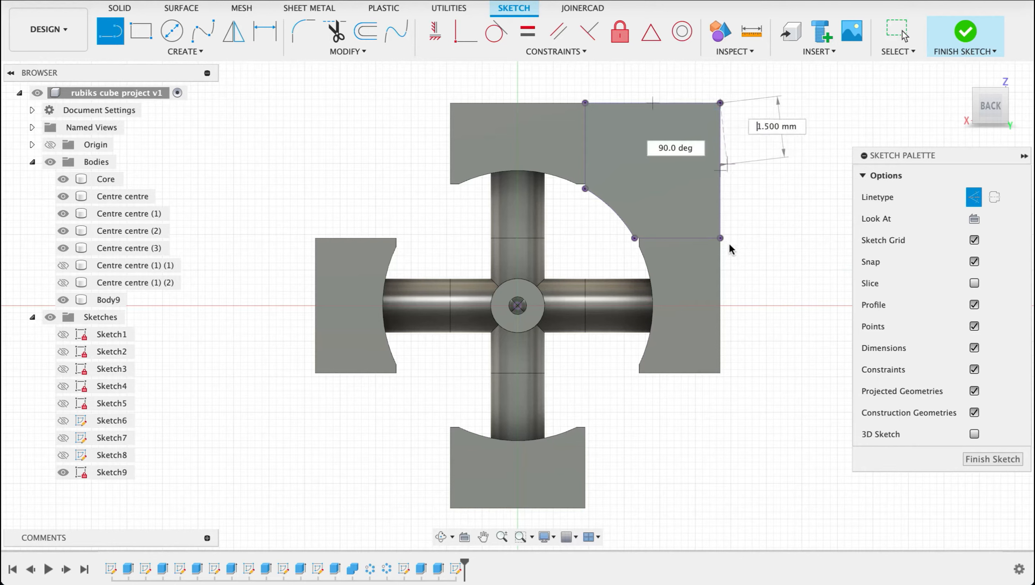
text(24,4)
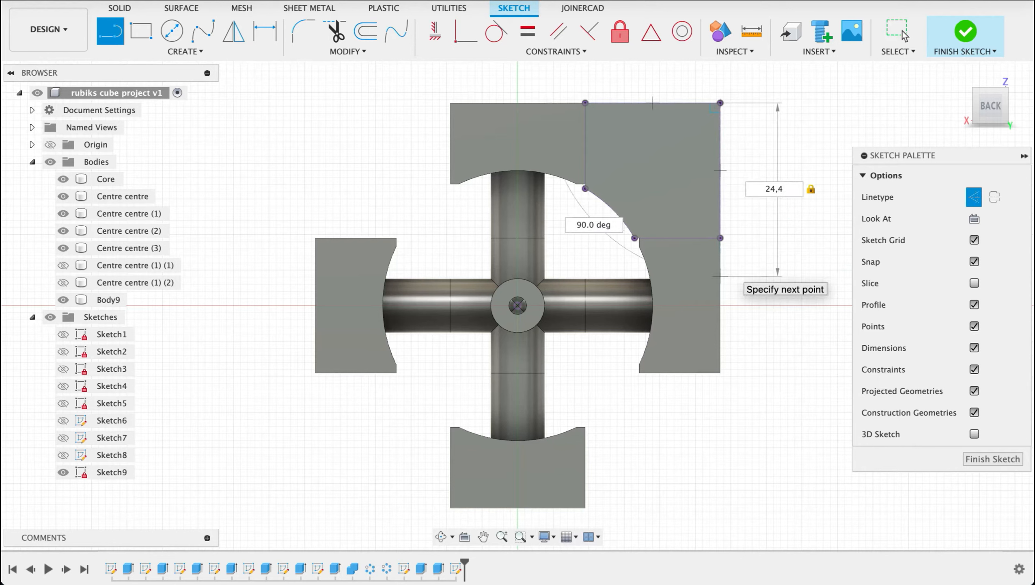
key(Return)
key(Escape)
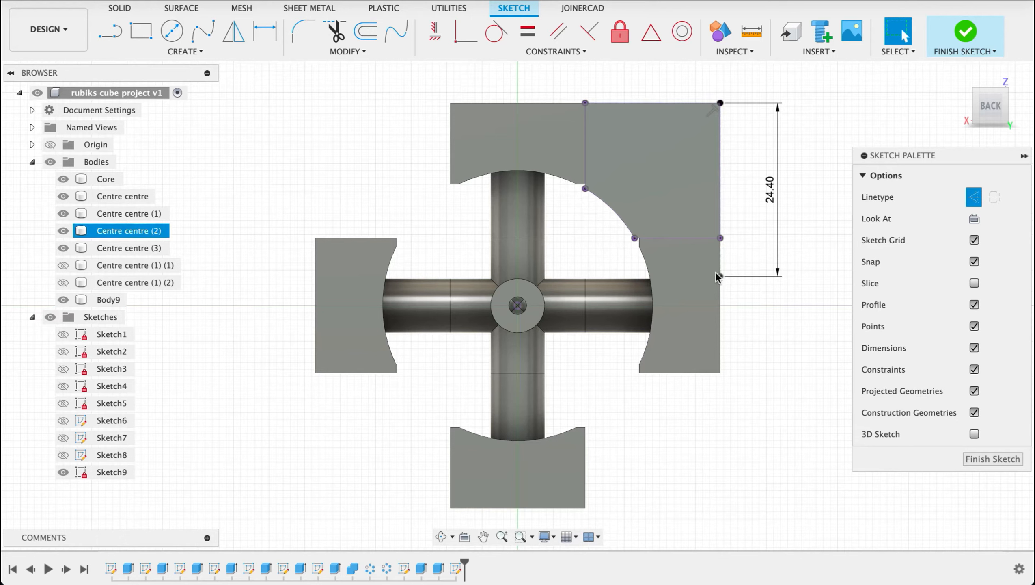
Step: Draw a 24.4 mm horizontal construction line from the vertical line's lower end toward the core
key(l)
click(720, 277)
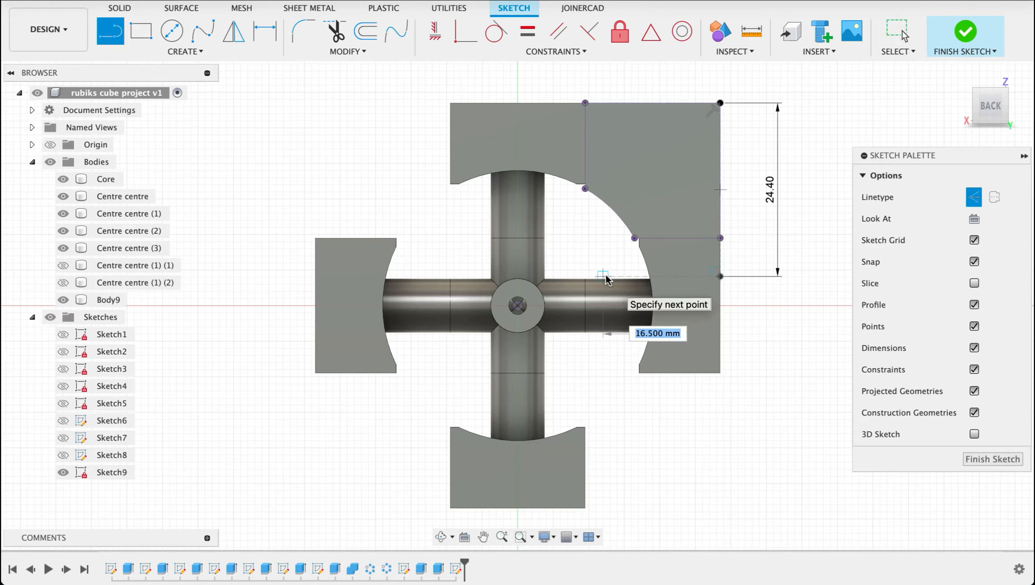
text(24,4)
key(Tab)
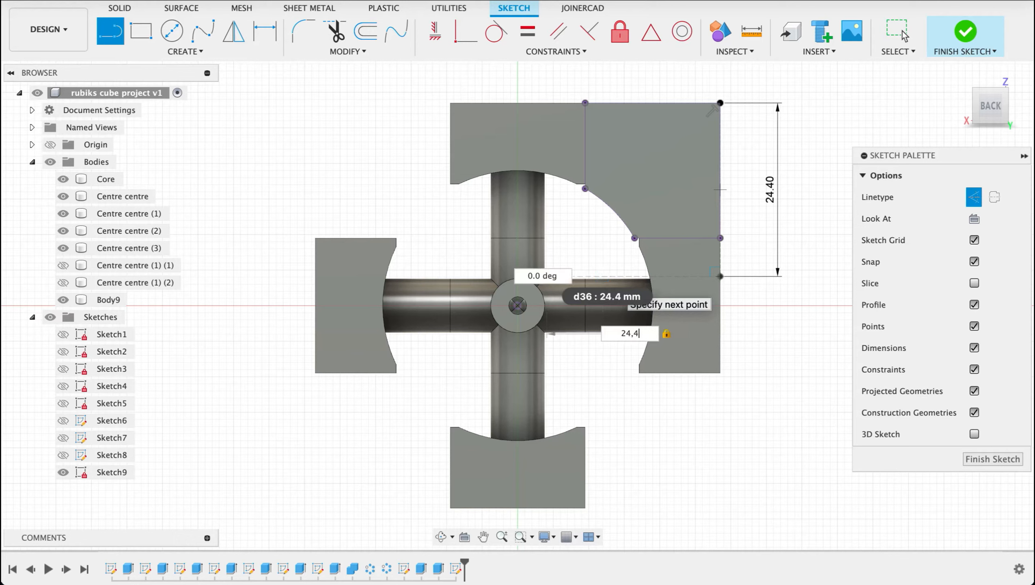
key(Return)
key(Escape)
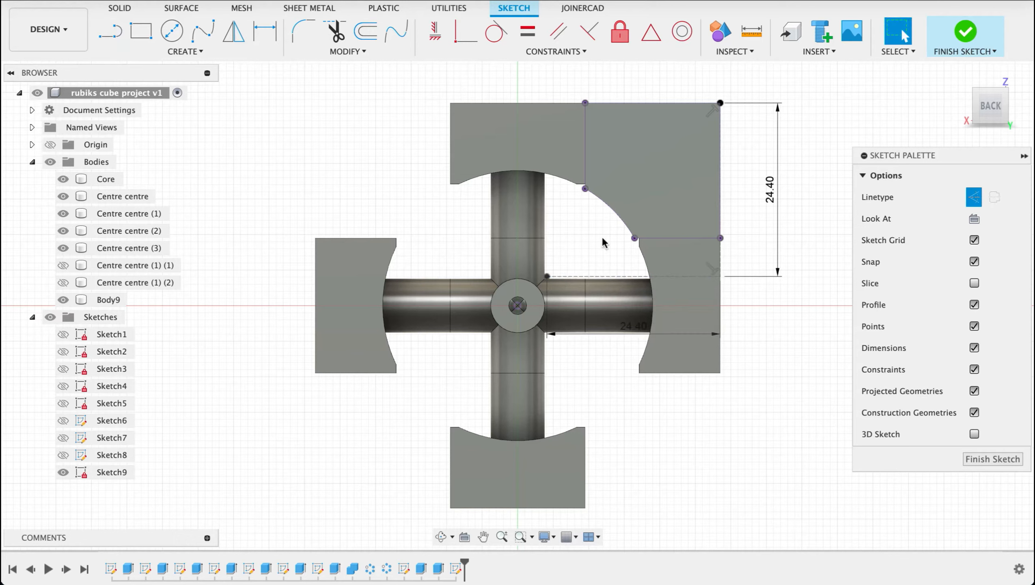
click(676, 332)
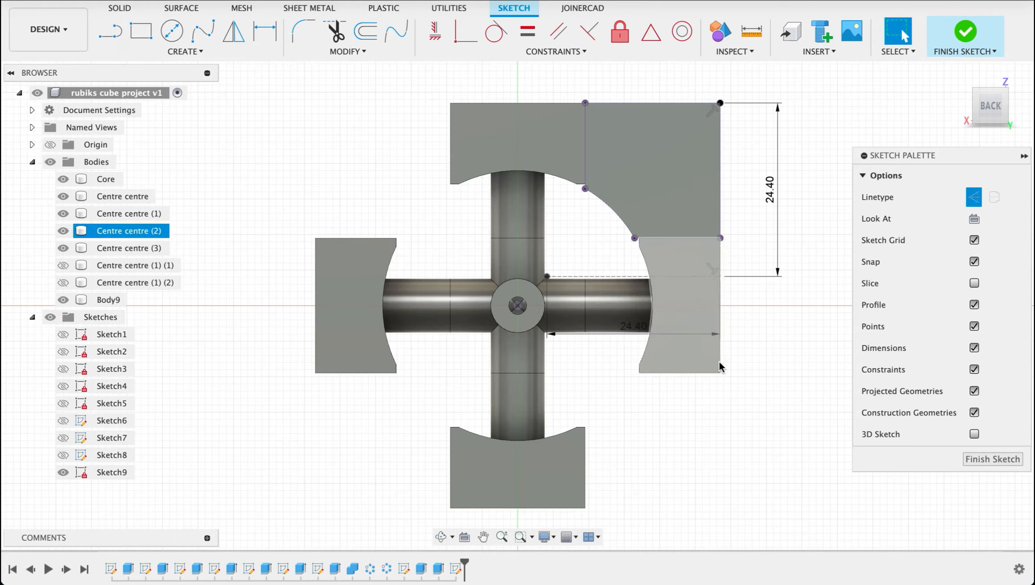
click(743, 371)
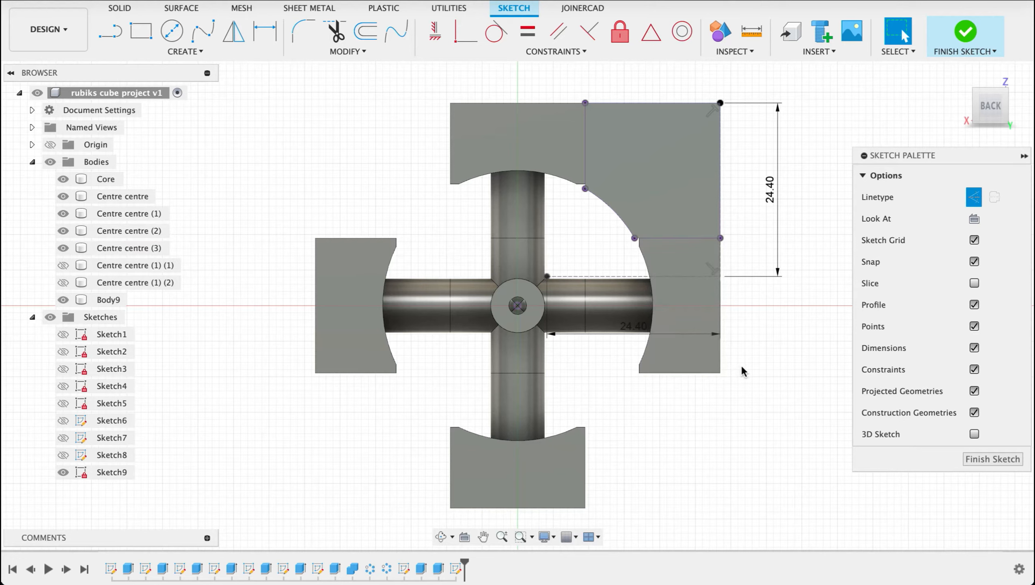
Step: Draw a 14.4 x 14.4 mm rectangle from the horizontal construction line's inner end toward the edge piece, and finish the sketch
key(r)
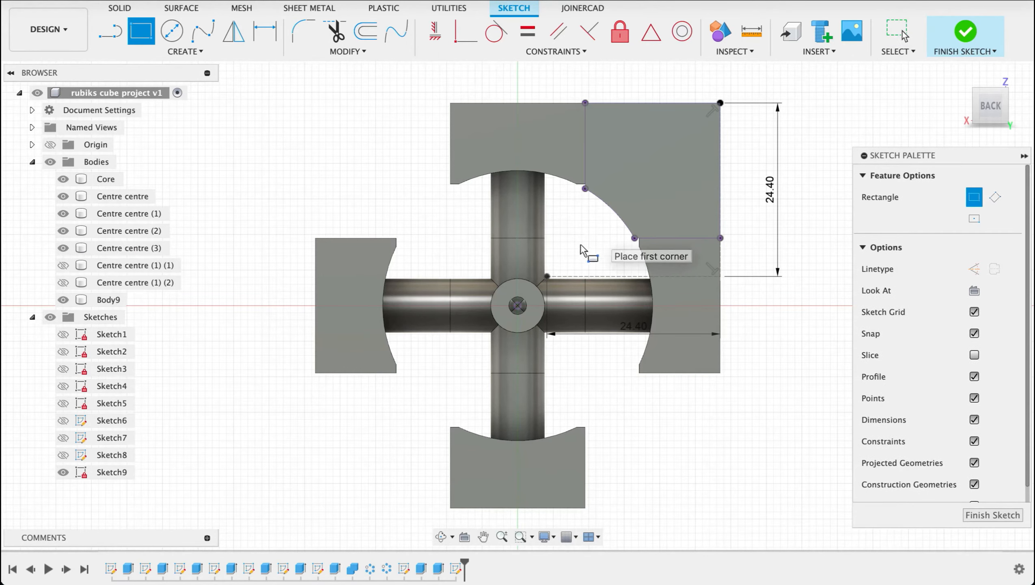
click(548, 276)
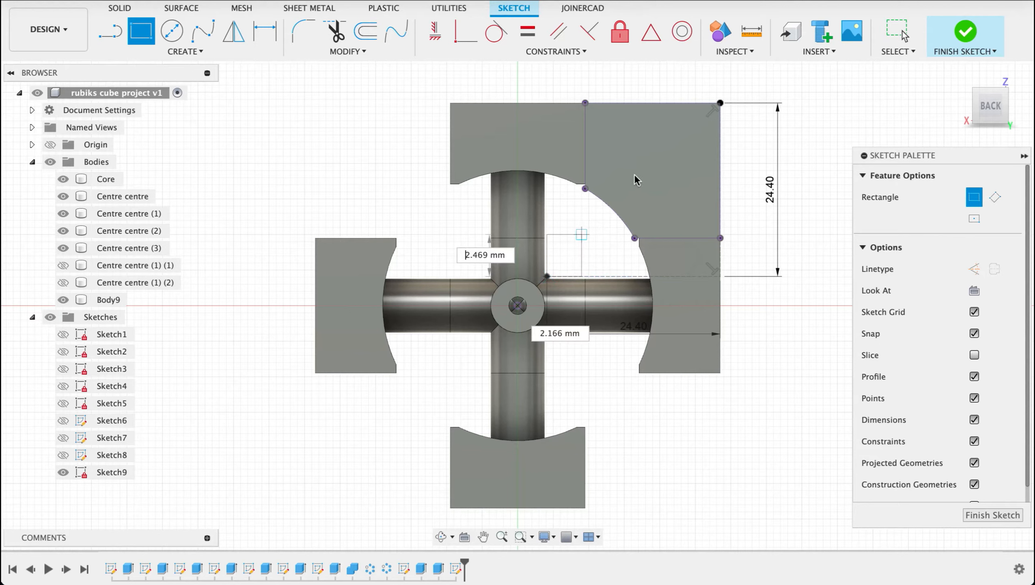
text(14)
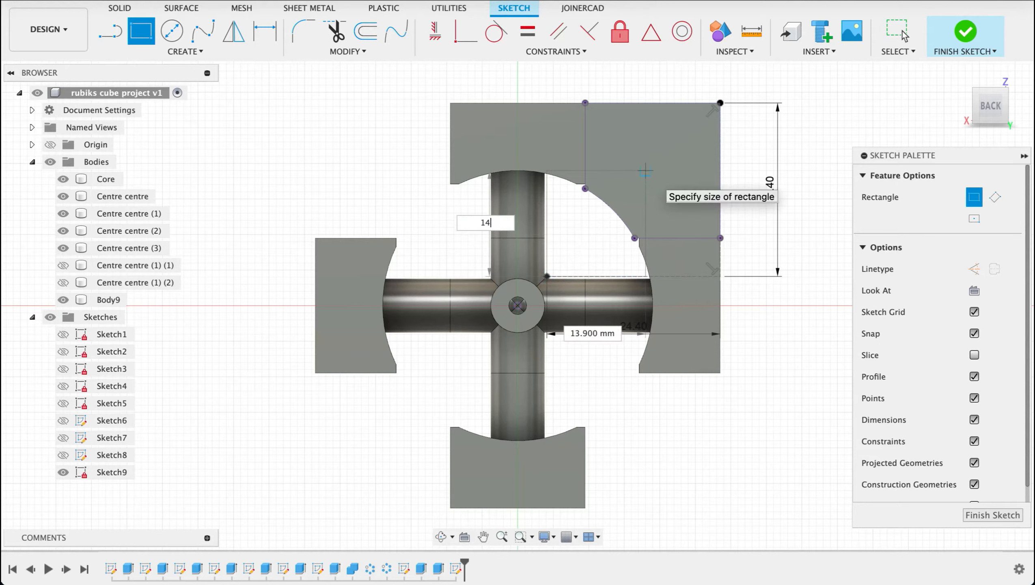
text(,4,)
key(Tab)
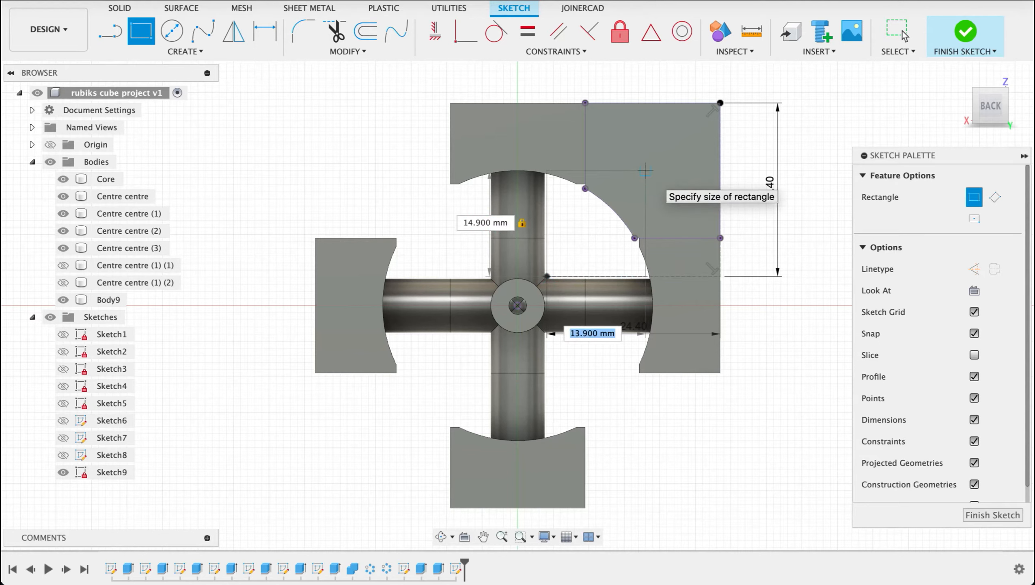
text(14.4)
key(Tab)
text(14.4)
key(Return)
click(993, 515)
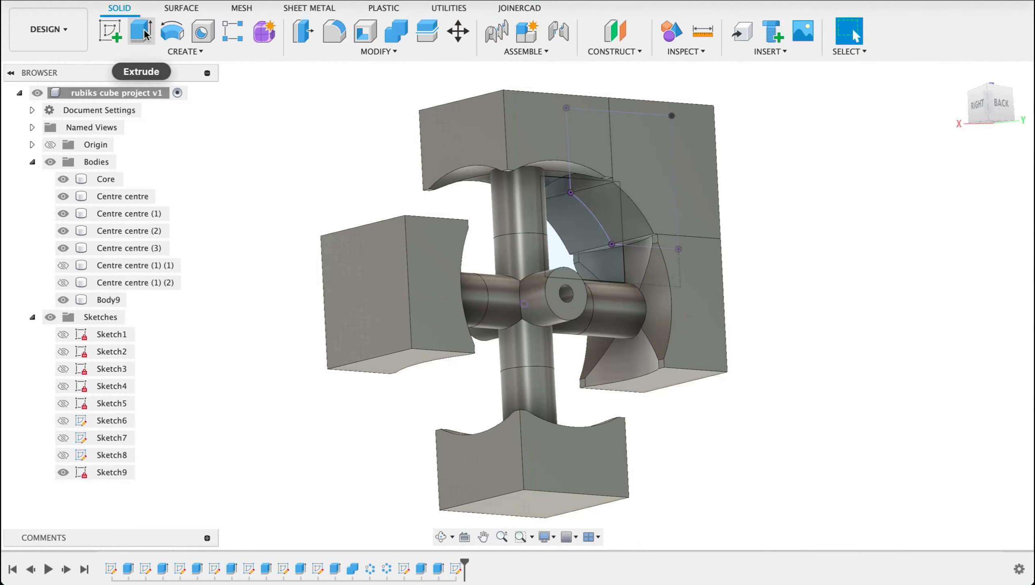
Step: Extrude both regions of the square profile symmetrically by 7.6 mm, measured as the whole length
click(141, 32)
click(577, 220)
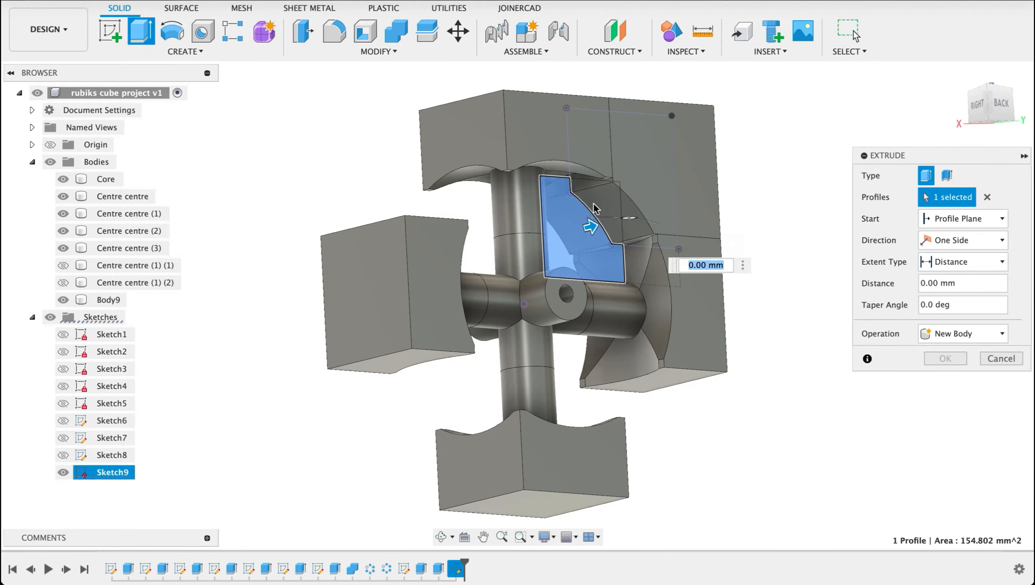
click(598, 213)
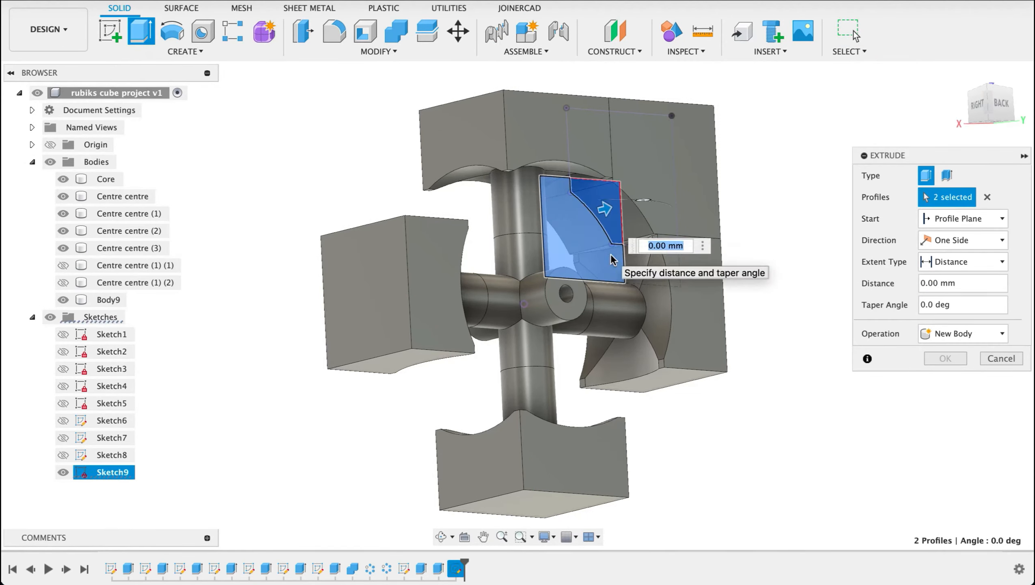
text(7.6)
click(964, 240)
click(955, 286)
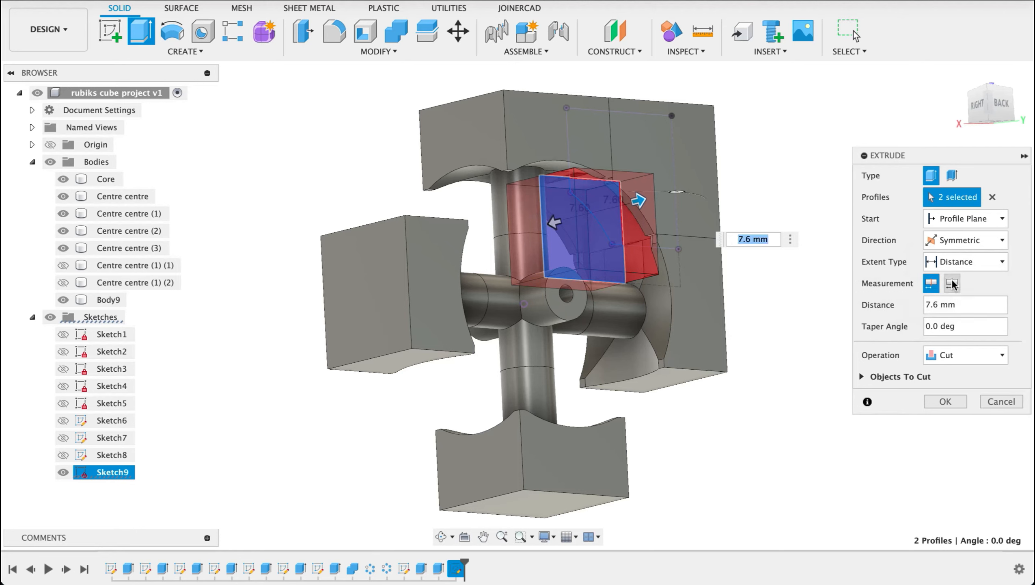
click(952, 284)
Step: Set the extrusion to Join, hide Centre centre (2) and (3) to keep them out of it, and complete the tab
click(994, 354)
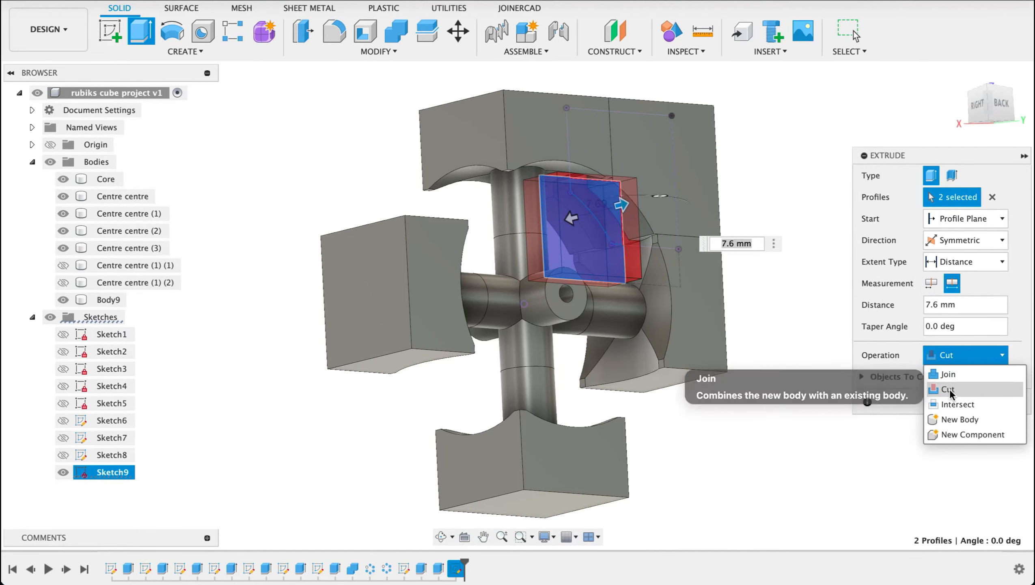
click(948, 374)
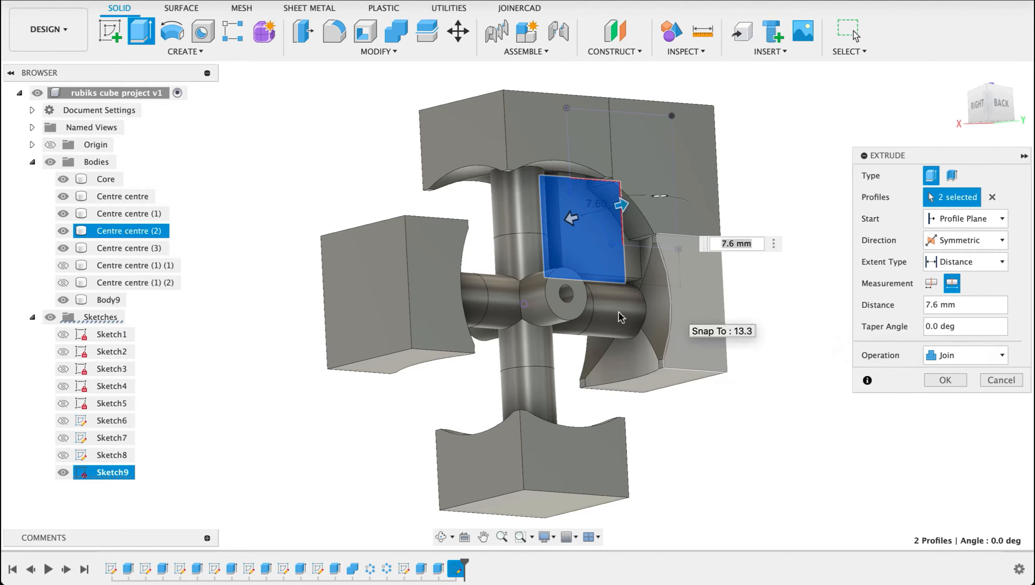
click(63, 230)
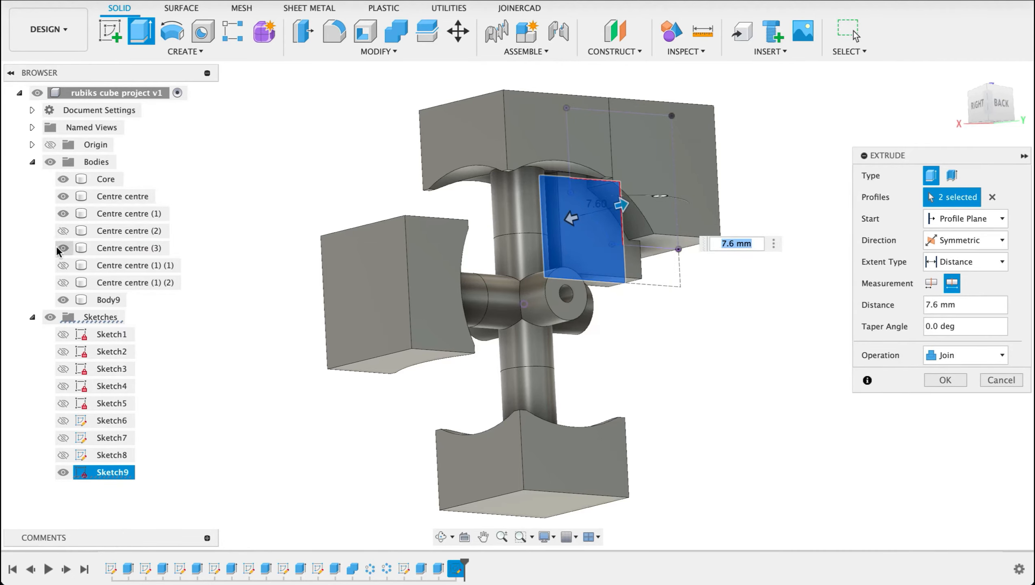
shift+middle_drag(675, 383, 775, 384)
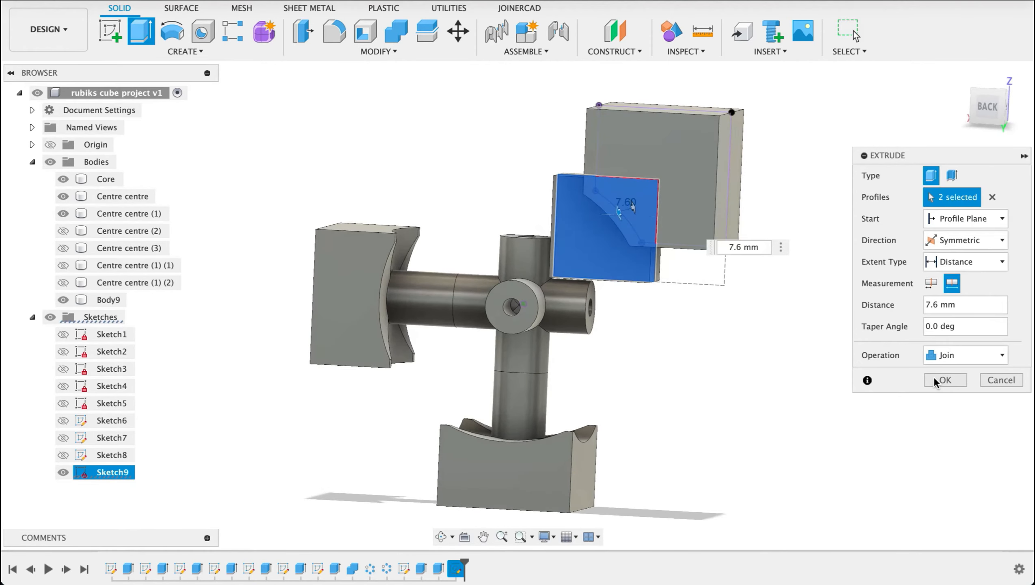
click(945, 379)
Step: Hide Centre centre, Centre centre (1) and the Core so that only the edge piece Body9 is shown
shift+middle_drag(714, 331, 663, 265)
shift+middle_drag(712, 307, 765, 410)
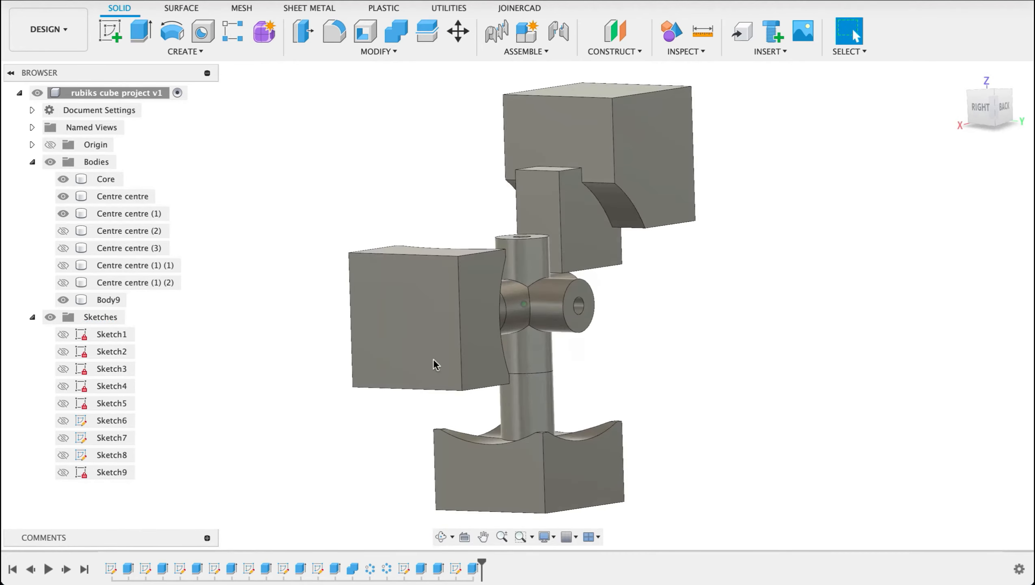
click(63, 196)
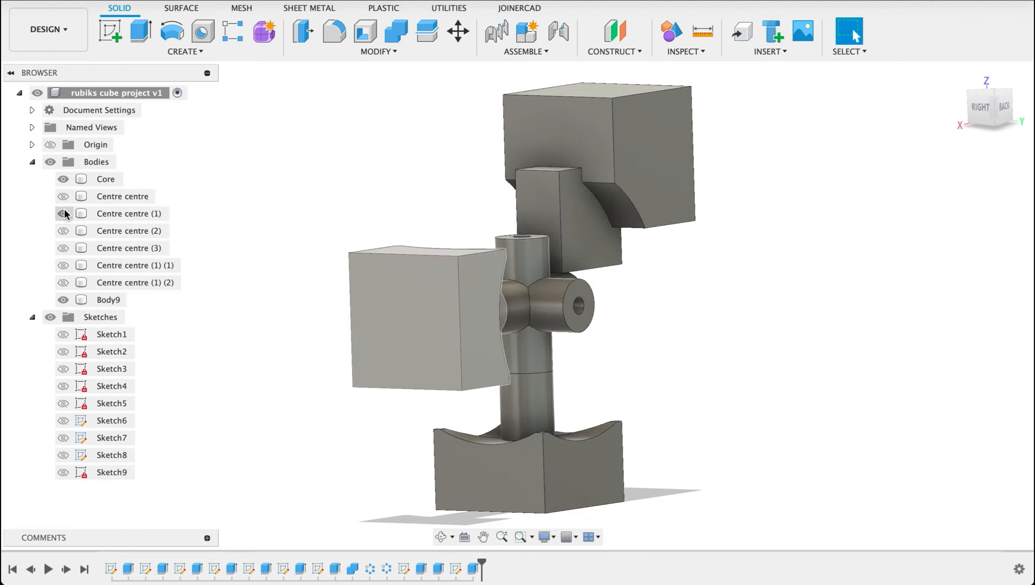
click(63, 213)
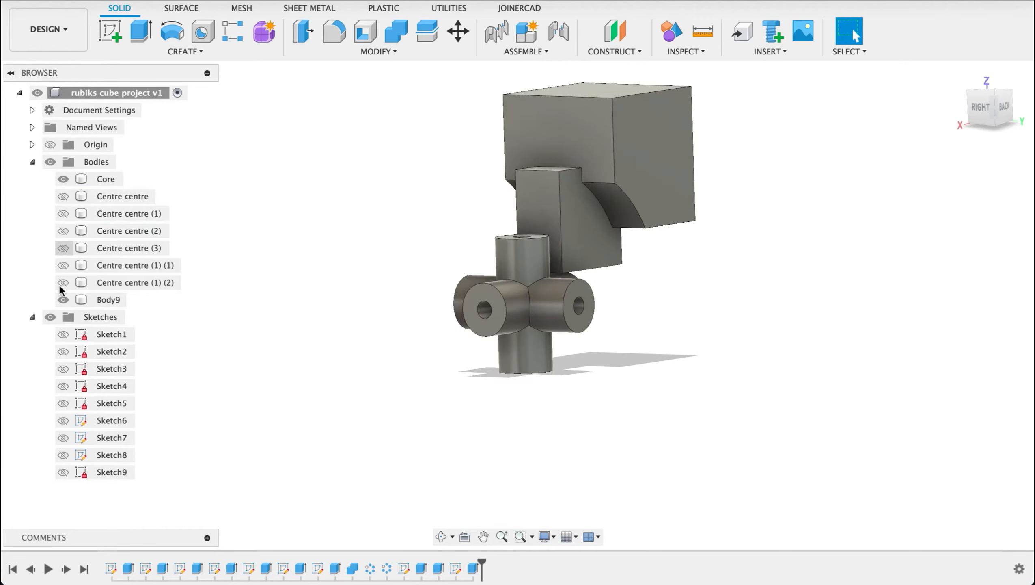
click(63, 299)
click(591, 303)
click(601, 302)
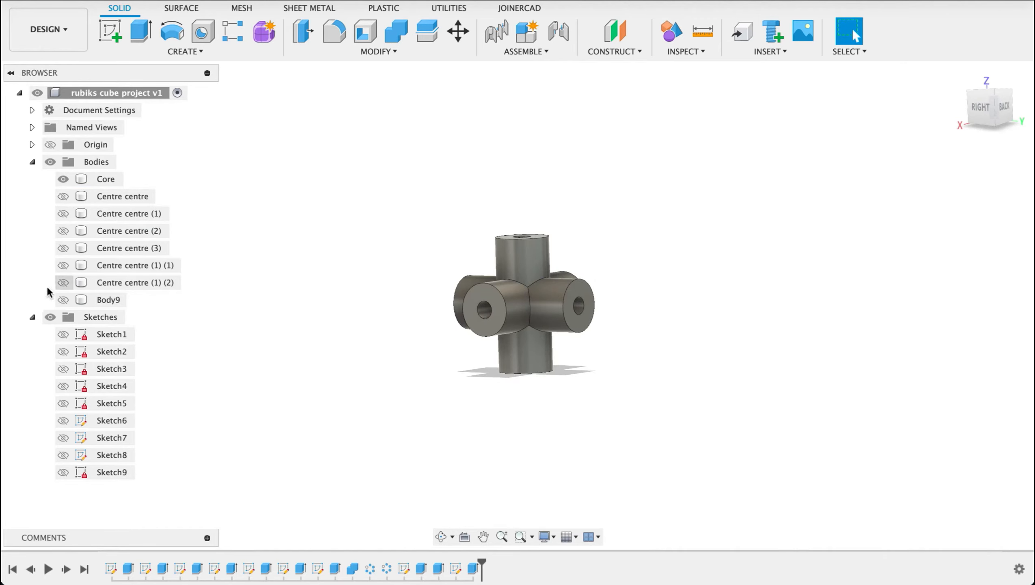
click(63, 299)
click(63, 179)
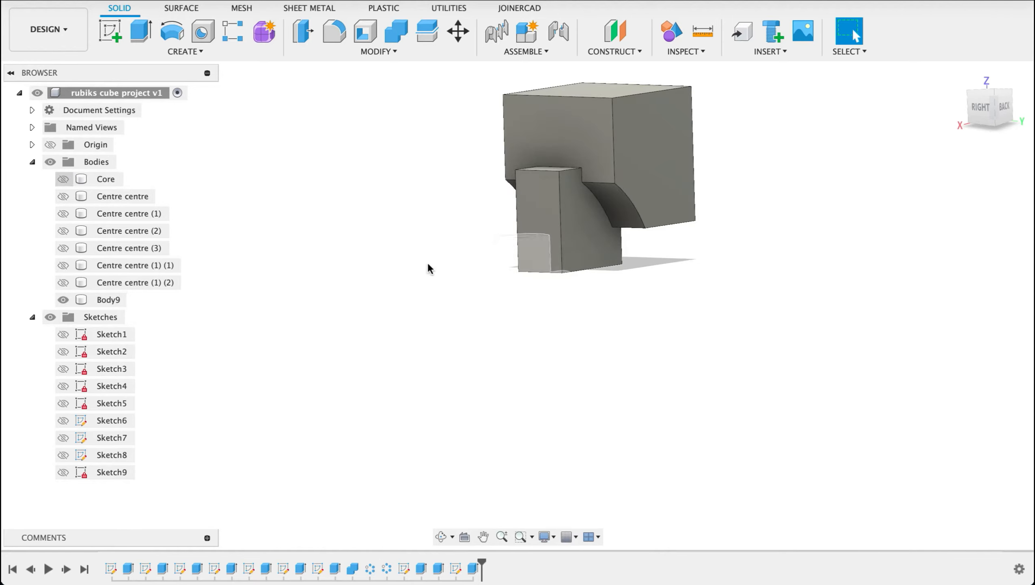
shift+middle_drag(835, 287, 972, 110)
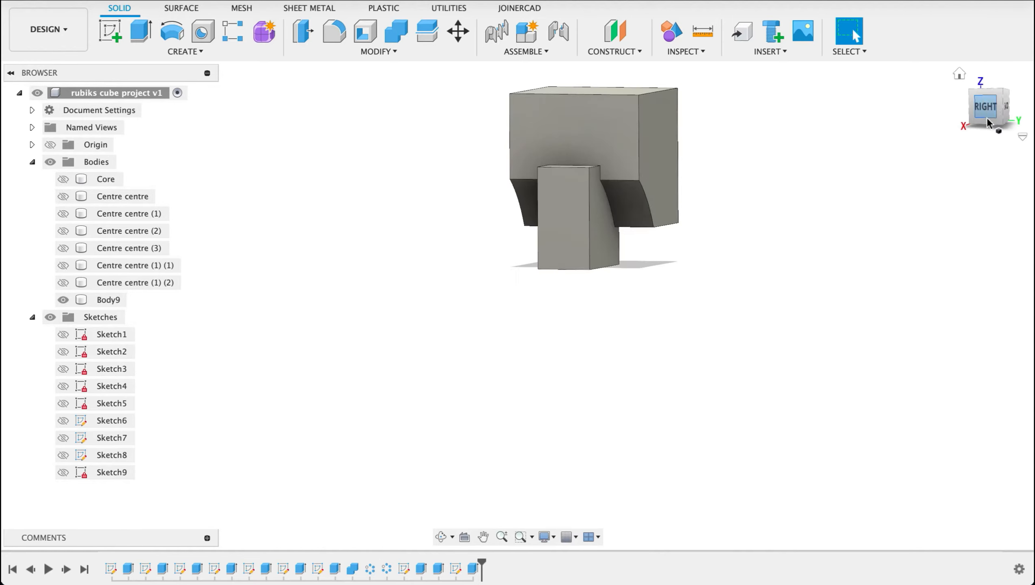
Step: Sketch a center point arc of 18.5 mm radius about the origin on the tab's inner face, spanning beyond both sides of the edge piece
click(110, 31)
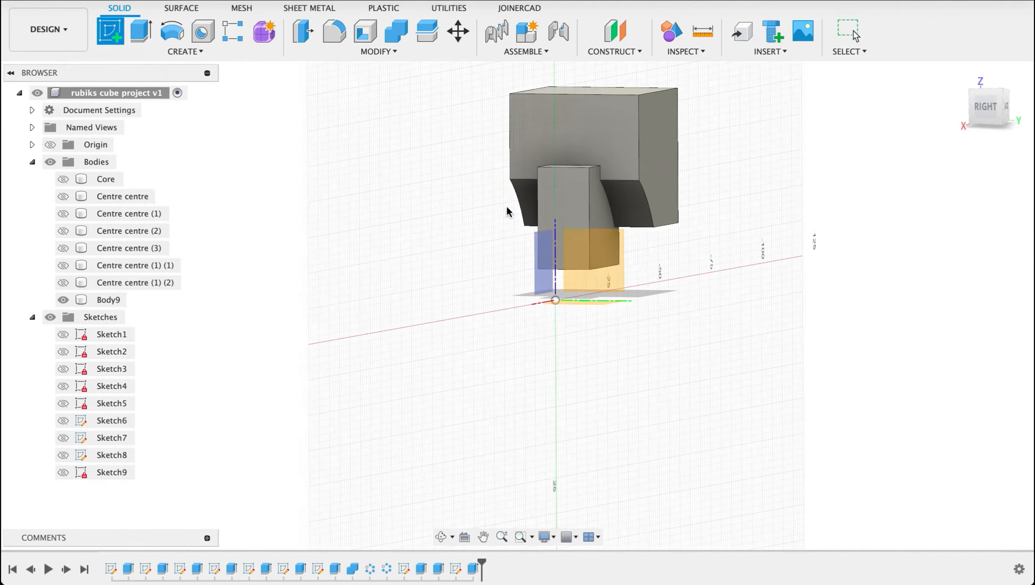
click(571, 194)
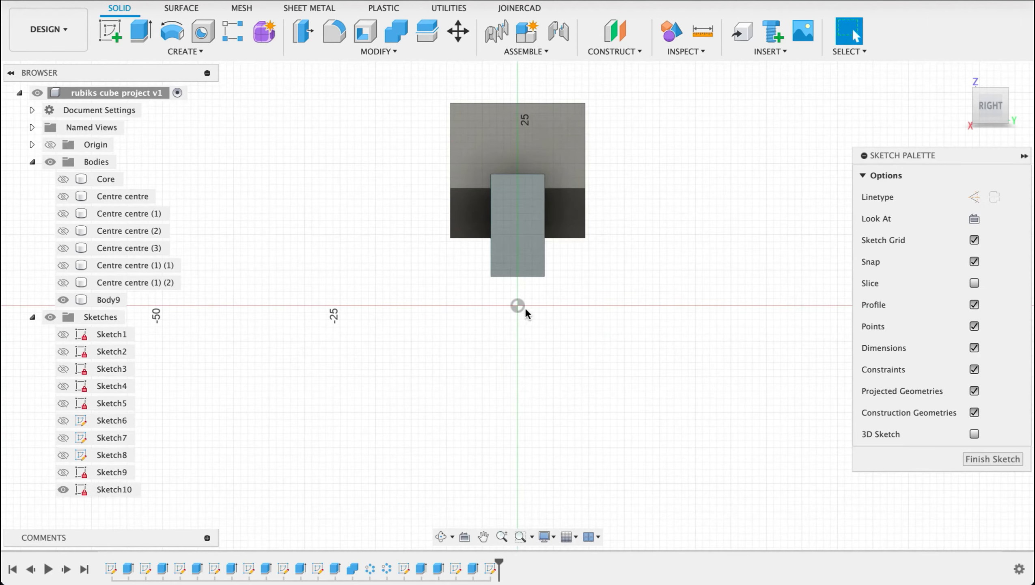
key(l)
click(187, 53)
mouse_move(164, 119)
click(315, 137)
click(518, 306)
text(18,5)
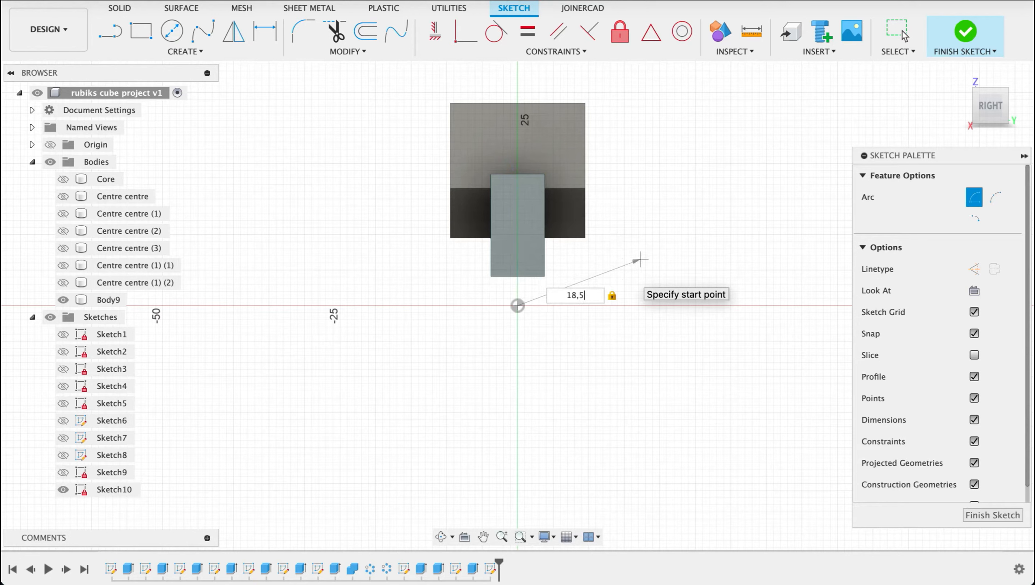
key(Return)
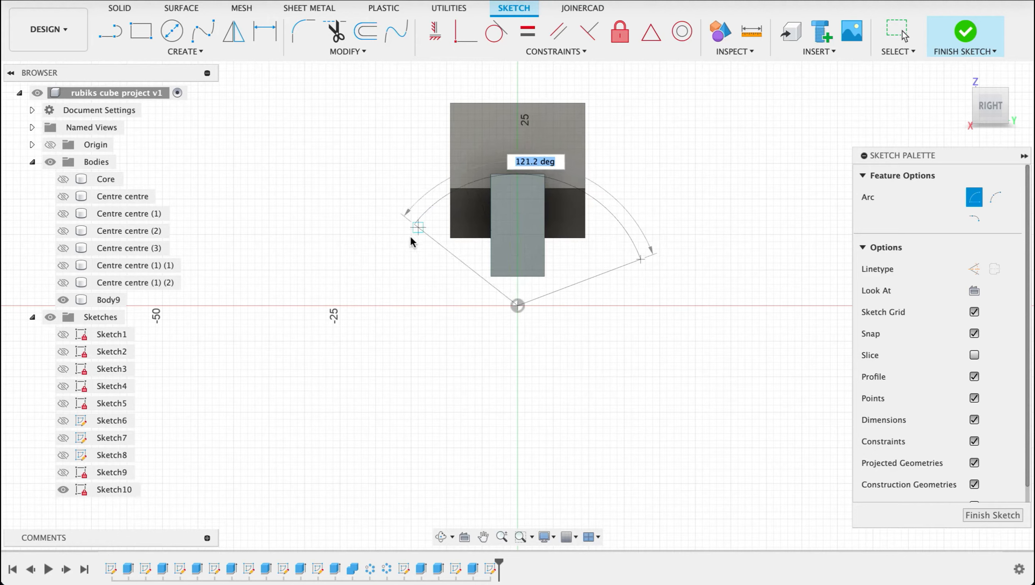
click(400, 257)
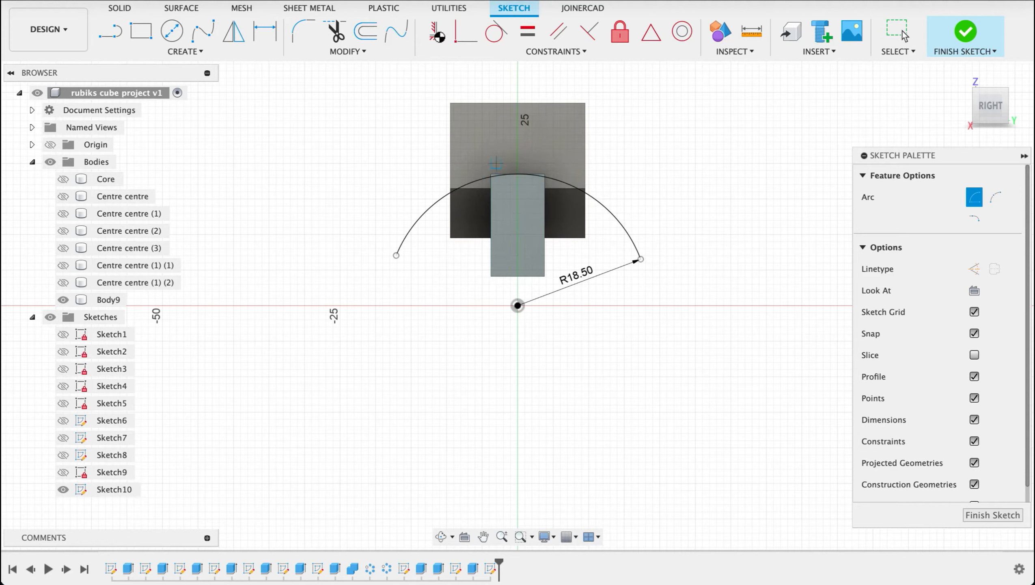
Step: Constrain the arc's two endpoints to be horizontally aligned
key(Escape)
click(435, 31)
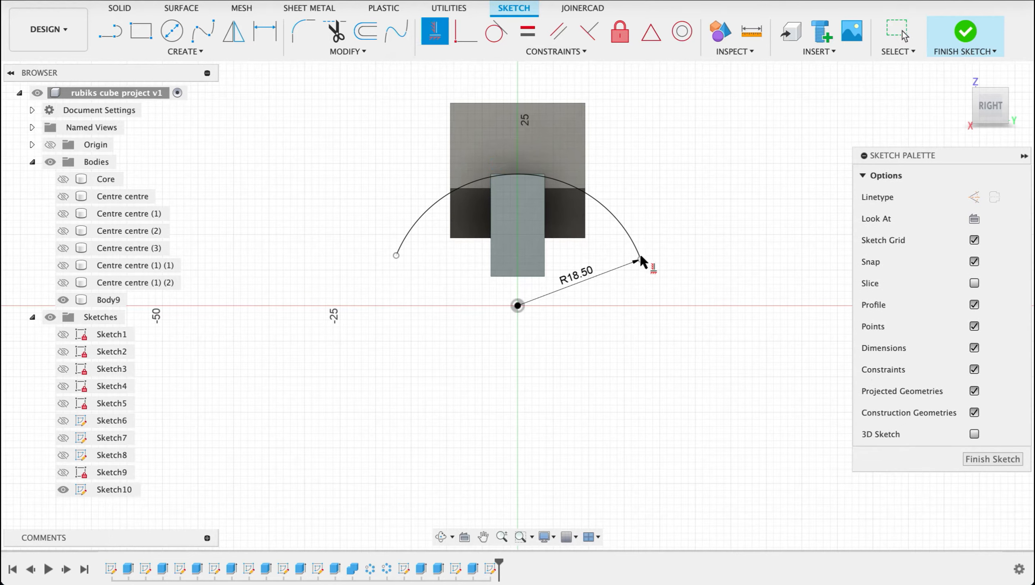
click(397, 254)
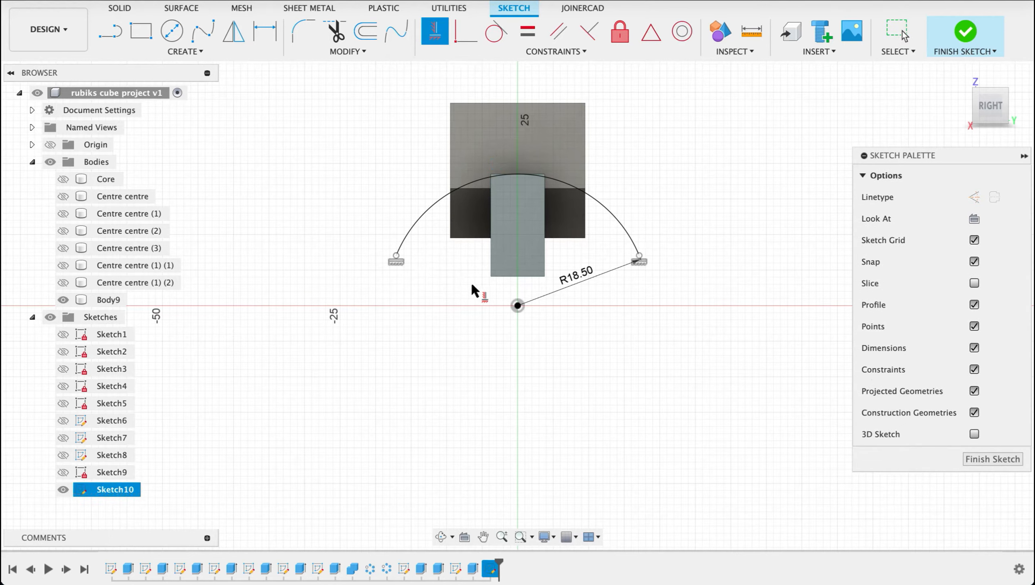
Step: Close the profile above the arc with three straight lines and apply a horizontal/vertical constraint to square up its sides
key(l)
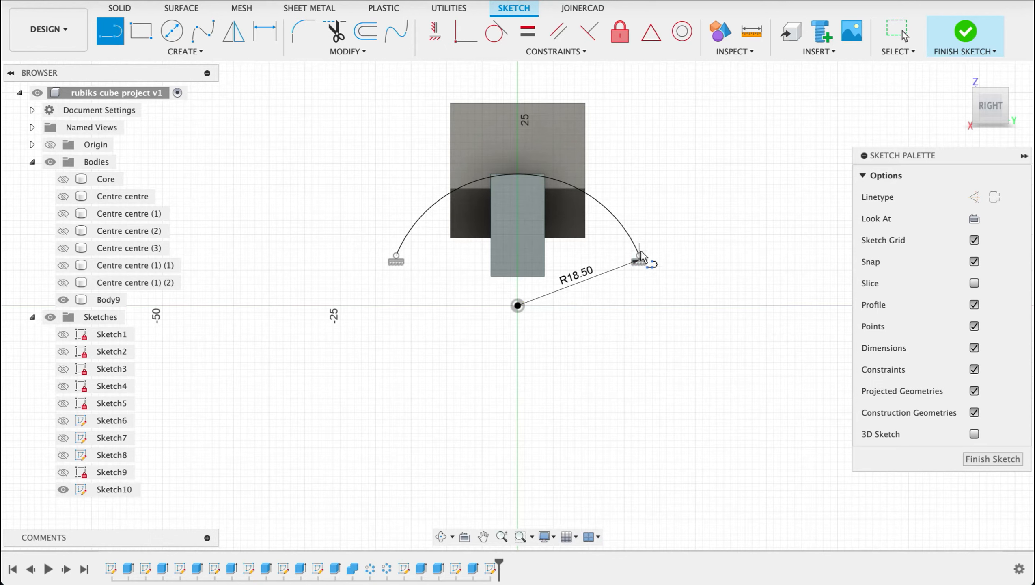
click(639, 257)
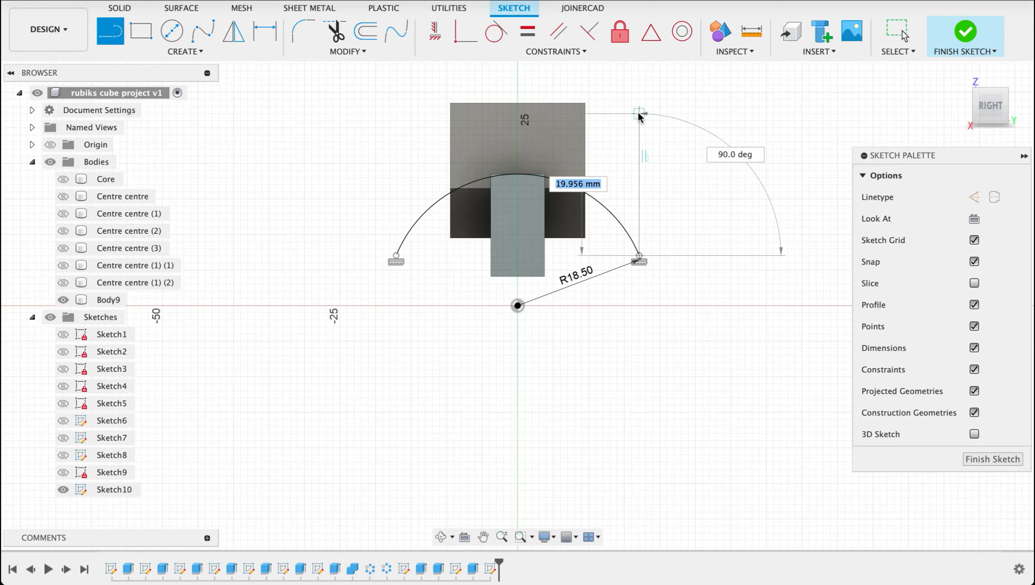
click(639, 113)
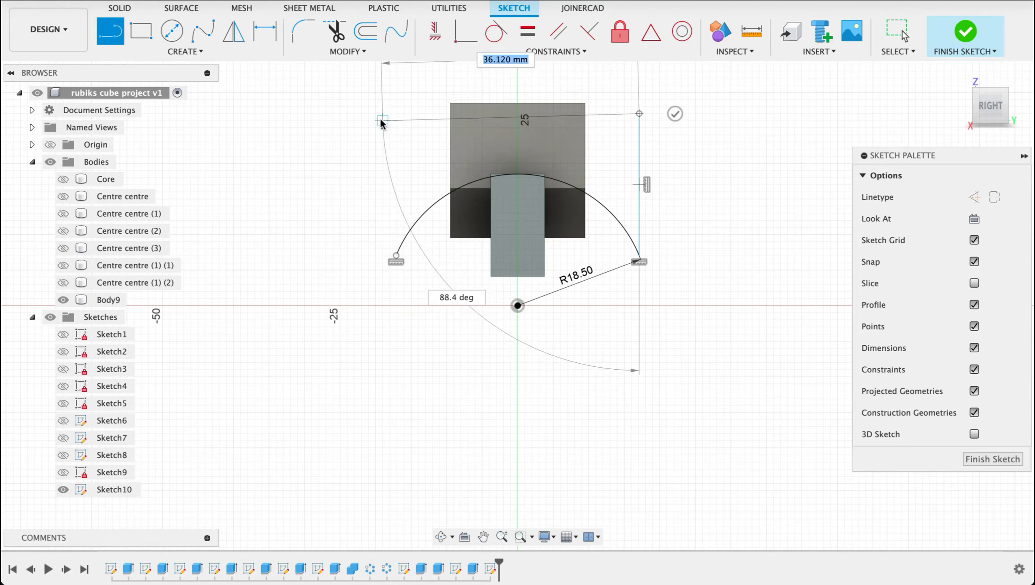
click(391, 114)
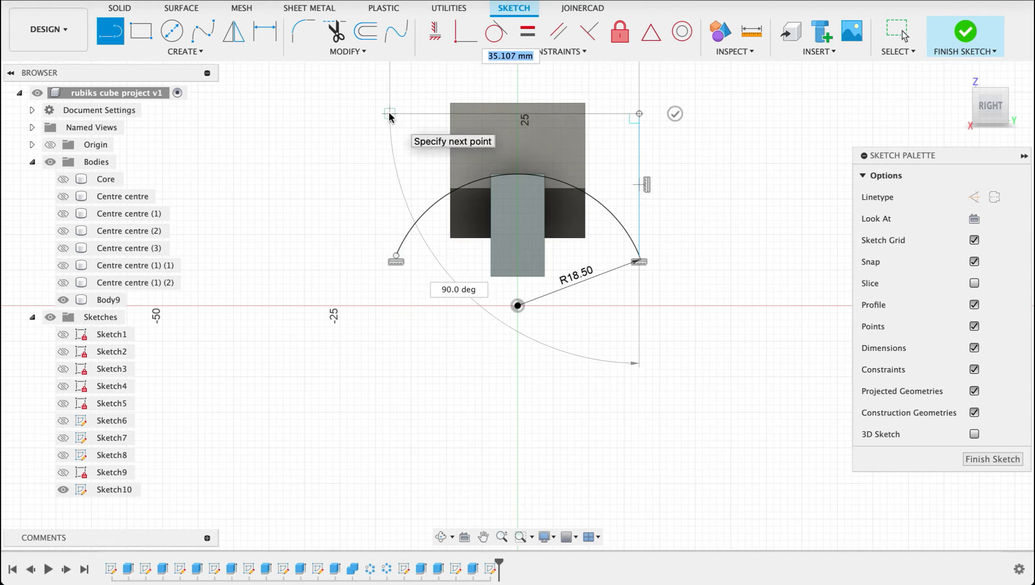
click(396, 255)
click(435, 31)
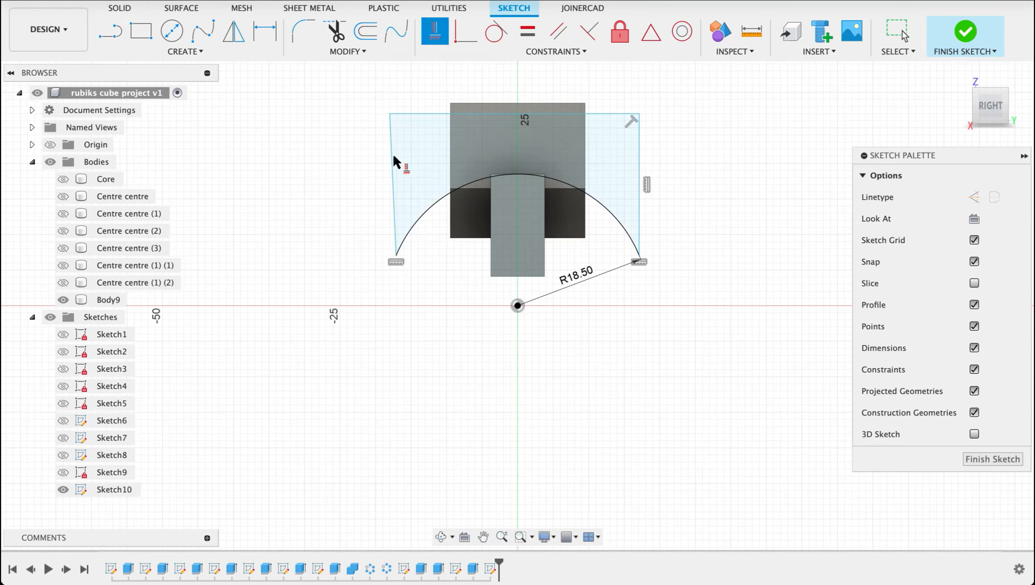
click(439, 113)
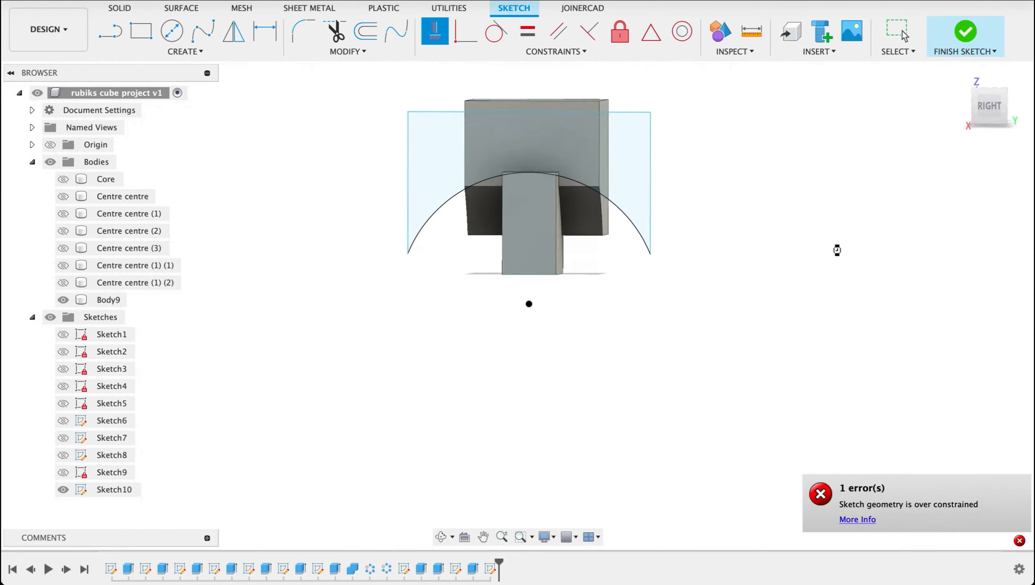
Step: Extrude the three regions above the arc as a cut through the tab, up to the cube block's inner face
click(141, 32)
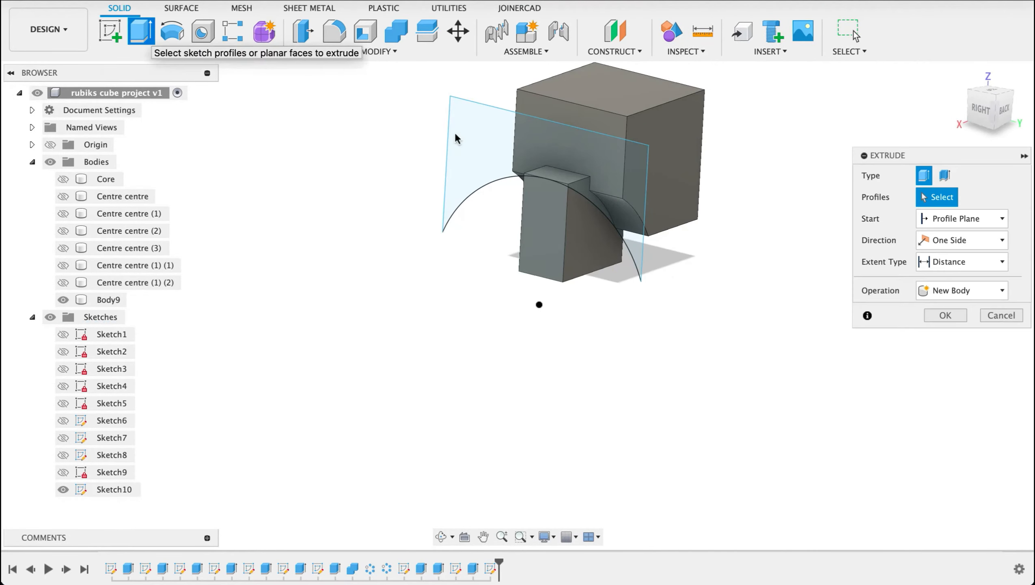
click(493, 188)
scroll(537, 194, up, 5)
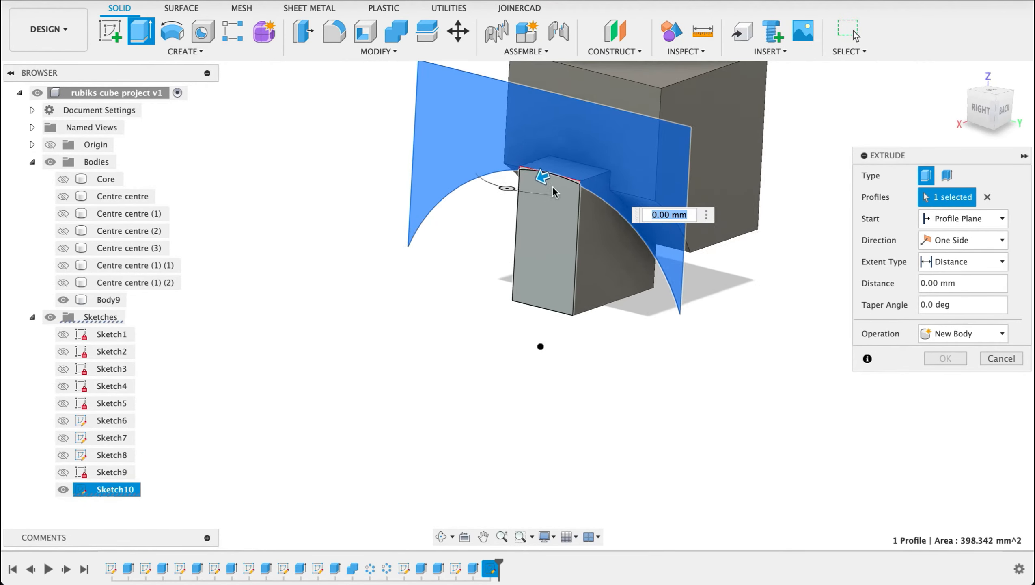
click(454, 138)
scroll(462, 217, down, 6)
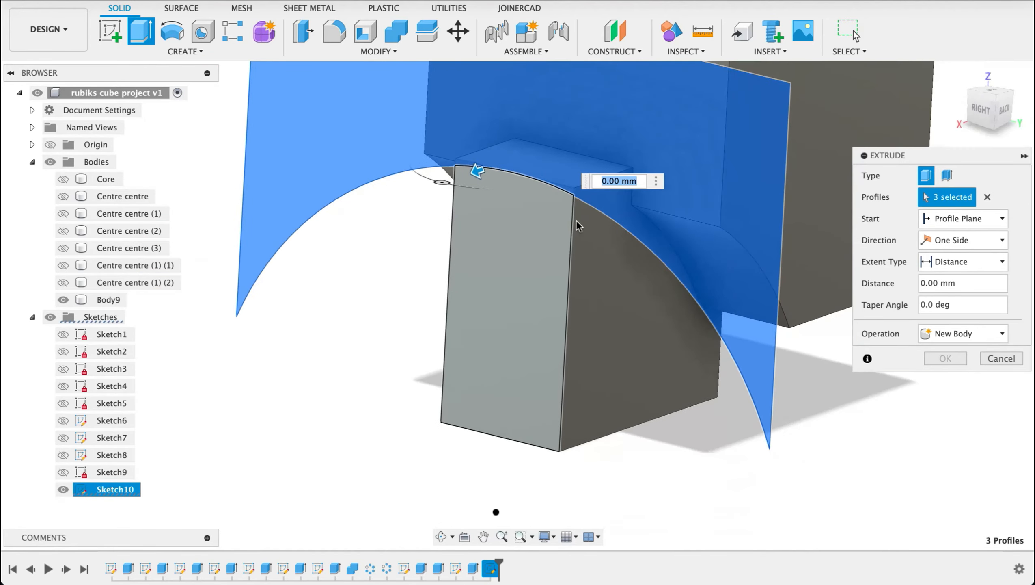
click(941, 263)
click(943, 296)
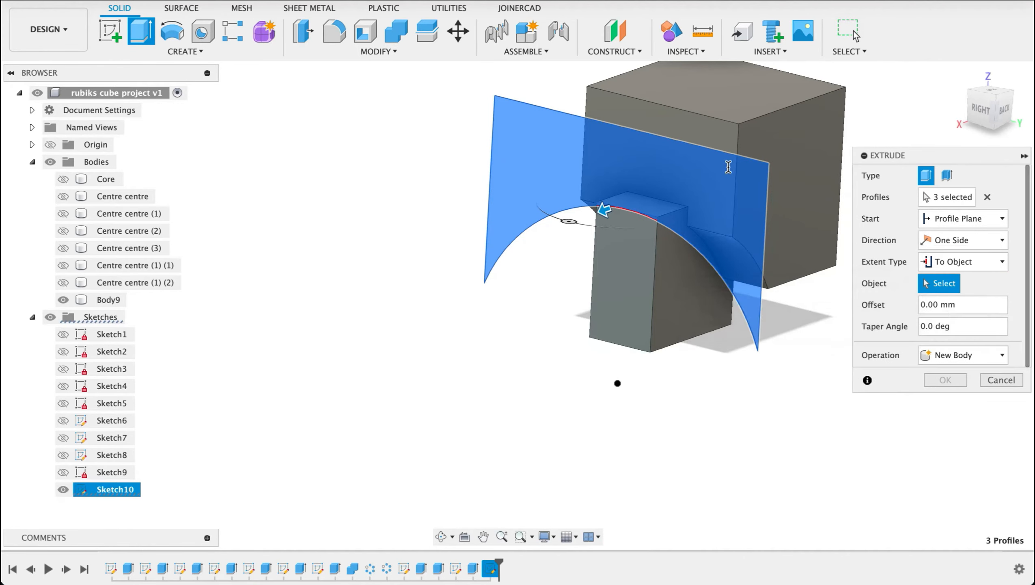
click(777, 243)
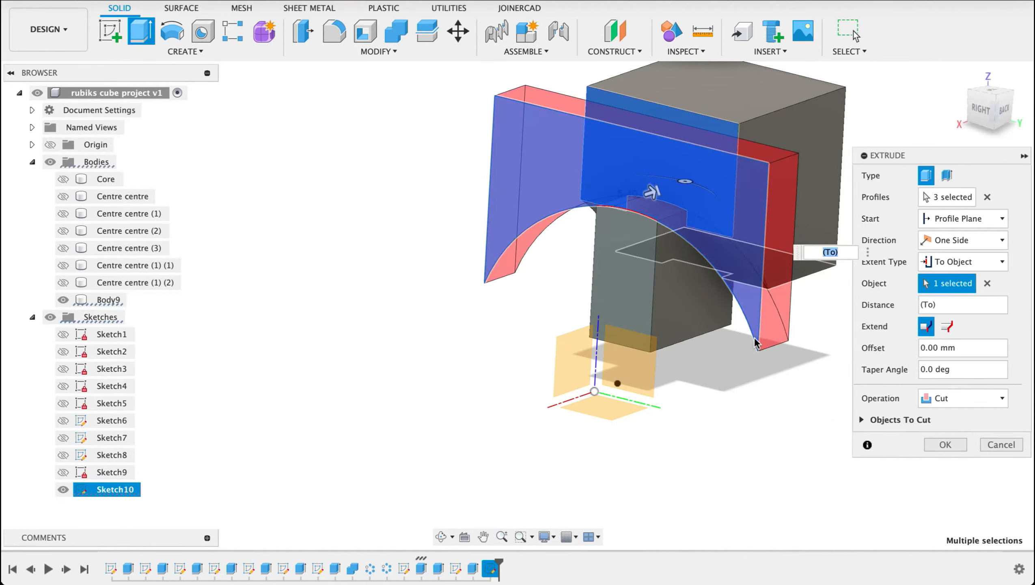
shift+middle_drag(705, 379, 659, 380)
click(958, 447)
Step: Sketch a center point arc of 18.5 mm radius about the origin on the tab's bottom face, spanning beyond both sides of the edge piece
mouse_move(732, 379)
shift+middle_down()
mouse_move(793, 356)
mouse_move(778, 289)
mouse_move(964, 112)
shift+middle_up()
click(988, 81)
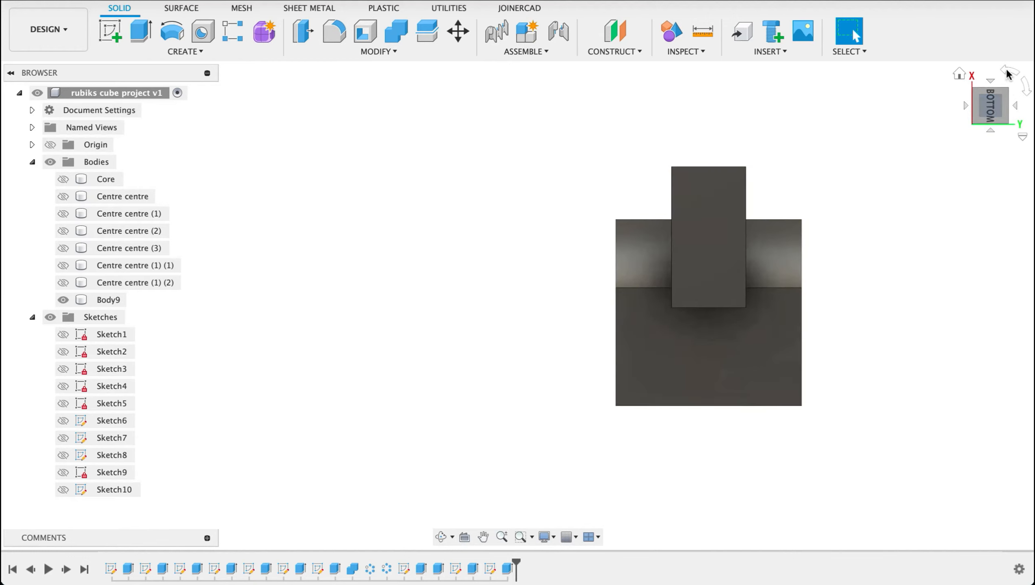
click(1007, 70)
click(1006, 71)
middle_drag(642, 237, 745, 209)
click(111, 31)
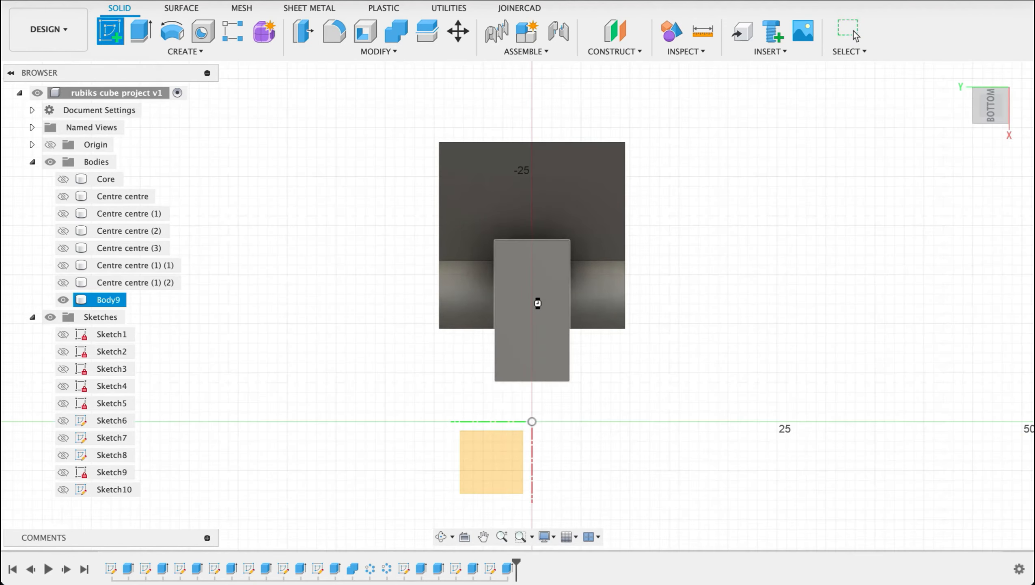
click(557, 308)
click(185, 52)
click(311, 143)
click(558, 397)
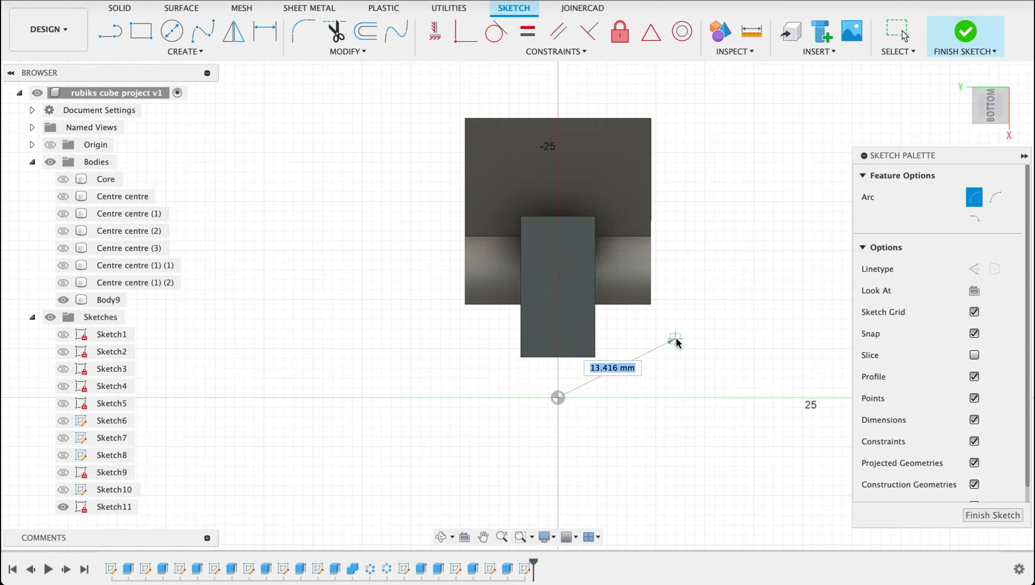
text(18.5)
key(Return)
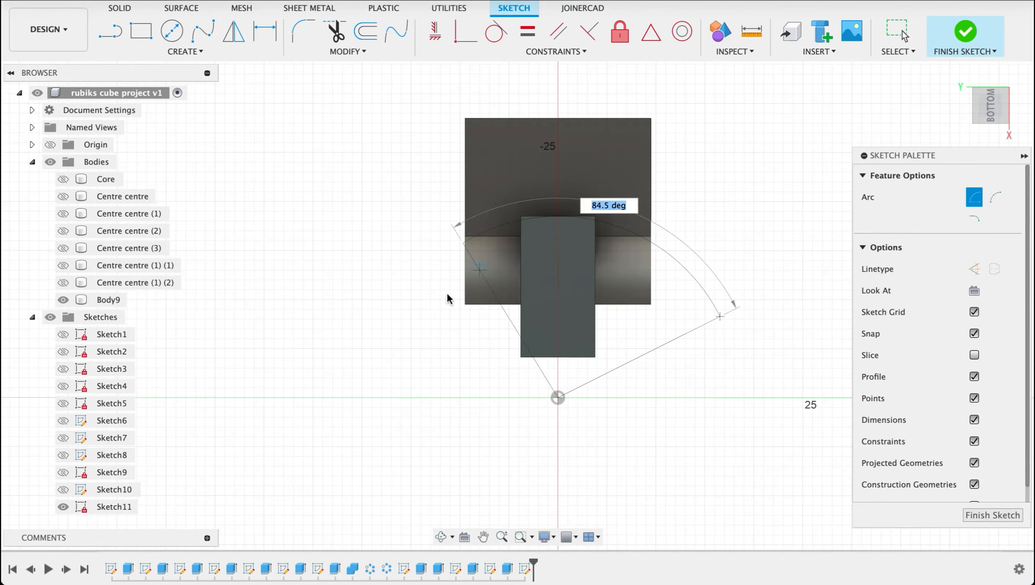
click(428, 326)
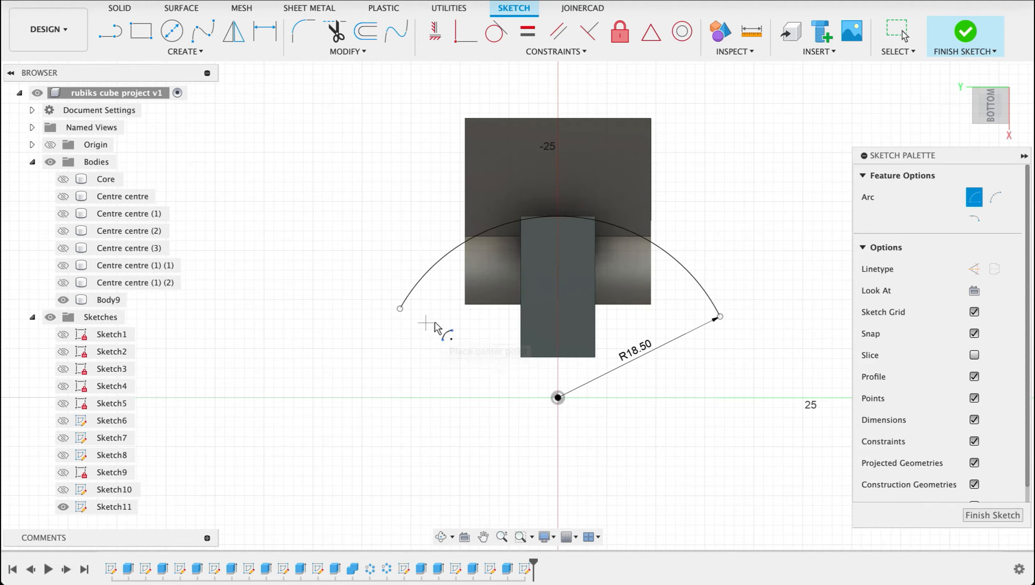
Step: Align the two endpoints of the new 18.5 mm arc horizontally with a horizontal/vertical constraint
click(435, 32)
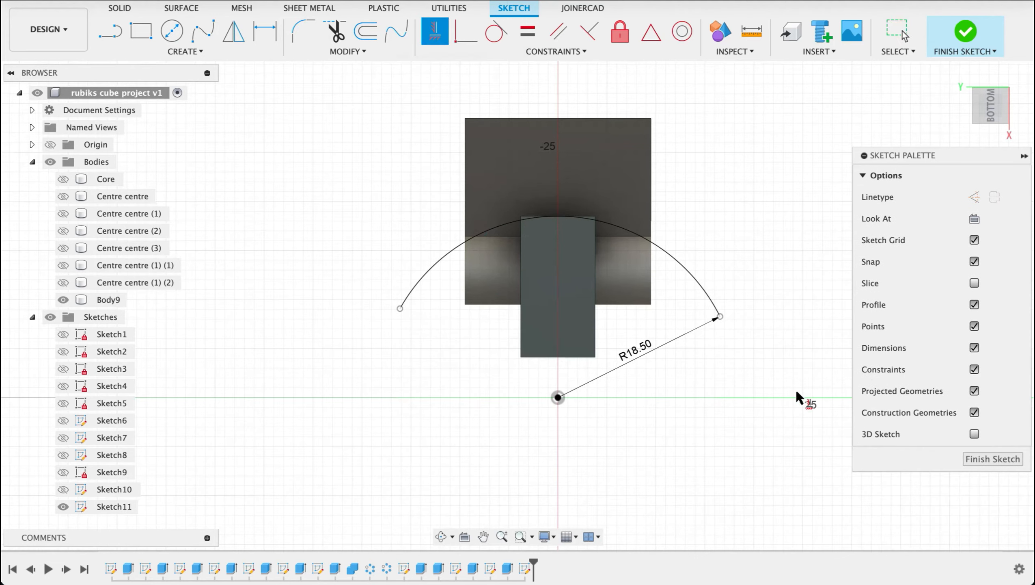
click(719, 316)
click(400, 308)
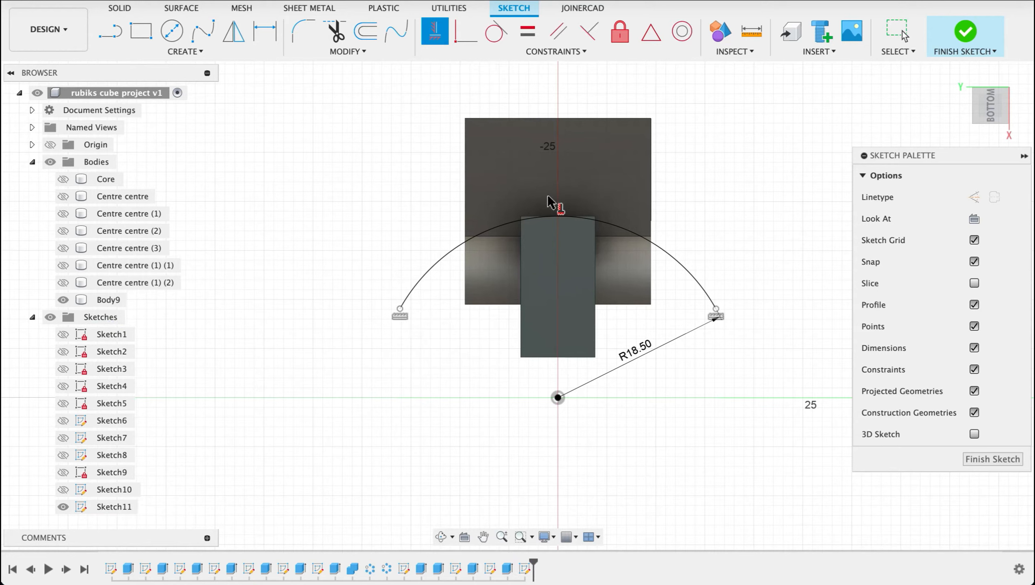
Step: Close the profile above the arc with three straight lines, square up its side and top lines with horizontal/vertical constraints, and finish the sketch
key(l)
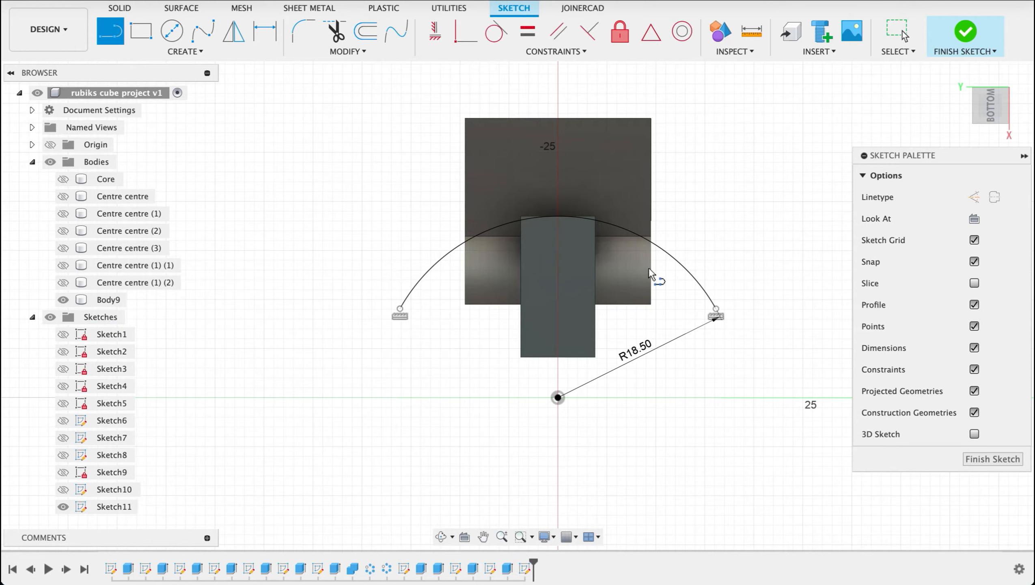
click(717, 309)
click(716, 137)
click(370, 141)
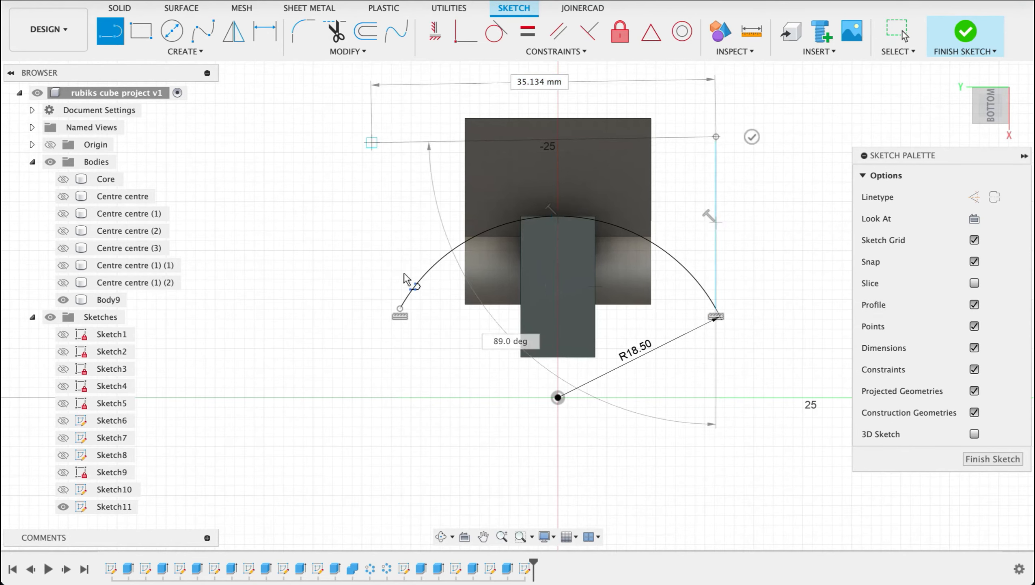
click(400, 310)
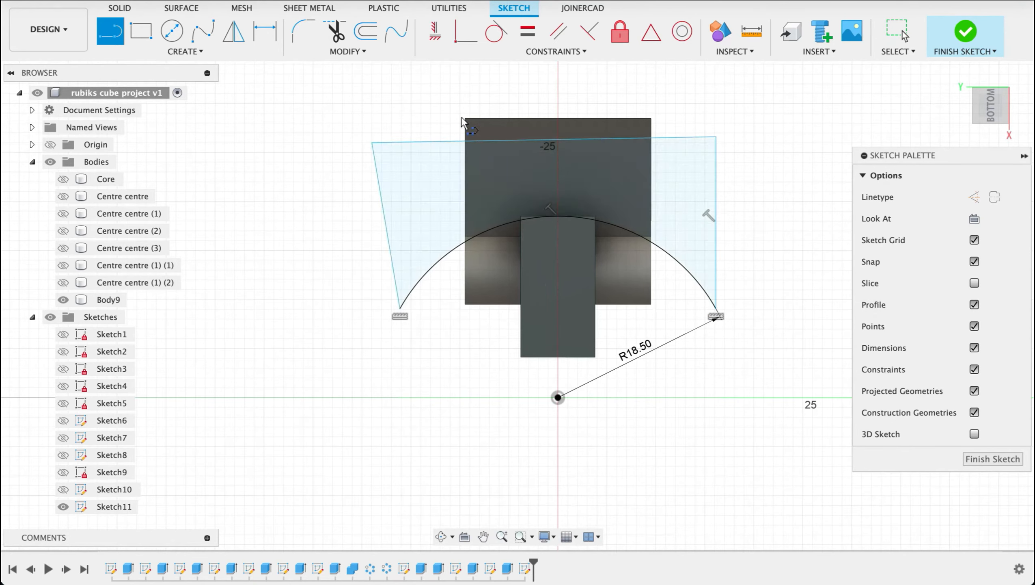
click(435, 31)
click(381, 196)
click(430, 141)
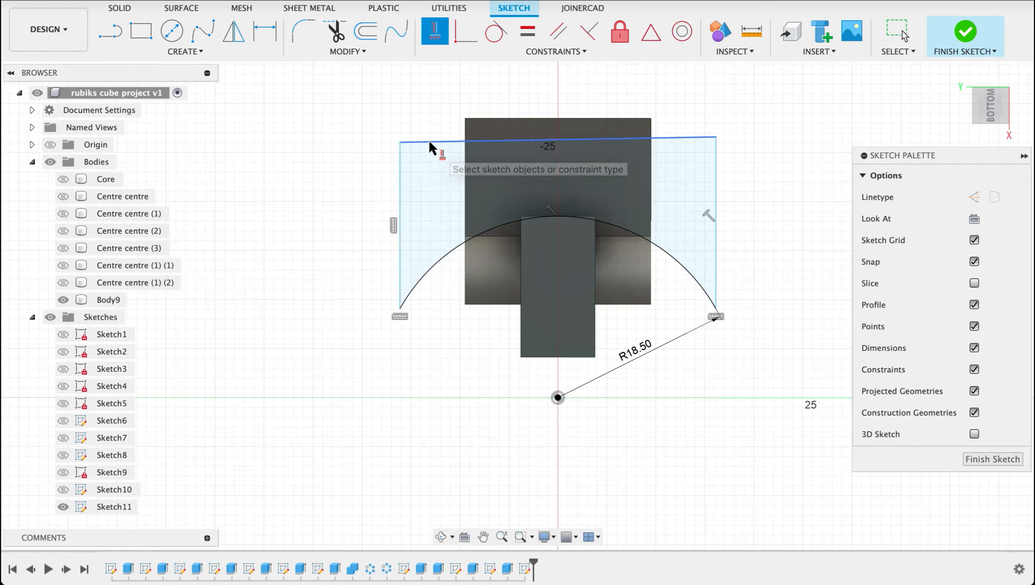
click(716, 187)
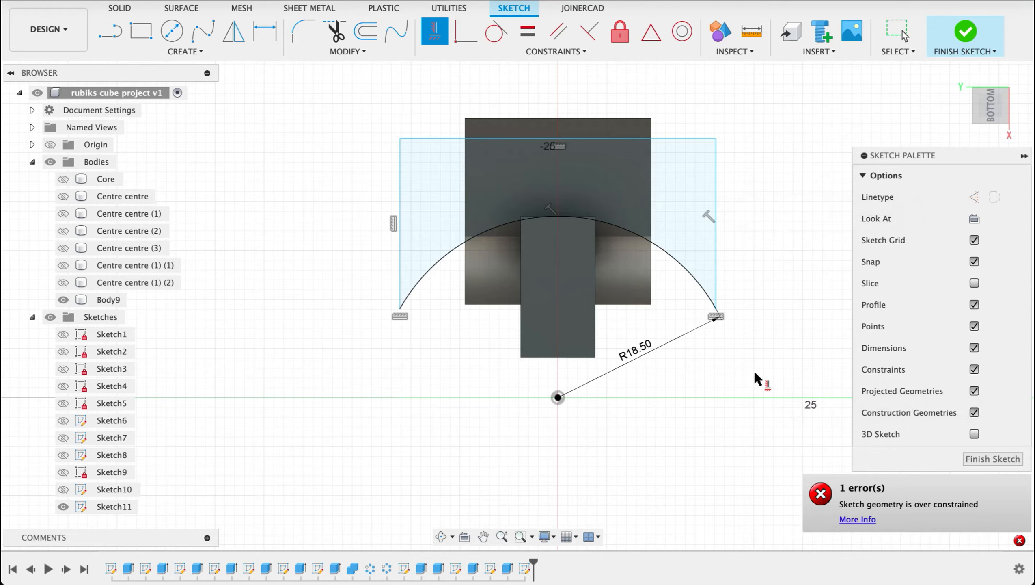
click(1002, 459)
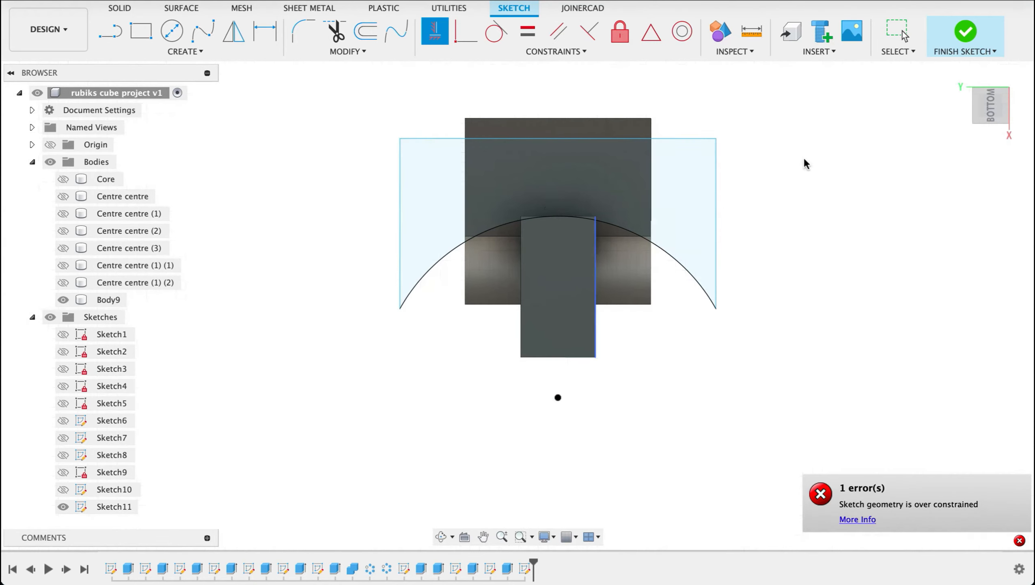
Step: Extrude the three regions above the arc as a cut through the tab, to the object extent of the cube block's bottom face
shift+middle_drag(855, 174, 841, 219)
click(141, 31)
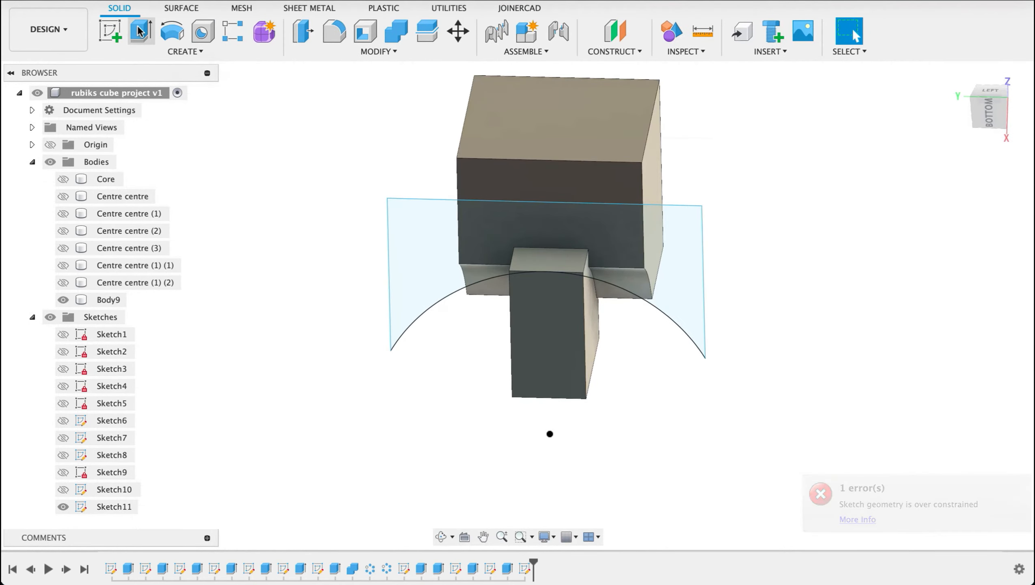
click(461, 270)
scroll(511, 279, up, 5)
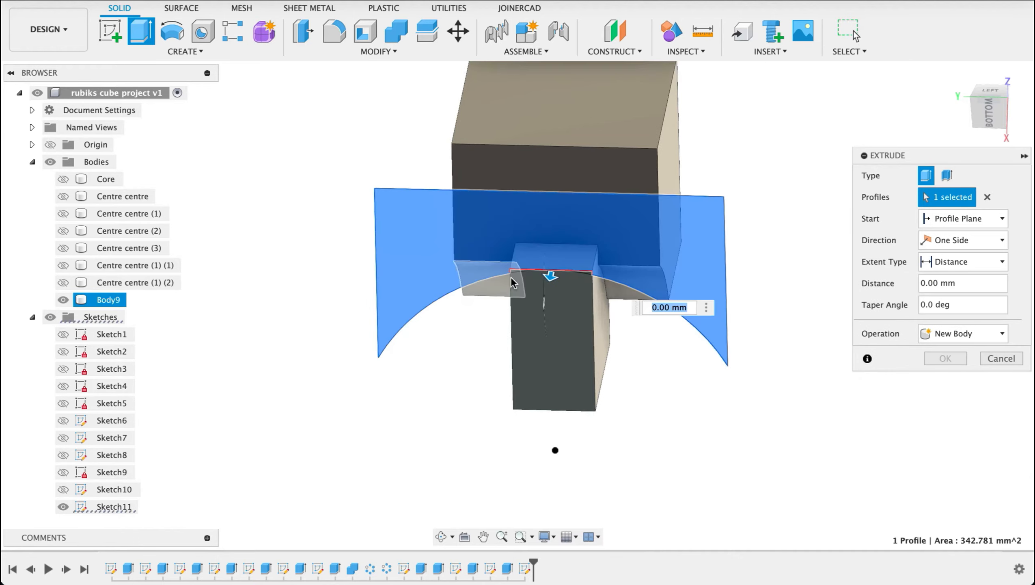
scroll(519, 269, up, 3)
click(606, 266)
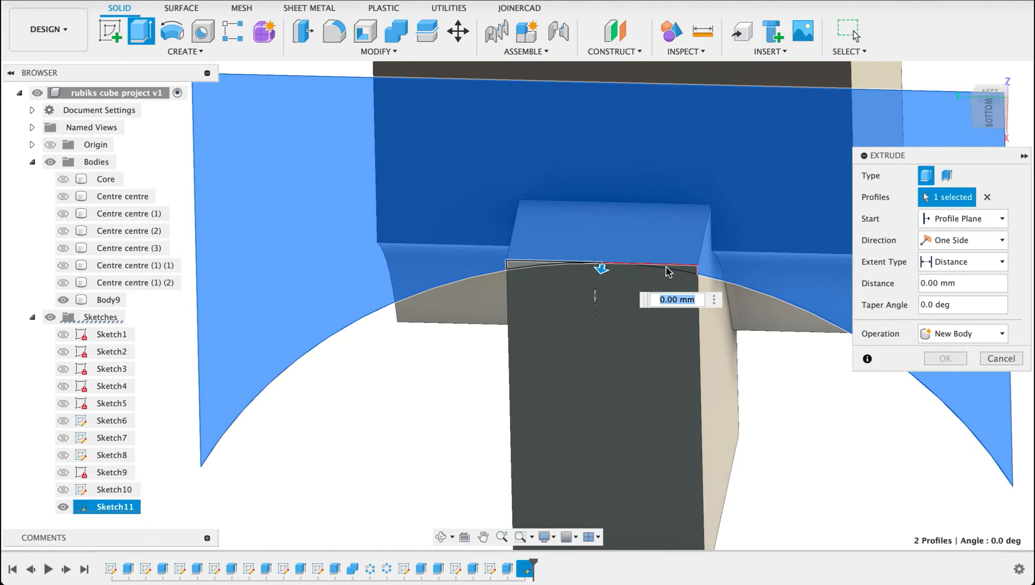
click(682, 271)
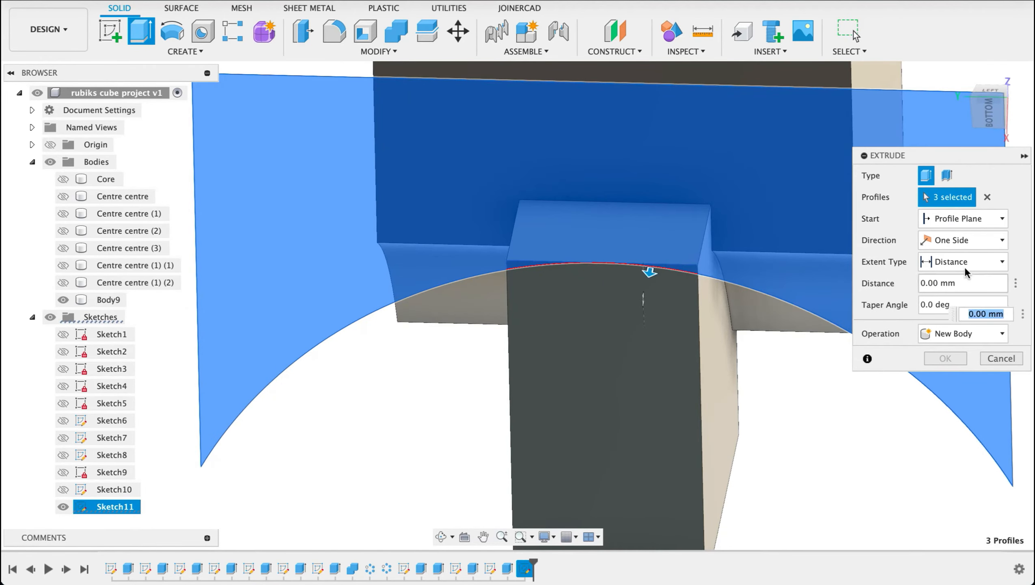
click(994, 261)
click(958, 295)
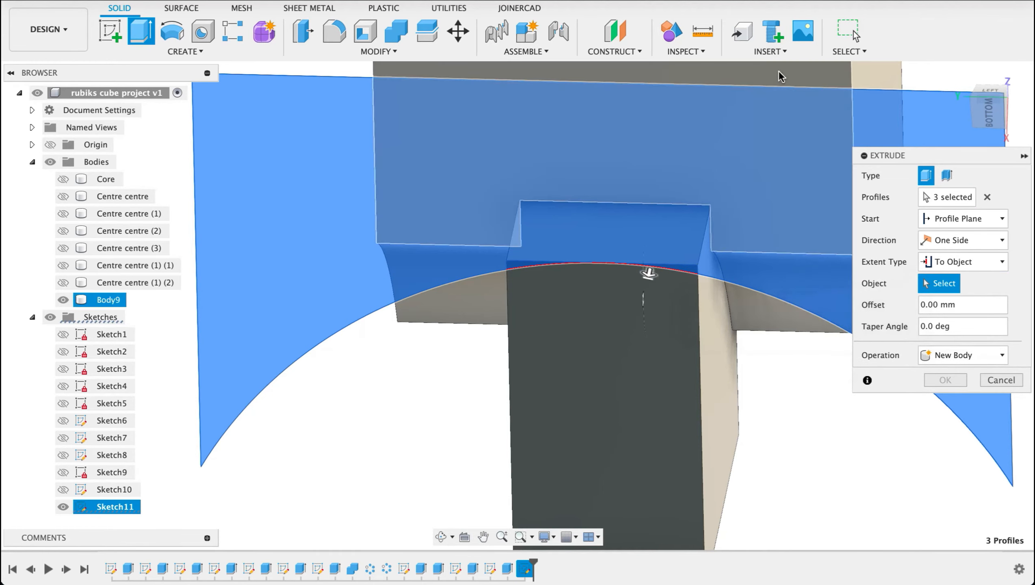
click(765, 92)
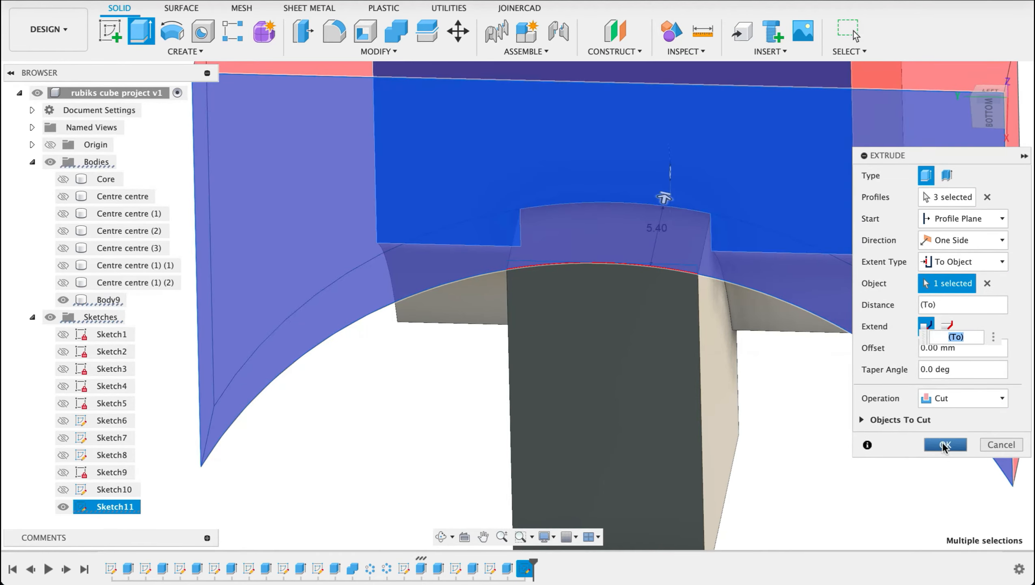
click(945, 445)
Step: Circular-pattern the edge piece body about the core's central axis with full distribution and a quantity of 4
shift+middle_drag(890, 423, 871, 389)
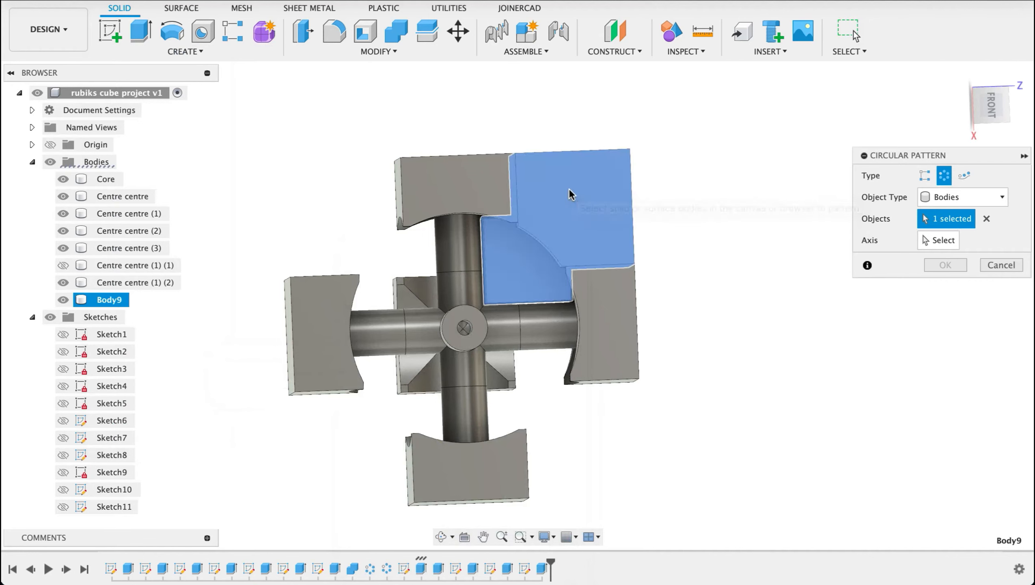
click(568, 188)
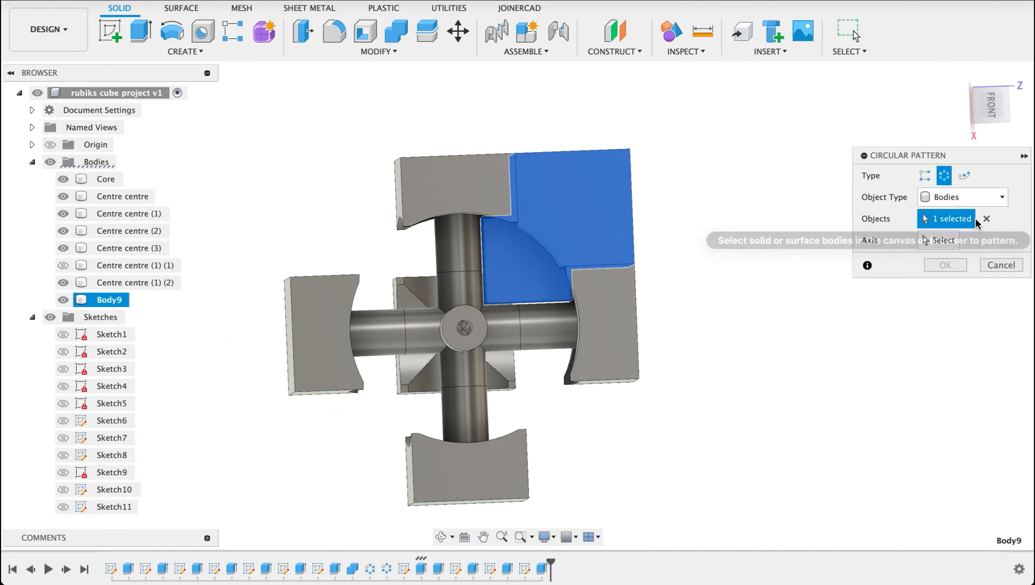
click(941, 240)
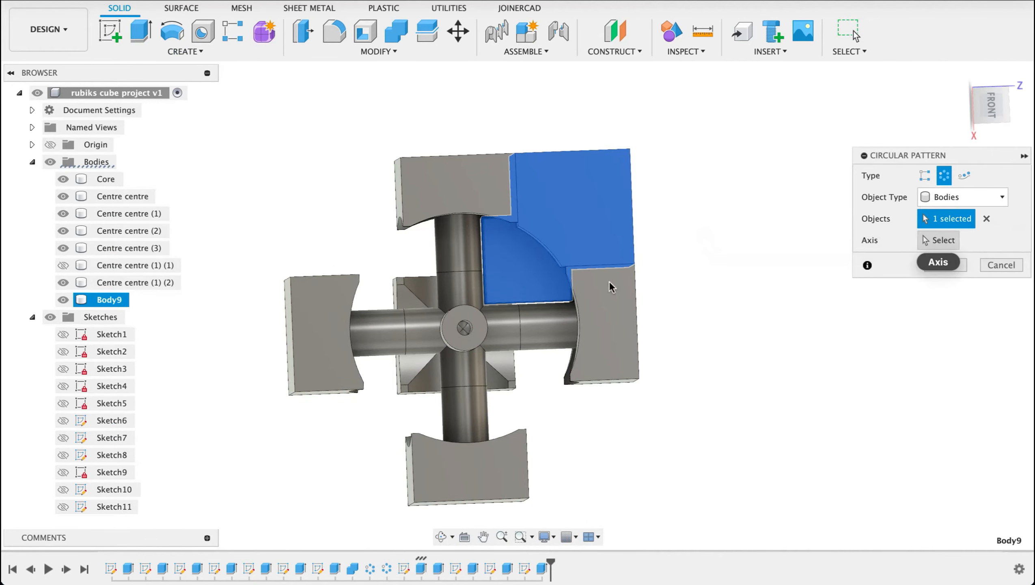
click(466, 336)
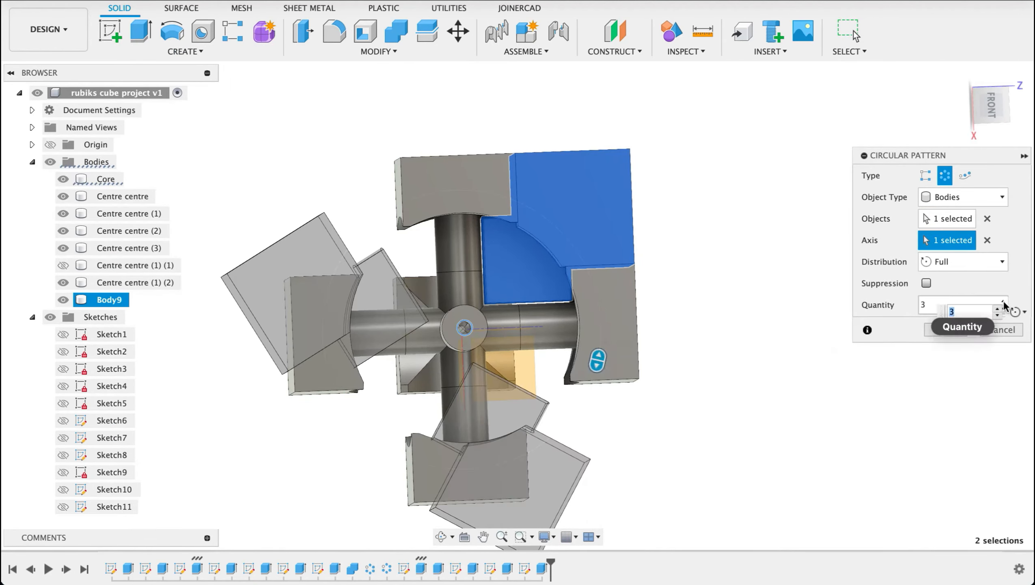
click(1003, 302)
click(964, 331)
Step: Circular-pattern edge piece Body12 about the axis of Centre centre (2), using symmetric distribution over 180 degrees and a quantity of 3
shift+middle_drag(730, 307, 872, 295)
shift+middle_drag(872, 296, 888, 293)
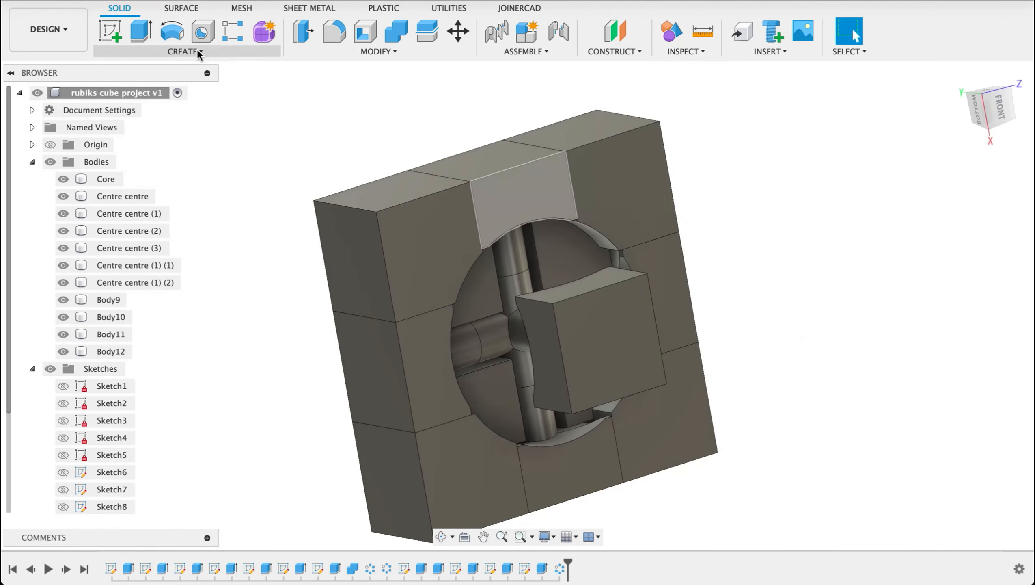
click(198, 52)
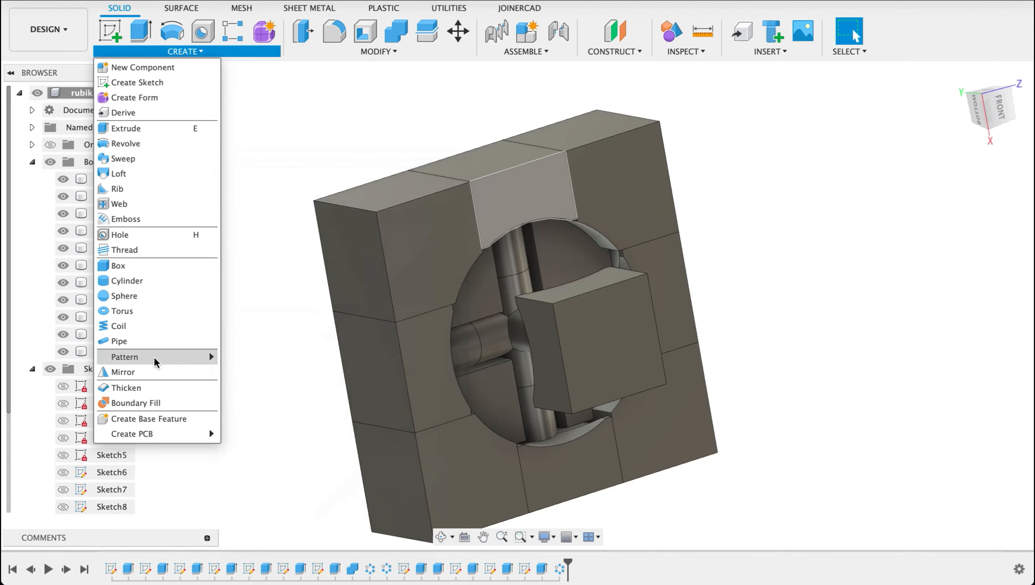
mouse_move(167, 360)
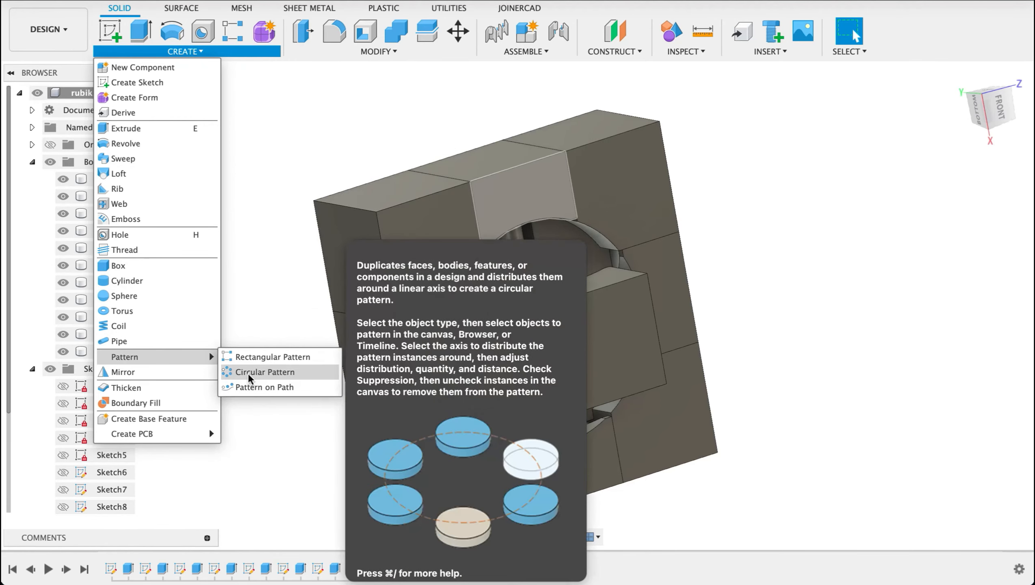
click(251, 373)
click(439, 238)
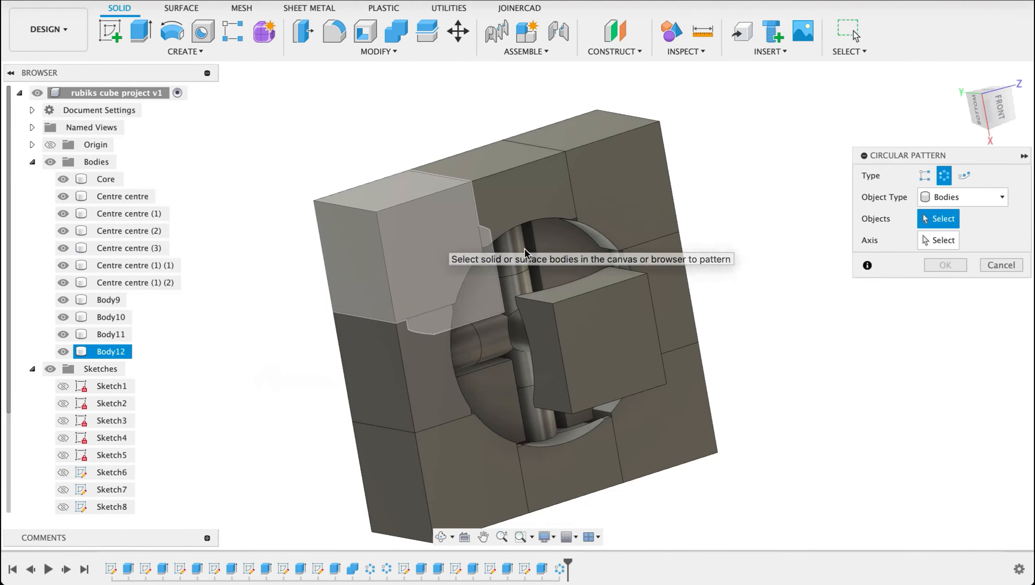
click(939, 240)
shift+middle_drag(696, 369, 614, 286)
click(569, 368)
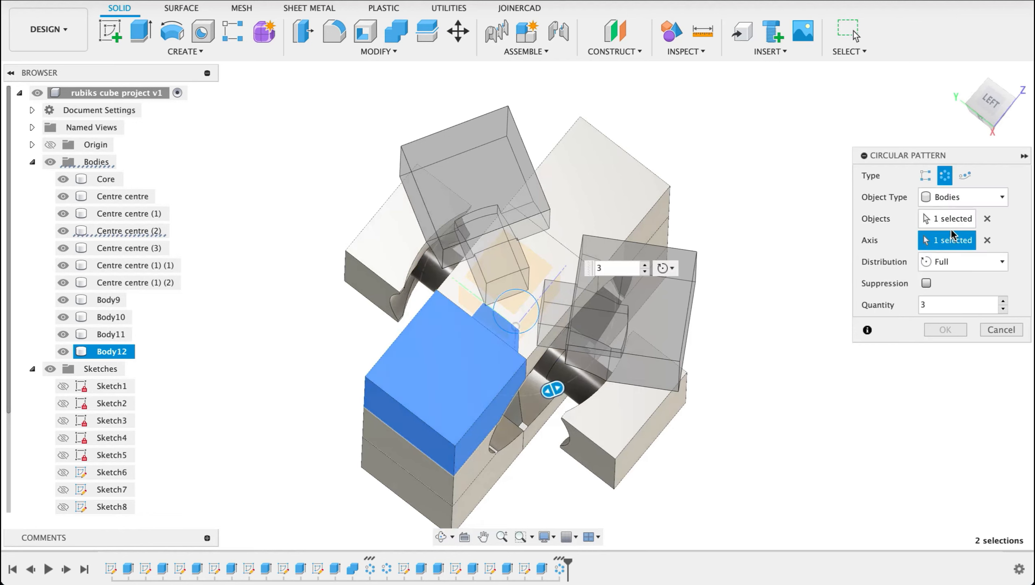
click(935, 262)
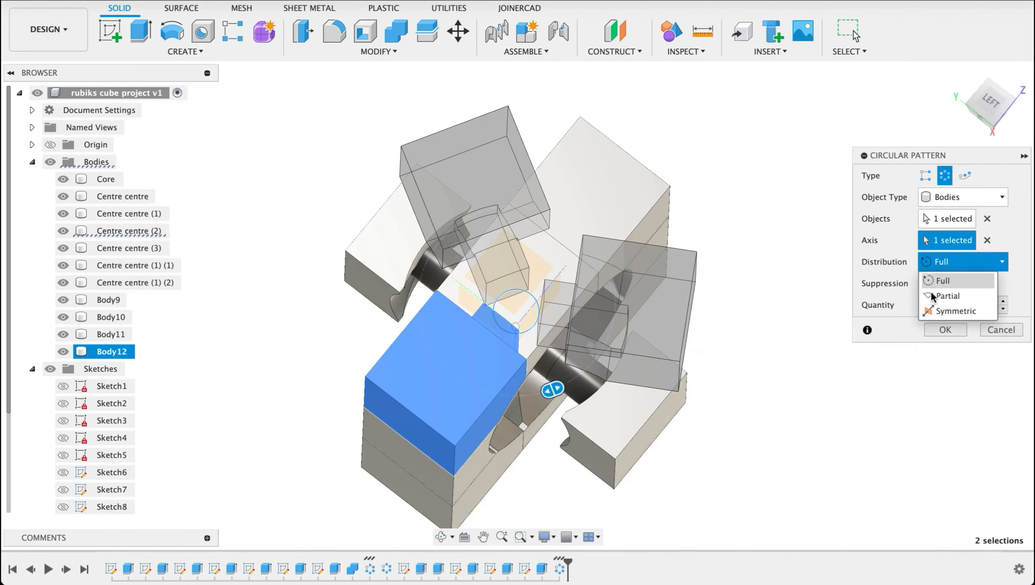
click(938, 309)
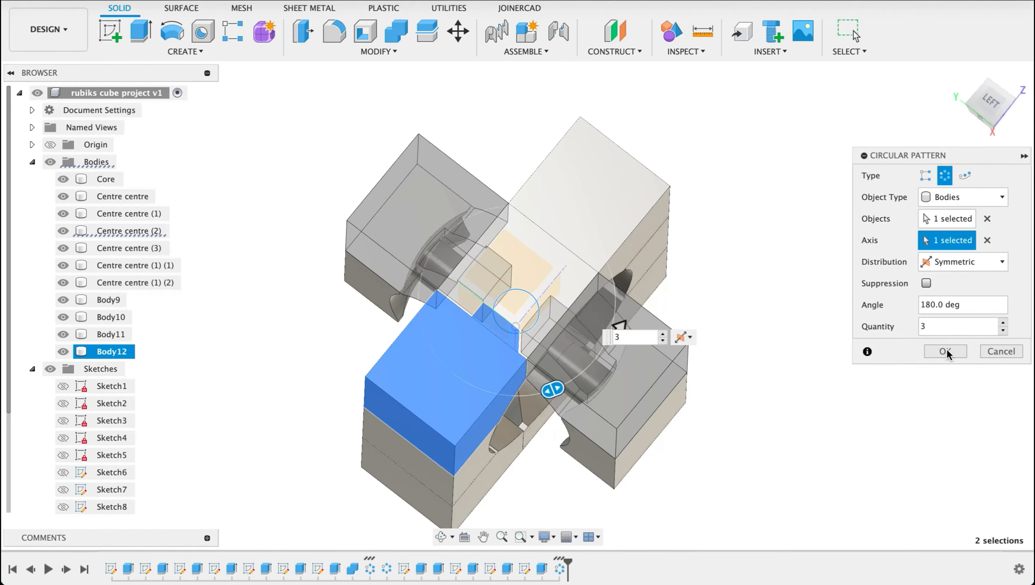
click(945, 351)
Step: Circular-pattern edge piece Body11 about the axis of Centre centre, using symmetric distribution over 180 degrees and a quantity of 3
shift+middle_drag(825, 342, 676, 179)
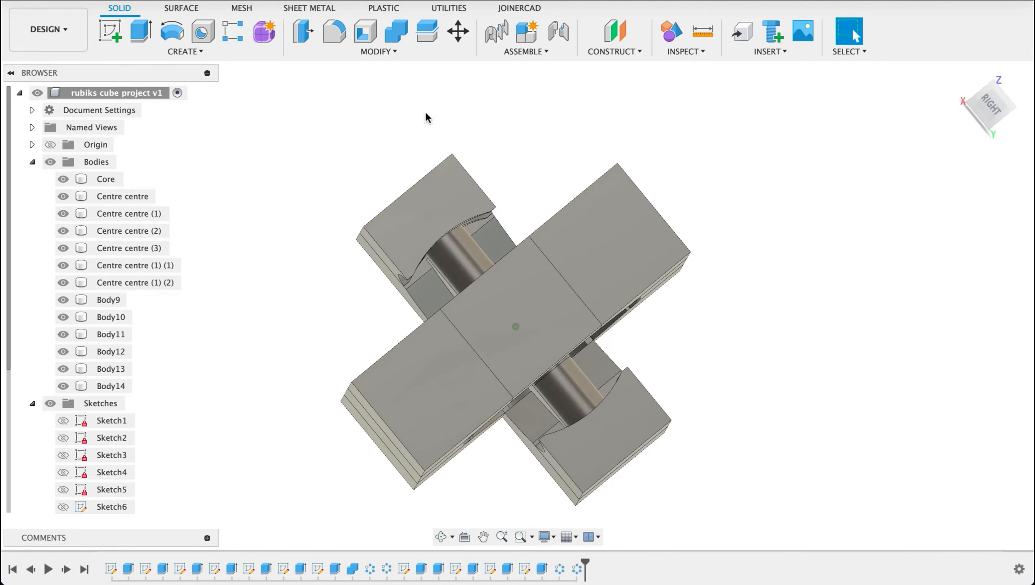
click(184, 51)
mouse_move(164, 357)
click(262, 372)
click(434, 389)
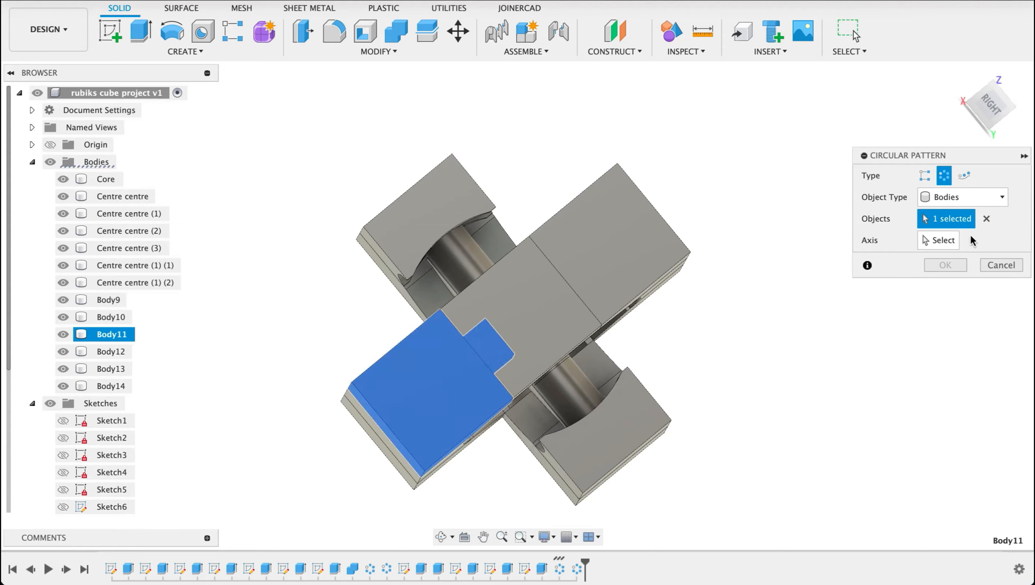
click(950, 245)
shift+middle_drag(796, 344, 614, 286)
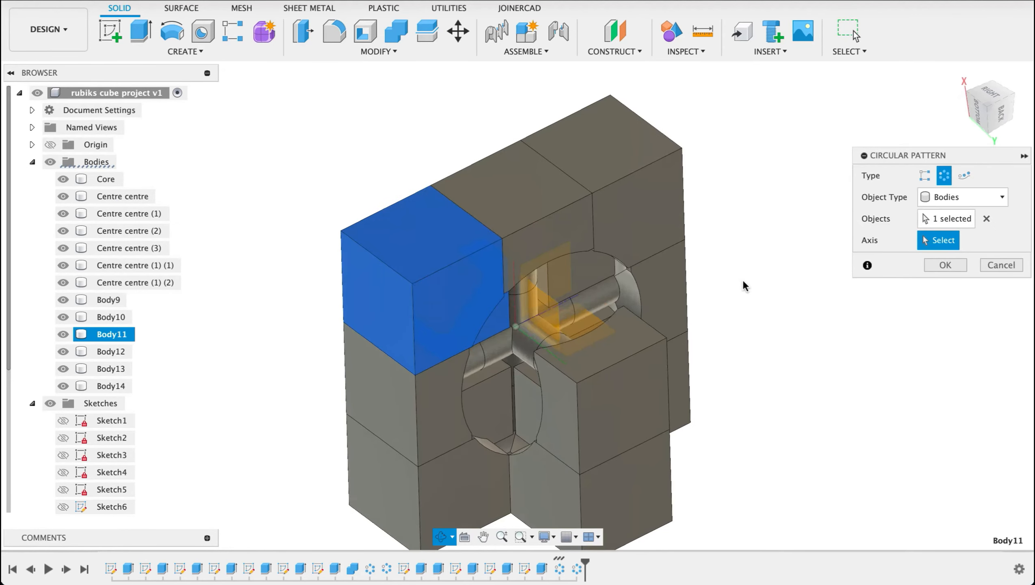
click(527, 300)
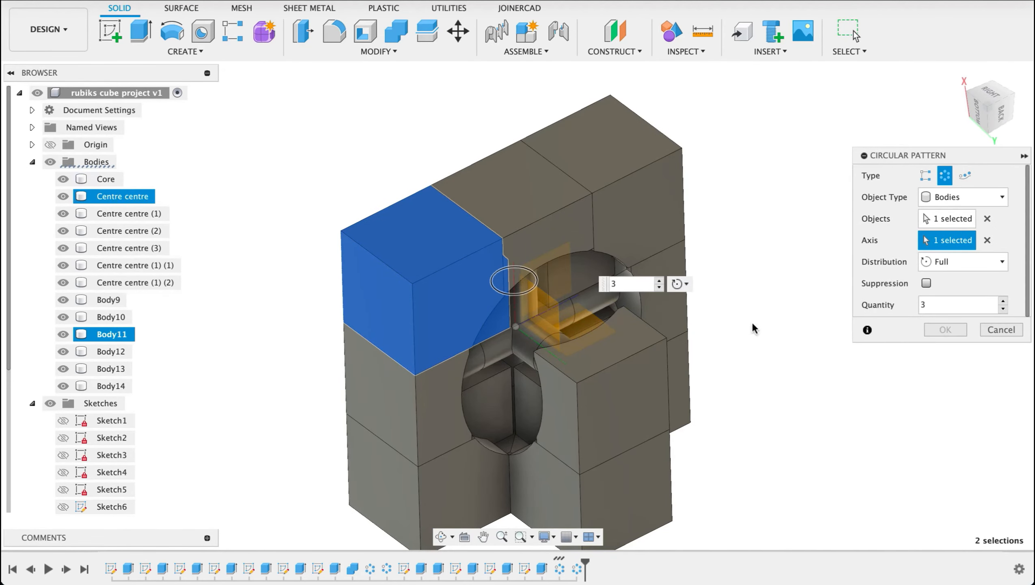
click(948, 265)
click(948, 363)
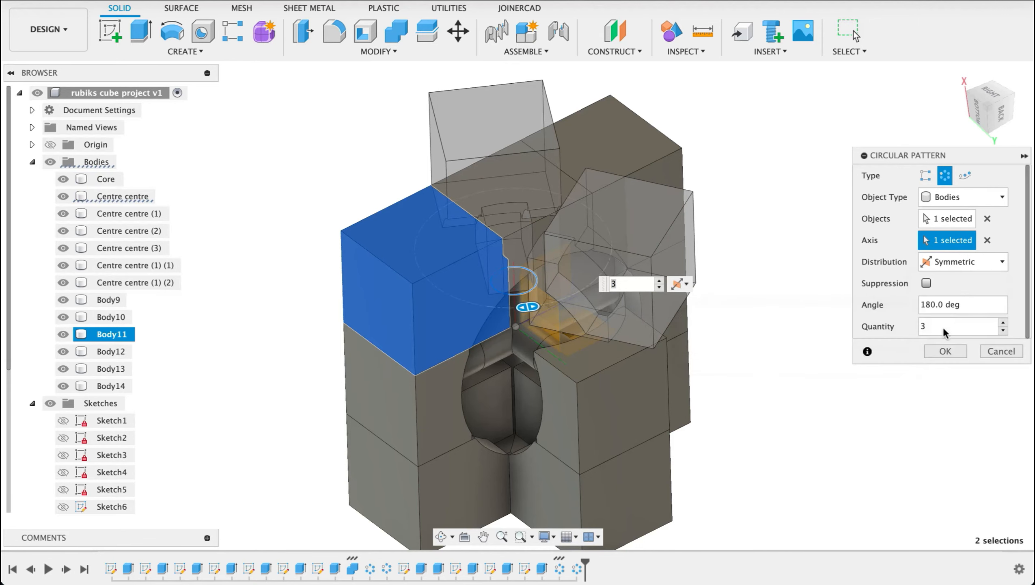
click(946, 351)
Step: Circular-pattern Centre edge (1) about the core's round arm, using symmetric distribution over 180 degrees and a quantity of 3
shift+middle_drag(892, 326, 909, 294)
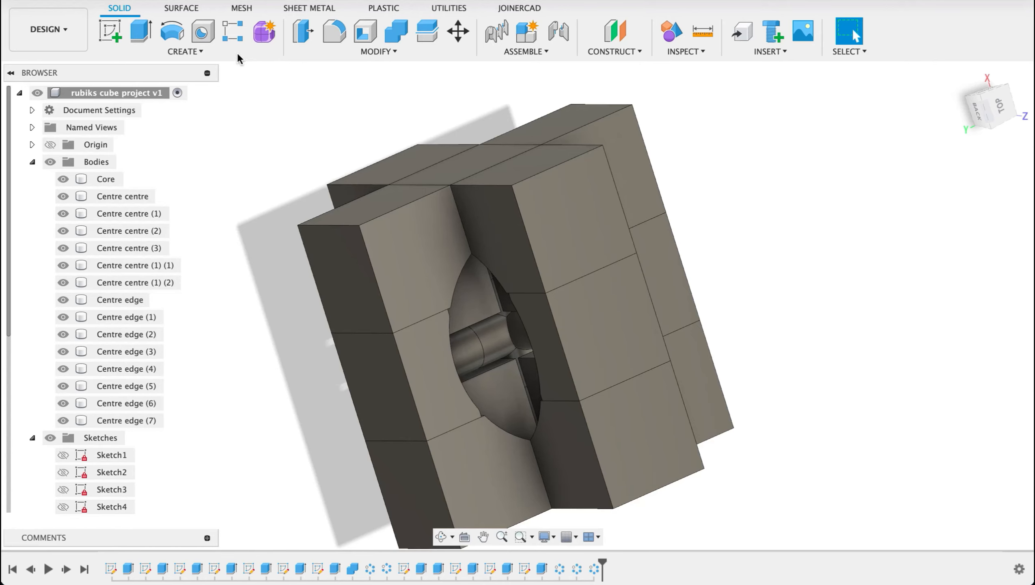
click(205, 50)
mouse_move(179, 356)
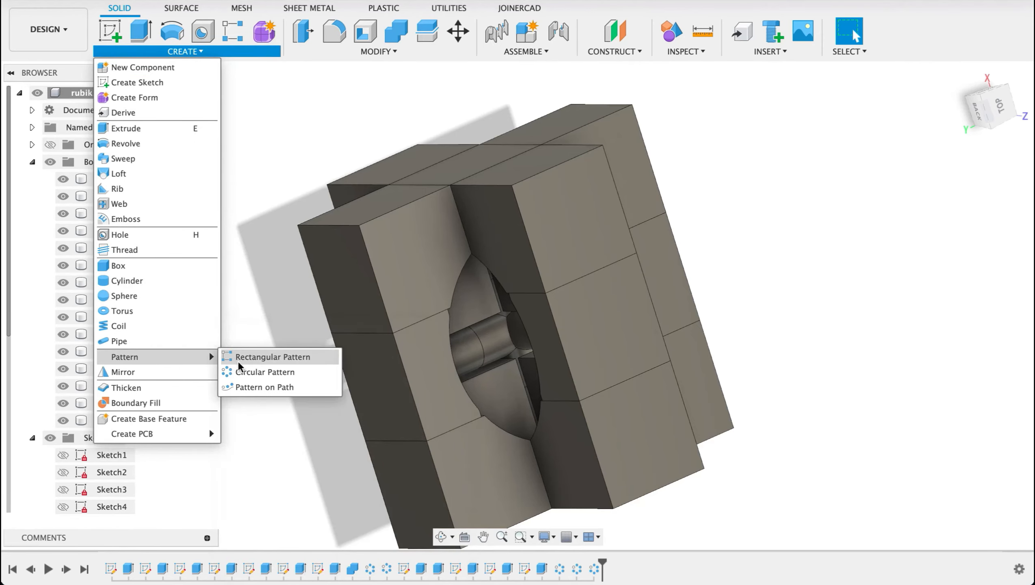
click(246, 372)
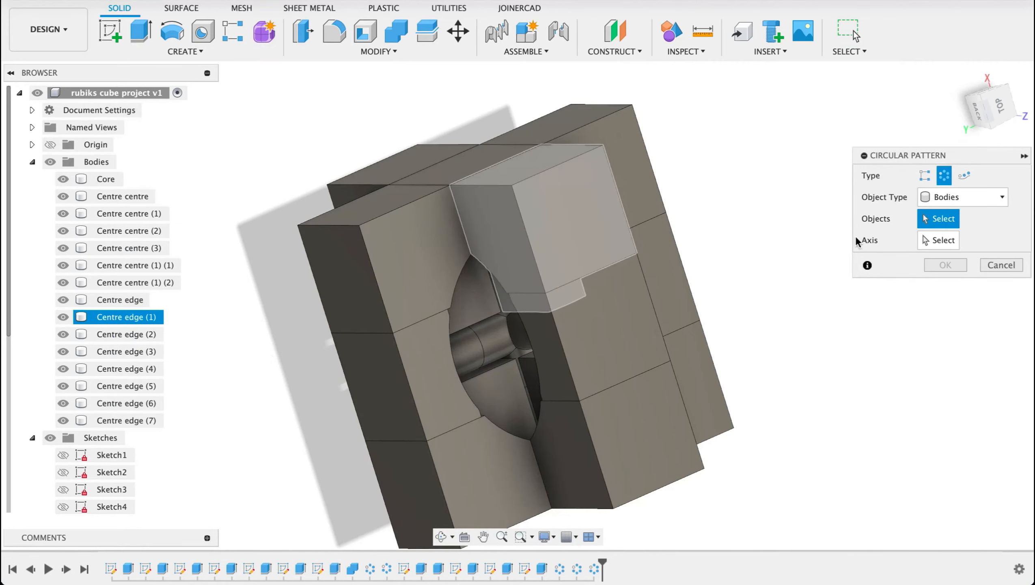
click(938, 240)
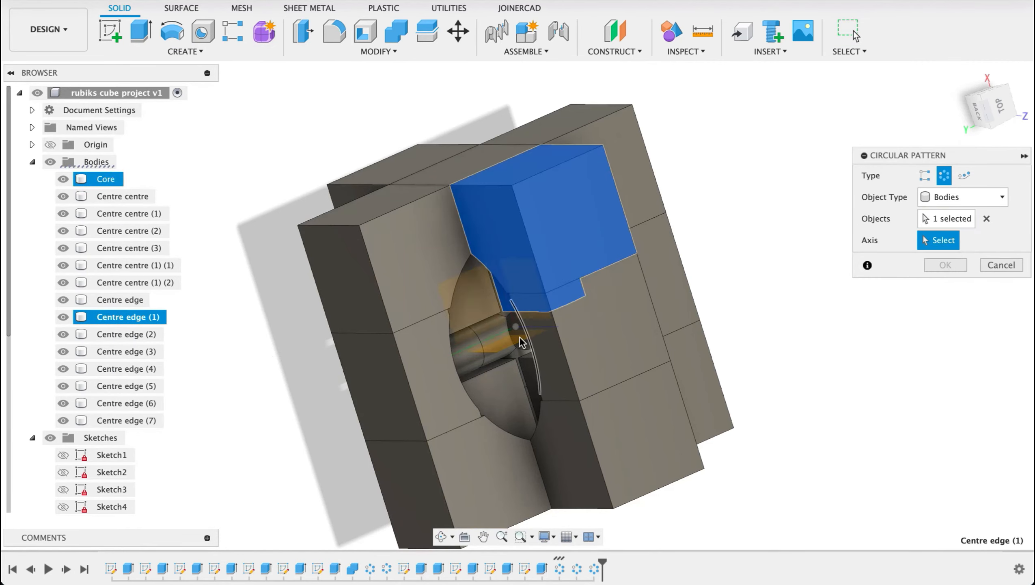
click(522, 342)
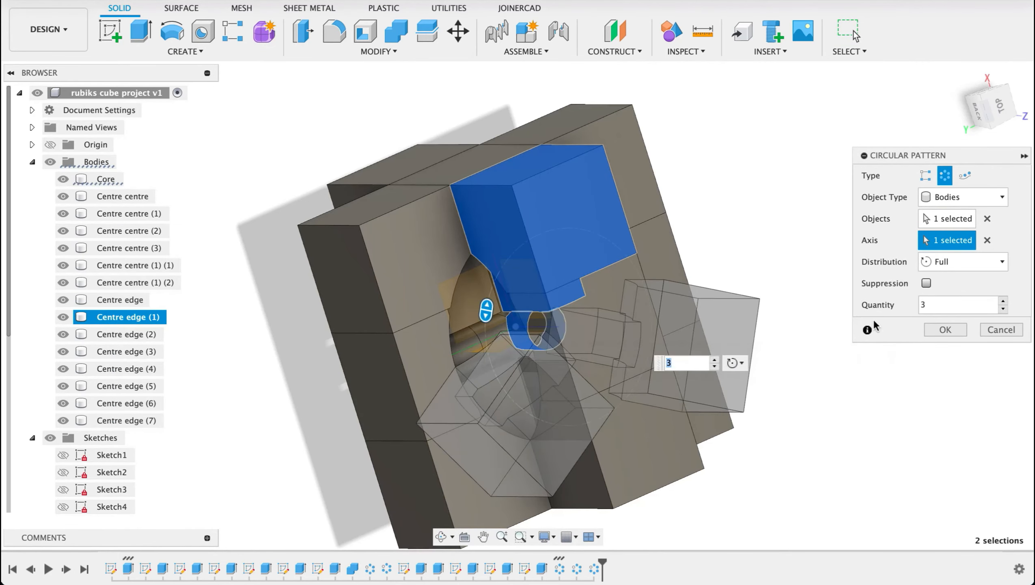
click(998, 261)
click(884, 367)
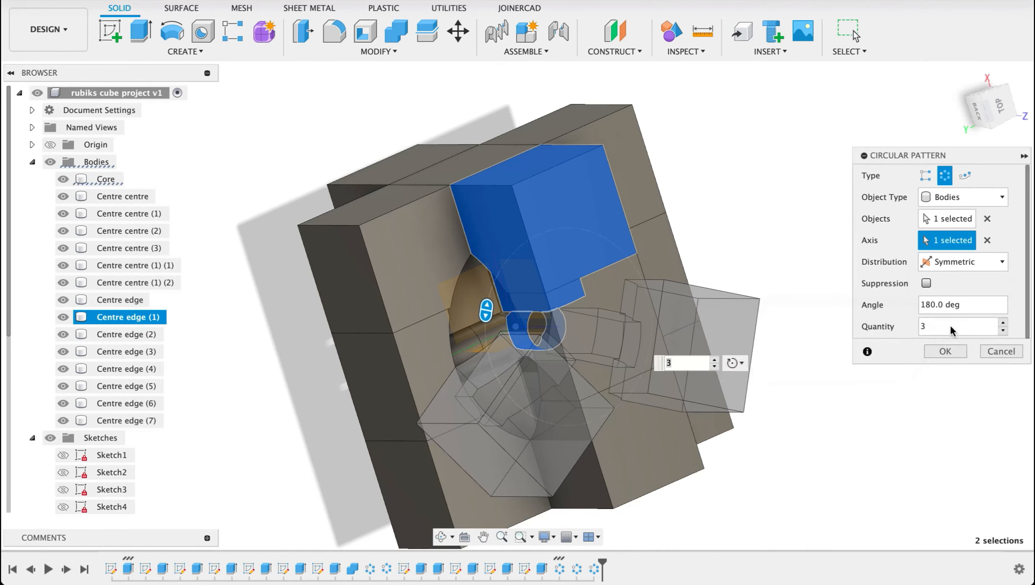
click(940, 350)
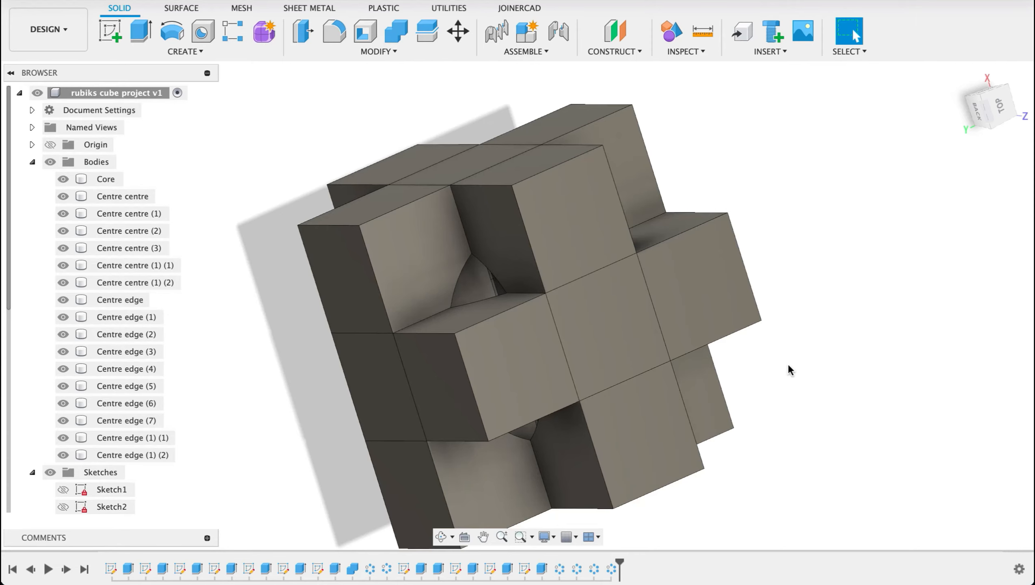
Step: Circular-pattern Centre edge (2) about the core's round arm with symmetric distribution and a quantity of 3
shift+middle_drag(782, 360, 1012, 339)
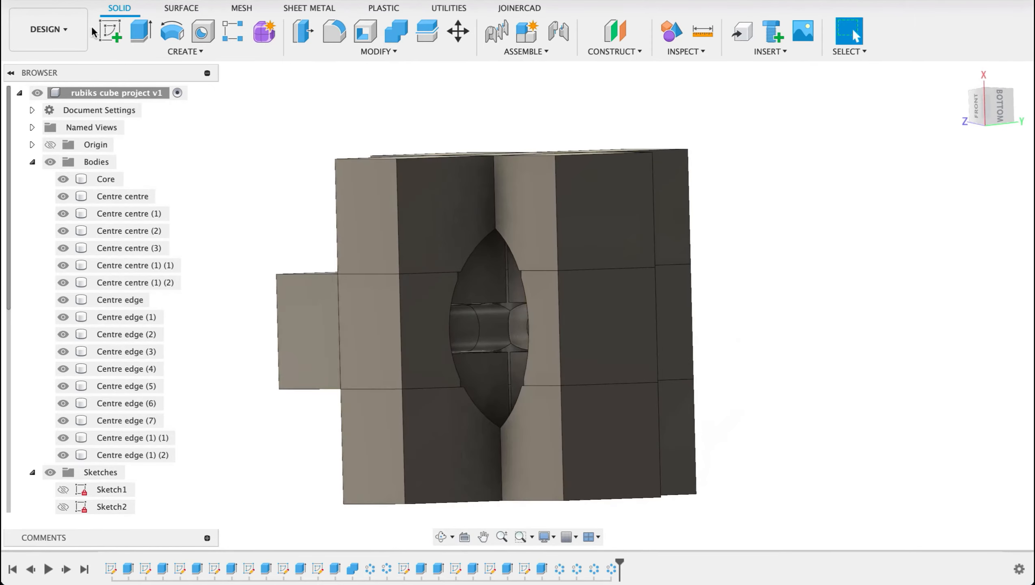
click(183, 52)
mouse_move(164, 357)
click(262, 372)
click(606, 221)
click(939, 240)
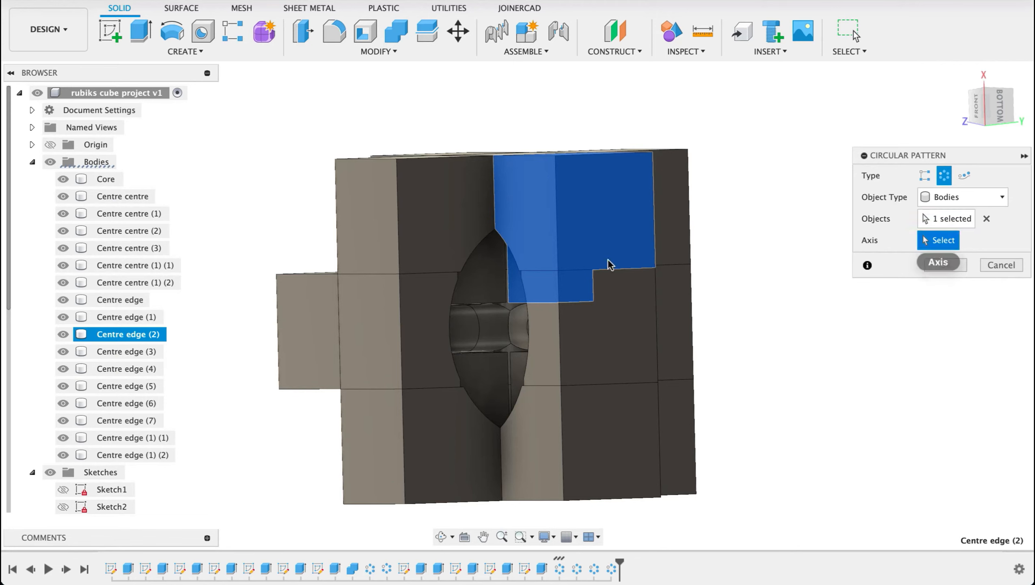
click(520, 334)
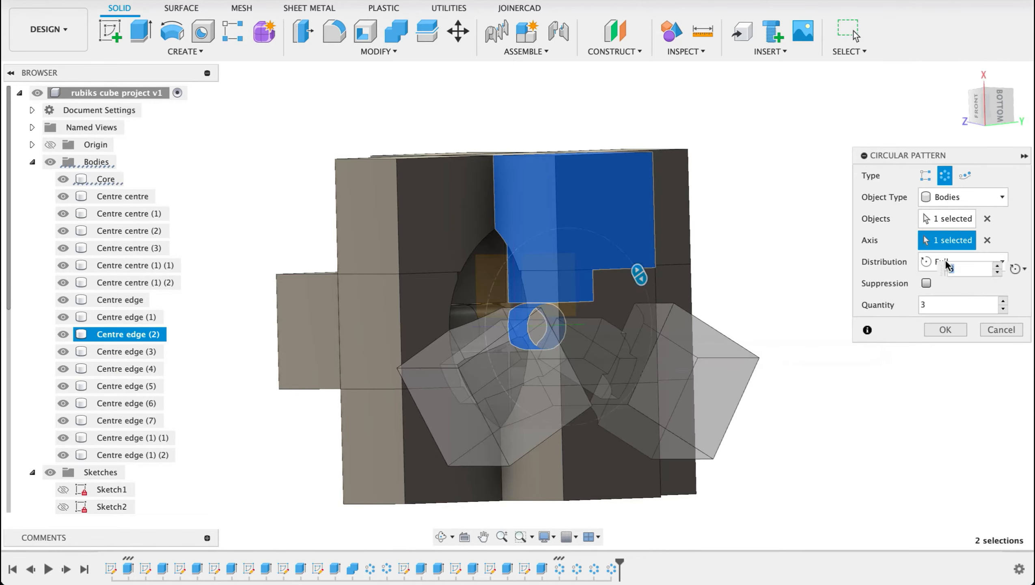
click(962, 261)
click(942, 289)
key(Return)
Step: Sketch a 19 by 19 mm rectangle on the edge piece face bordering an empty corner position, starting from the face's outer corner
mouse_move(826, 278)
shift+middle_down()
mouse_move(761, 228)
mouse_move(792, 182)
mouse_move(844, 231)
shift+middle_up()
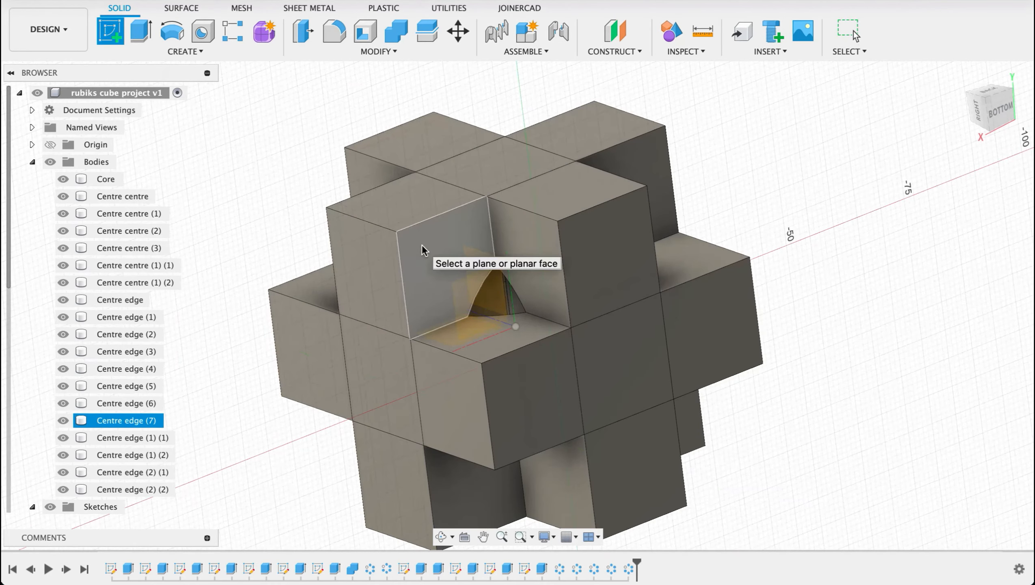
click(423, 245)
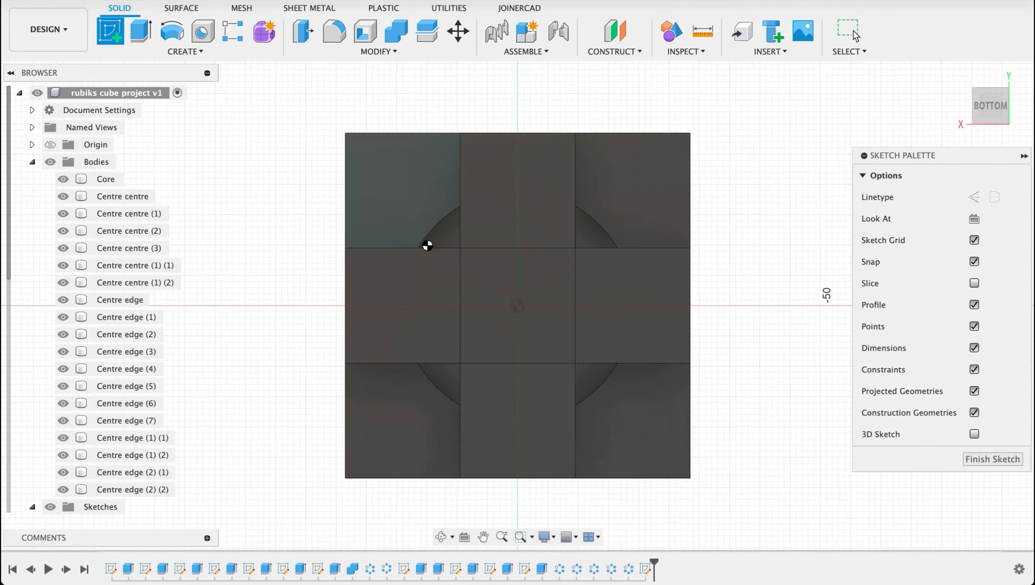
key(r)
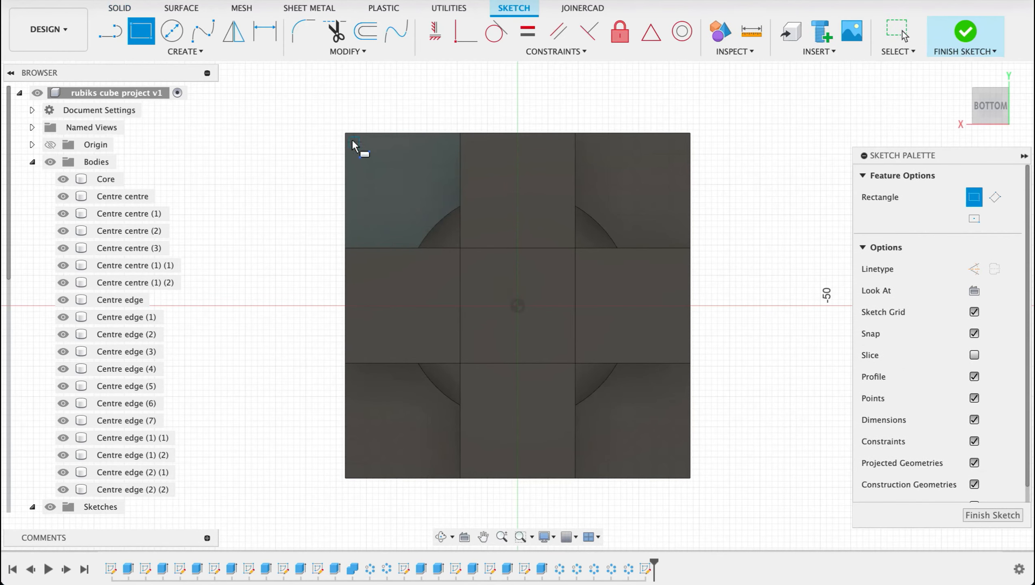
click(345, 133)
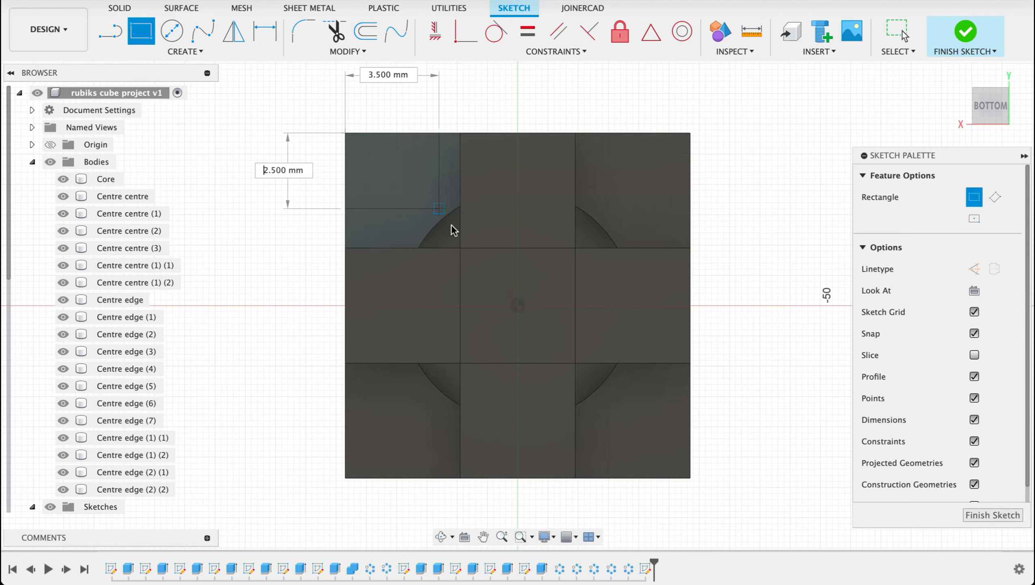
text(19)
key(Tab)
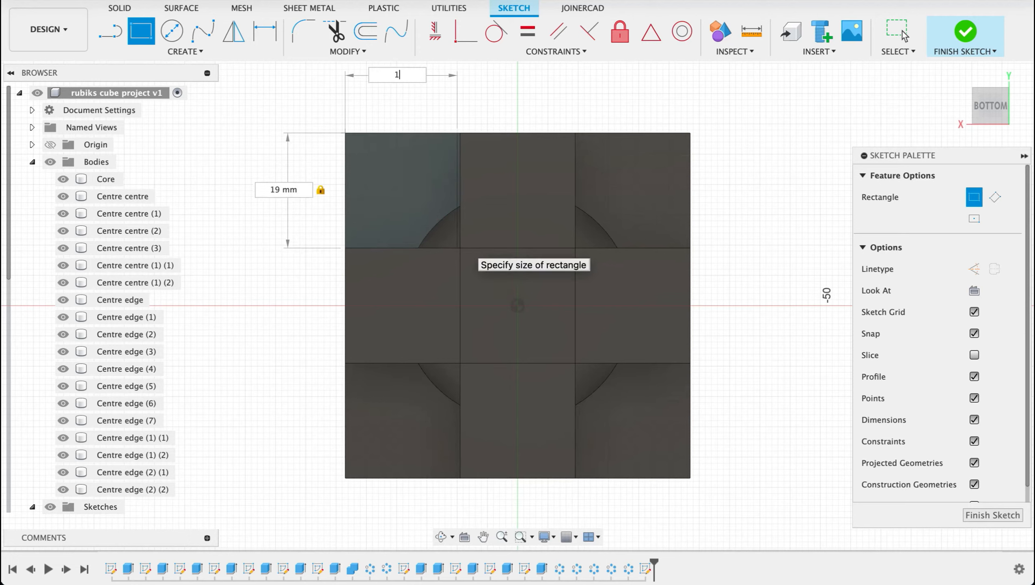
text(19)
key(Return)
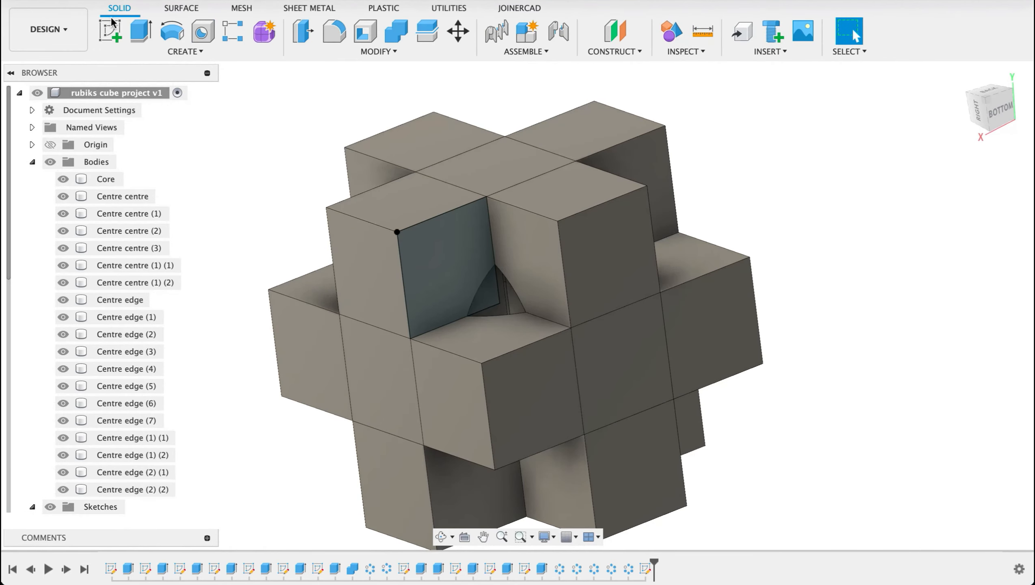
Step: Extrude both regions of the corner square 19 mm as a new body to fill the empty corner position
click(141, 30)
click(452, 263)
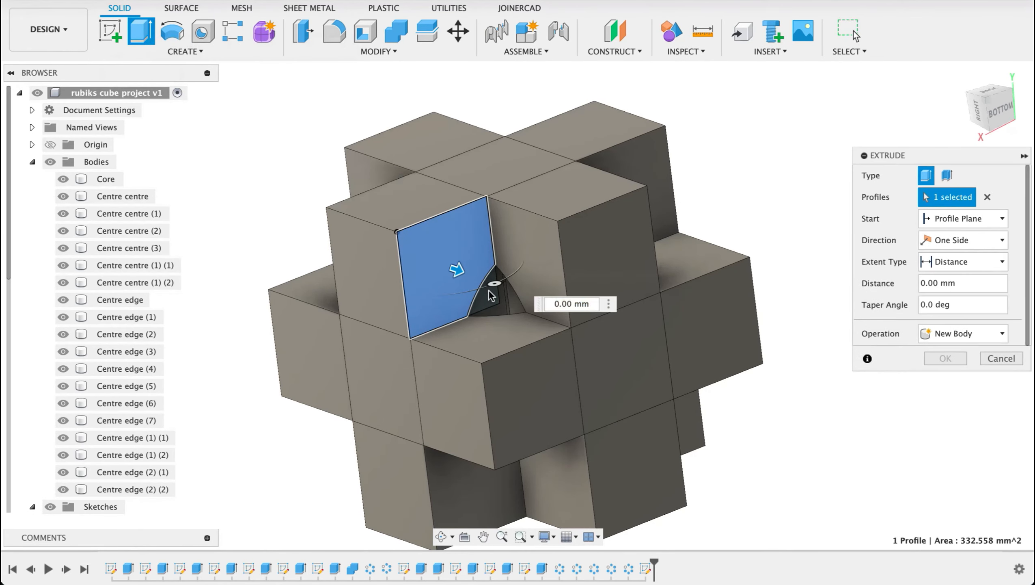
click(512, 280)
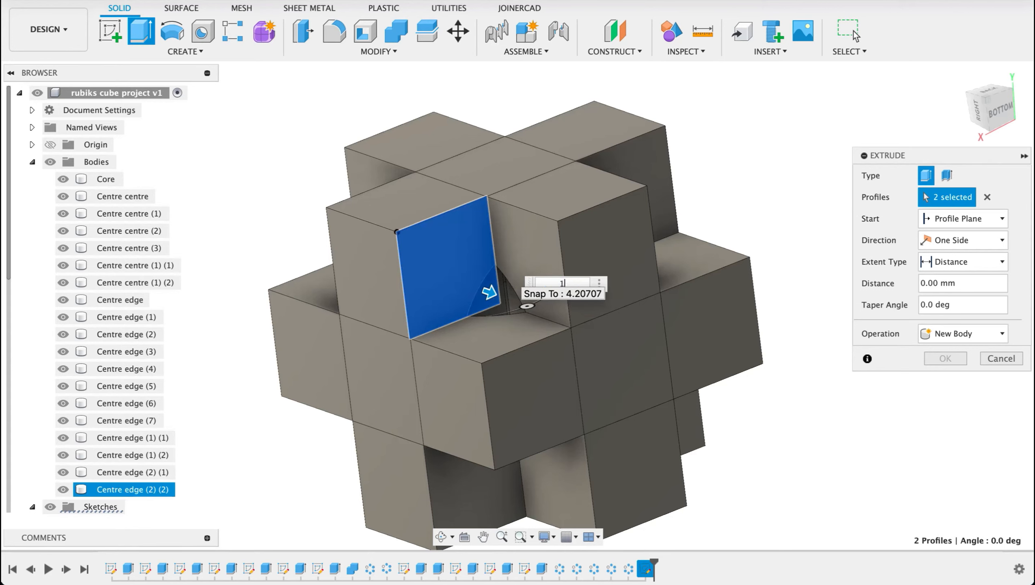
click(947, 340)
click(952, 396)
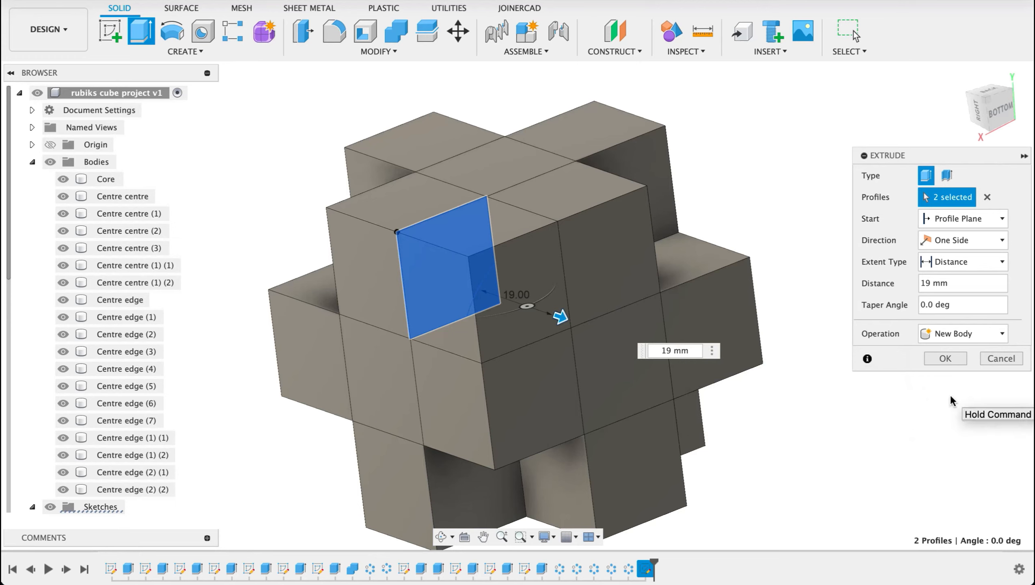
click(946, 358)
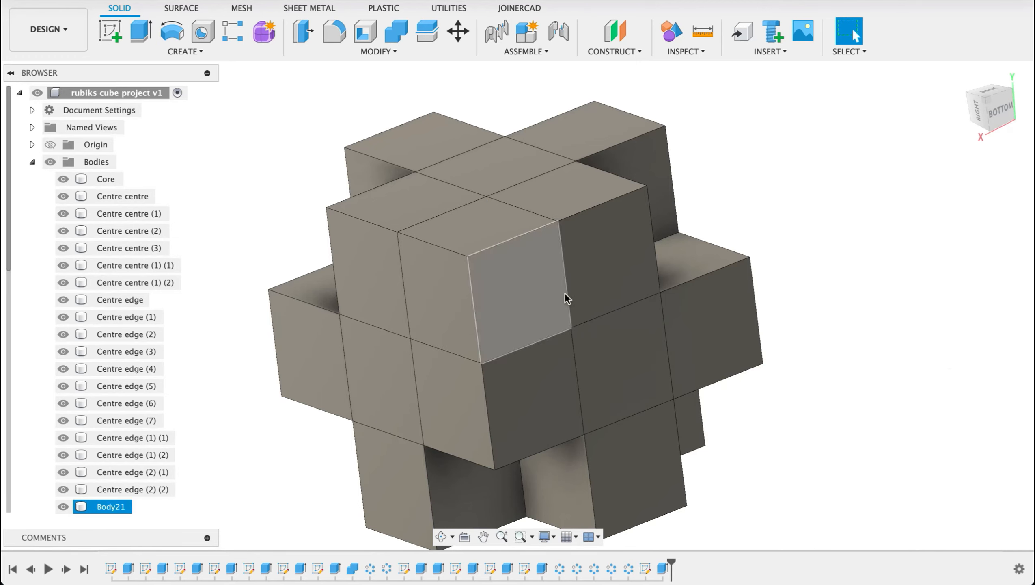
Step: Hide Centre edge (2) (2), Centre centre (1), Centre edge (2), Centre edge (3) and Centre edge (2) (1) to expose the corner cube's inner side
click(64, 489)
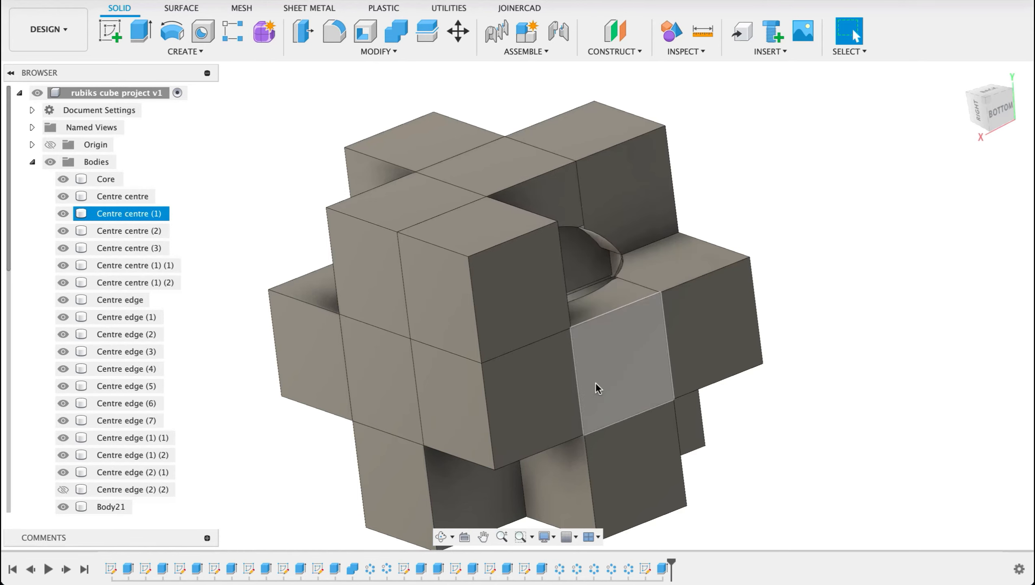
click(63, 214)
click(521, 369)
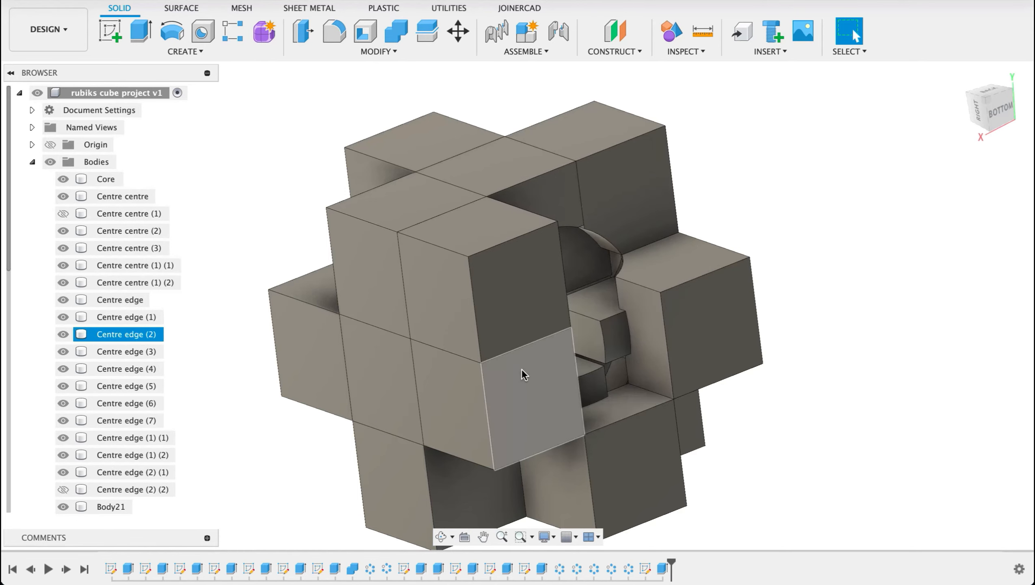
click(63, 334)
click(152, 352)
click(957, 424)
shift+middle_drag(875, 407, 650, 435)
key(Escape)
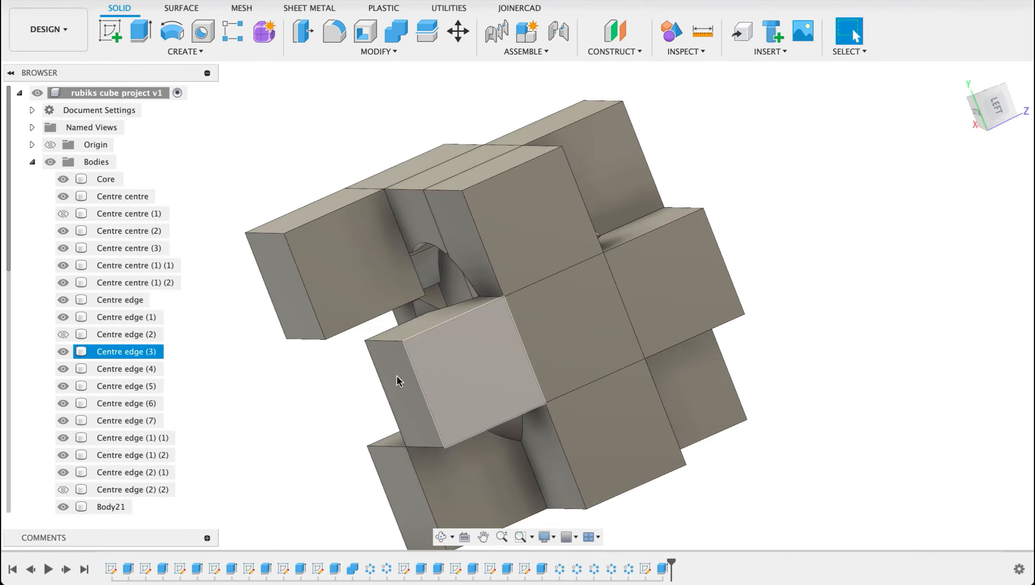
click(63, 351)
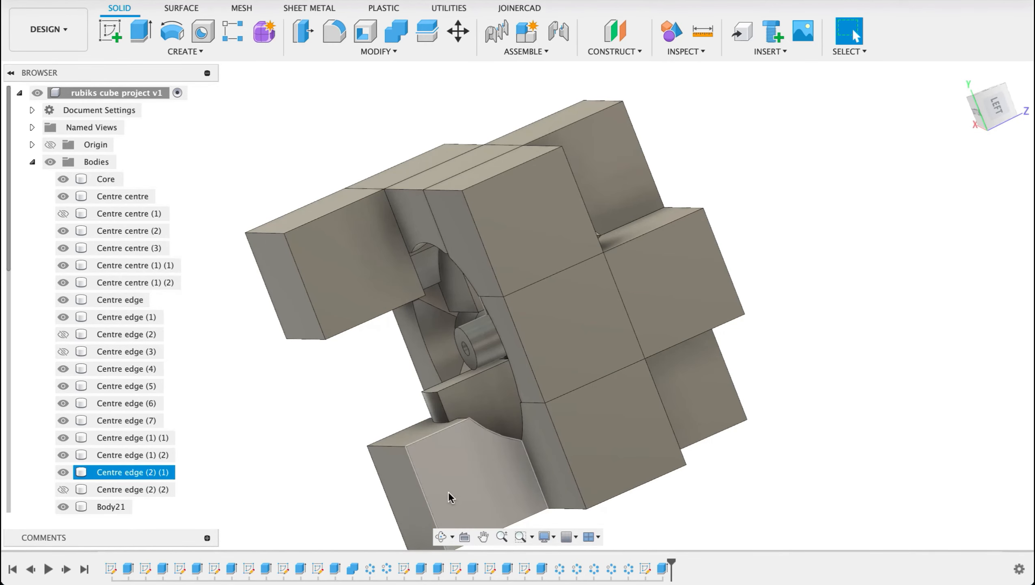
click(63, 471)
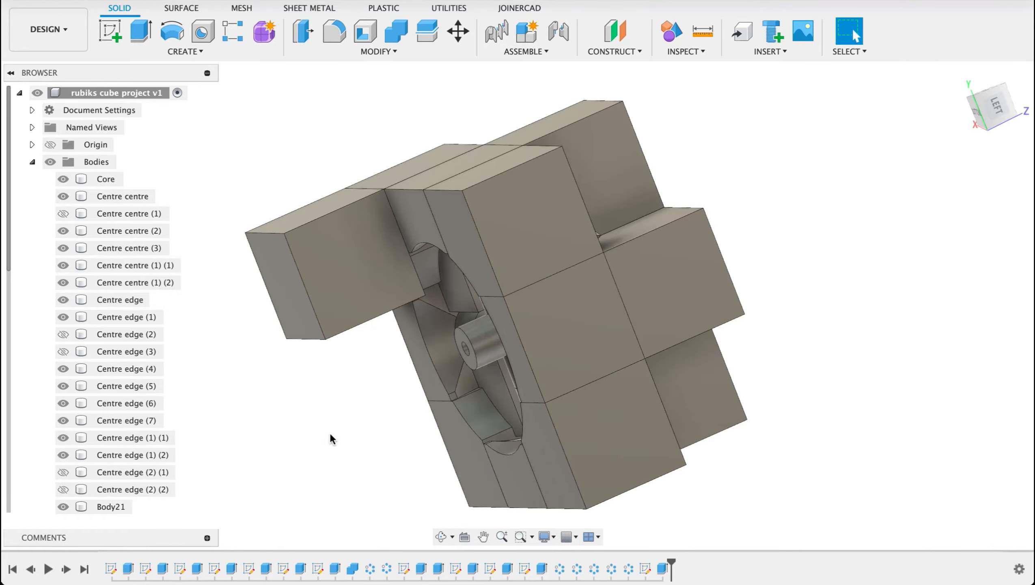
Step: Start a sketch on the corner cube's inner face and draw a 23.3 mm construction line along its edge from the outer corner
shift+middle_drag(397, 397, 467, 325)
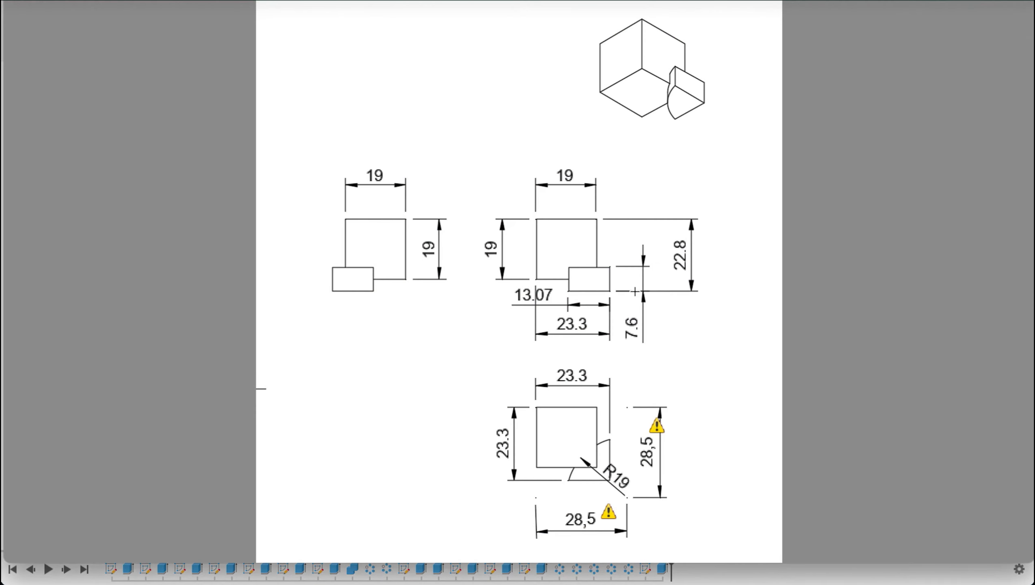
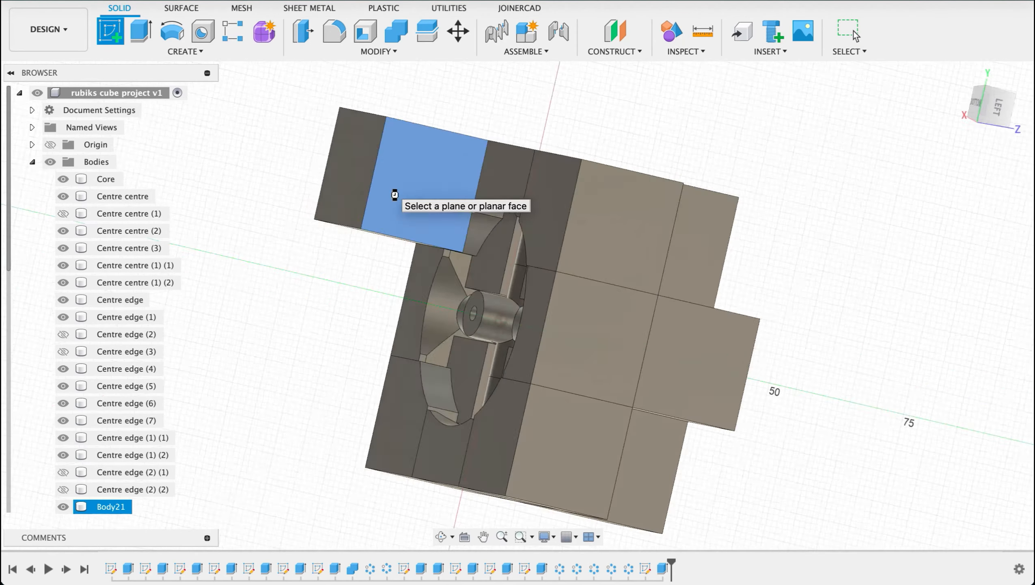
click(394, 193)
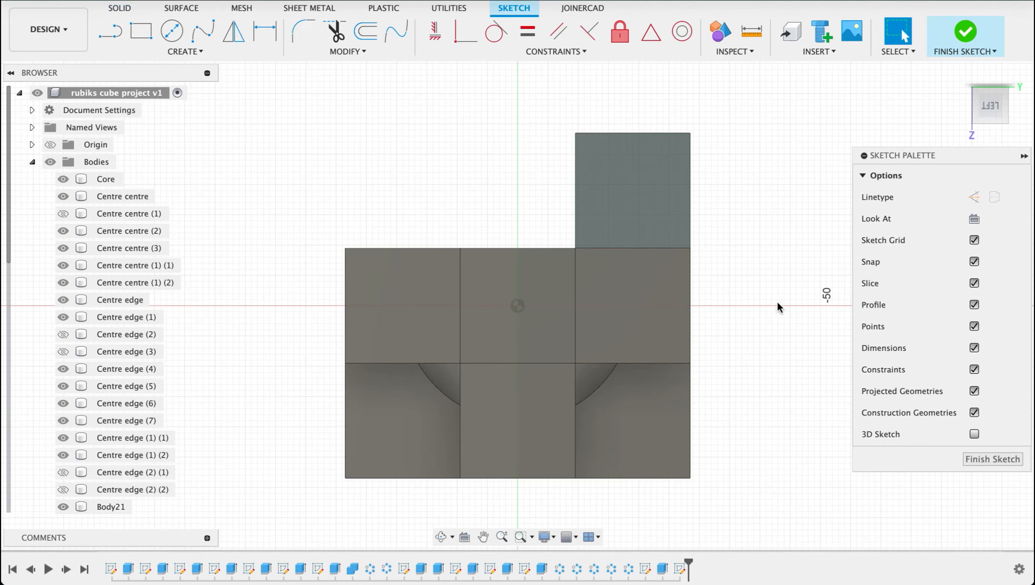
scroll(687, 343, up, 2)
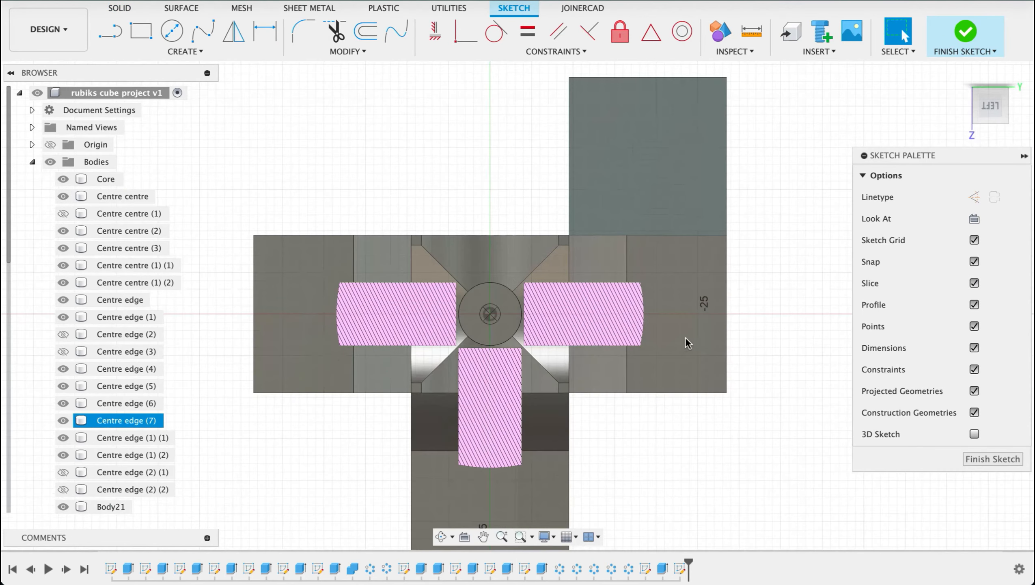
mouse_move(721, 331)
shift+middle_down()
mouse_move(756, 326)
mouse_move(746, 333)
mouse_move(730, 326)
mouse_move(736, 320)
shift+middle_up()
click(995, 106)
key(l)
click(975, 196)
click(703, 73)
text(23,3)
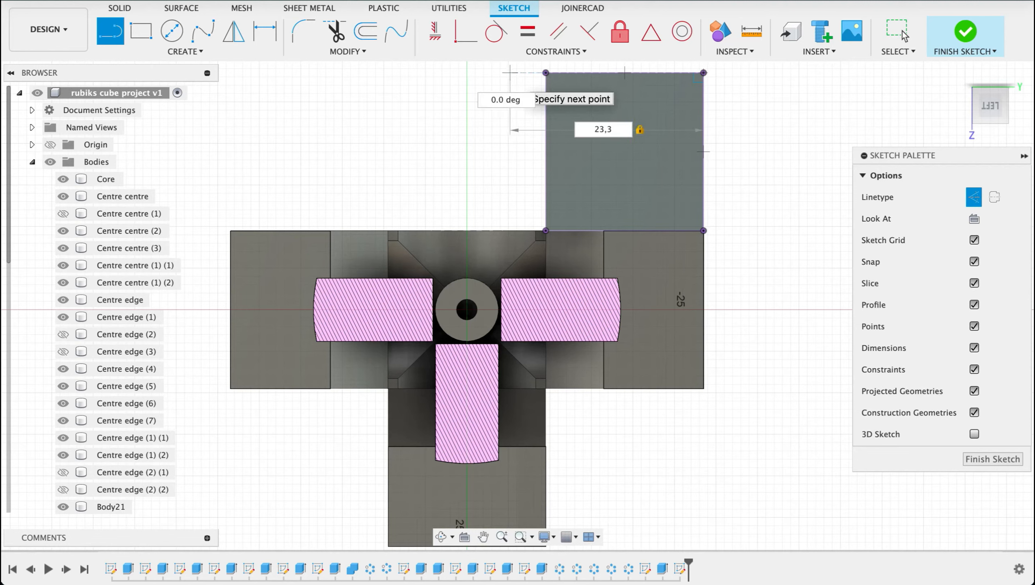
key(Return)
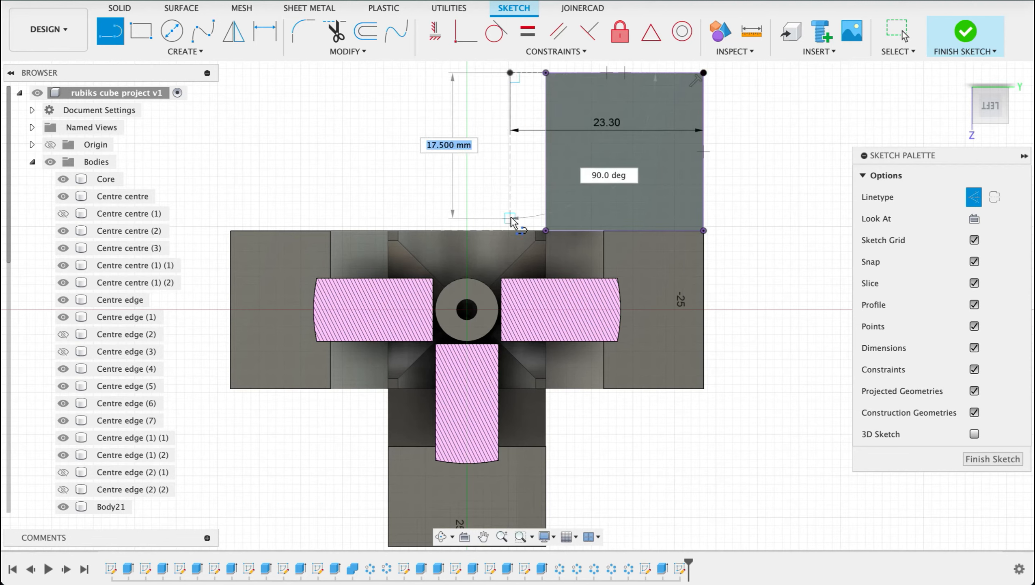
Step: Add a perpendicular 23.3 mm construction line from the first construction line's end towards the core
text(23,3)
key(Tab)
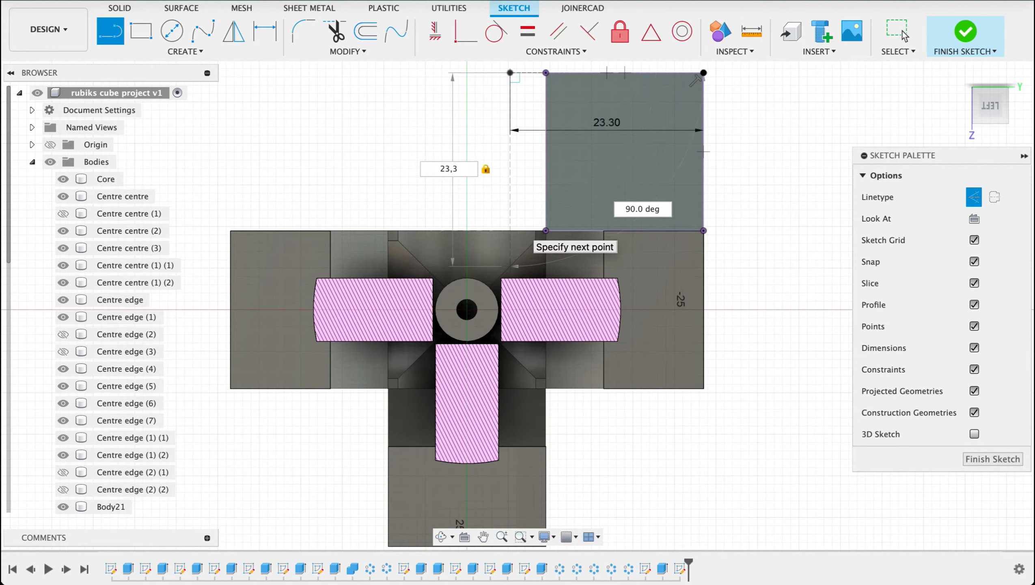
click(515, 268)
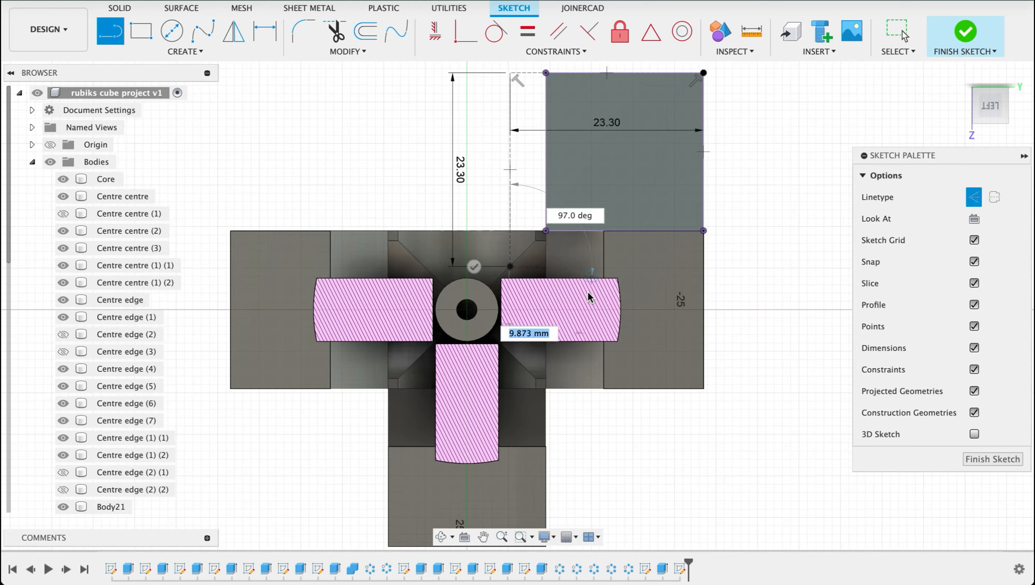
key(Escape)
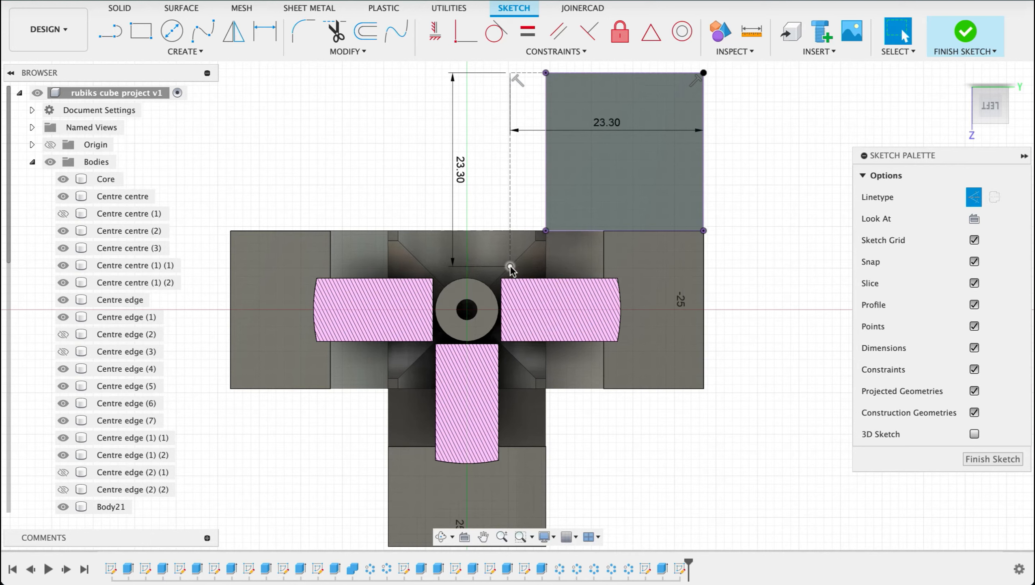
Step: Sketch a center point arc of 19 mm radius about the core's centre, sweeping roughly a quarter turn past the corner cube
click(179, 54)
mouse_move(192, 112)
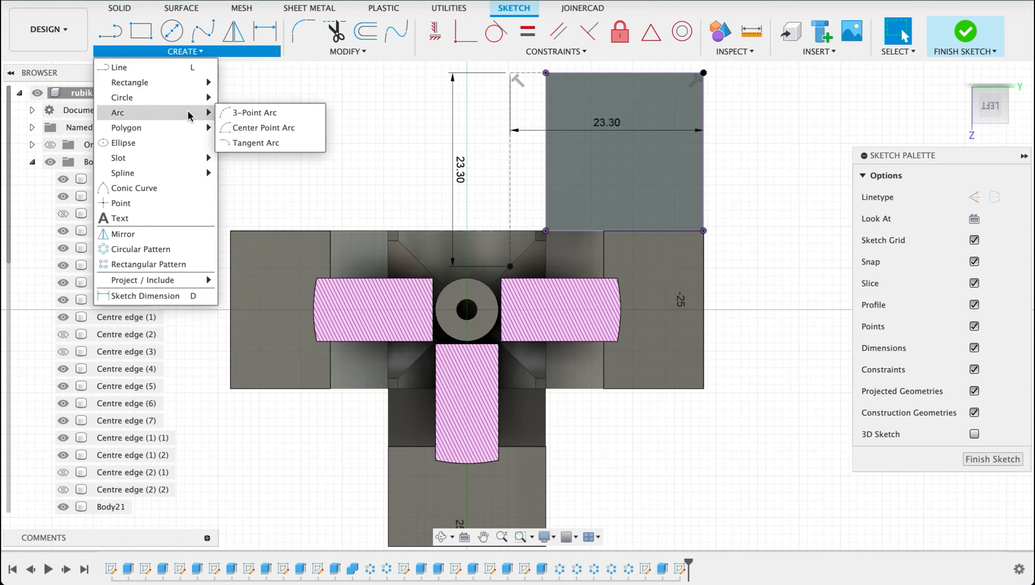
click(254, 127)
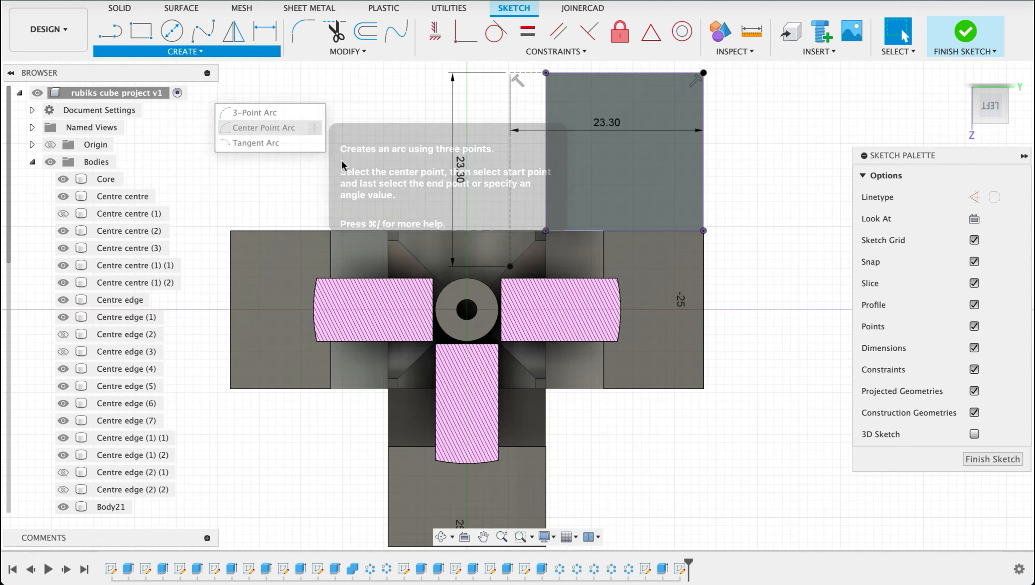
click(467, 310)
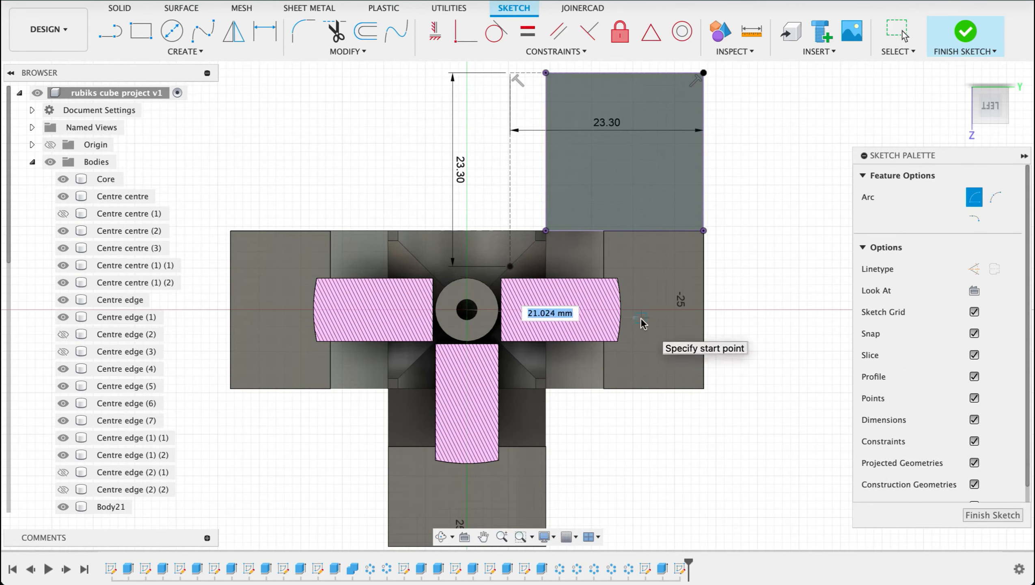
text(19)
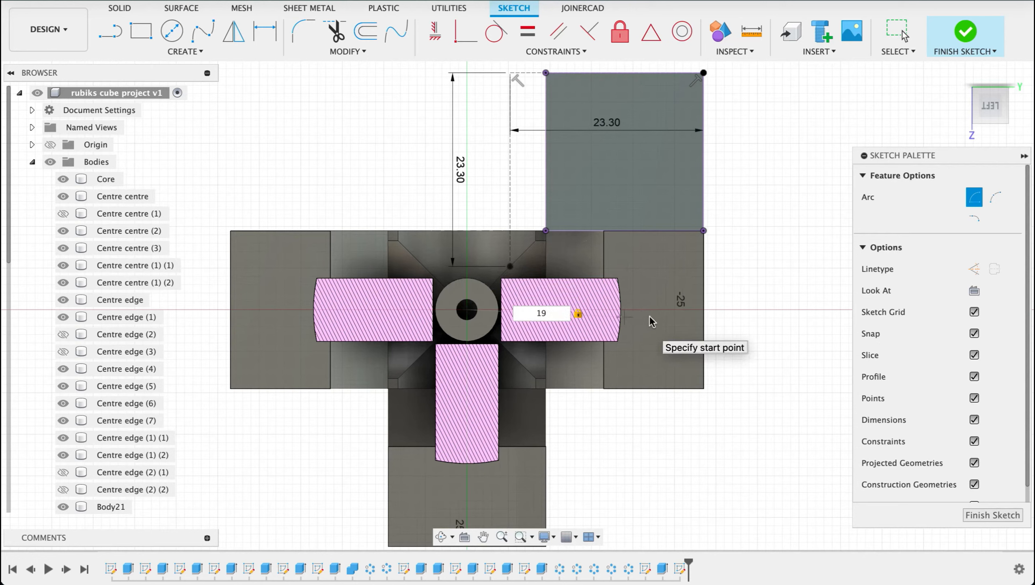
click(651, 319)
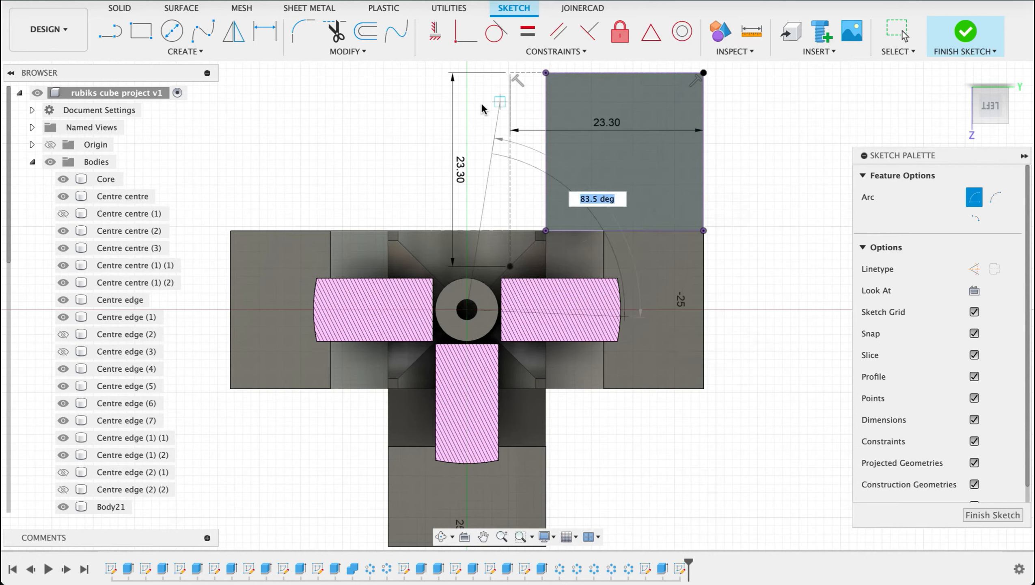
click(458, 120)
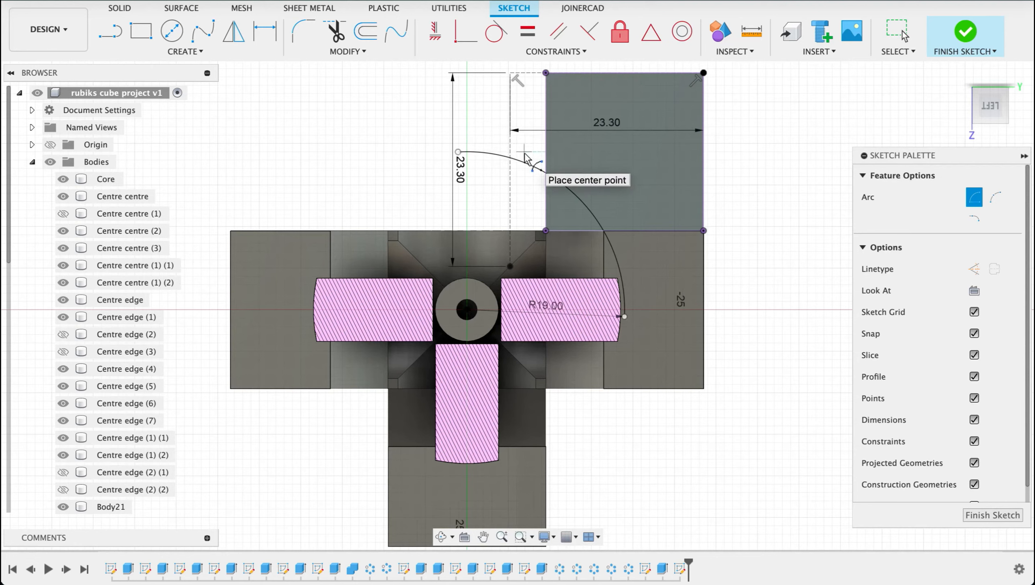
Step: Draw two perpendicular solid lines, each about 13.1 mm long, from the construction lines' inner end to the arc
key(l)
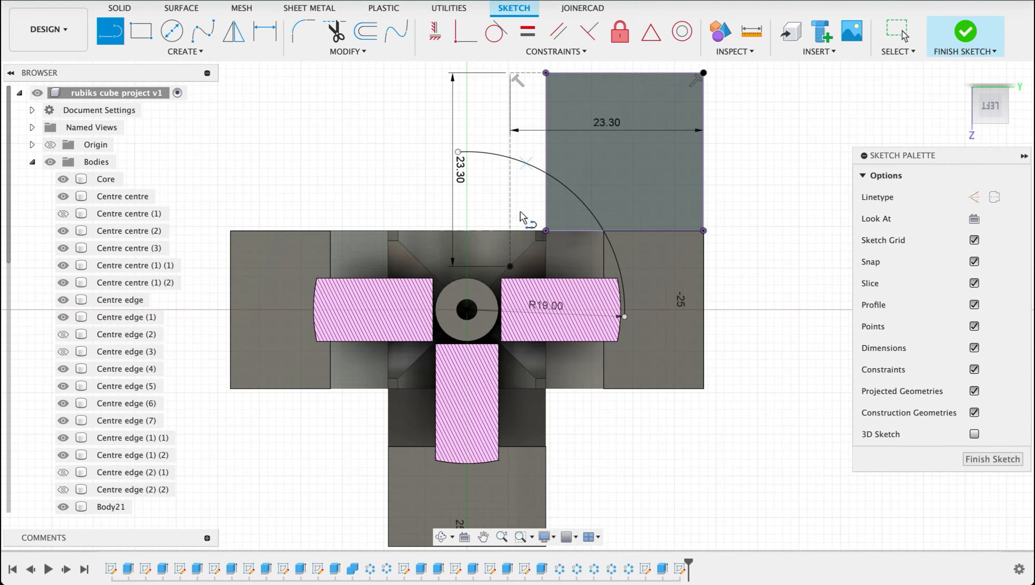
click(511, 267)
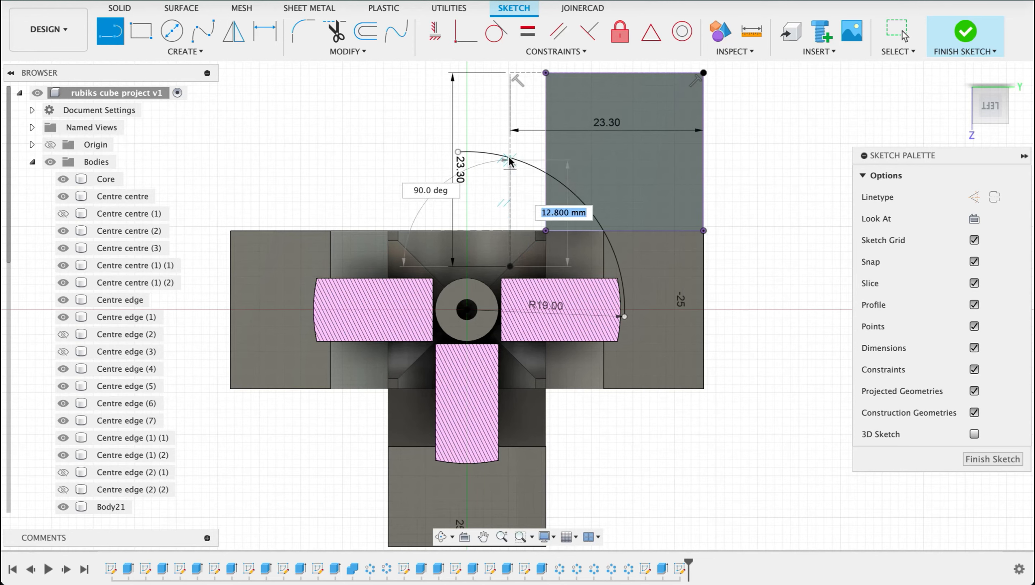
scroll(510, 159, up, 5)
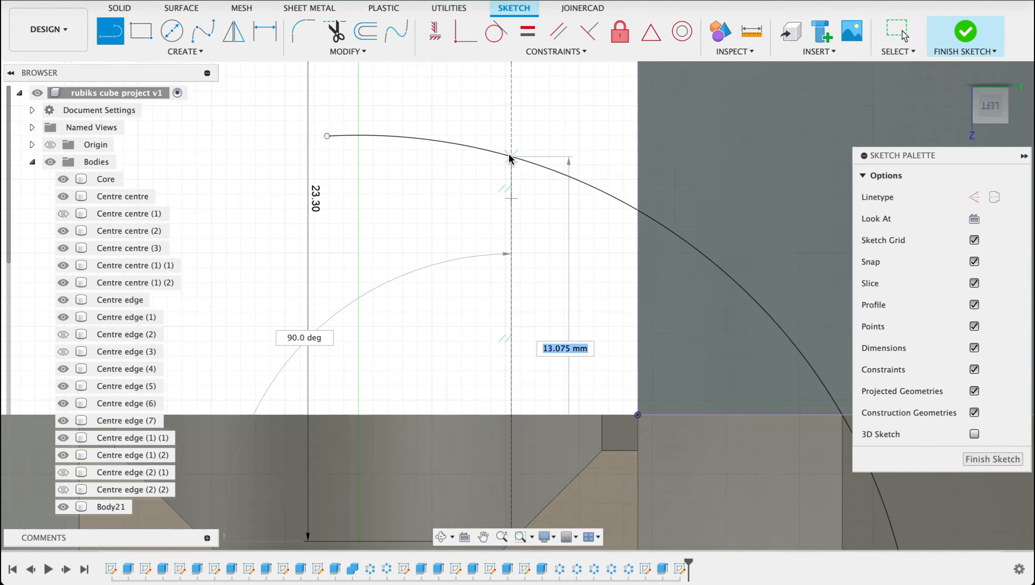
click(511, 158)
scroll(511, 159, down, 6)
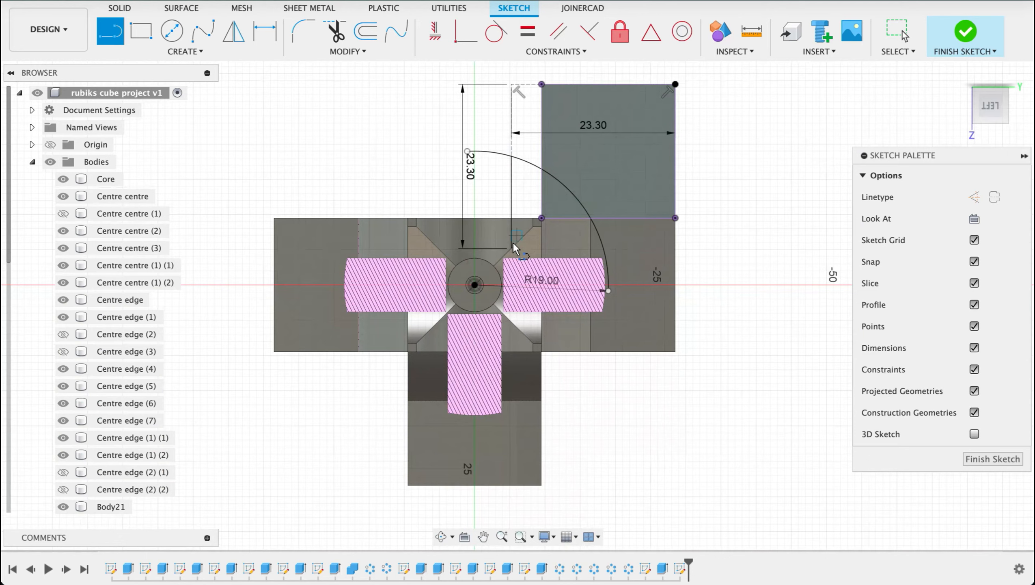
click(512, 249)
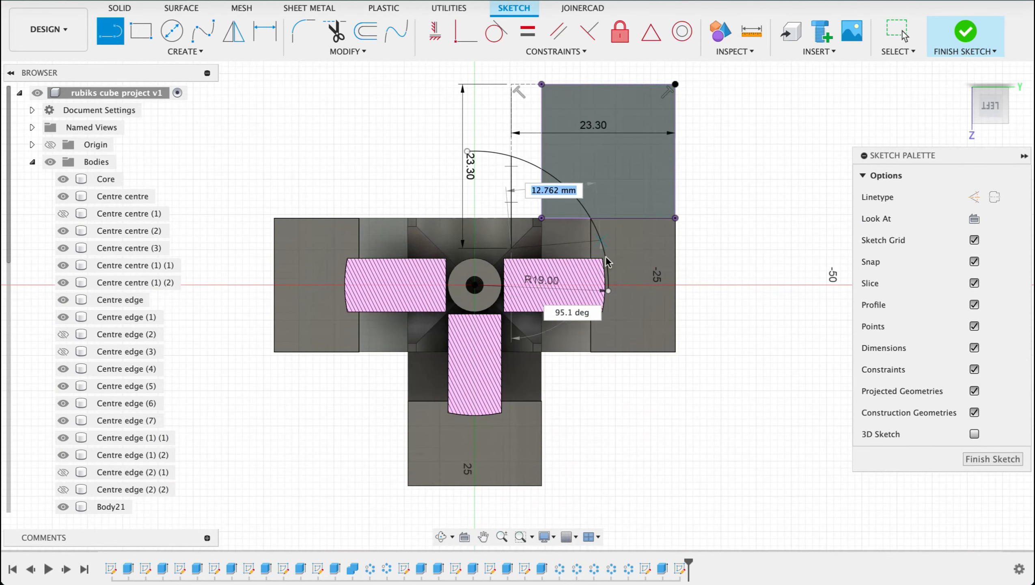
scroll(605, 256, up, 4)
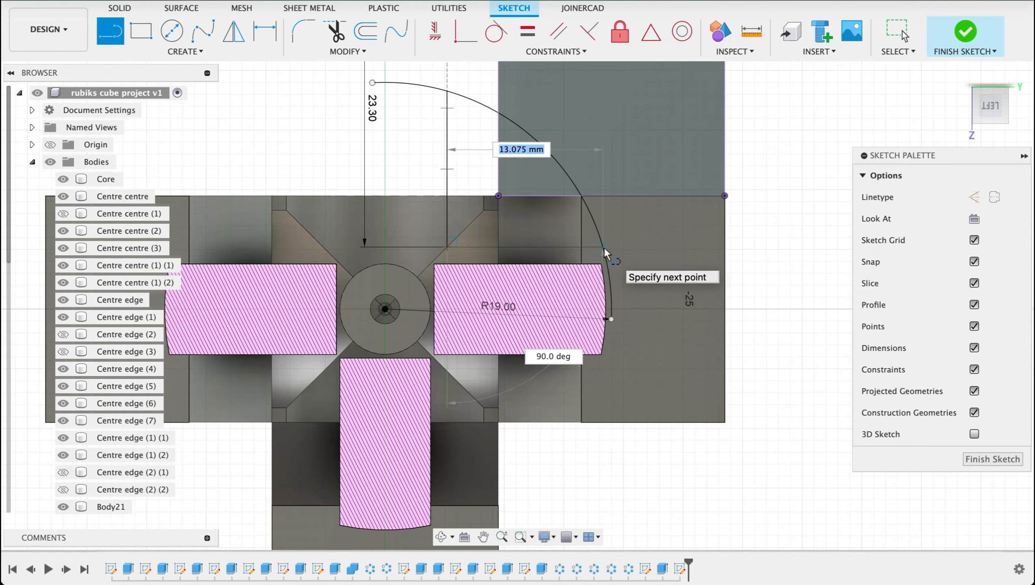
click(604, 247)
Step: Trim both arc ends that extend beyond the two straight lines to leave a closed tab profile
scroll(604, 247, down, 1)
key(t)
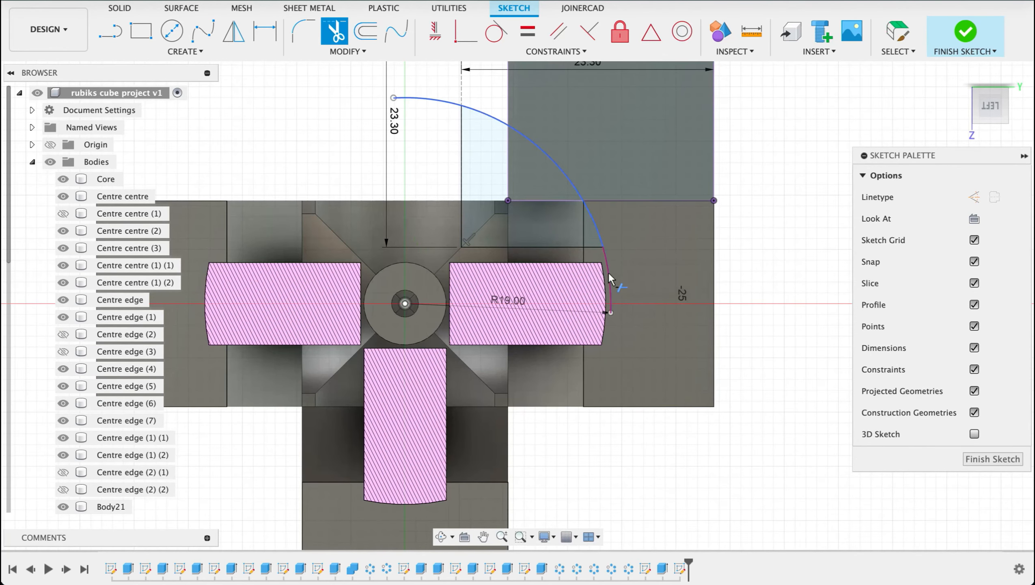
click(610, 279)
click(420, 105)
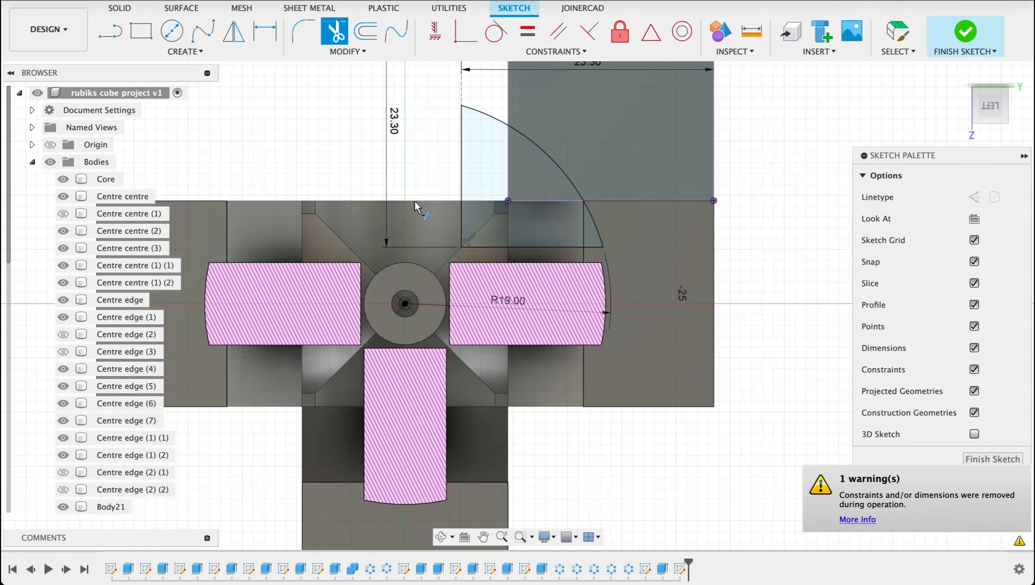
Step: Extrude both regions of the tab profile symmetrically with a whole length of 7.6 mm, using the Join operation
key(e)
click(534, 161)
click(566, 145)
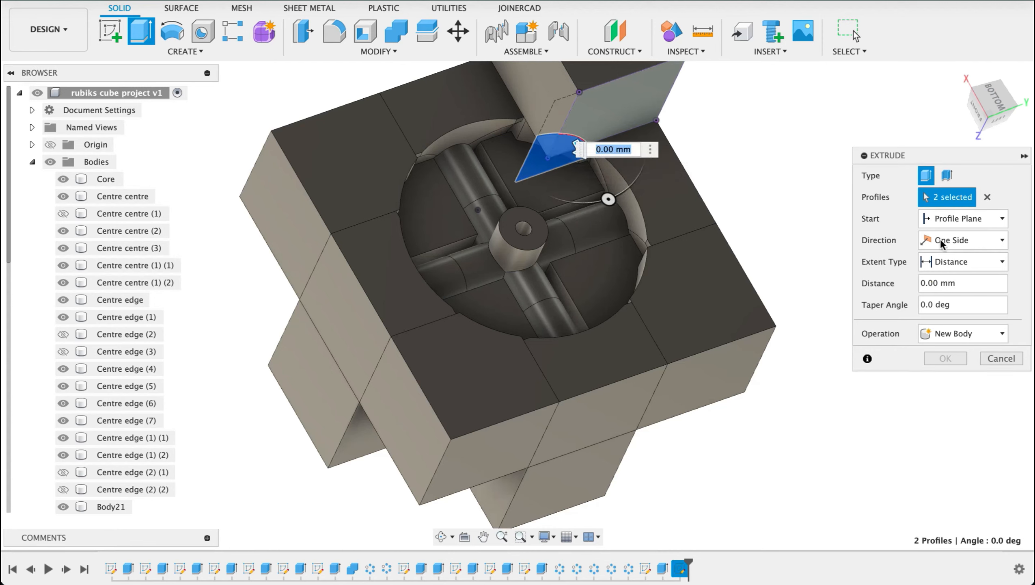
click(944, 244)
click(950, 289)
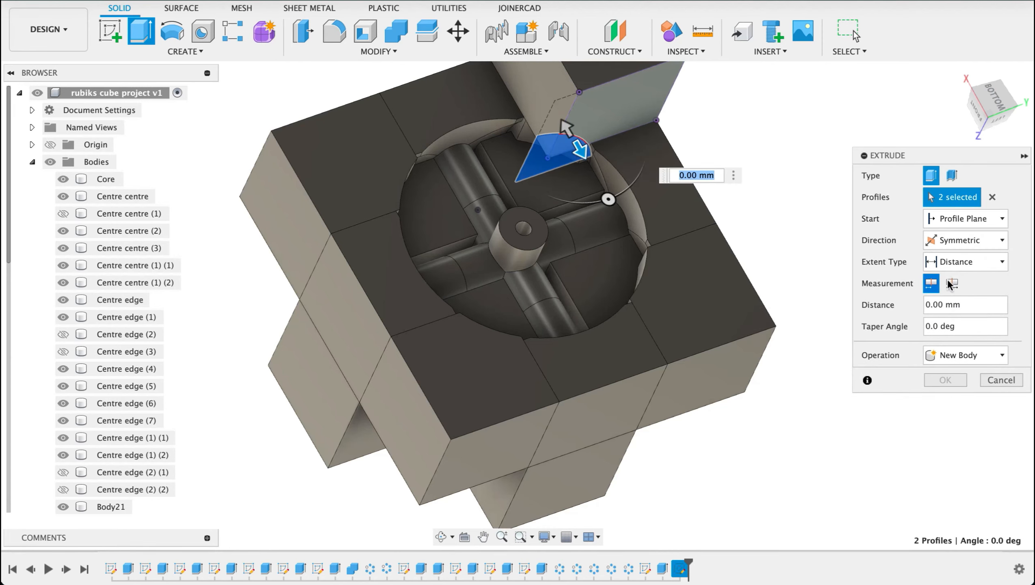
drag(934, 305, 926, 307)
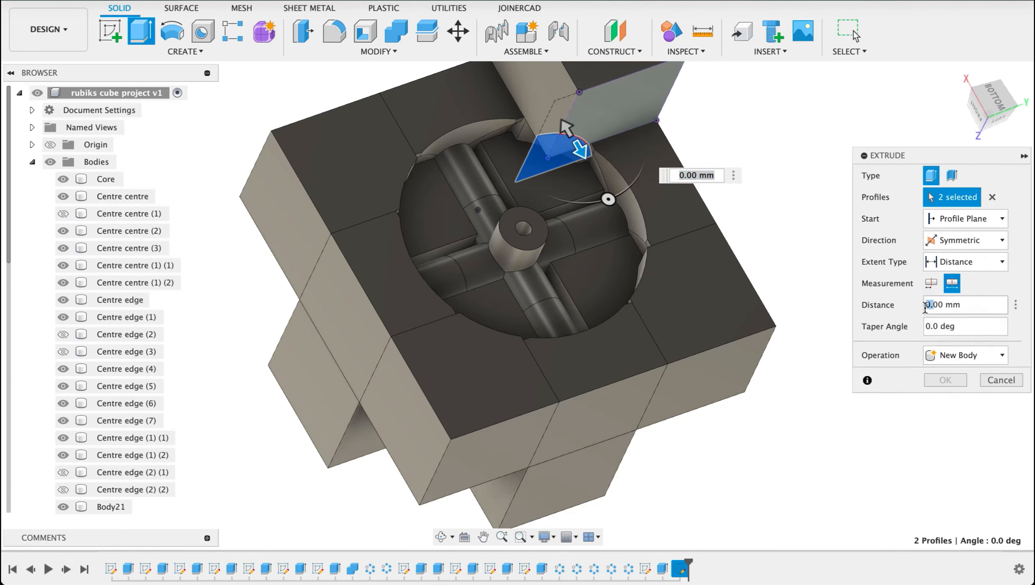
text(7.6)
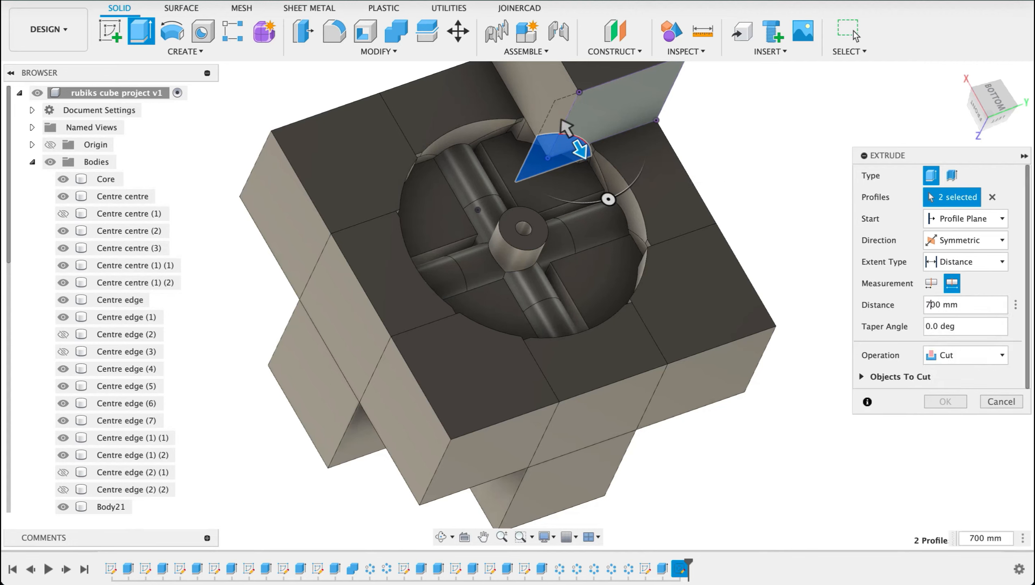
click(967, 351)
click(962, 373)
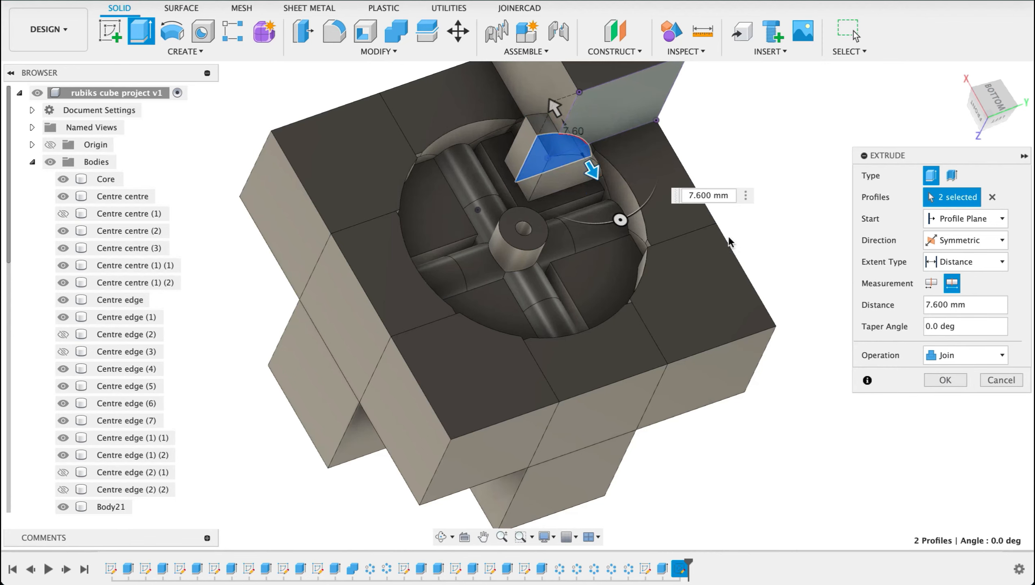
Step: Hide Centre centre (1) (2), Centre centre and Centre edge (7) to keep them out of the join, and complete the tab extrusion
shift+middle_drag(712, 180, 640, 225)
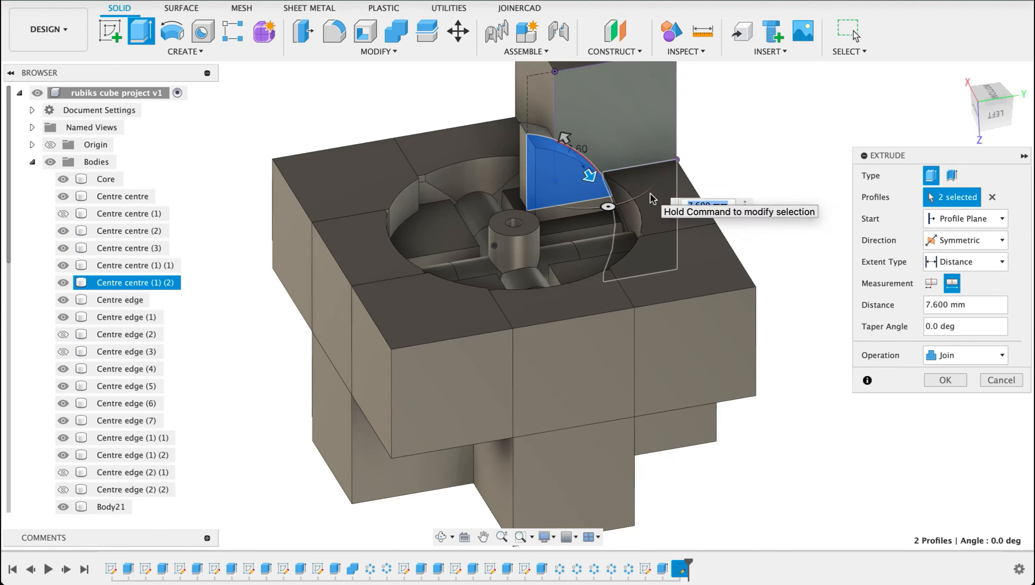
click(62, 283)
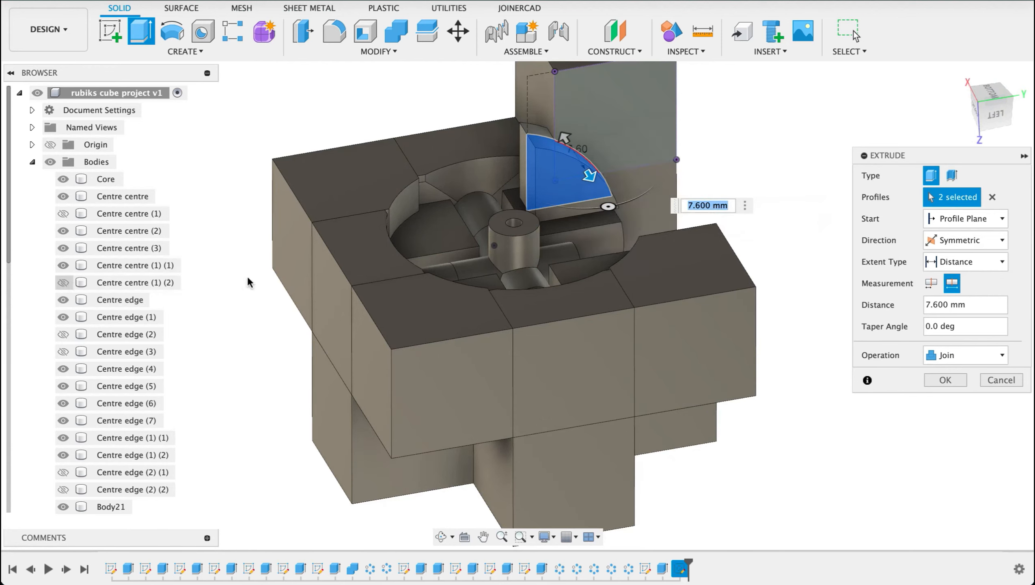
click(64, 197)
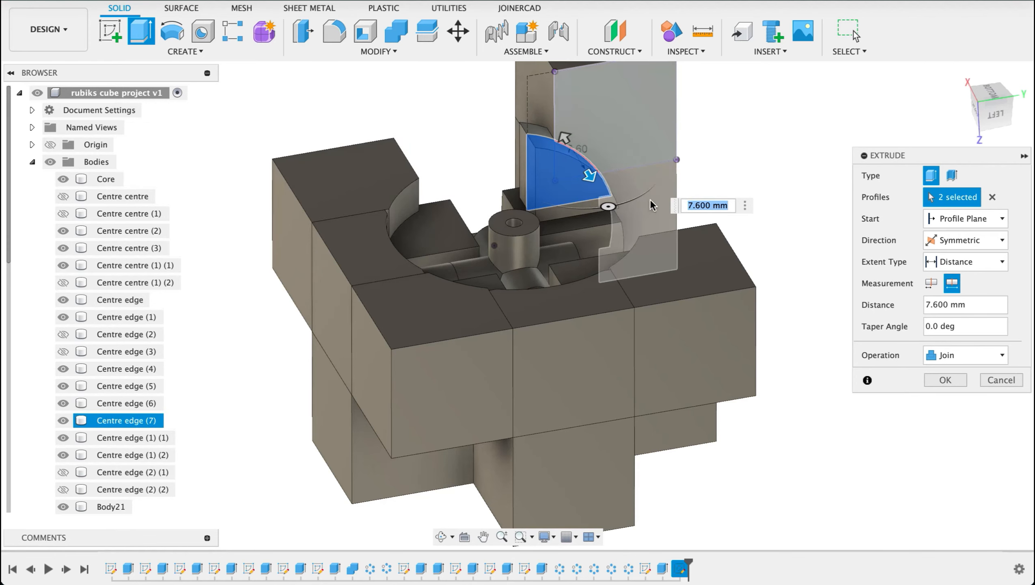
click(64, 420)
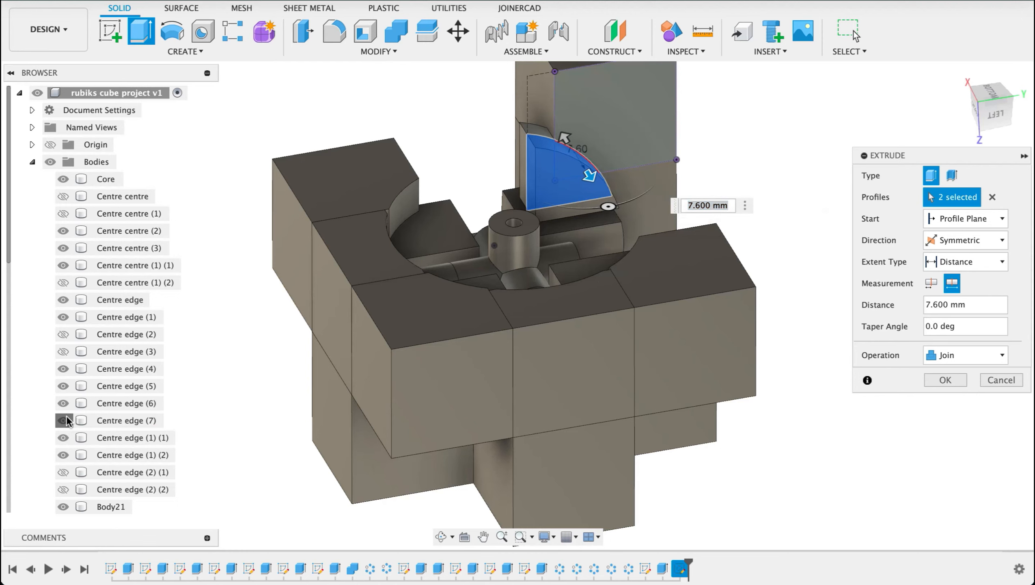
shift+middle_drag(475, 291, 463, 289)
click(944, 379)
shift+middle_drag(815, 369, 569, 274)
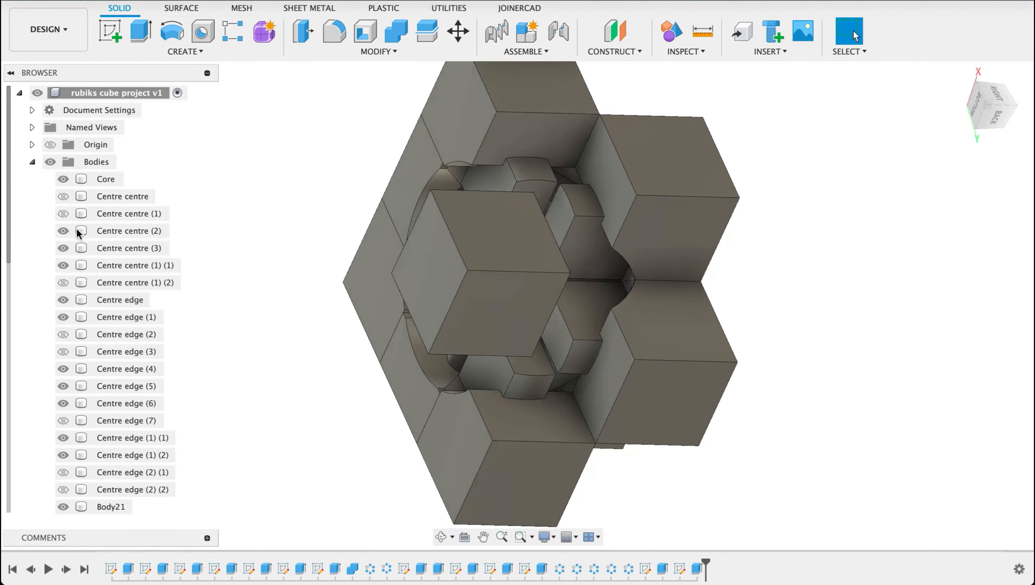
click(81, 230)
click(62, 230)
click(62, 249)
click(63, 264)
click(63, 265)
click(63, 248)
click(62, 231)
Step: Show Centre centre (1), Centre centre and Centre centre (1) (2) again
click(62, 214)
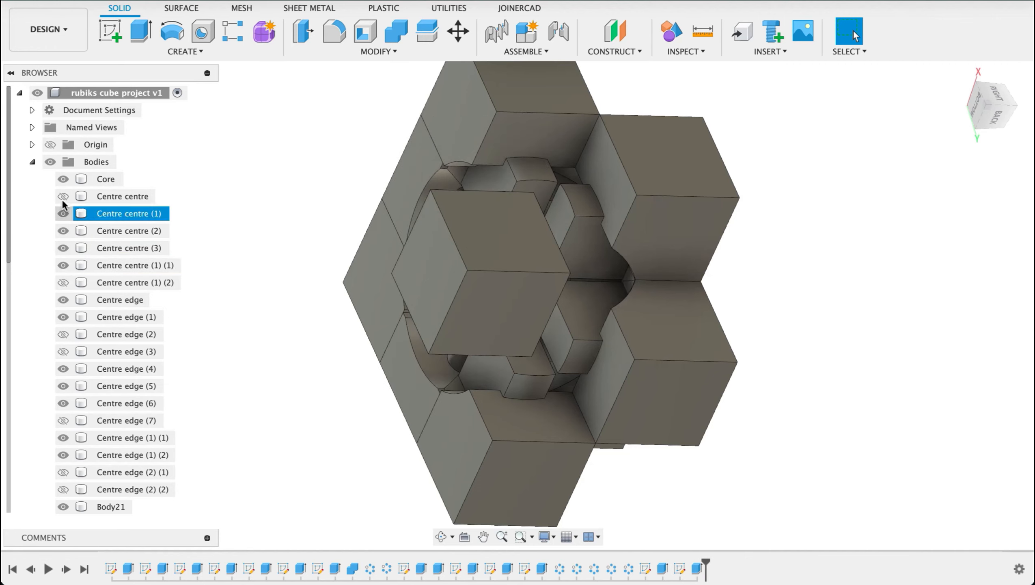
click(63, 196)
click(61, 282)
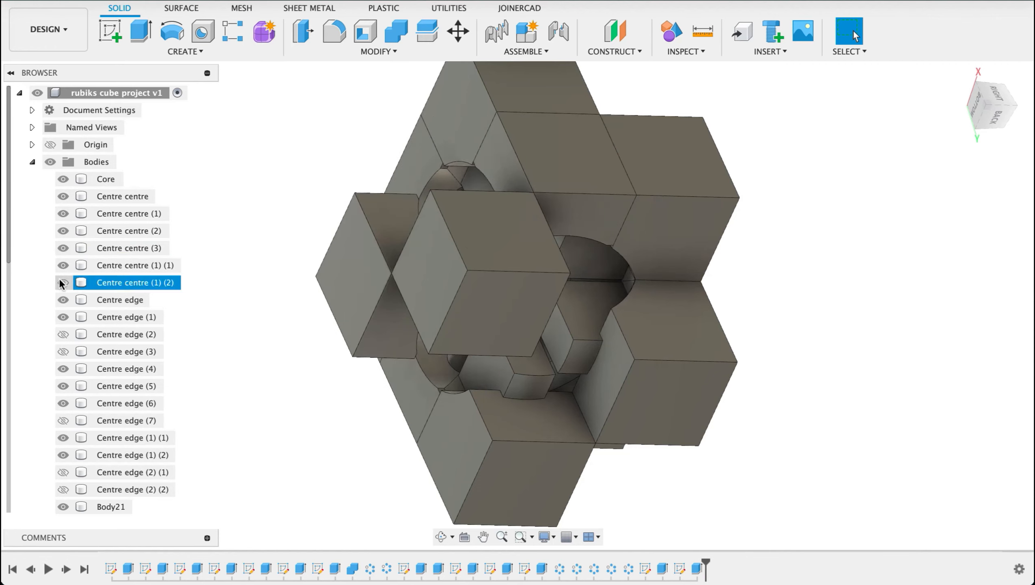
Step: Show Centre edge (2), (3), (2) (1) and (2) (2) again to check which edge position of the cube is empty
click(63, 351)
click(63, 334)
click(63, 472)
click(62, 489)
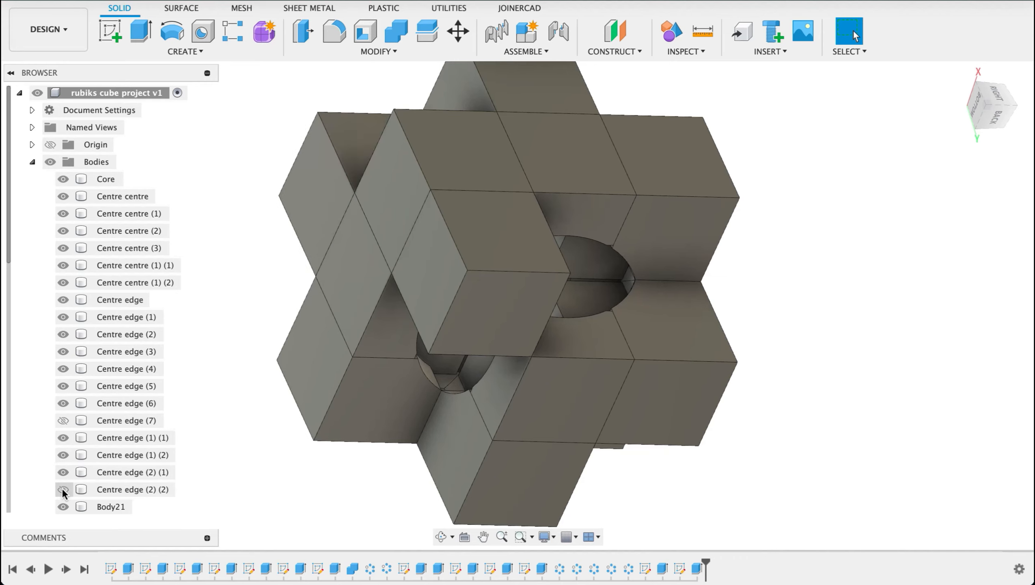
mouse_move(836, 317)
shift+middle_down()
mouse_move(825, 330)
mouse_move(816, 241)
mouse_move(310, 319)
shift+middle_up()
scroll(63, 397, down, 3)
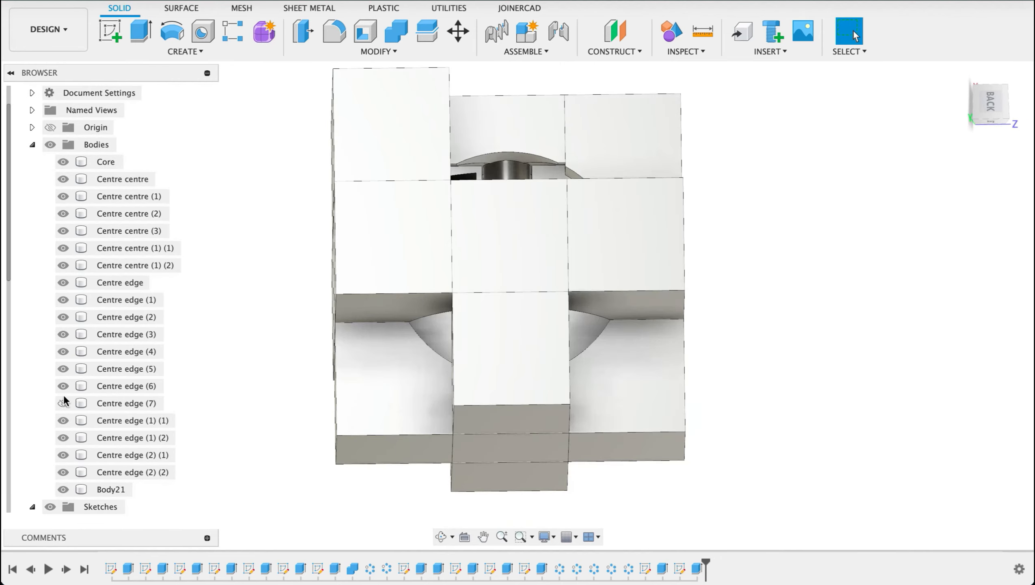
scroll(93, 389, up, 3)
shift+middle_drag(889, 250, 771, 326)
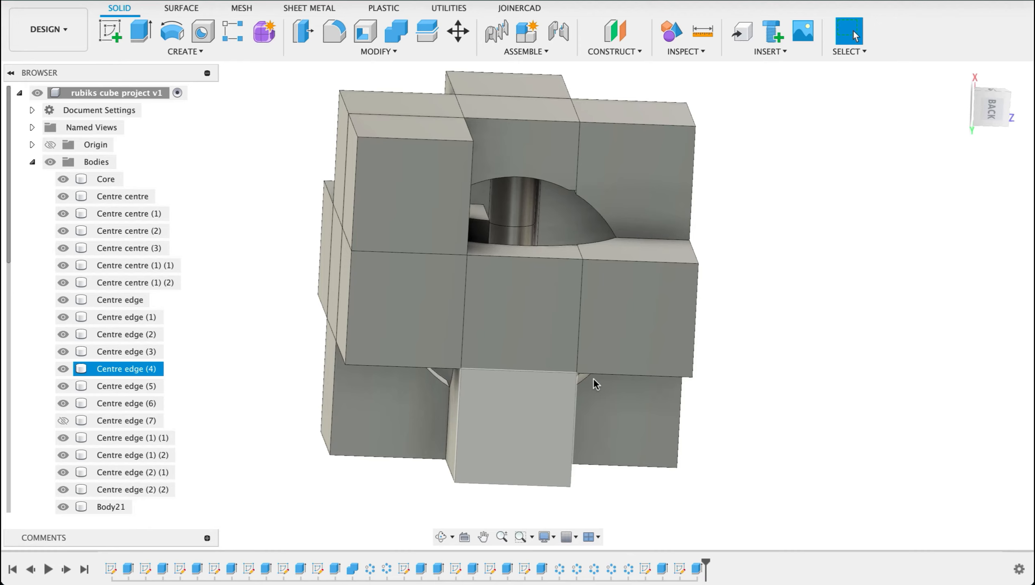
shift+middle_drag(804, 240, 409, 323)
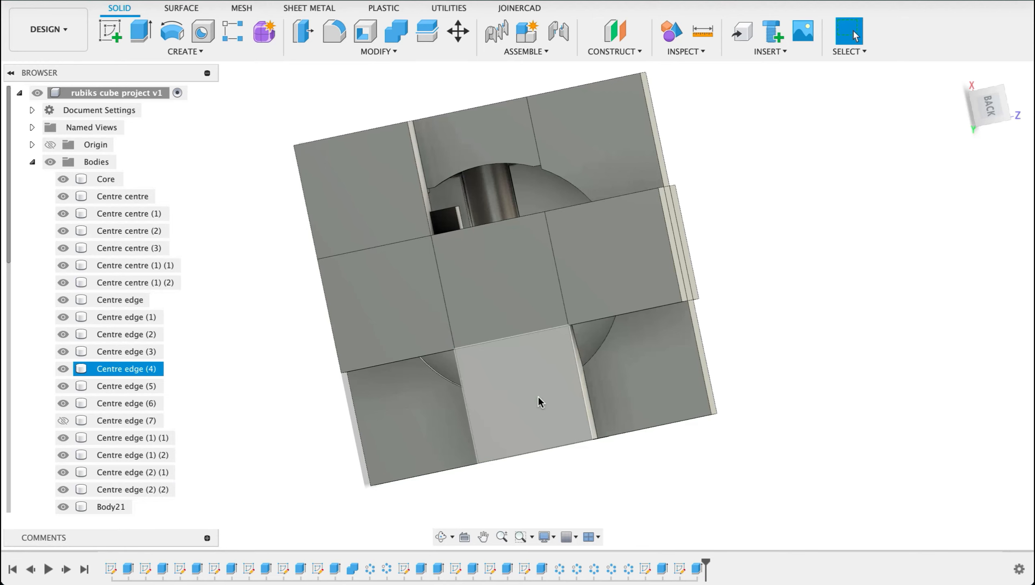
Step: Circular-pattern the body Centre edge (4) around the core's axis to place one copy in the empty edge position
click(175, 53)
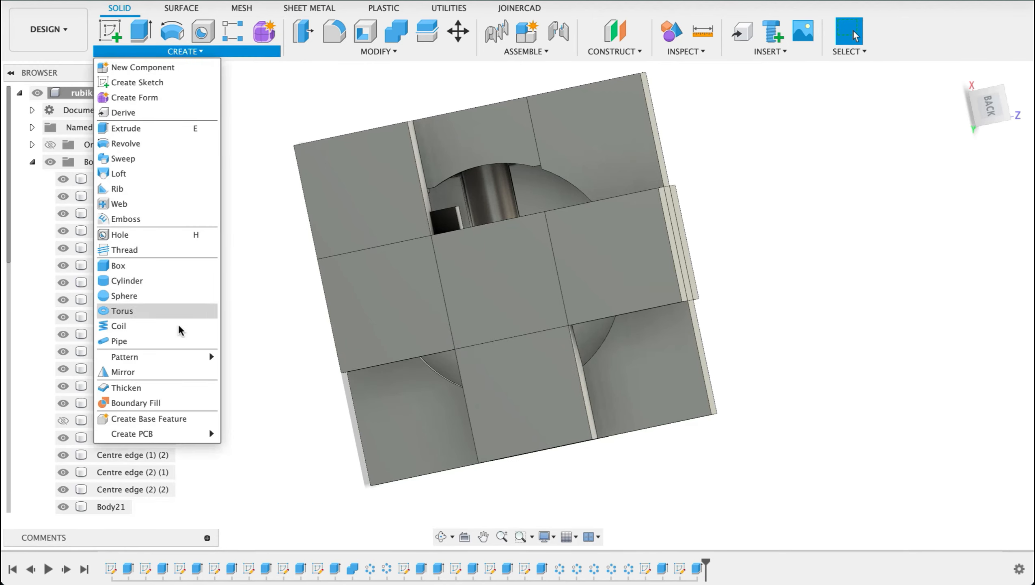
mouse_move(216, 357)
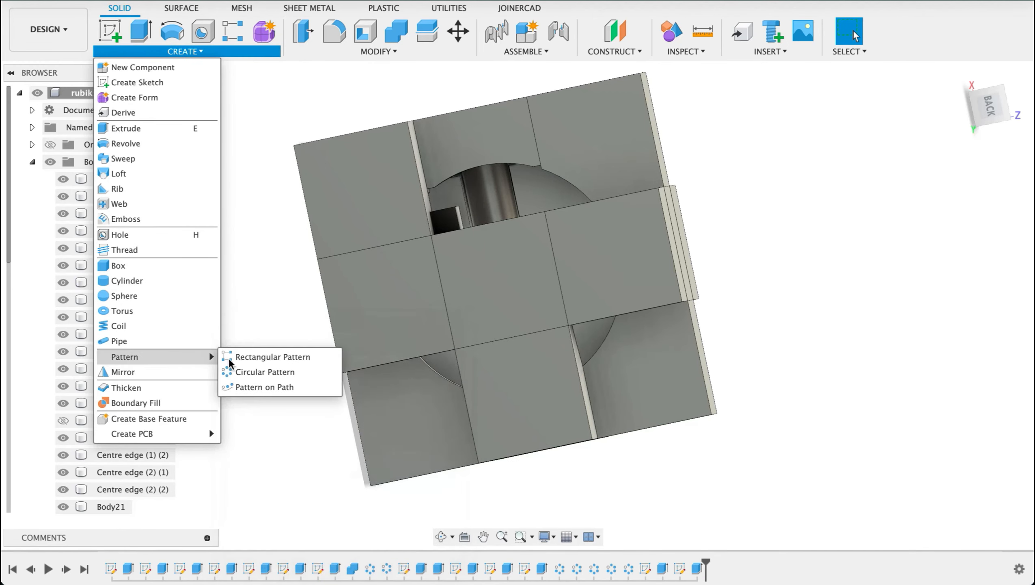
click(248, 374)
click(516, 430)
click(950, 240)
click(504, 313)
click(1002, 307)
shift+middle_drag(750, 245, 774, 304)
click(953, 330)
click(375, 284)
drag(889, 258, 910, 273)
key(Escape)
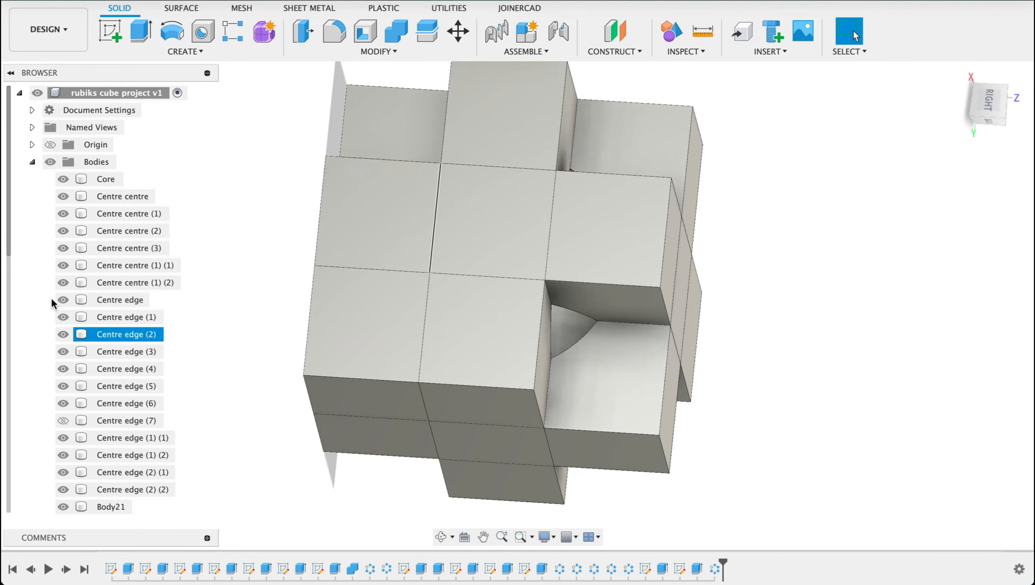
Step: Hide Centre edge (2) (2), (2) (1), (1) (2) and (1) (1) while keeping the corner Body21 shown
click(66, 303)
key(Escape)
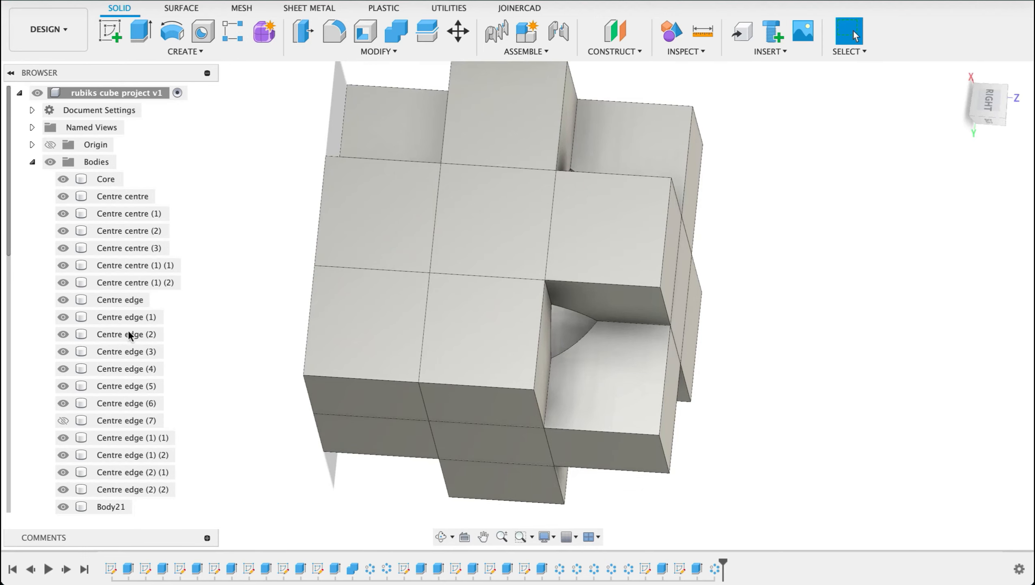
click(63, 507)
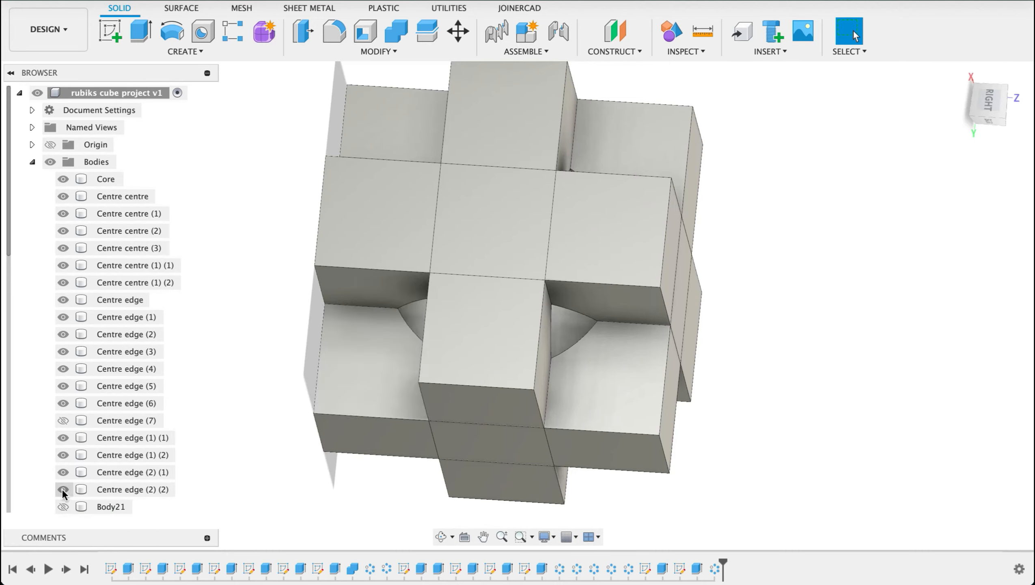
click(63, 490)
click(63, 472)
click(63, 454)
click(63, 437)
click(63, 507)
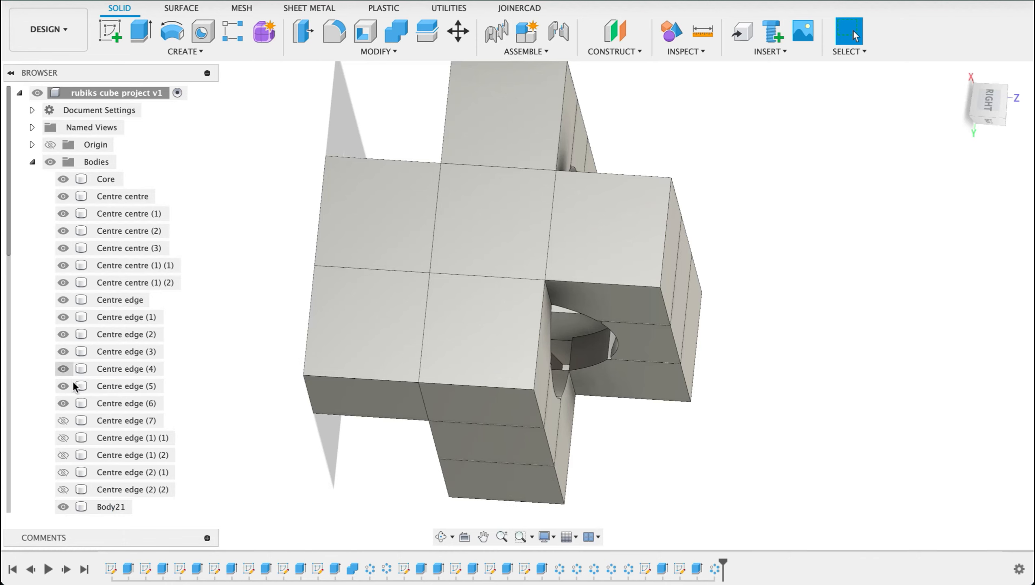
Step: Hide Centre edge and Centre edge (1) through (6)
click(63, 403)
click(63, 386)
click(63, 369)
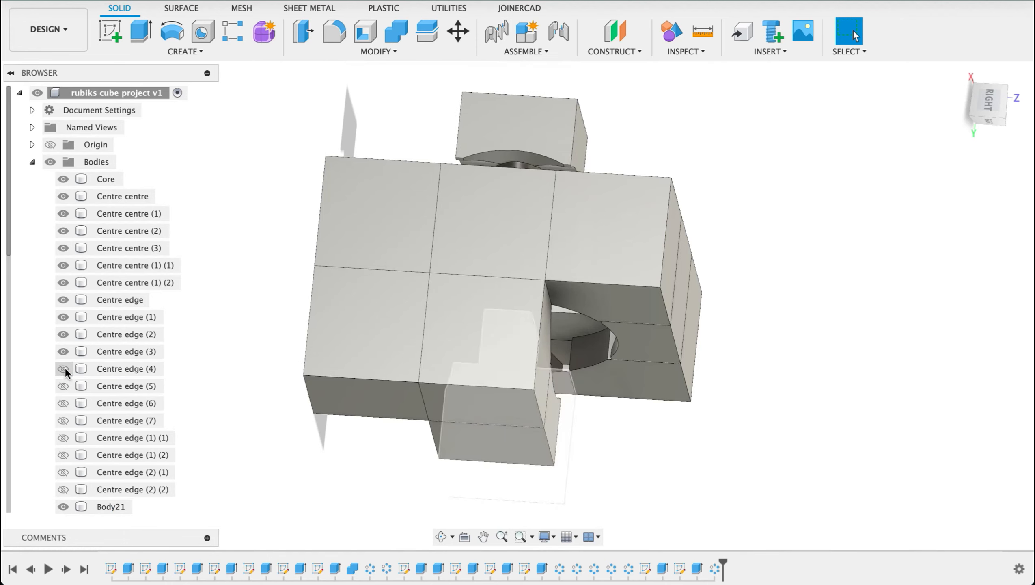
click(63, 352)
click(63, 334)
click(63, 317)
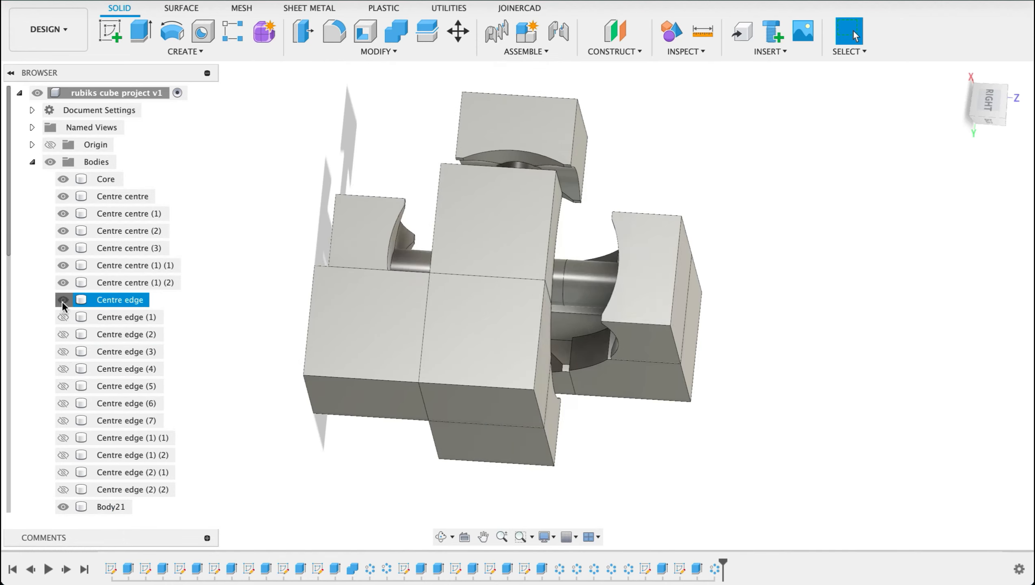
click(63, 300)
Step: Hide all Centre centre bodies and Centre edge (4) (1), leaving only the core and the corner piece shown
click(62, 282)
click(63, 265)
click(63, 248)
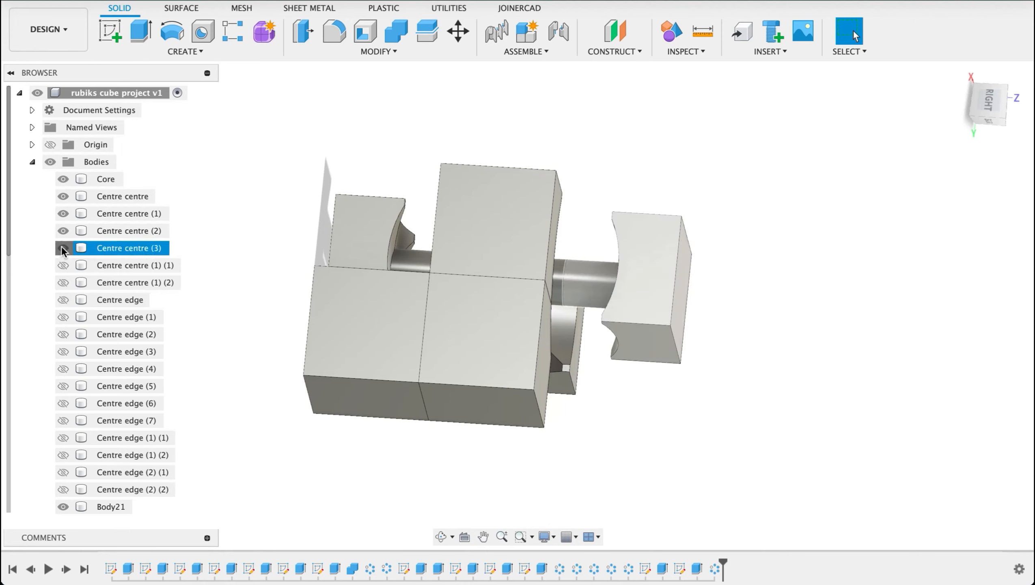
click(63, 231)
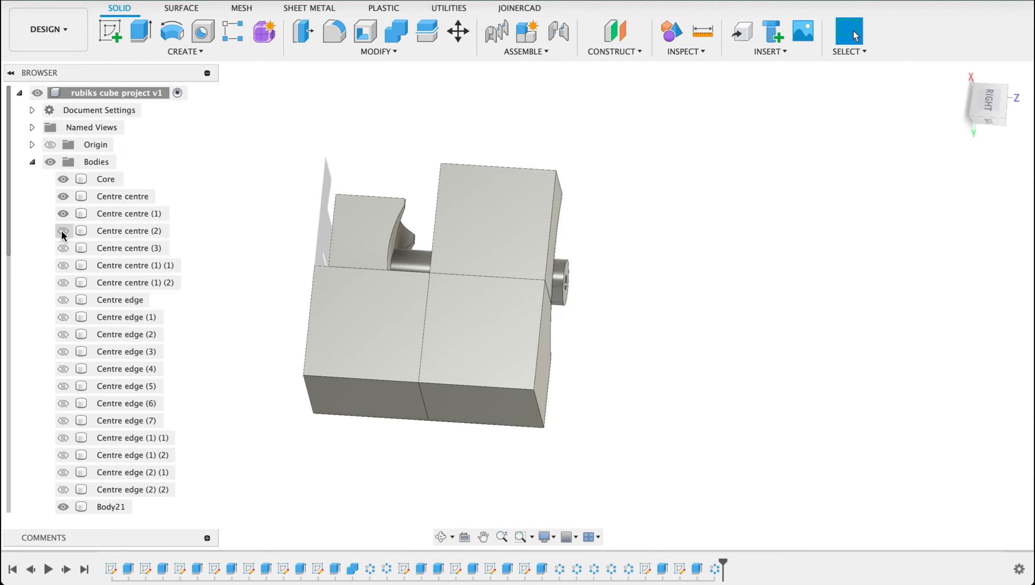
click(63, 214)
shift+middle_drag(694, 296, 528, 305)
click(63, 196)
scroll(64, 450, down, 3)
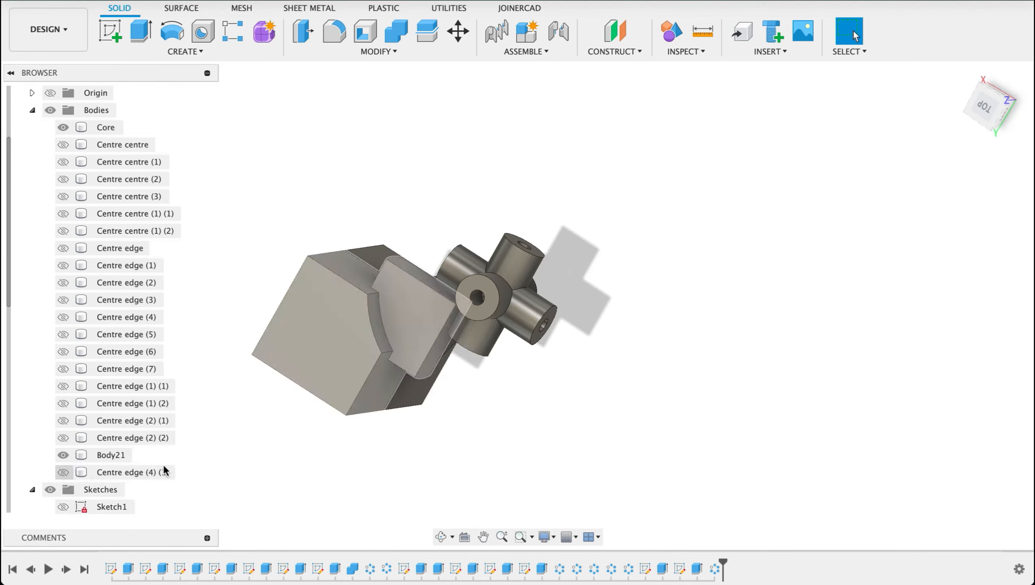
Step: Circular-pattern the corner Body21 around the core's axis with a full distribution and a quantity of 4
shift+middle_drag(675, 336, 962, 134)
click(990, 101)
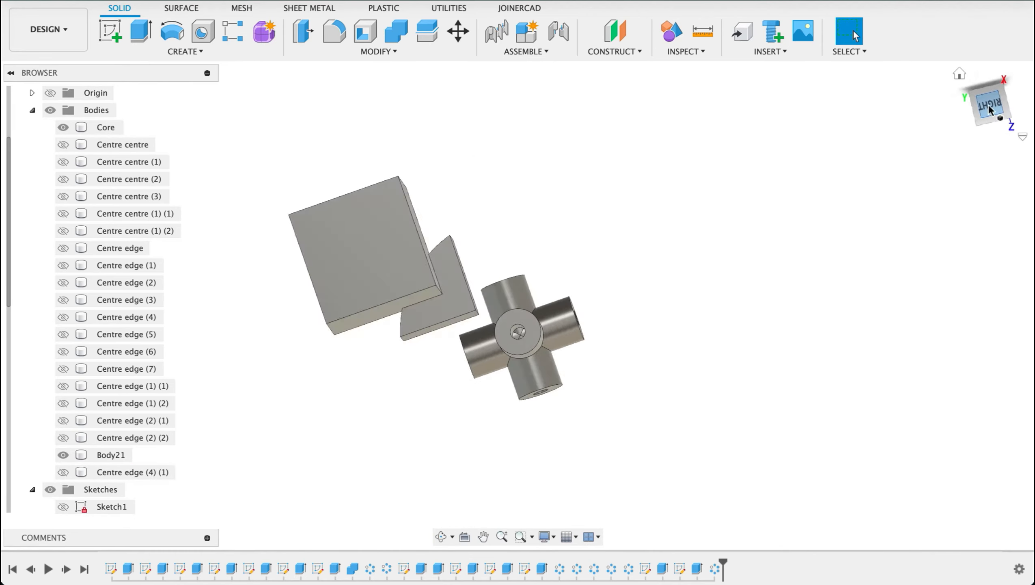
click(762, 313)
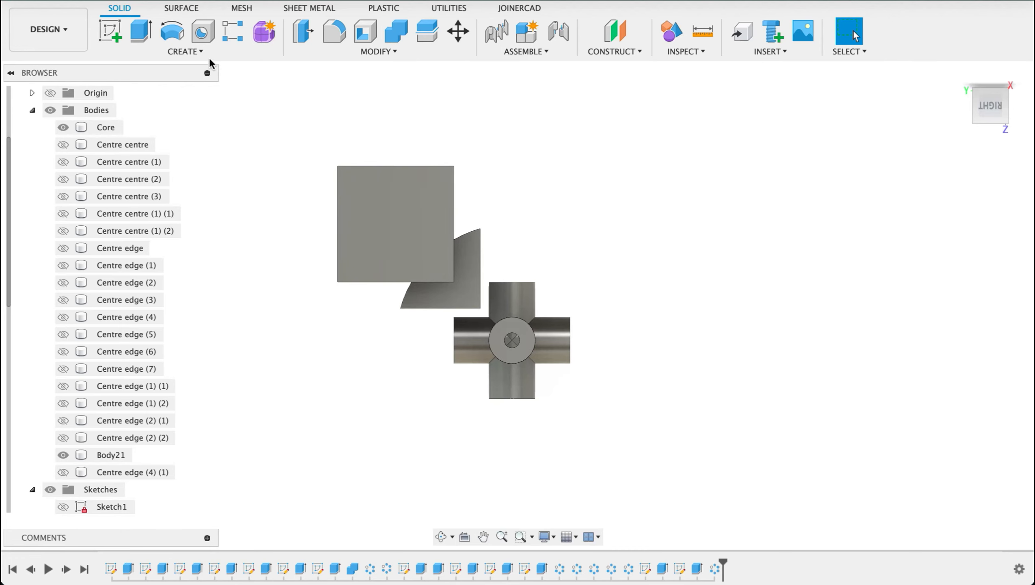
mouse_move(665, 172)
shift+middle_down()
mouse_move(661, 252)
mouse_move(647, 168)
shift+middle_up()
click(185, 51)
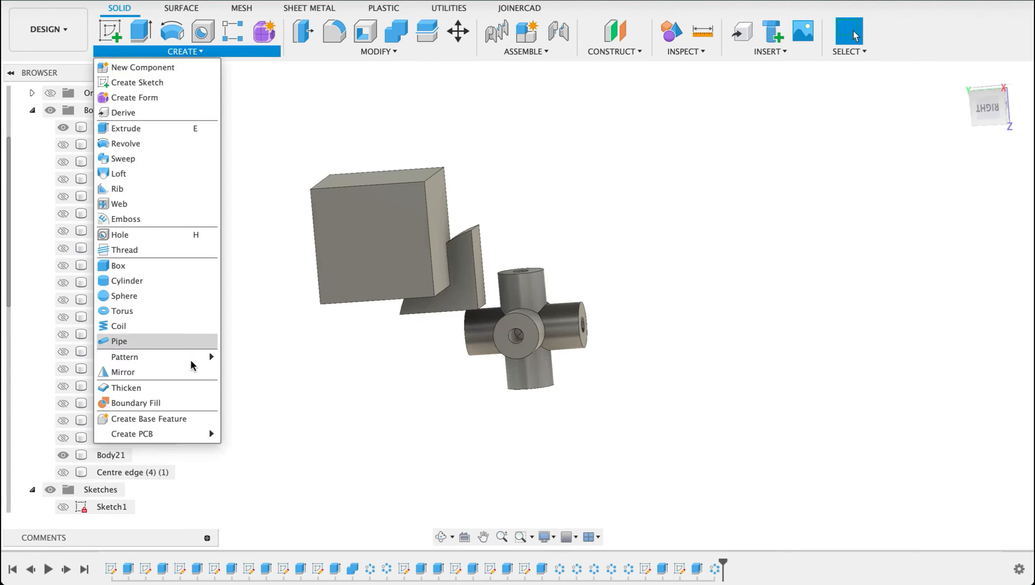
mouse_move(217, 357)
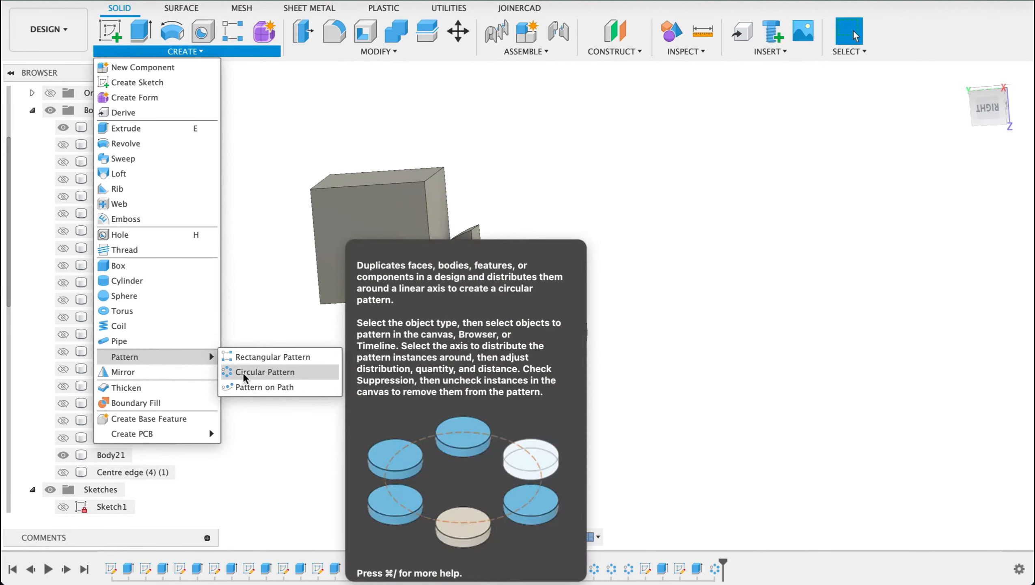
click(254, 372)
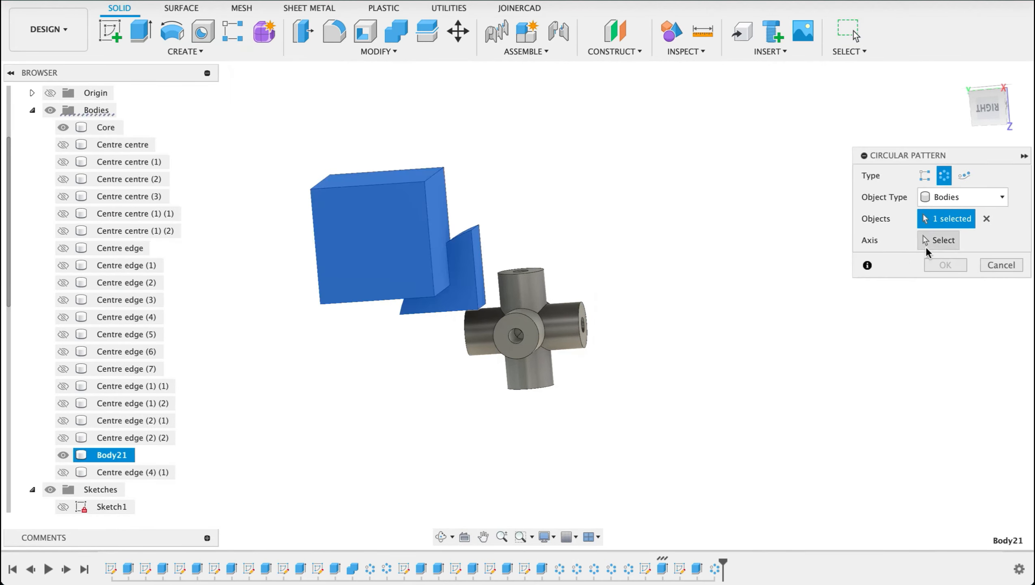
click(938, 240)
click(539, 331)
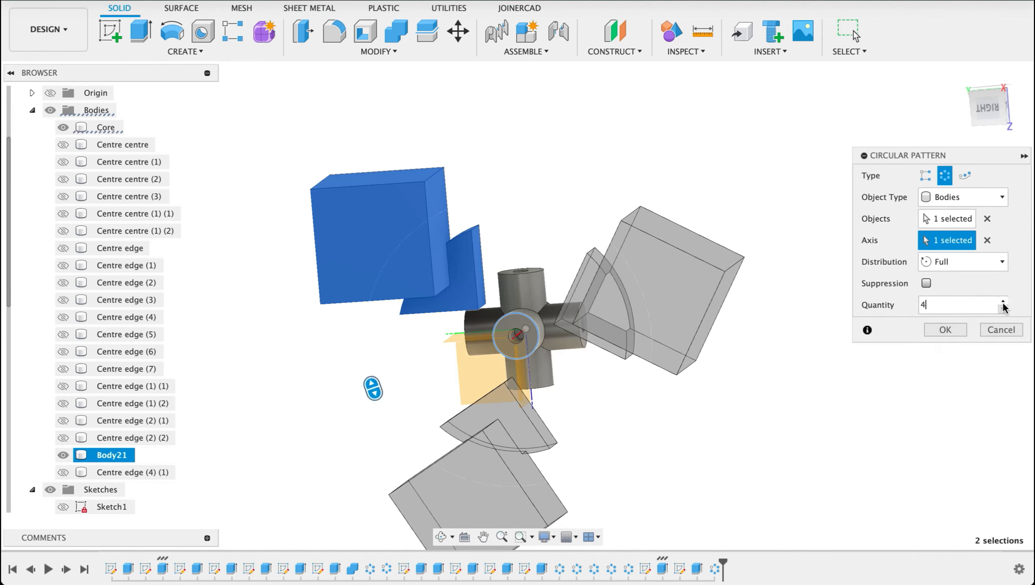
key(Return)
shift+middle_drag(890, 300, 775, 313)
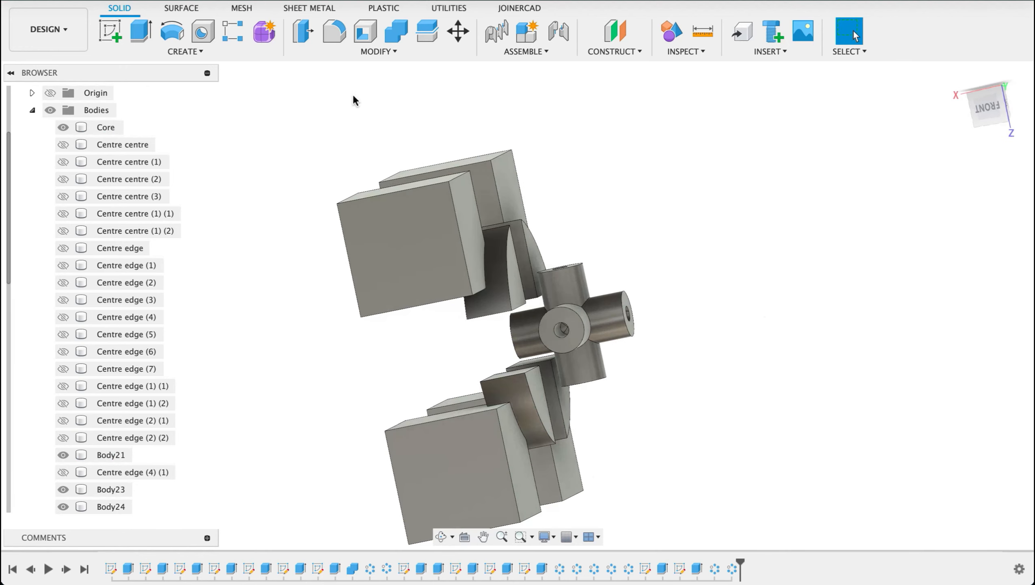
Step: Mirror the four corner bodies across the cube's middle plane, using the New Body operation
click(180, 52)
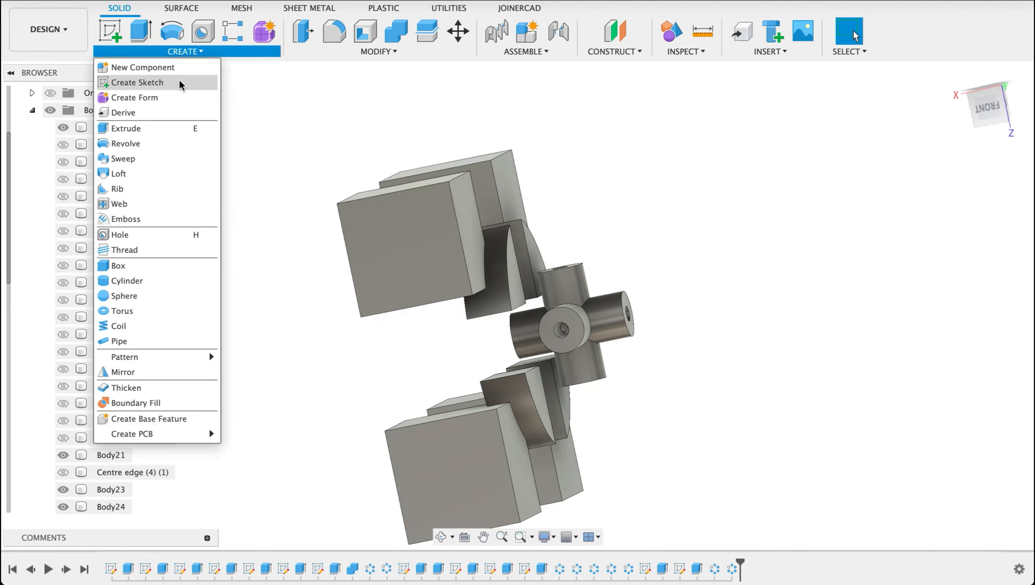
click(145, 372)
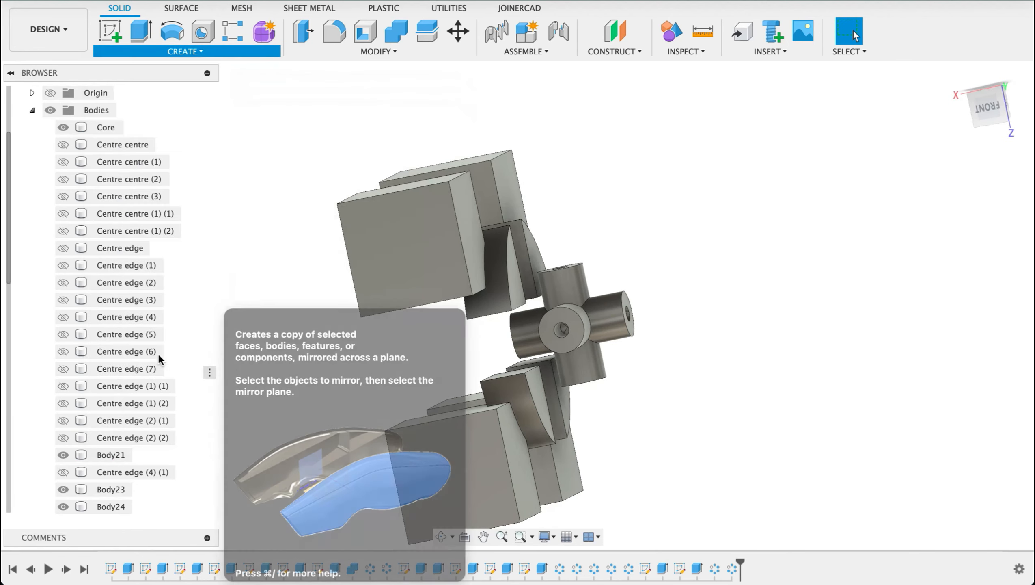
click(458, 236)
click(502, 192)
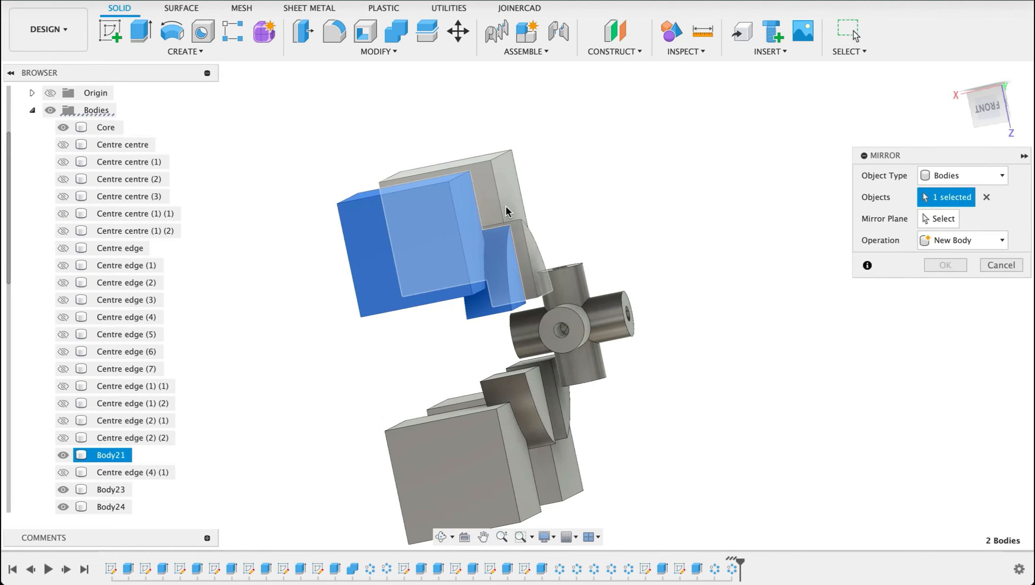
click(534, 473)
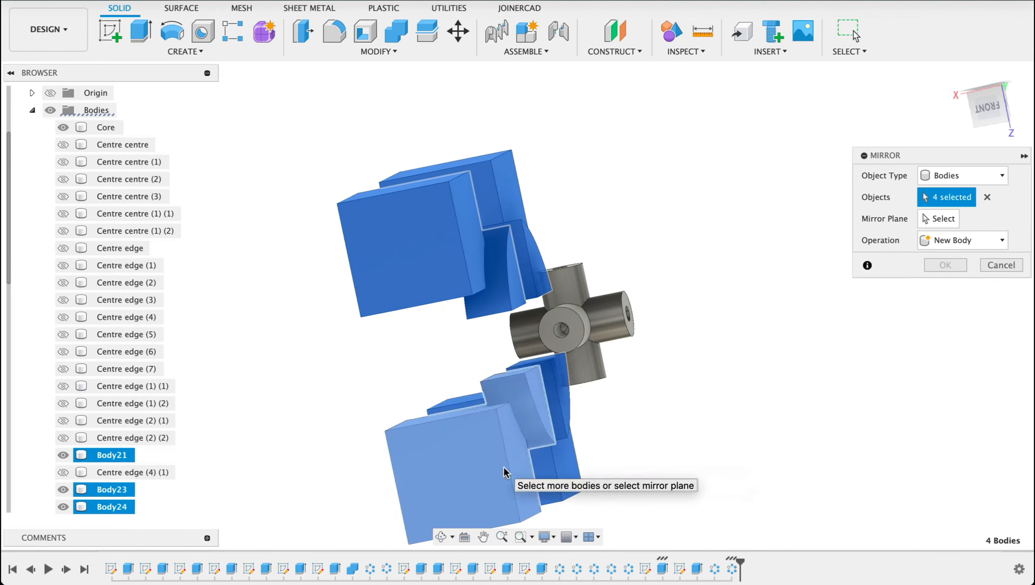
click(504, 474)
click(939, 221)
shift+middle_drag(760, 381, 795, 385)
scroll(726, 398, down, 5)
shift+middle_drag(902, 393, 918, 282)
click(696, 367)
click(943, 264)
Step: Show all the hidden centre and edge bodies again, including Centre edge (4) (1), to display the complete cube
shift+middle_drag(820, 402, 573, 369)
click(62, 145)
click(63, 162)
click(63, 179)
click(63, 196)
click(63, 386)
click(63, 403)
click(63, 421)
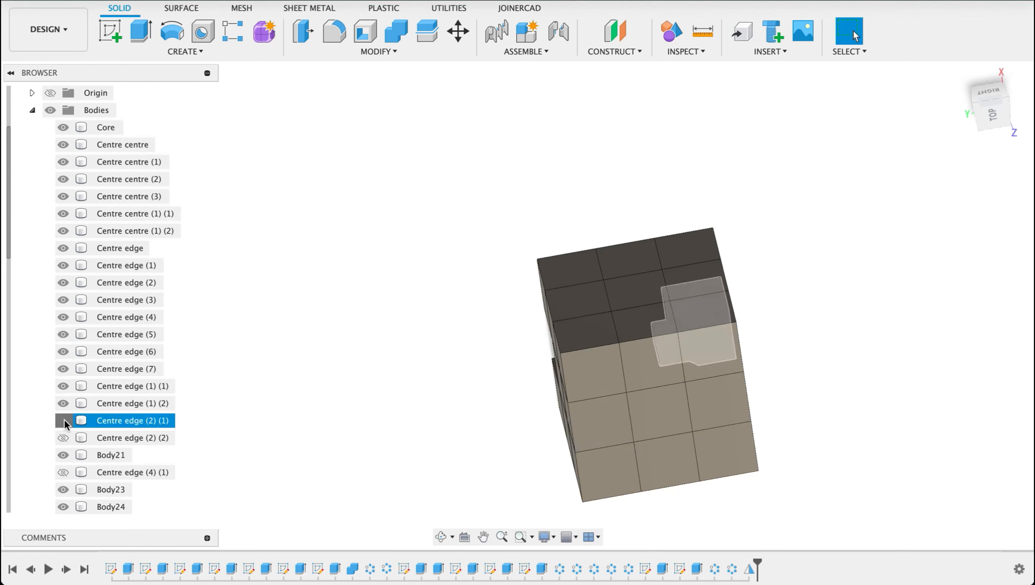
click(63, 437)
click(63, 472)
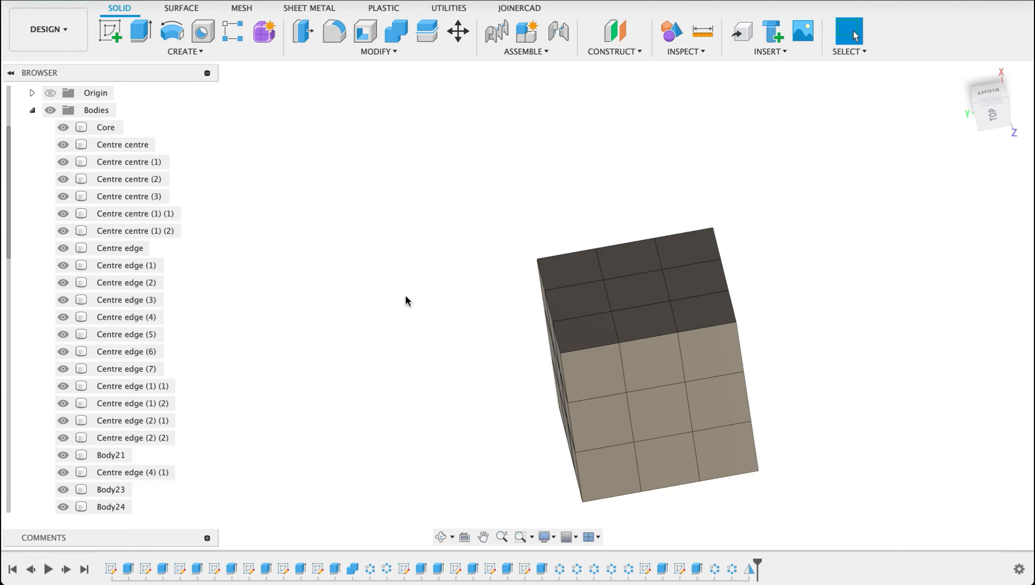
Step: Create a section analysis through the cube from its right face and move the cut to examine the interior
shift+middle_drag(436, 254, 657, 180)
click(957, 74)
click(686, 52)
click(714, 223)
click(663, 328)
drag(702, 351, 761, 354)
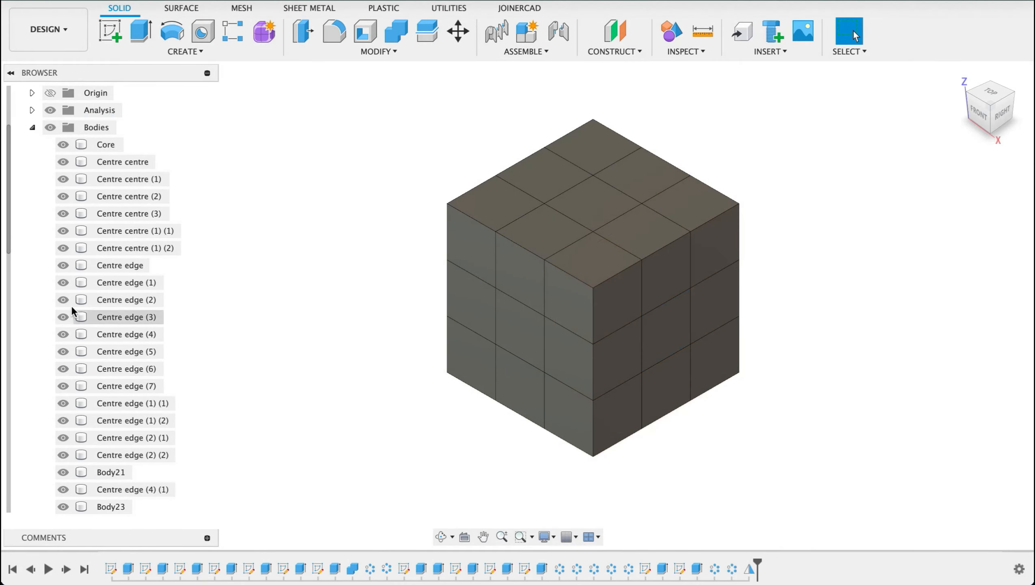
Step: Hide Centre edge (2), Centre edge (1), Centre edge and Centre centre (1) (2) to open up the cube's interior
click(66, 303)
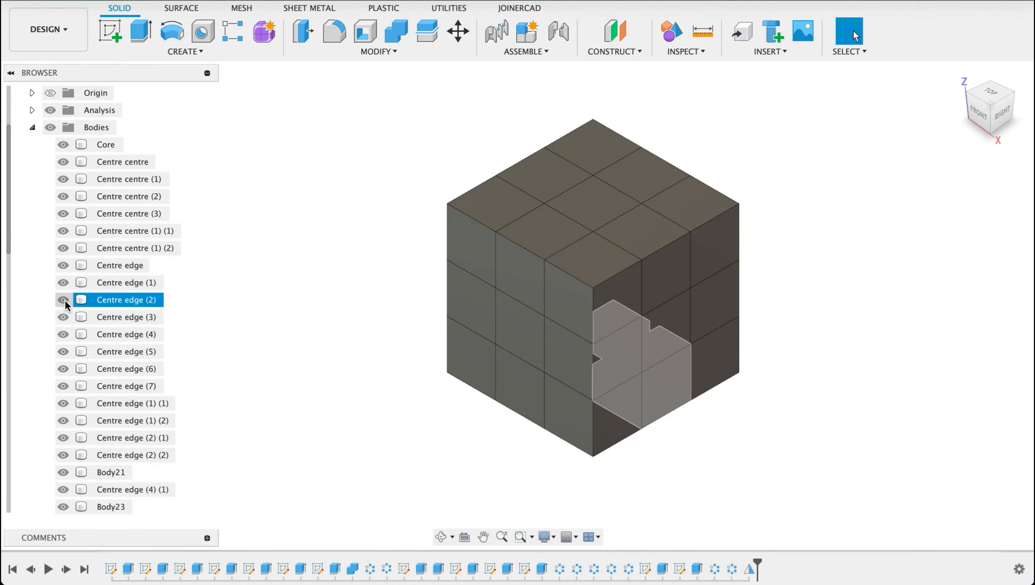
click(63, 300)
click(65, 283)
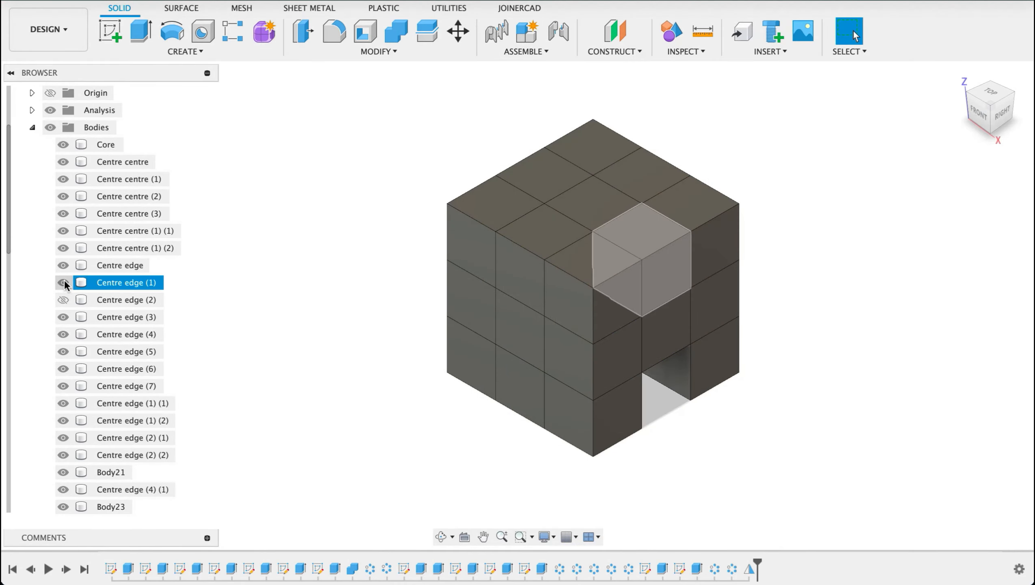
click(63, 282)
click(64, 266)
click(63, 265)
click(64, 247)
drag(797, 320, 770, 277)
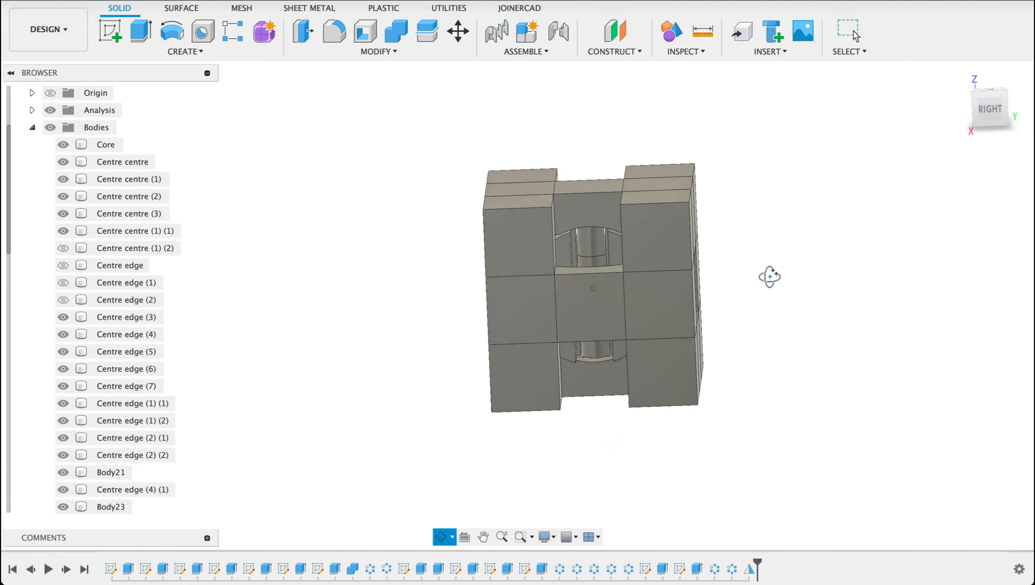
key(Escape)
Step: Hide Centre centre, Centre edge (6) and Centre edge (4) (1) to expose the core
click(63, 162)
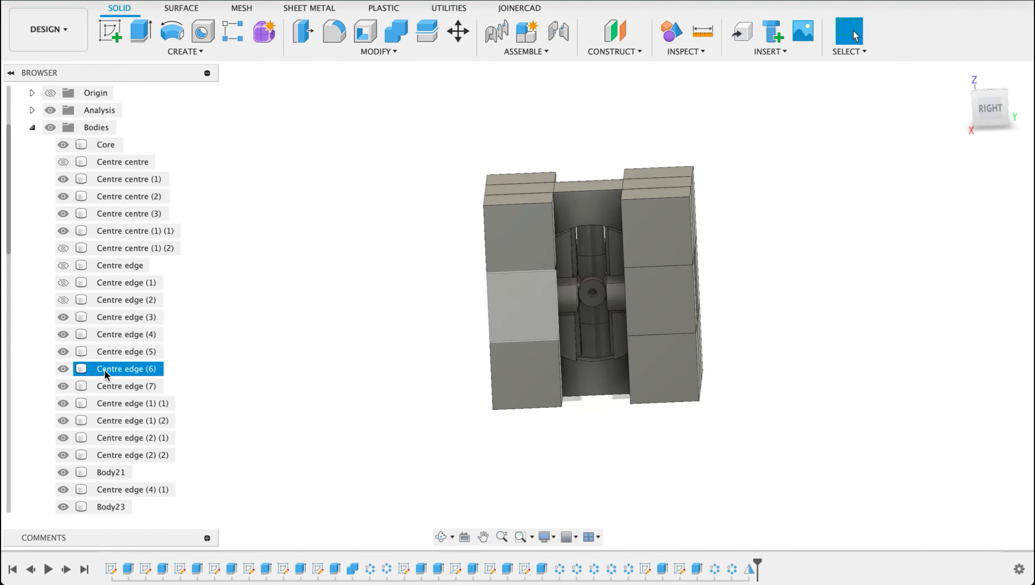
click(63, 368)
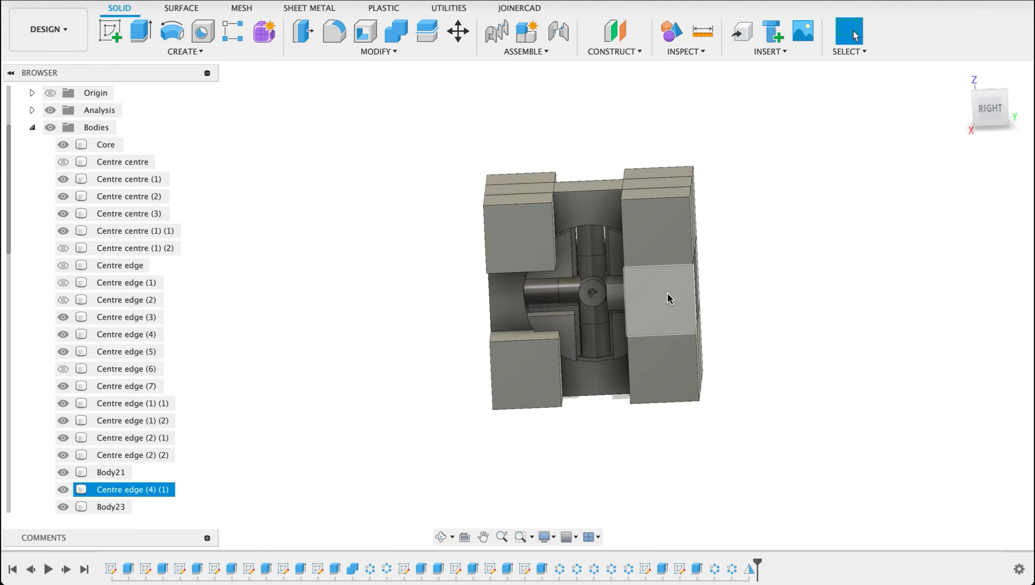
click(63, 489)
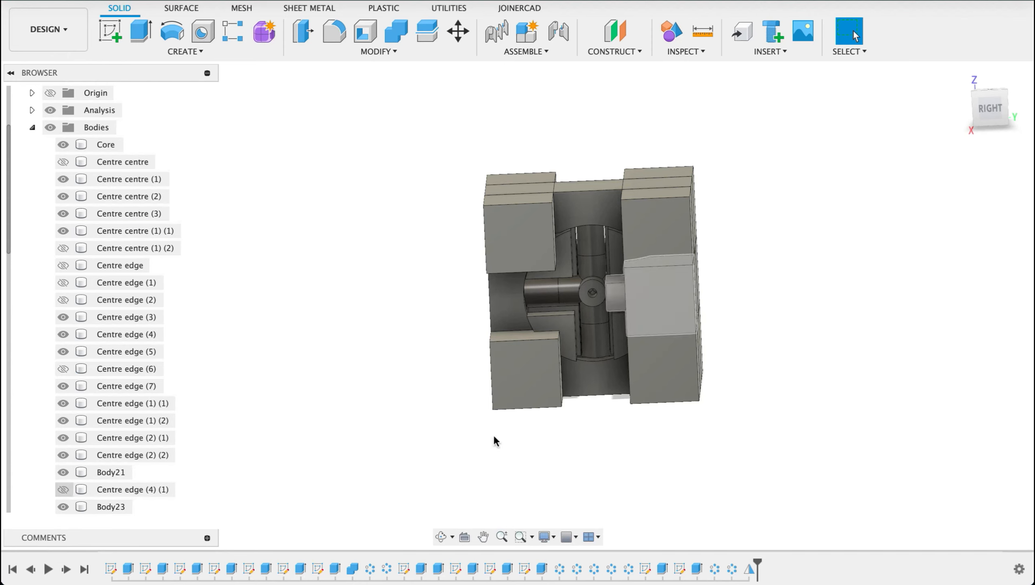
Step: Hide Body21 and Centre edge (2) (2) and inspect the core mechanism from an angle
click(66, 474)
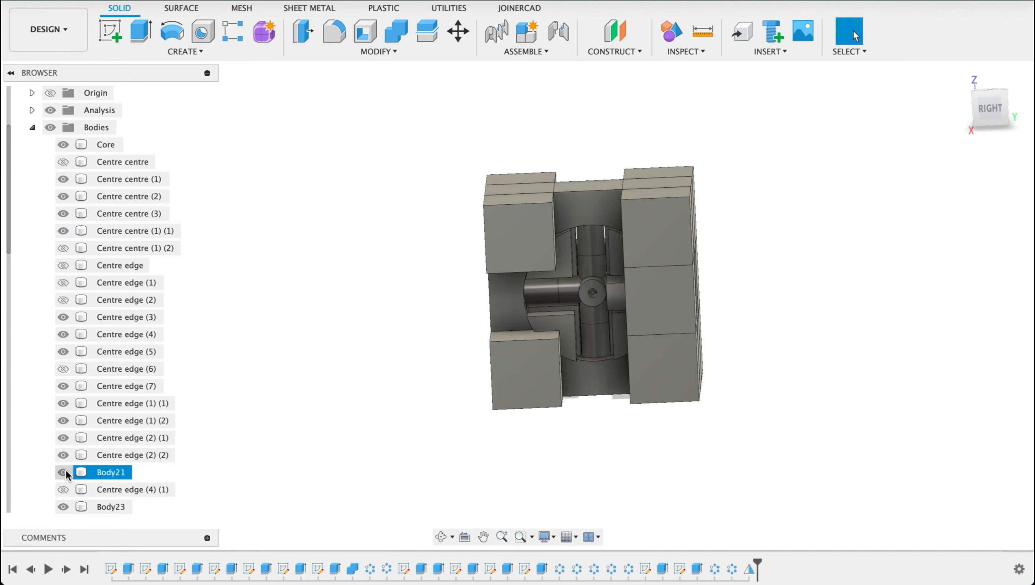
click(64, 472)
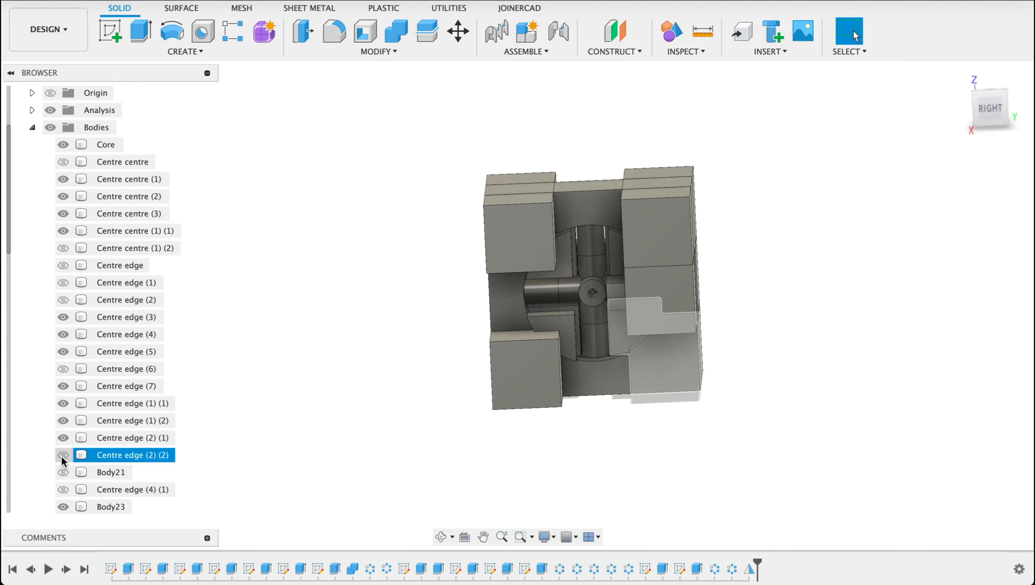
drag(935, 353, 894, 344)
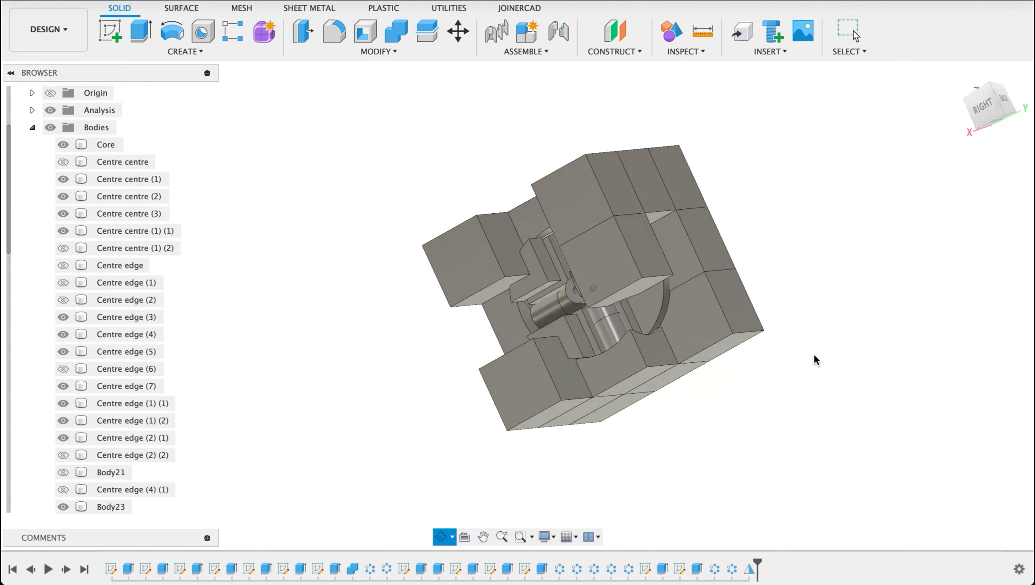
key(Escape)
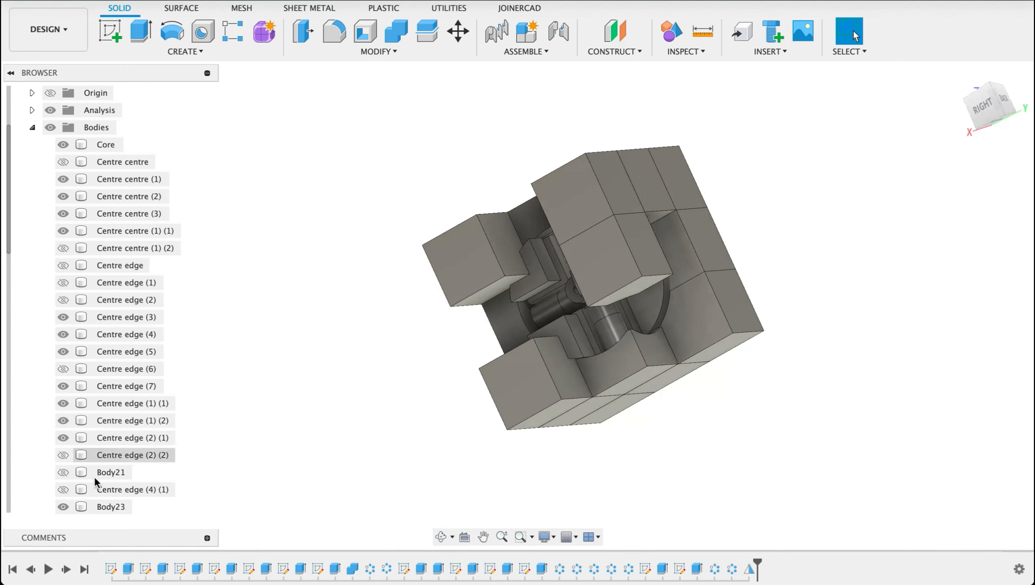
Step: Show all the hidden centre, edge and corner bodies again, from Body21 up to Centre centre, to complete the cube
click(63, 472)
click(63, 454)
click(63, 369)
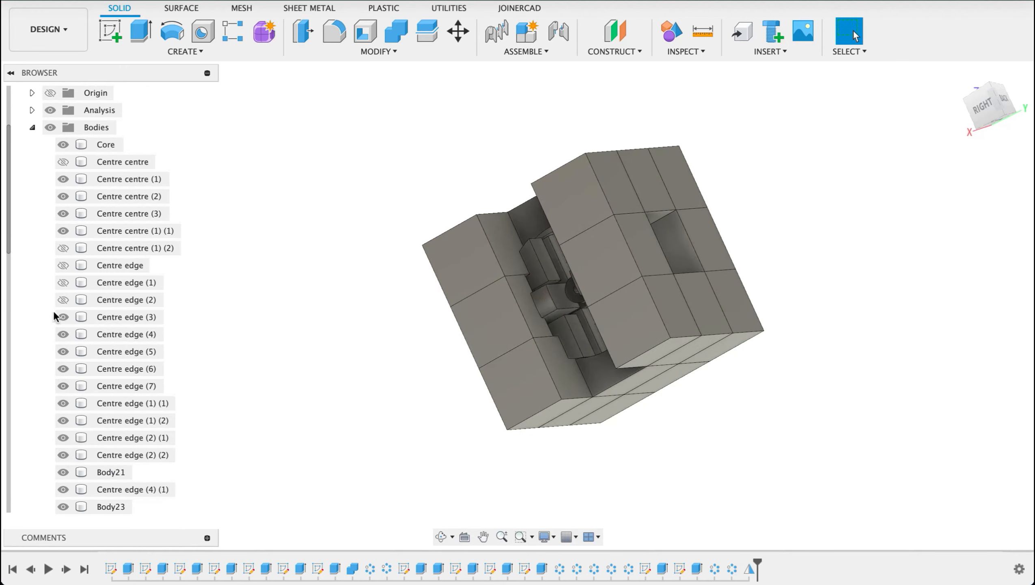
click(62, 299)
click(63, 282)
click(63, 265)
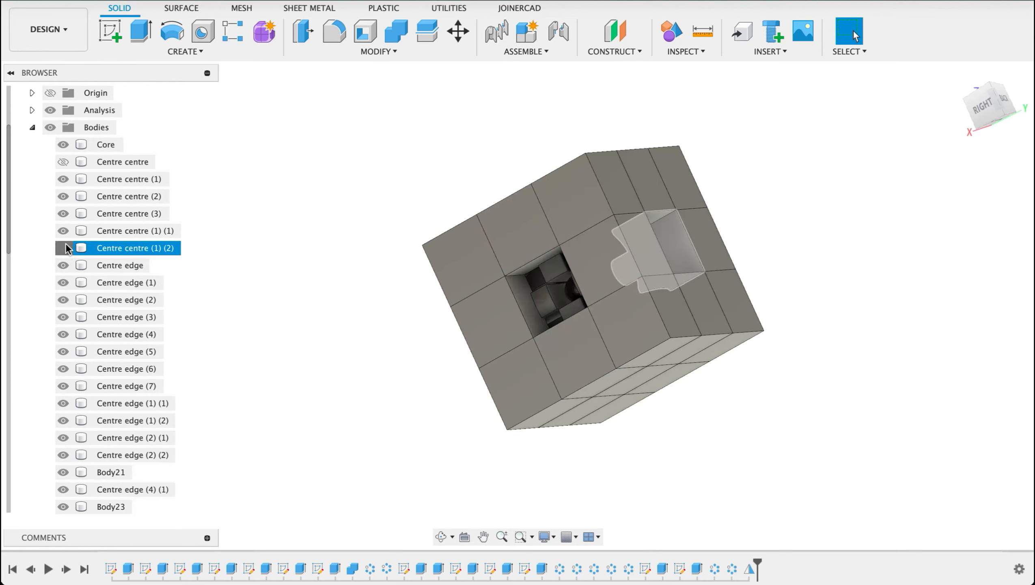
click(63, 248)
click(63, 161)
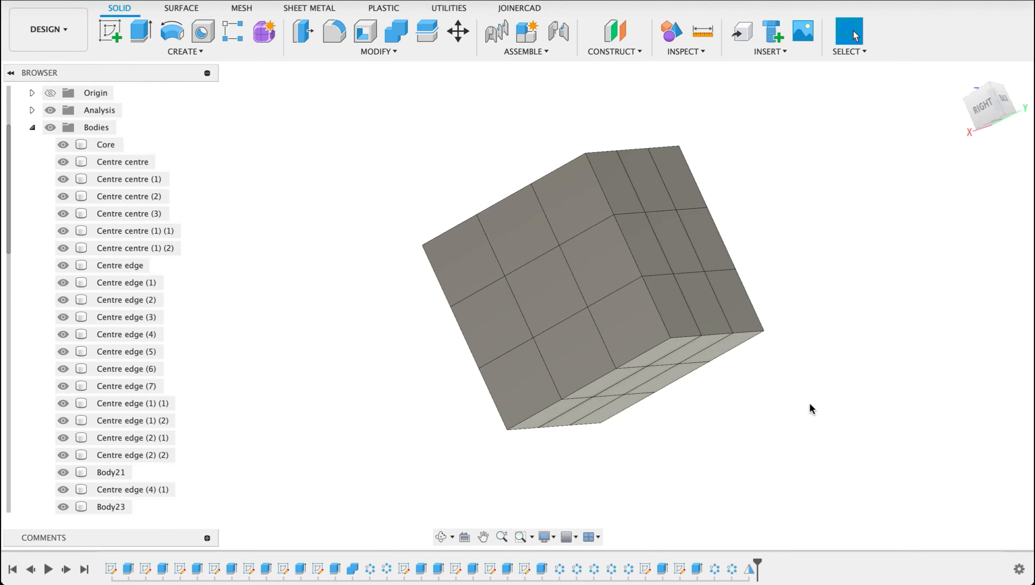
Step: Open the appearance settings for the centre tile of the cube's back face and browse the library to the glossy paints
drag(780, 366, 737, 349)
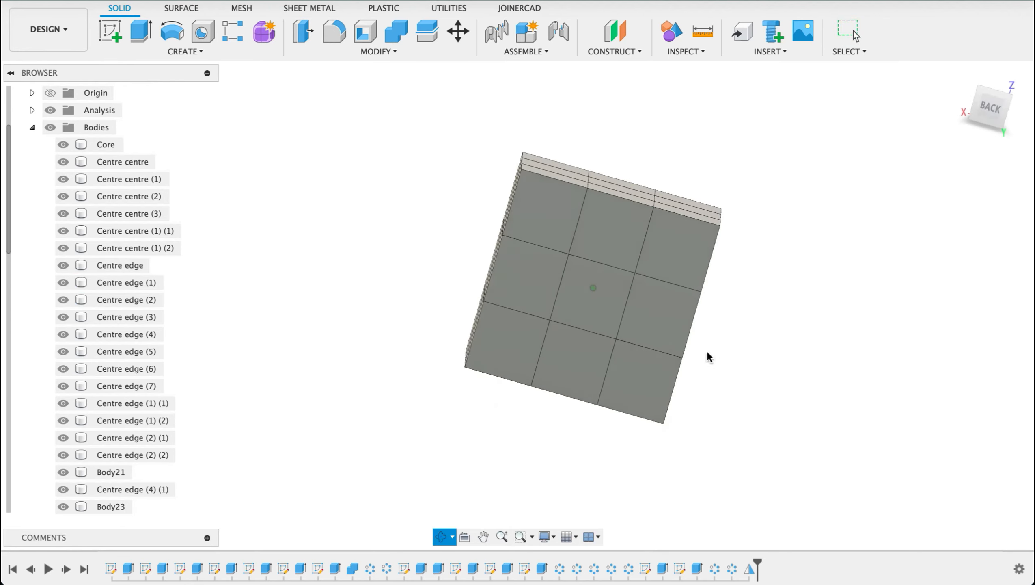
key(Escape)
click(584, 292)
right_click(584, 292)
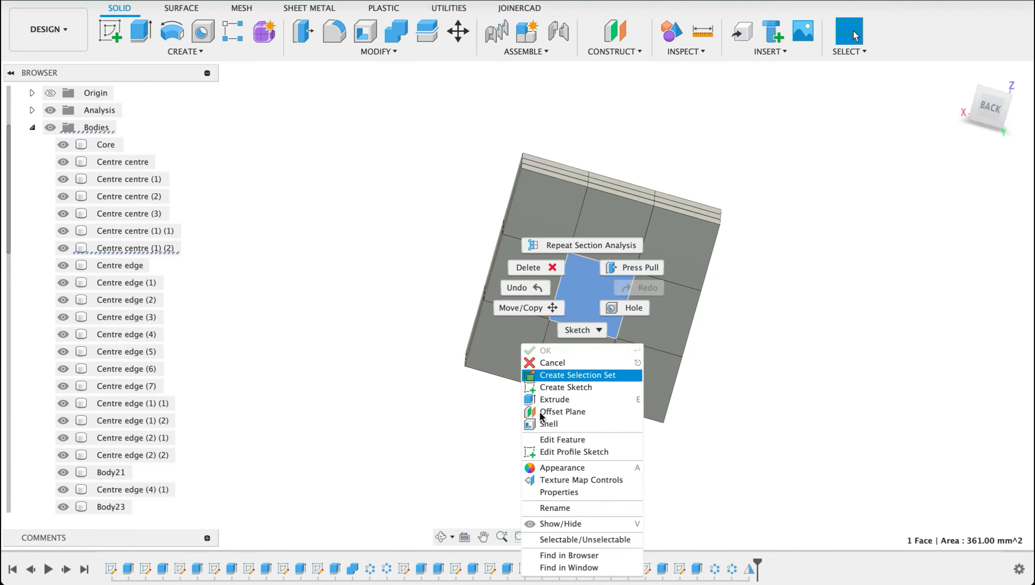
click(555, 468)
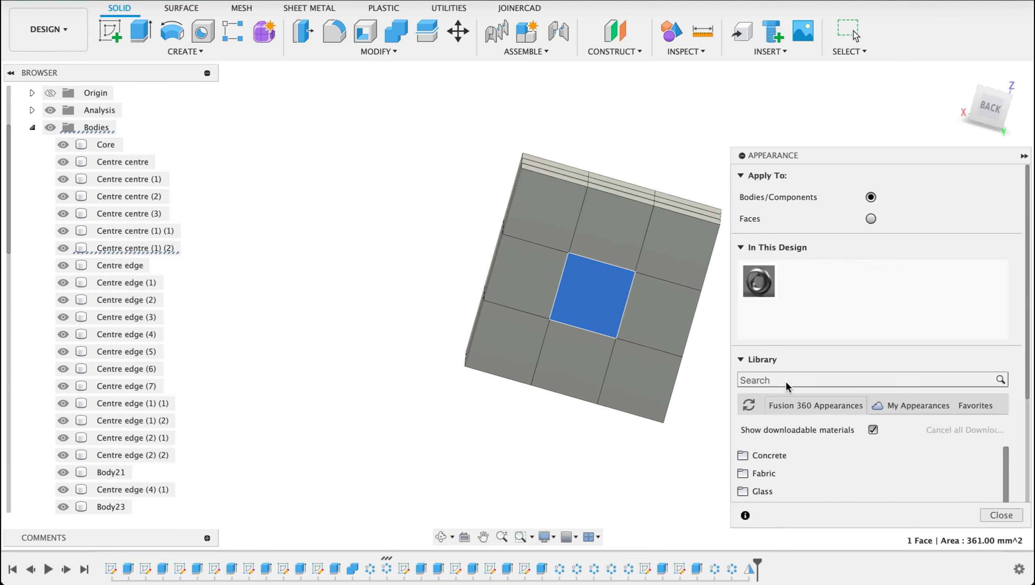
scroll(784, 460, down, 10)
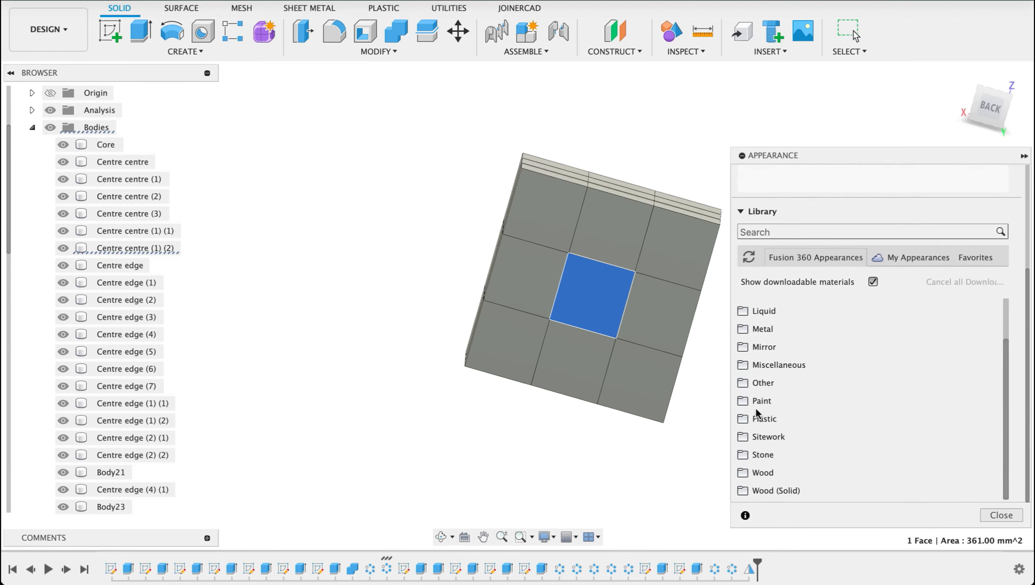
click(760, 401)
click(766, 418)
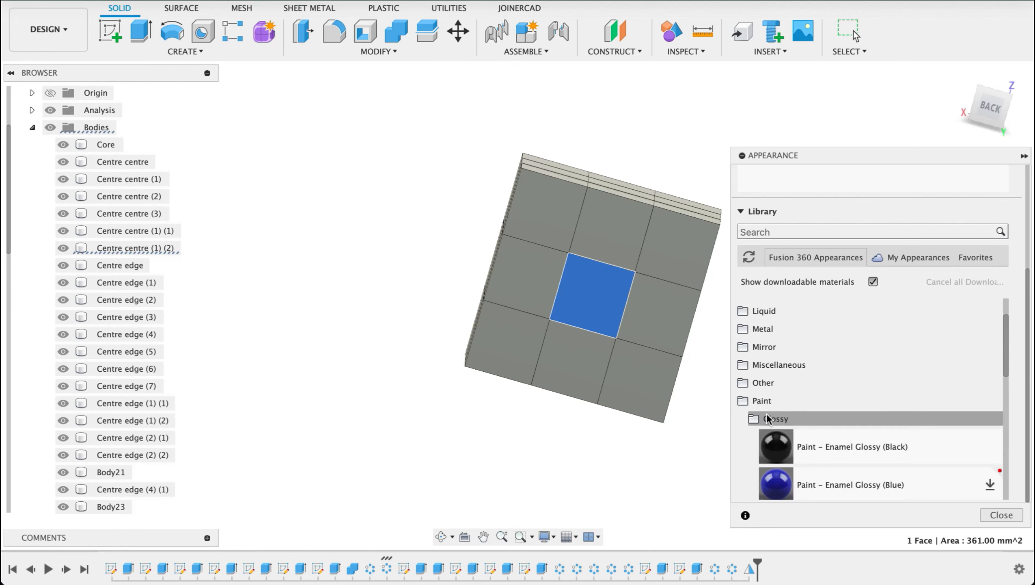
Step: Add the Enamel Glossy paints in blue, green, red, white and yellow to the design's appearances
scroll(850, 411, down, 3)
drag(814, 438, 806, 231)
drag(814, 179, 814, 196)
scroll(817, 247, down, 4)
scroll(822, 350, down, 4)
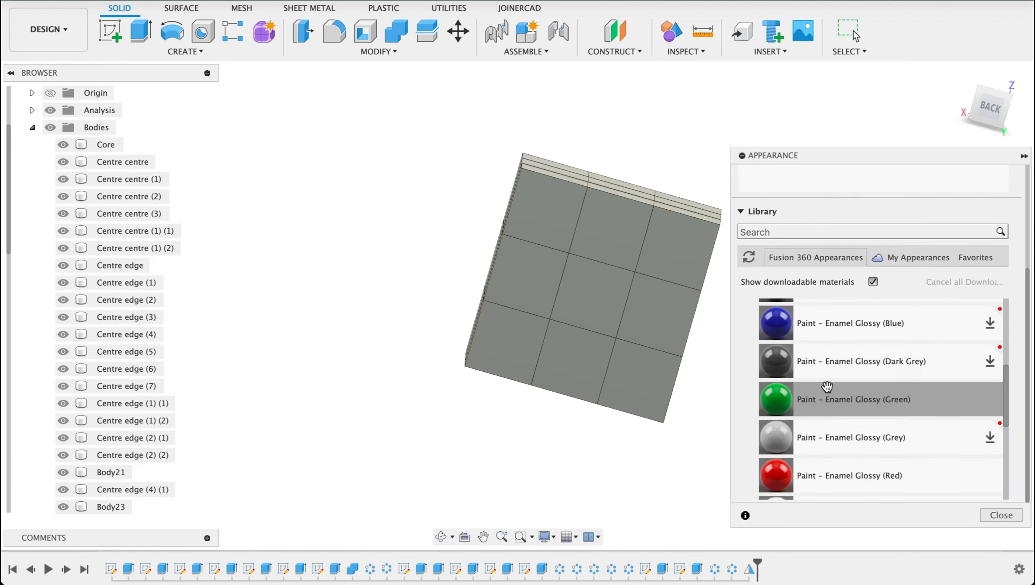
drag(828, 390, 823, 176)
drag(818, 461, 821, 182)
scroll(814, 302, down, 3)
drag(819, 401, 829, 177)
drag(820, 440, 832, 184)
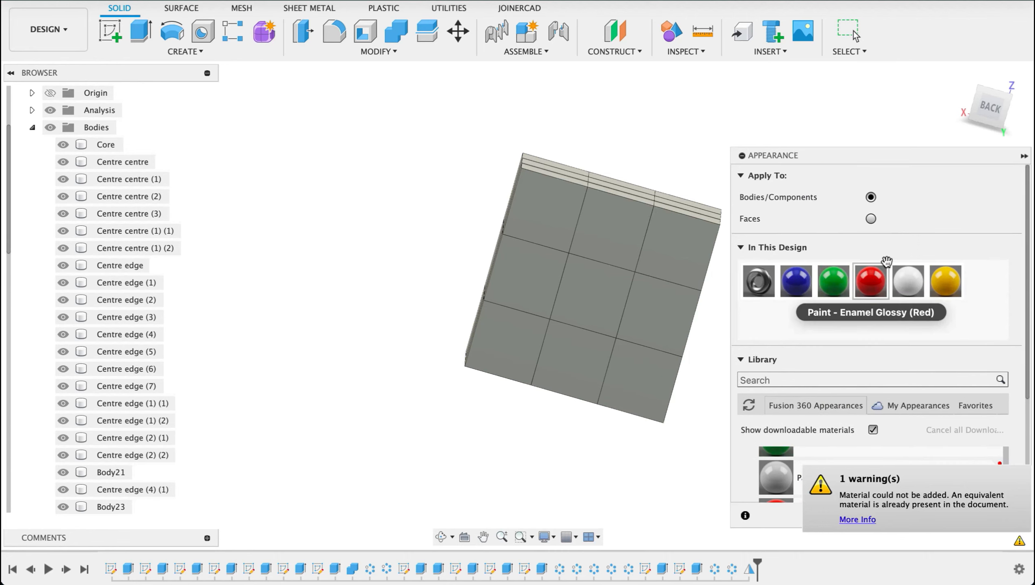
Step: Duplicate the Enamel Glossy (Yellow) paint and shift the copy's hue to orange
right_click(949, 280)
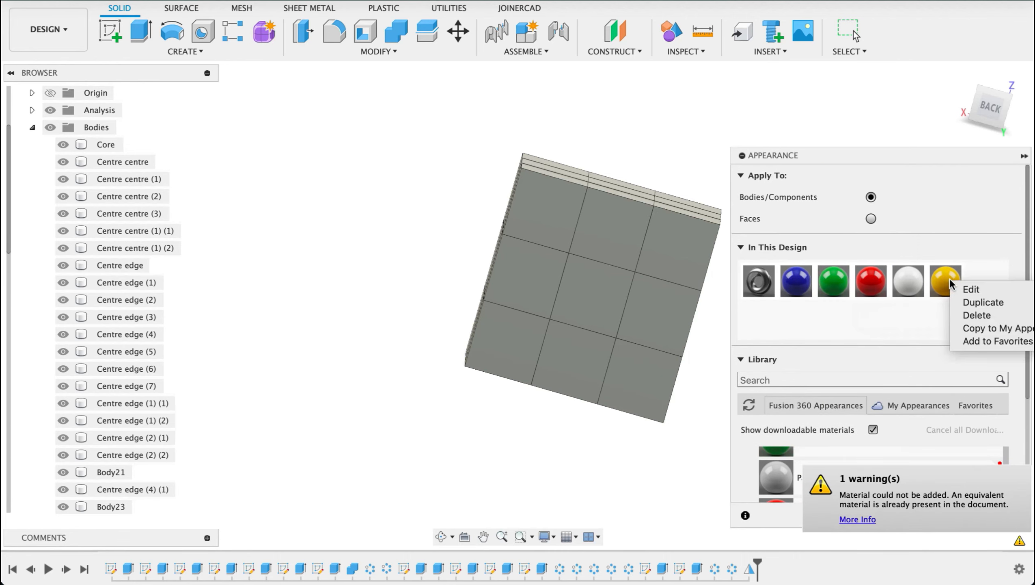
click(966, 303)
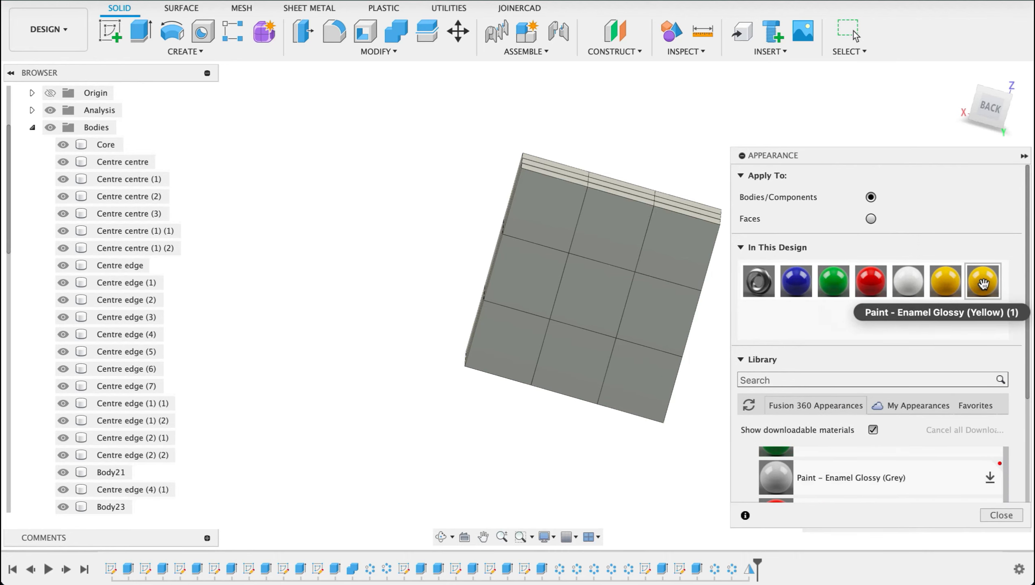
right_click(985, 282)
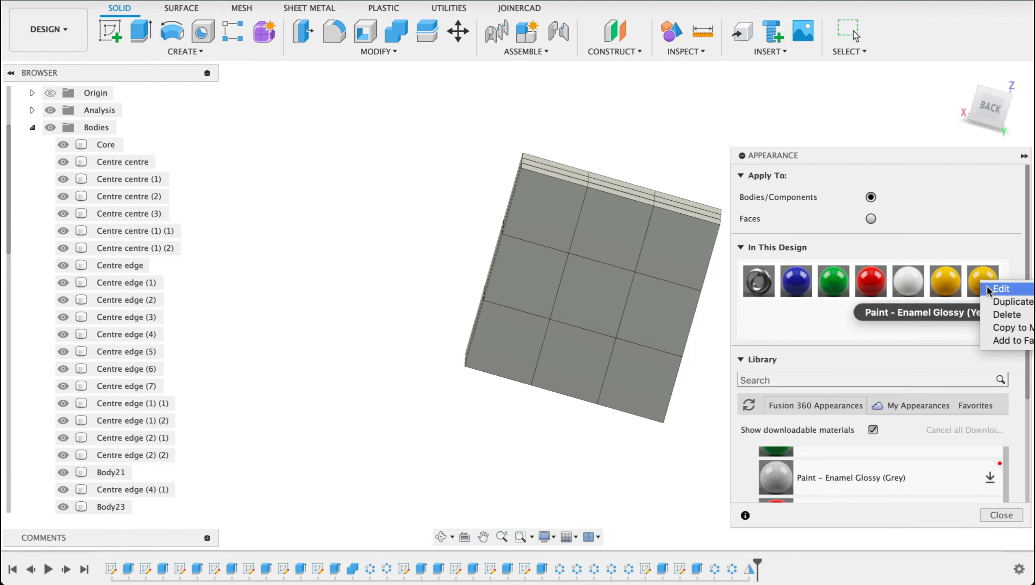
click(1004, 293)
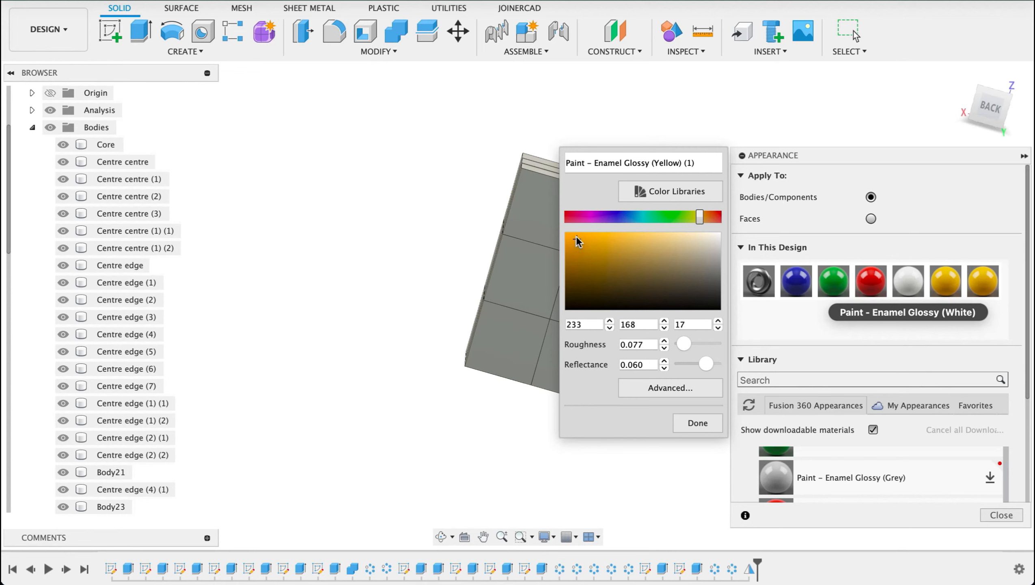
drag(702, 218, 705, 218)
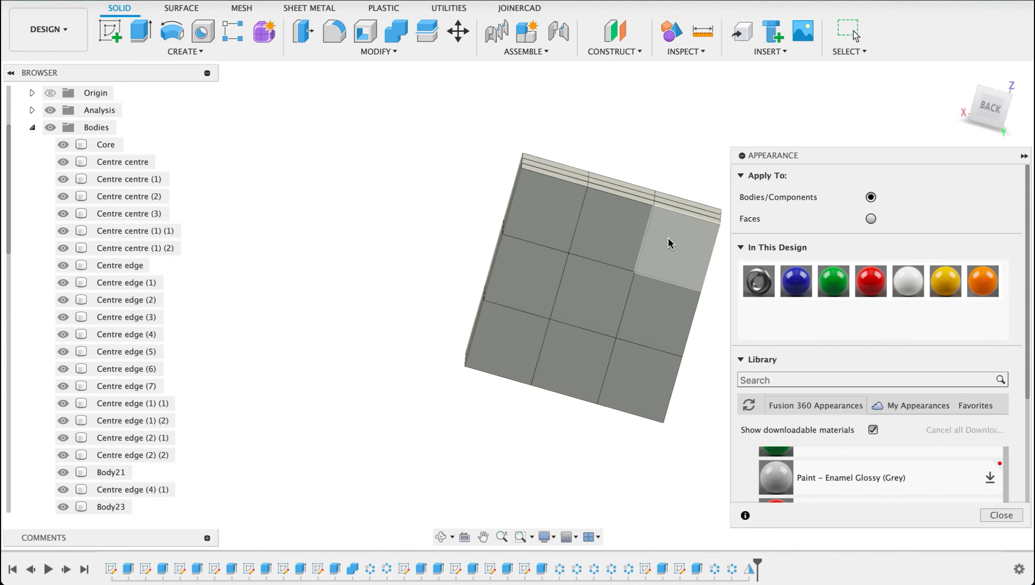
Step: Apply the Enamel Glossy (White) paint to all nine tiles of the cube's back face
click(669, 239)
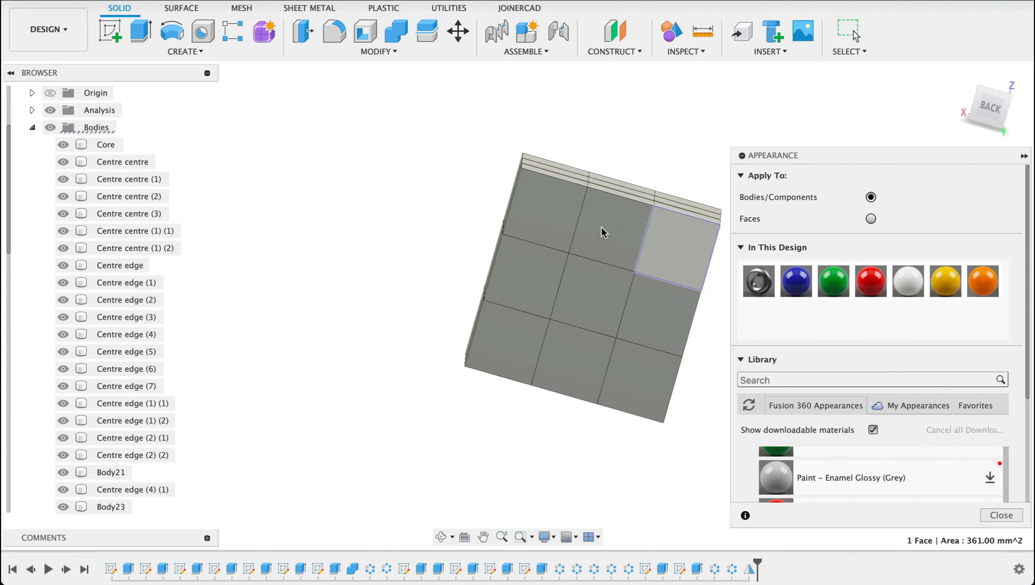
click(542, 219)
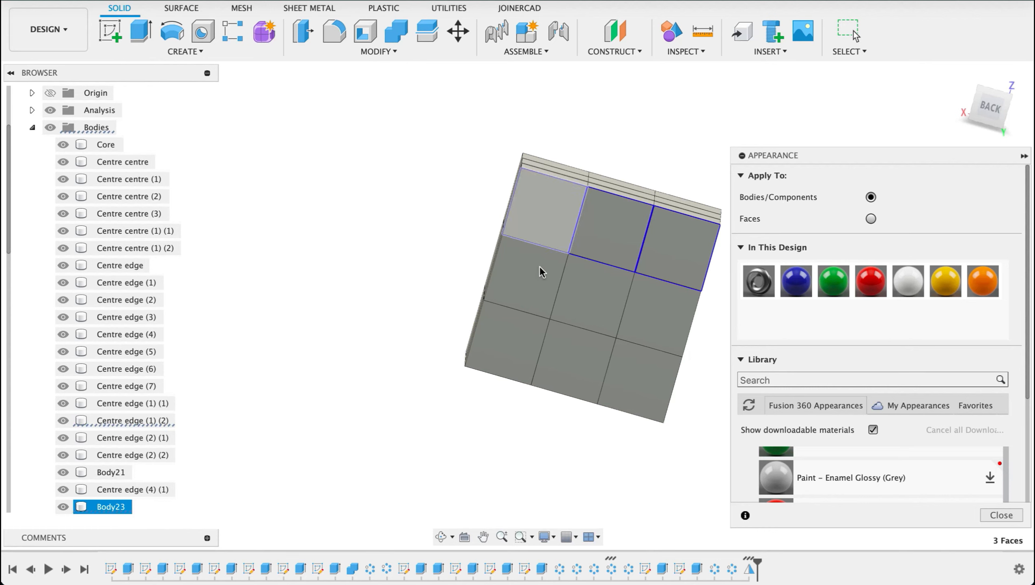
click(578, 347)
click(592, 293)
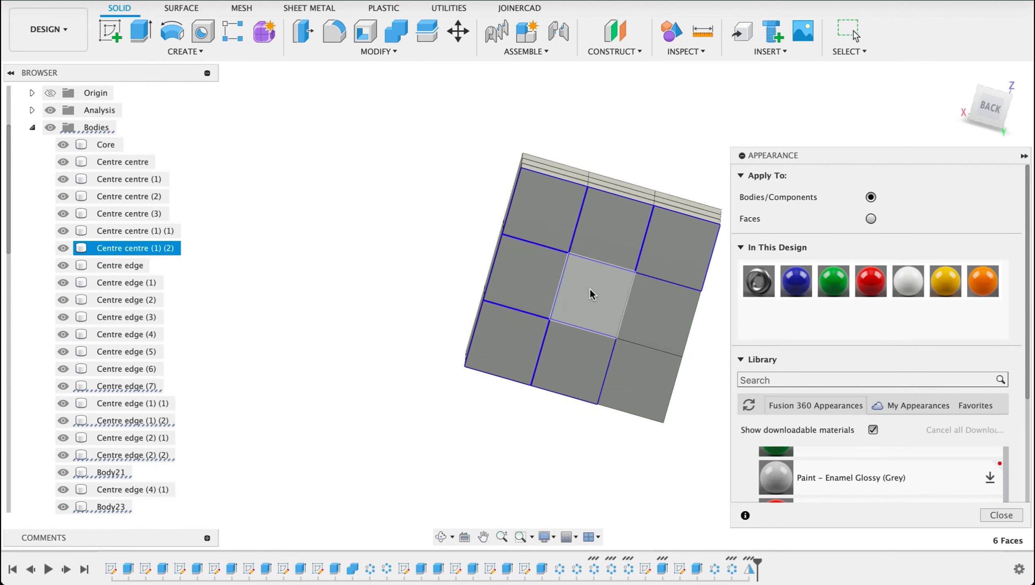
click(659, 298)
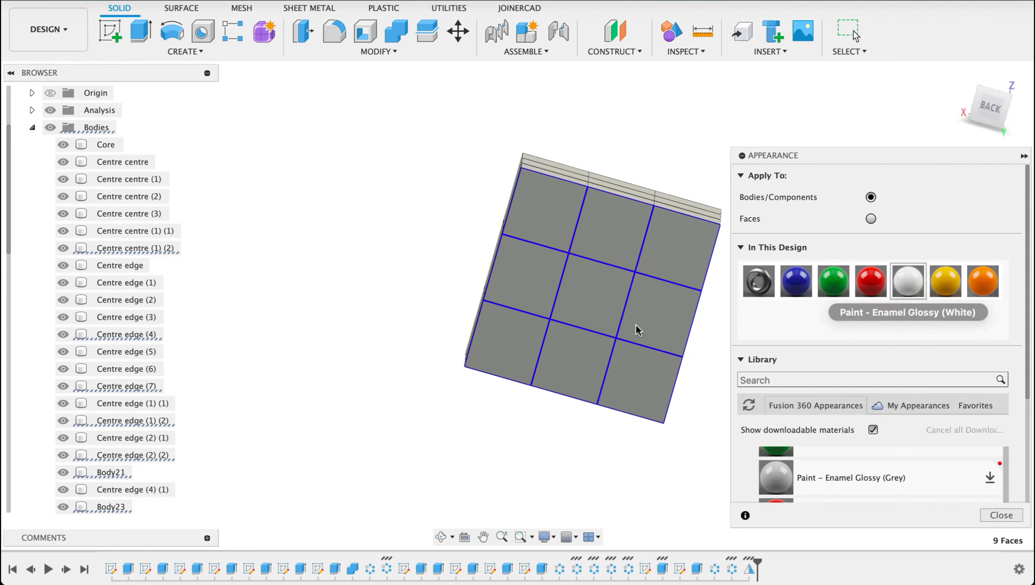
drag(613, 301, 613, 302)
click(413, 269)
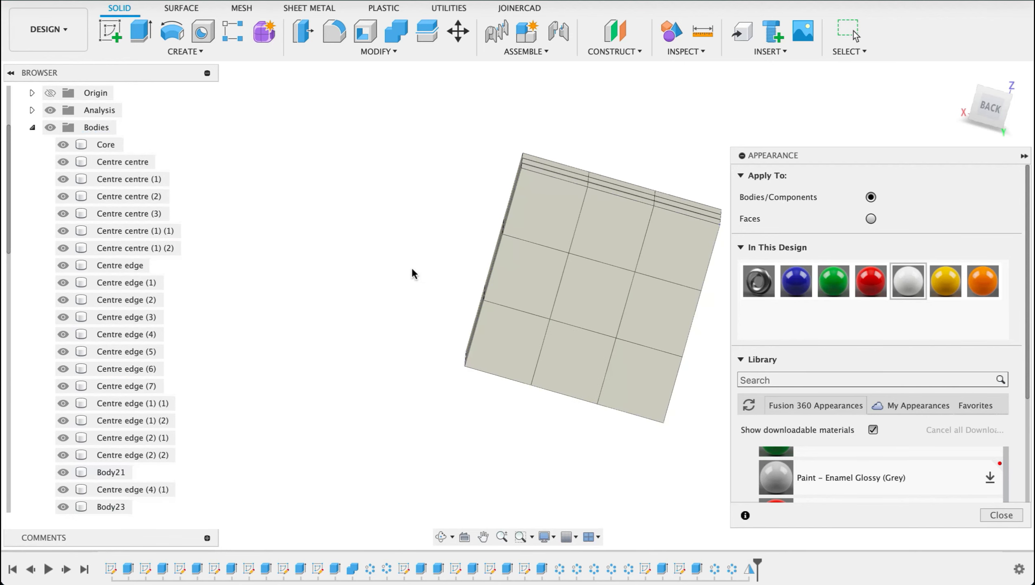
Step: Apply the Enamel Glossy (Yellow) paint to all nine tiles of the cube's right face
shift+middle_drag(384, 255, 561, 250)
click(531, 247)
click(488, 266)
click(500, 322)
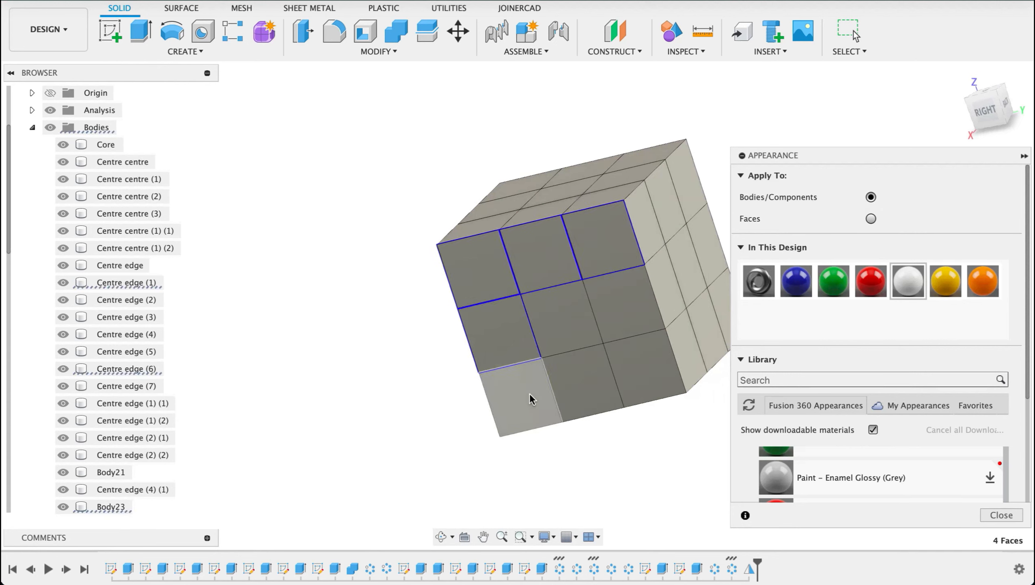
click(577, 381)
click(634, 363)
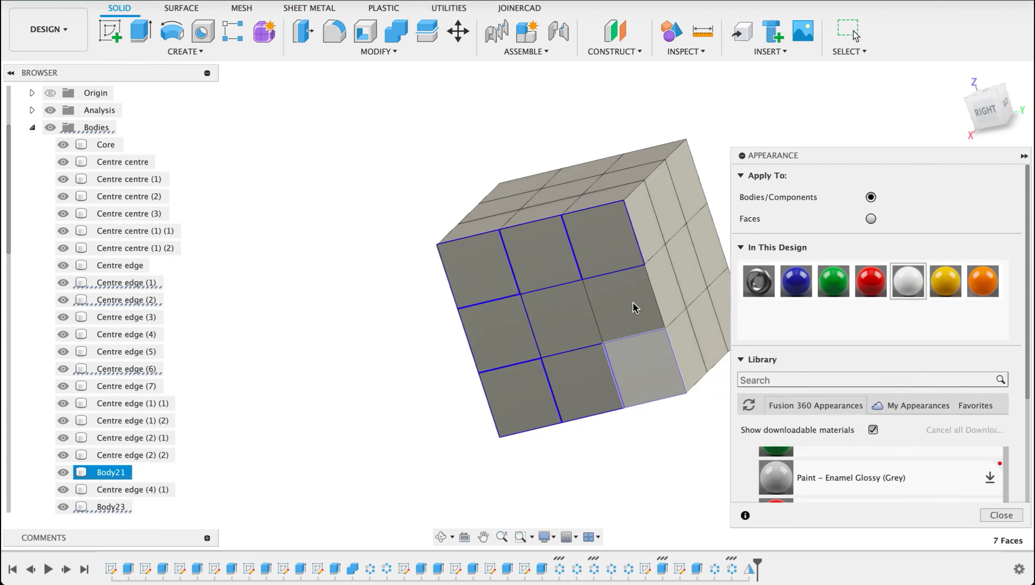
click(634, 307)
click(554, 313)
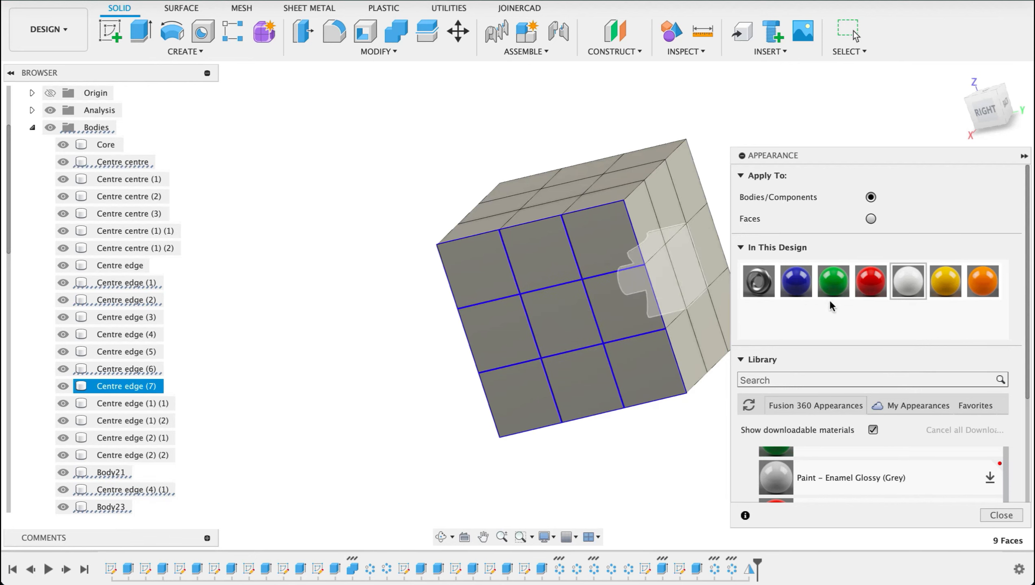
drag(632, 298, 608, 303)
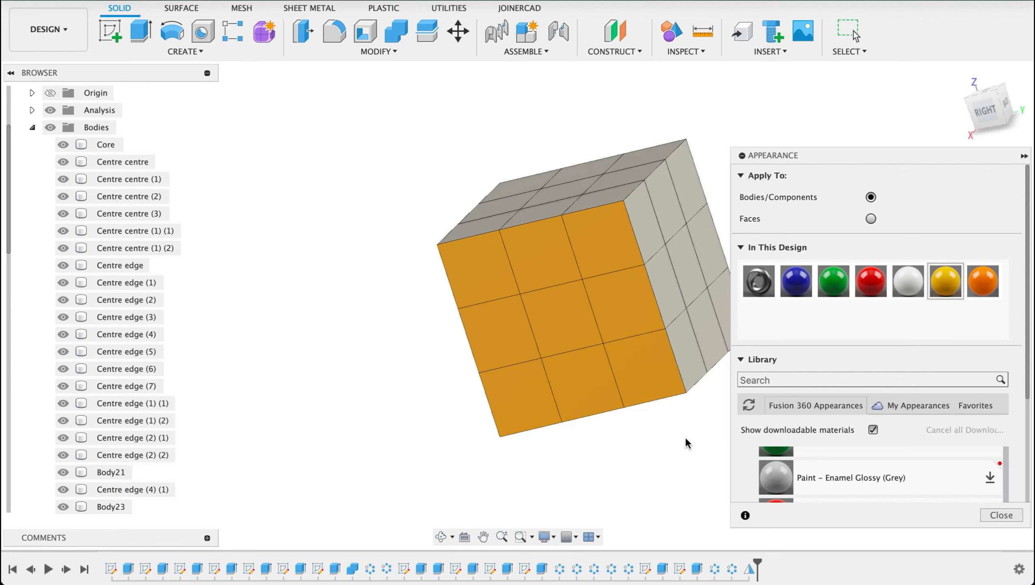
Step: Try to apply an enamel paint to all nine tiles of the cube's top face
shift+middle_drag(687, 436, 623, 364)
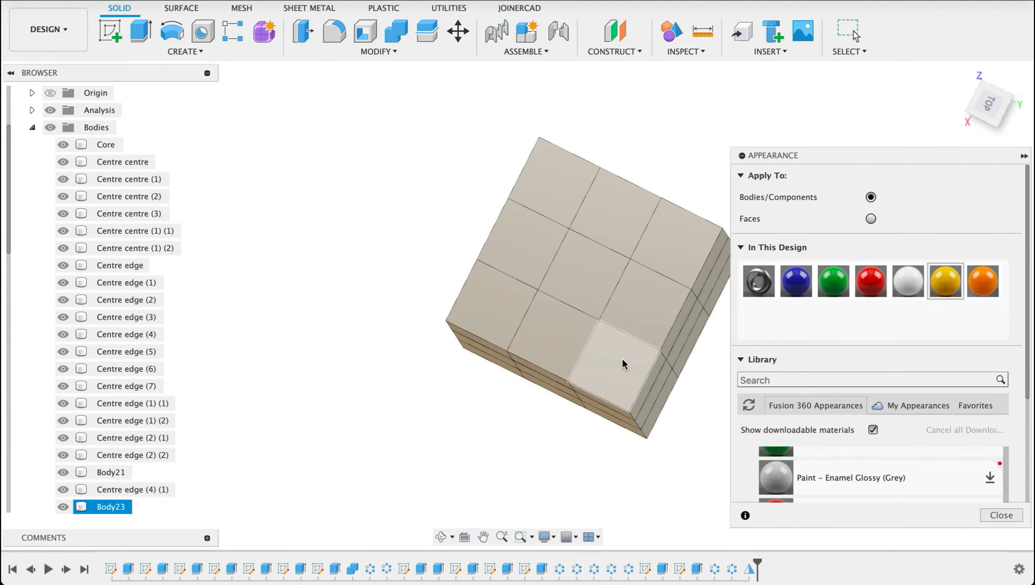
click(641, 302)
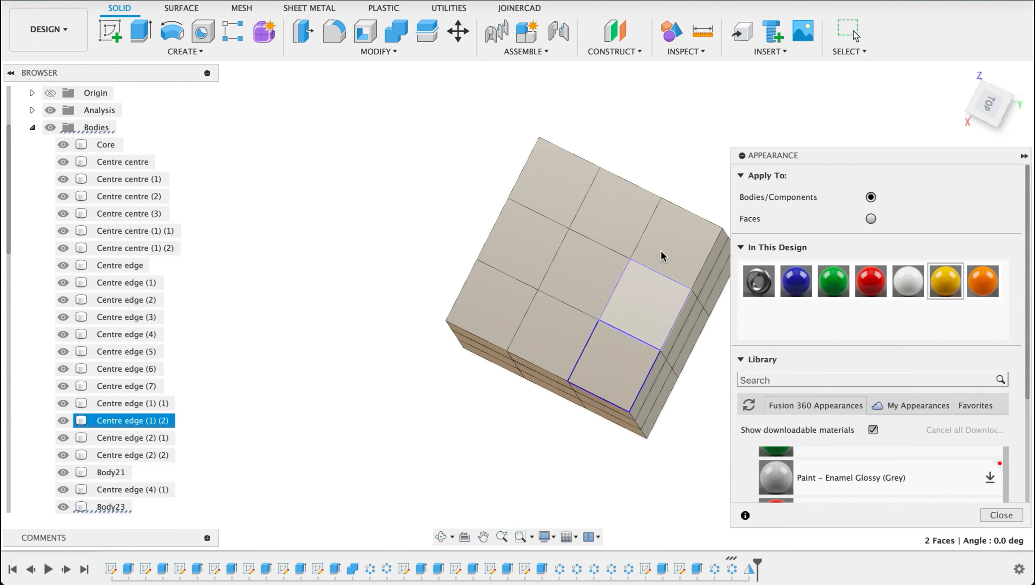
click(663, 256)
click(621, 220)
click(567, 196)
click(525, 240)
click(508, 295)
click(552, 329)
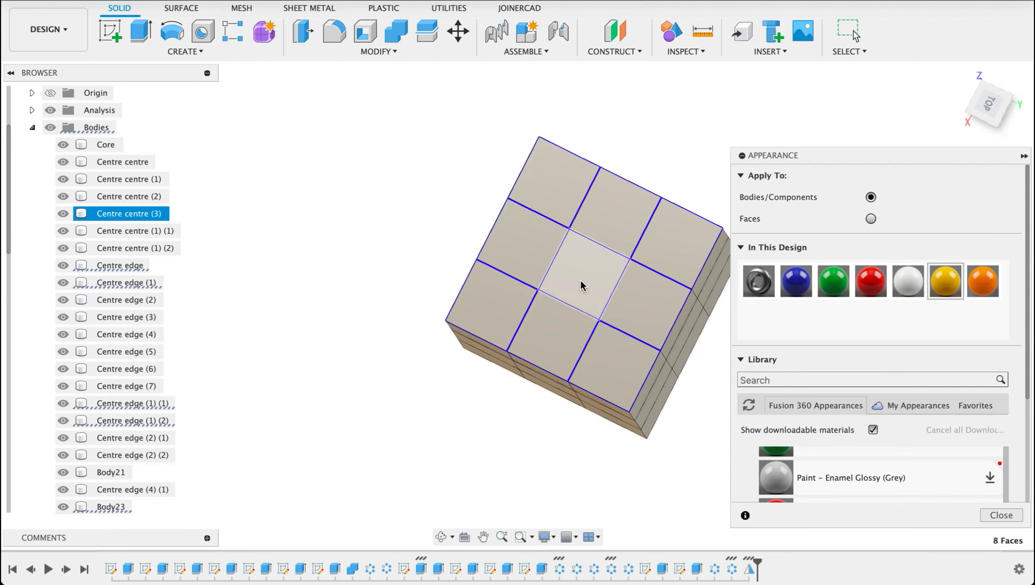
click(584, 287)
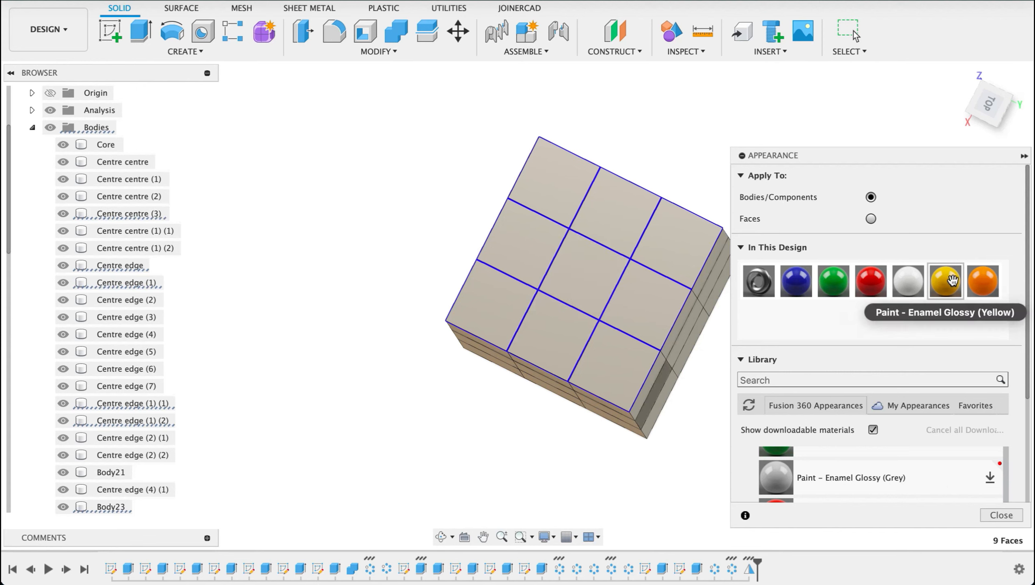
drag(614, 294, 607, 294)
Step: Select the tiles of the cube's top face and apply the orange glossy enamel paint to them
shift+middle_drag(678, 448, 683, 406)
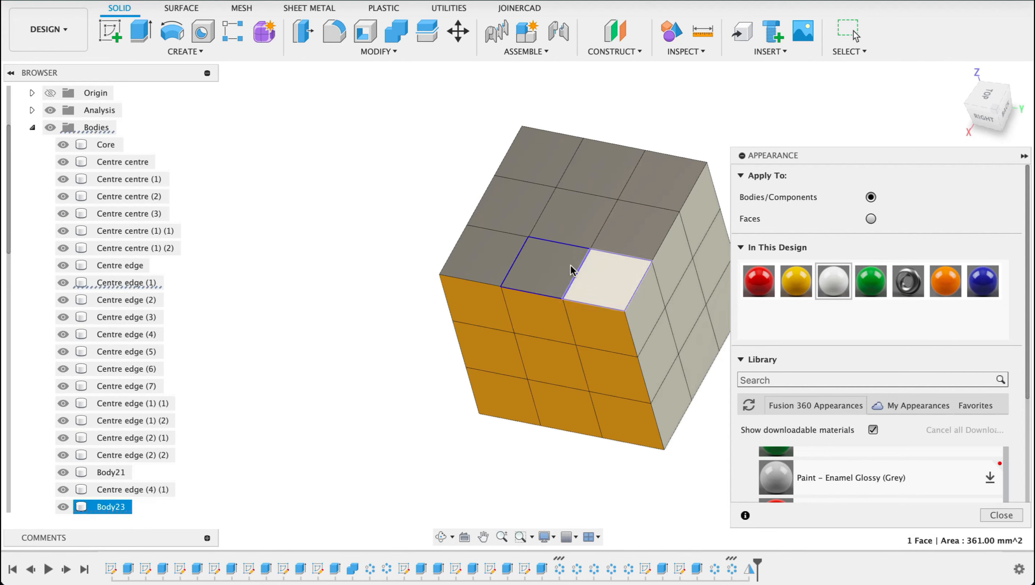
shift+click(605, 275)
shift+click(491, 254)
shift+click(510, 208)
shift+click(538, 160)
shift+click(599, 169)
shift+click(659, 182)
drag(945, 281, 585, 204)
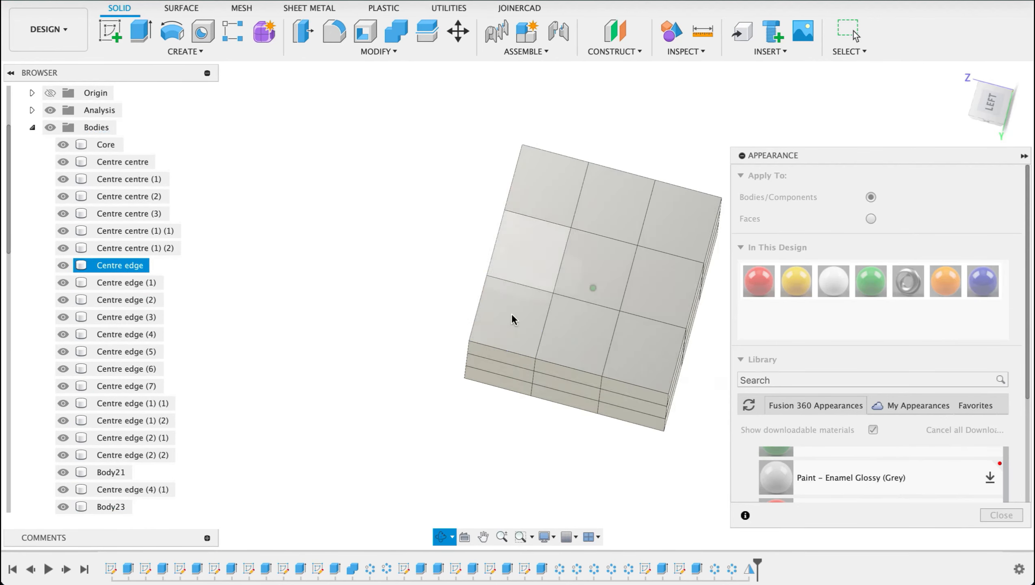
Step: Apply the Enamel Glossy (Blue) paint to the tiles of the cube's left face
click(530, 251)
shift+click(547, 186)
shift+click(613, 203)
shift+click(682, 229)
shift+click(663, 287)
shift+click(578, 334)
shift+click(511, 315)
drag(983, 281, 674, 257)
Step: Apply the Enamel Glossy (Red) paint to the tiles of the cube's bottom face
middle_drag(673, 257, 335, 212)
click(544, 362)
shift+click(613, 335)
shift+click(630, 258)
shift+click(603, 193)
shift+click(543, 211)
shift+click(498, 237)
shift+click(569, 276)
drag(755, 282, 610, 299)
Step: Apply the Enamel Glossy (Green) paint to the tiles of the cube's front face and close the appearance settings
shift+middle_drag(599, 412, 757, 368)
click(629, 333)
shift+click(600, 262)
shift+click(561, 218)
shift+click(502, 252)
shift+click(478, 356)
shift+click(513, 399)
drag(871, 281, 594, 360)
click(1001, 515)
shift+middle_drag(862, 409, 826, 433)
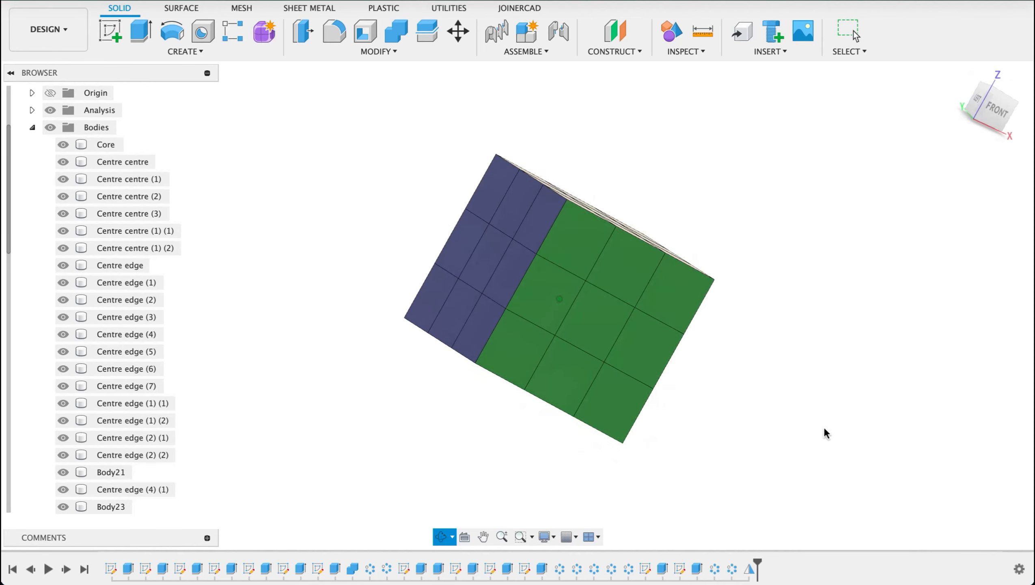